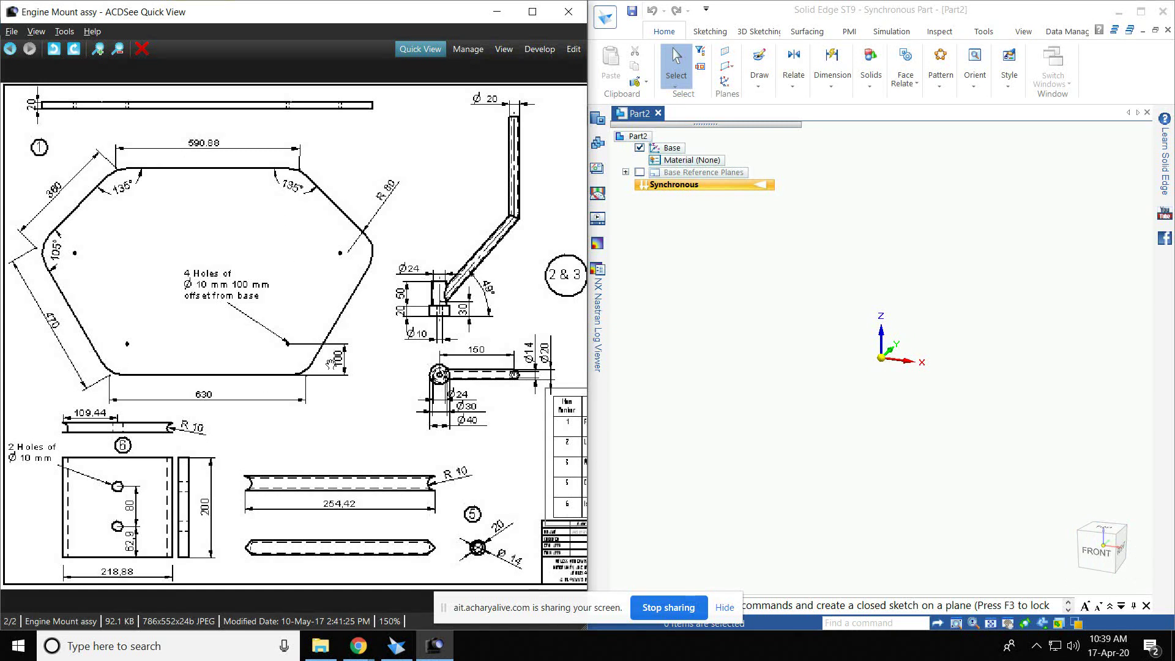
Step: Orient the part to the front view, narrow the reference drawing window and widen the part window beside it
left_click(1095, 549)
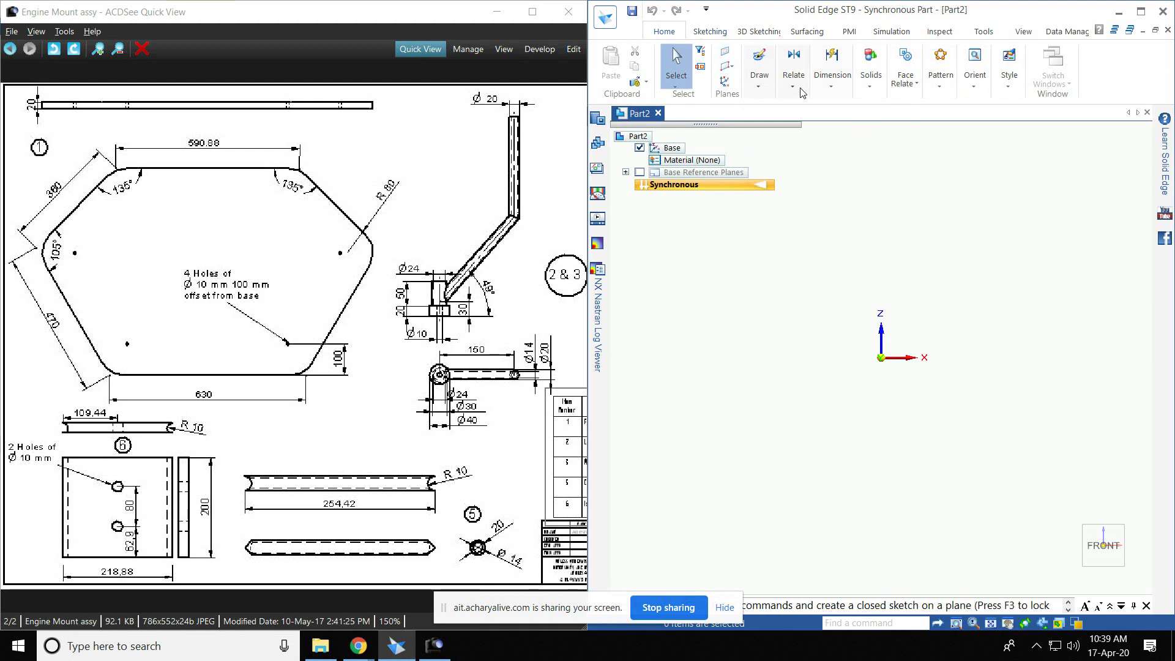
left_click(584, 133)
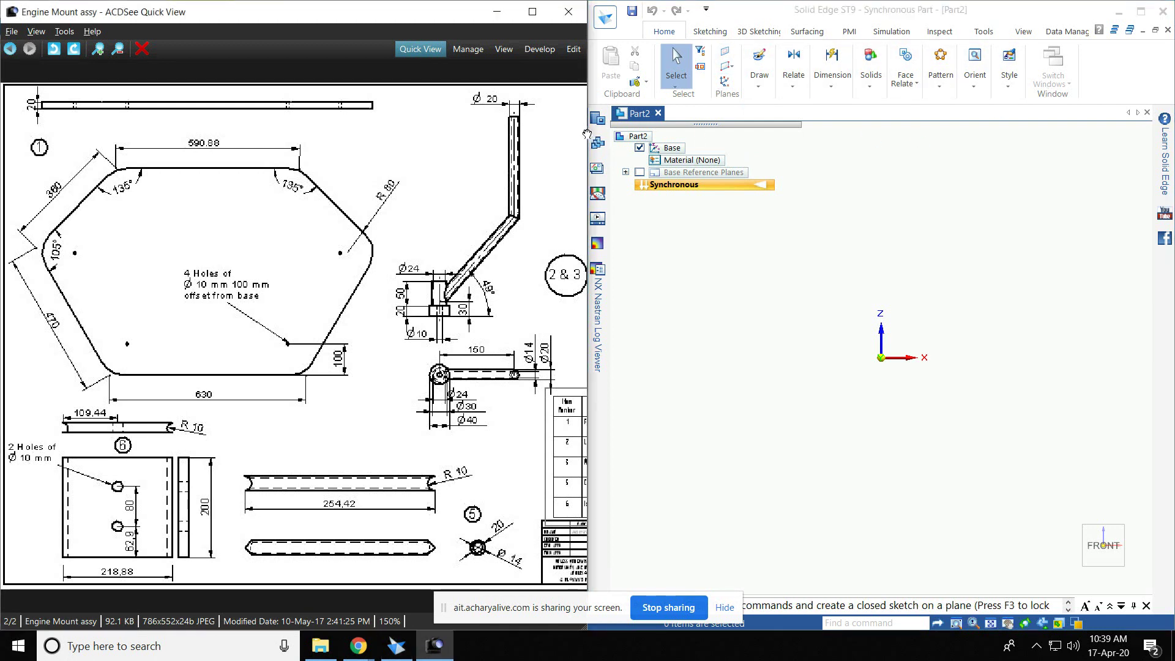
left_click_drag(585, 118, 374, 118)
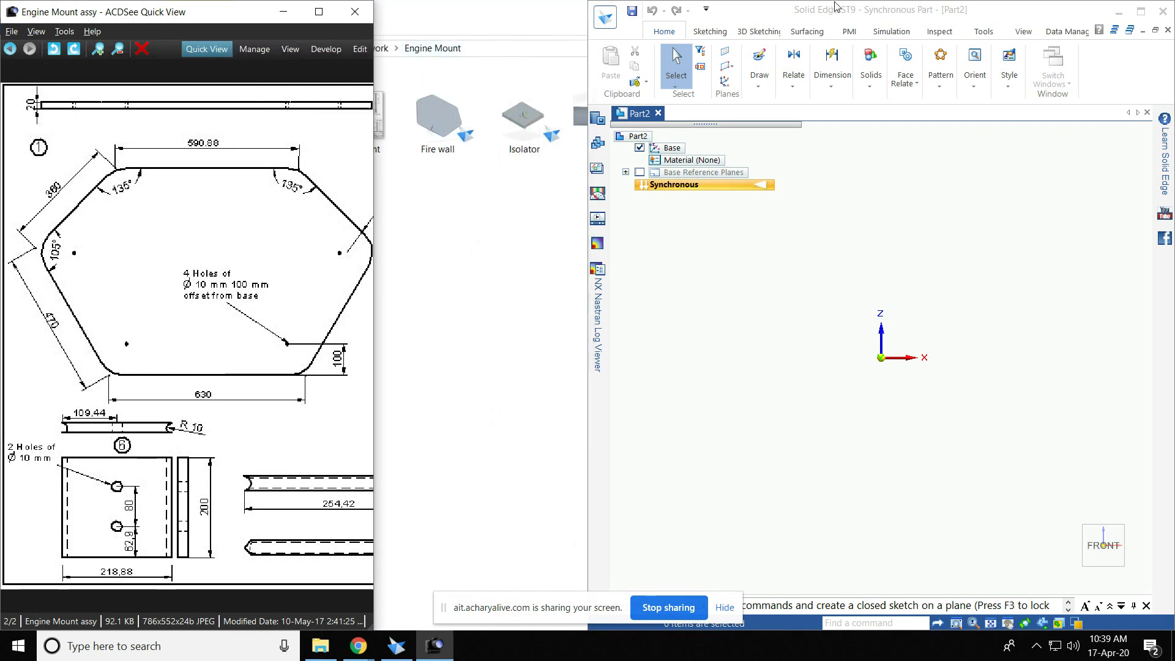
left_click_drag(835, 5, 1174, 313)
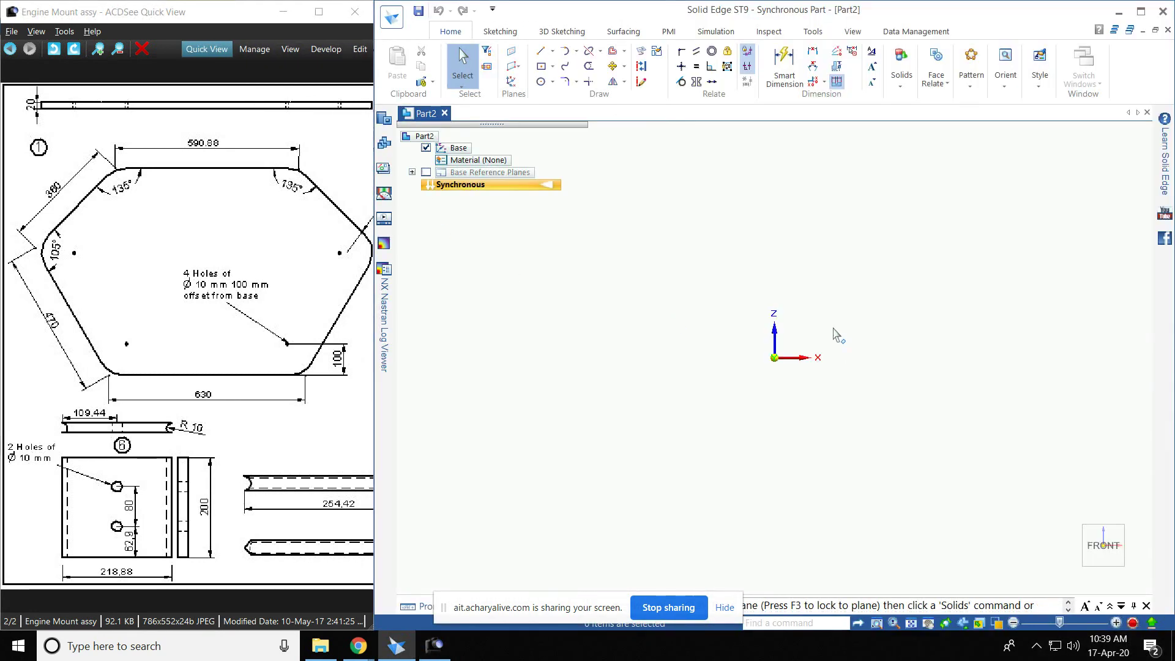
Step: Draw a horizontal line 630 mm long at 0° near the origin as the plate's base edge
left_click(551, 51)
left_click(558, 69)
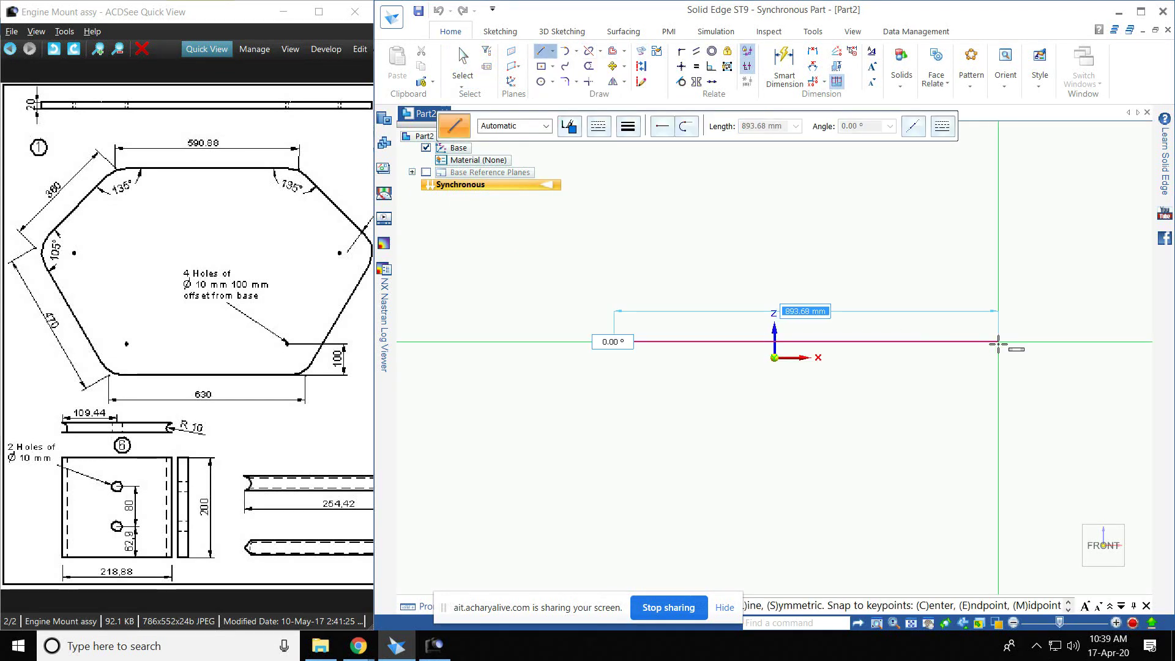
type("63")
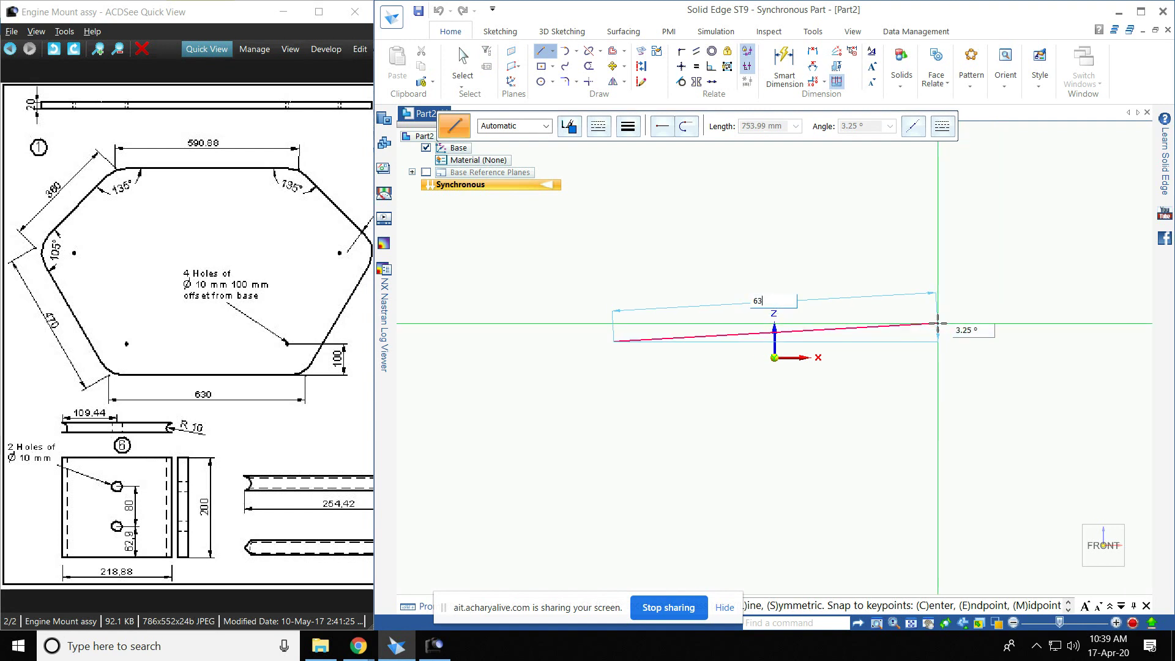
type("0")
key("Tab")
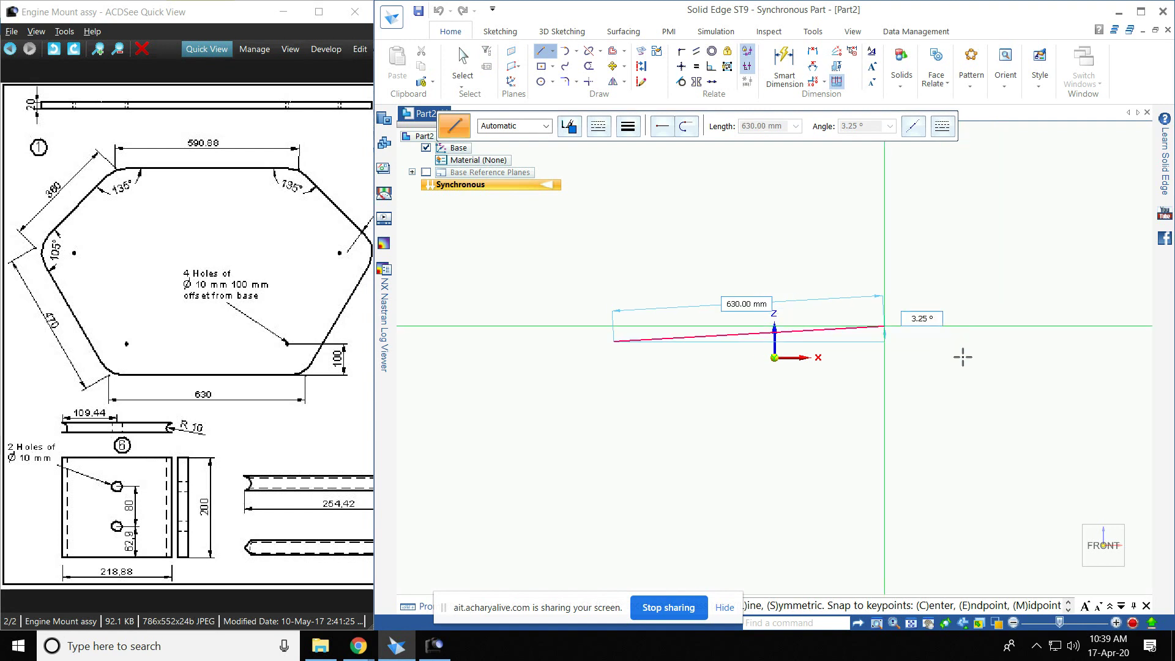
type("0")
left_click(968, 337)
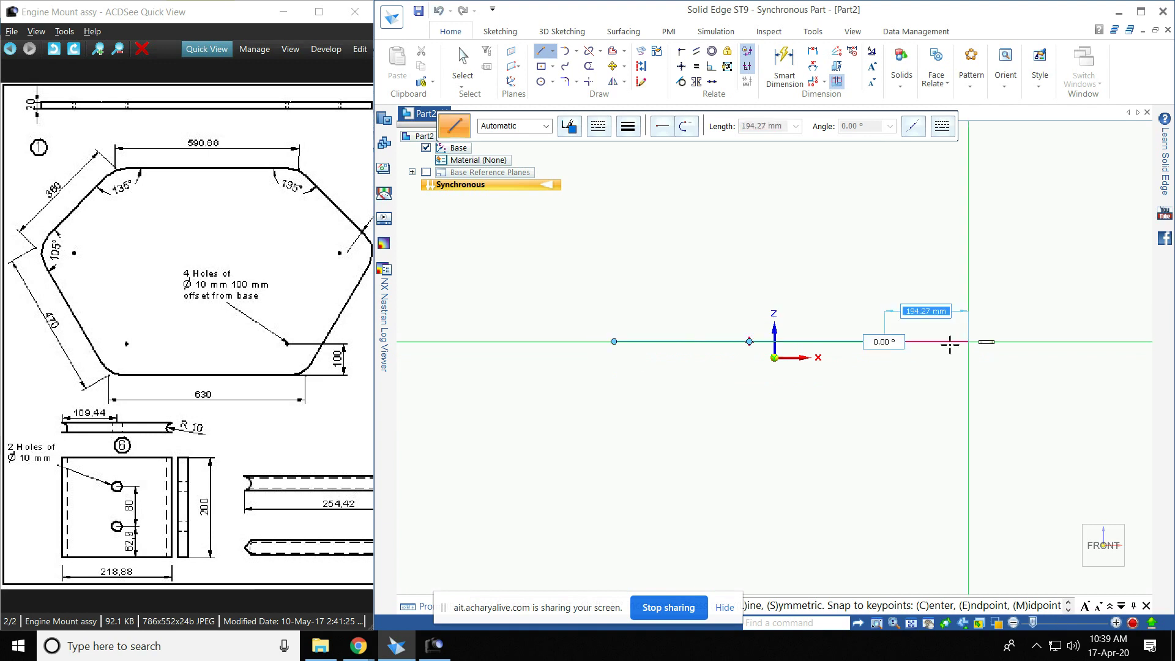
right_click(707, 342)
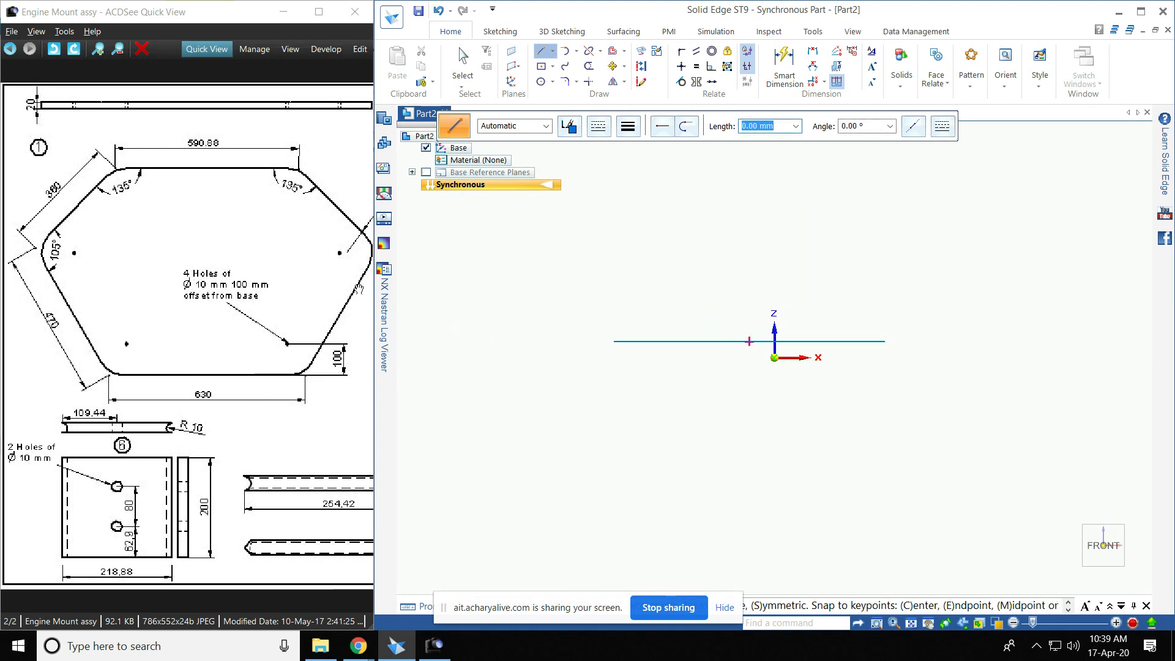
Step: Apply a Connect relation between the base line's midpoint and the origin
left_click(681, 51)
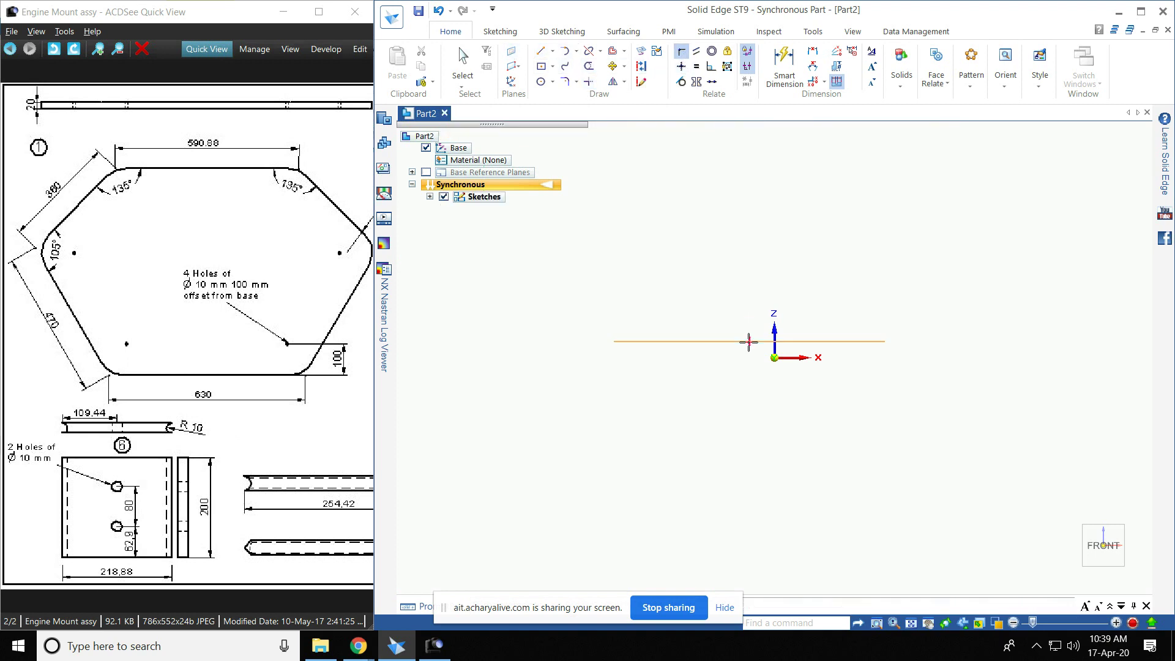
left_click(749, 342)
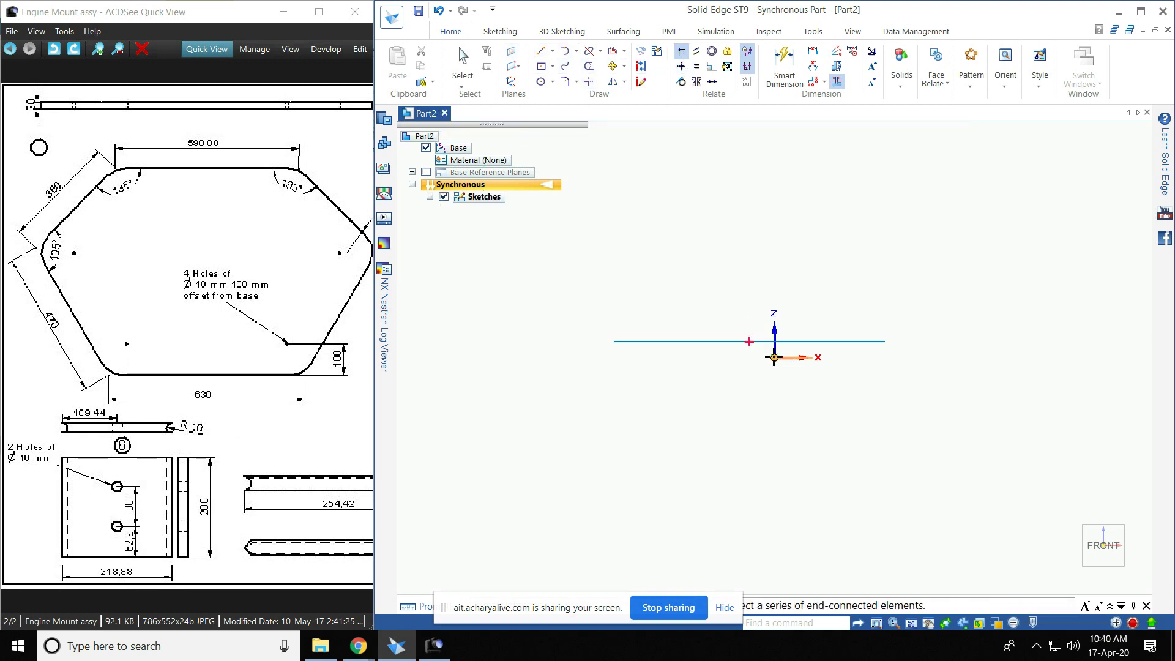
left_click(774, 358)
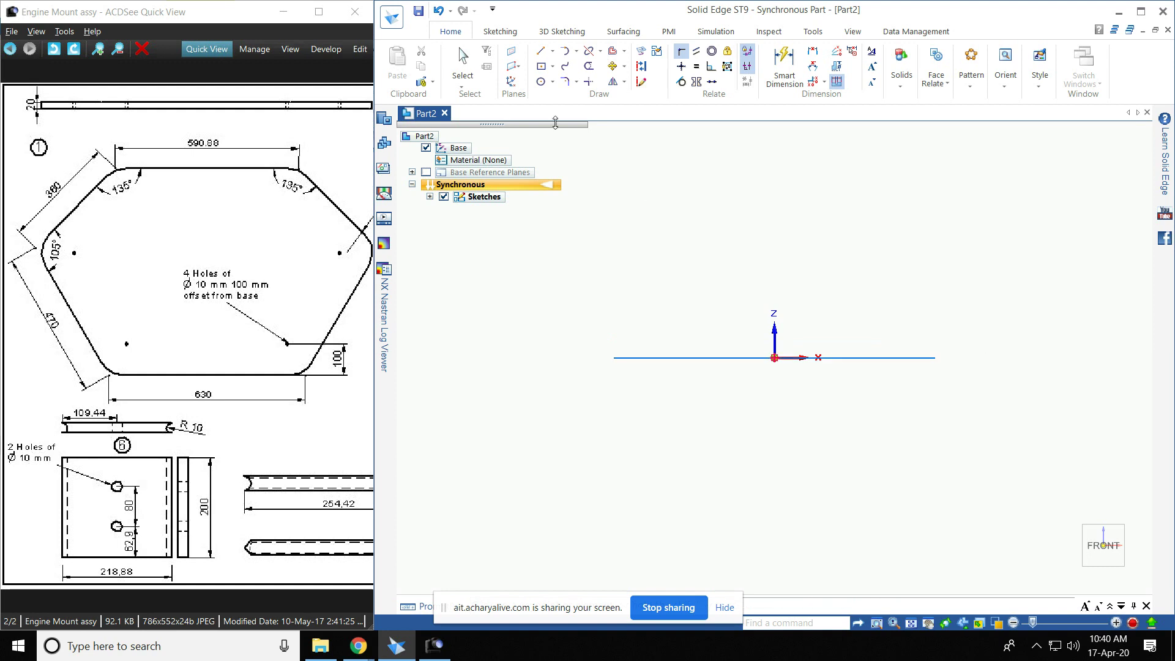
Step: Draw a 470 mm line at 120° from the left endpoint of the base line
left_click(540, 51)
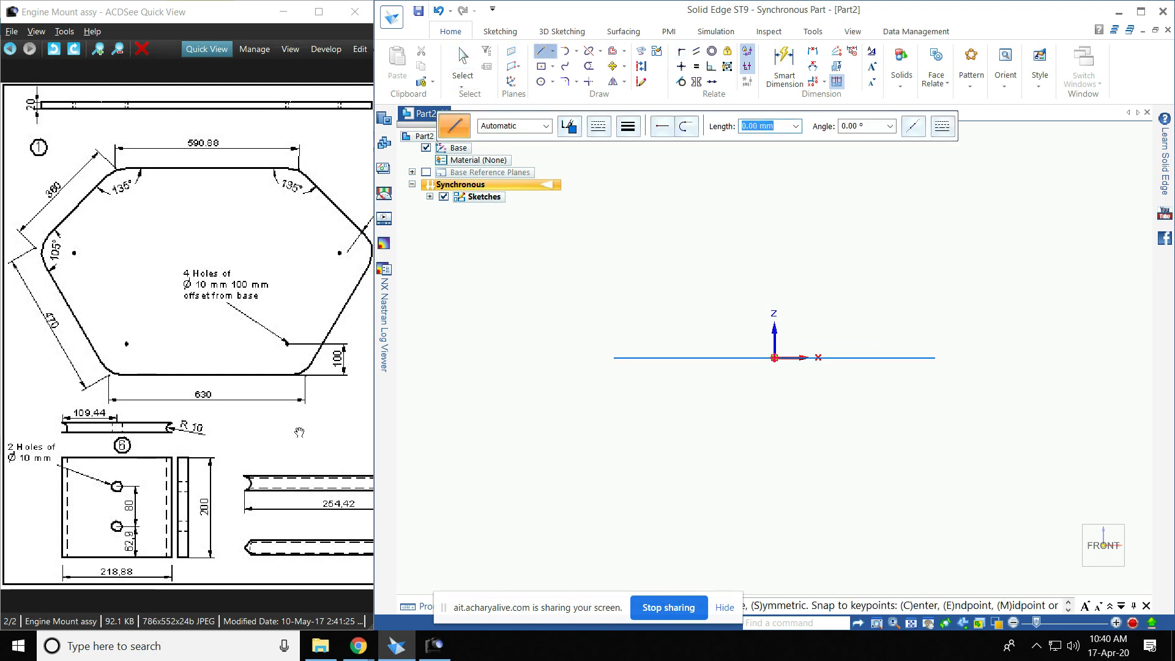
left_click(614, 357)
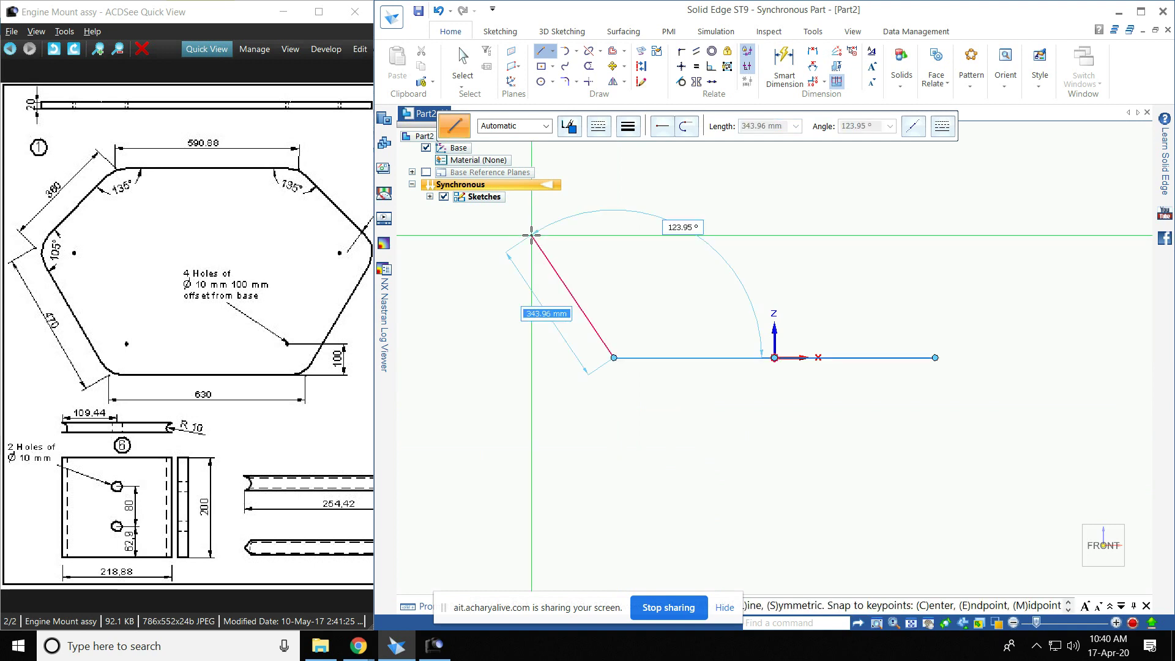
type("470")
key("Tab")
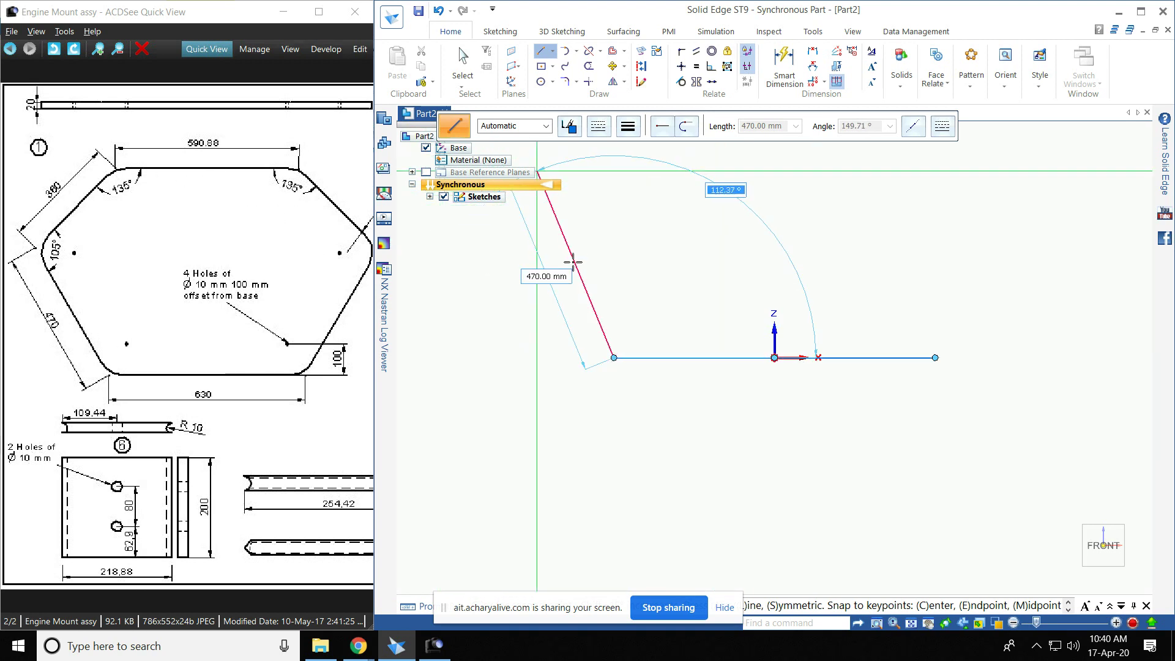
type("1")
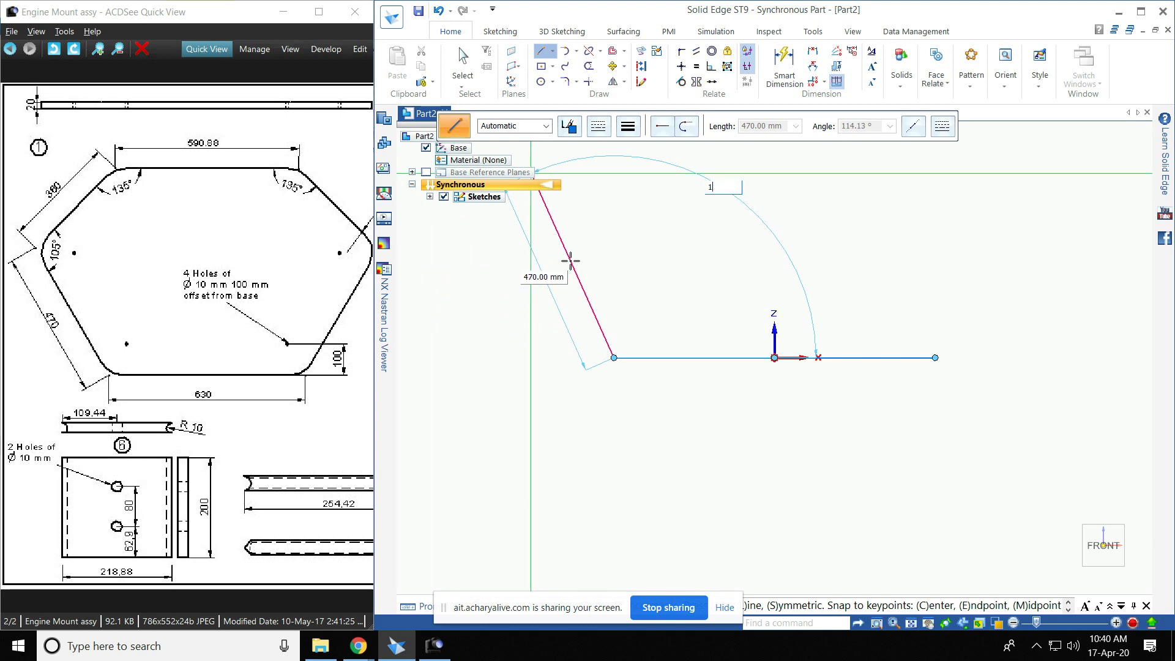
type("20")
key("Return")
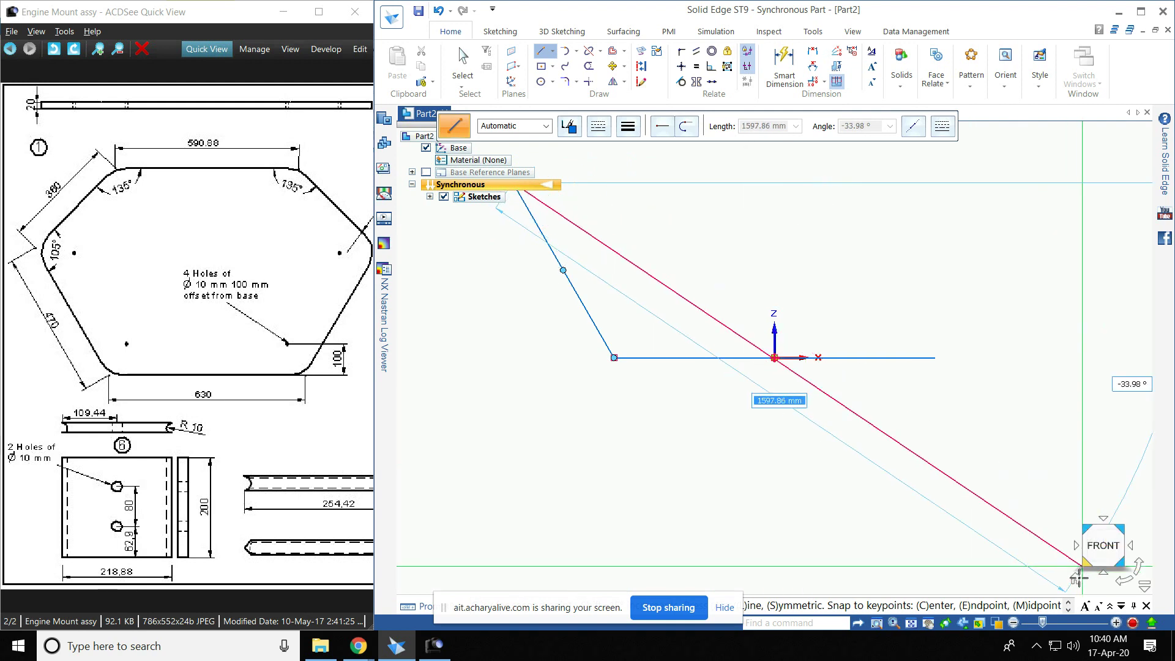
Step: In the front view, draw a 360 mm line up to the right at about 50° from the 470 mm line's upper end
middle_click_drag(1074, 577, 1083, 542)
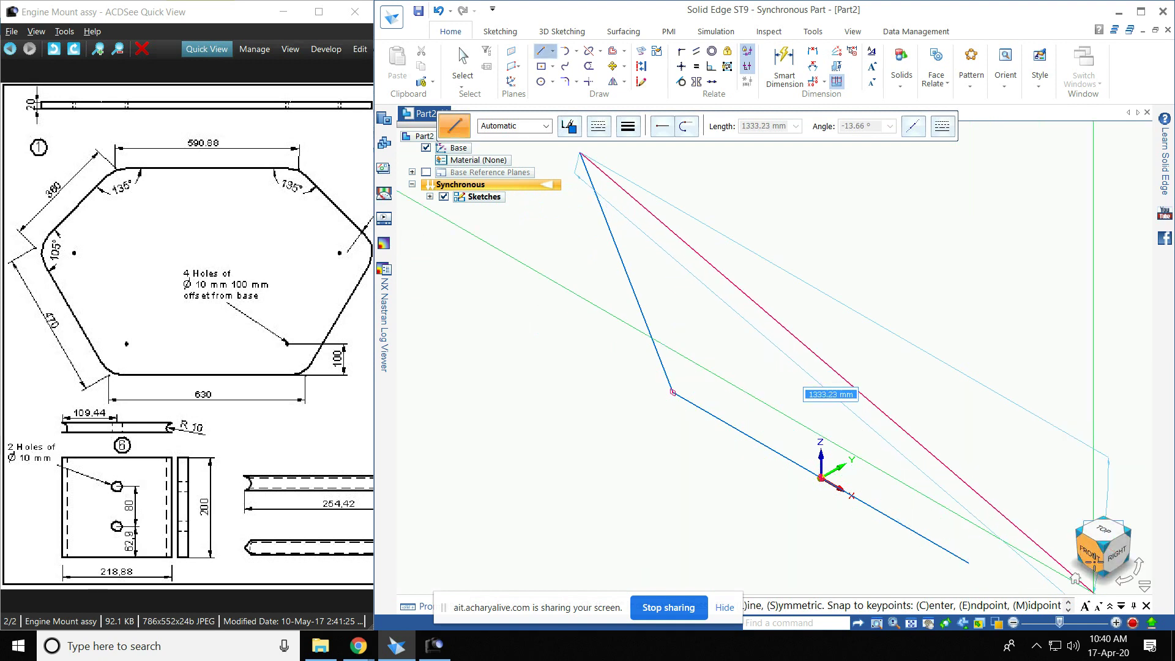
left_click(1095, 549)
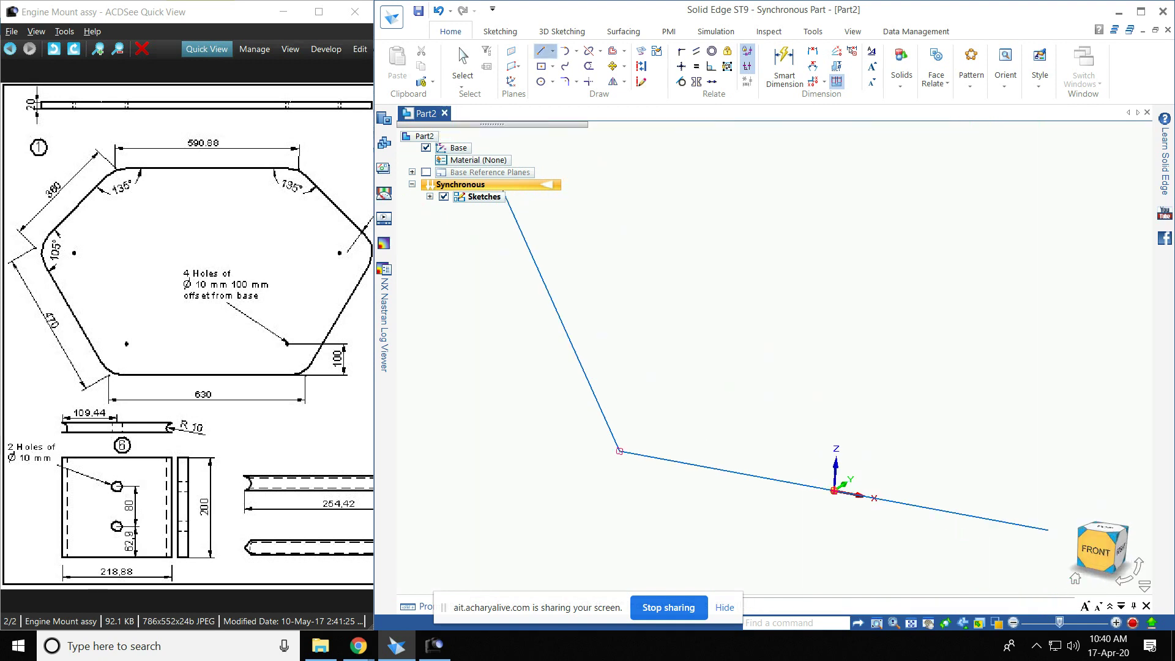
left_click(912, 626)
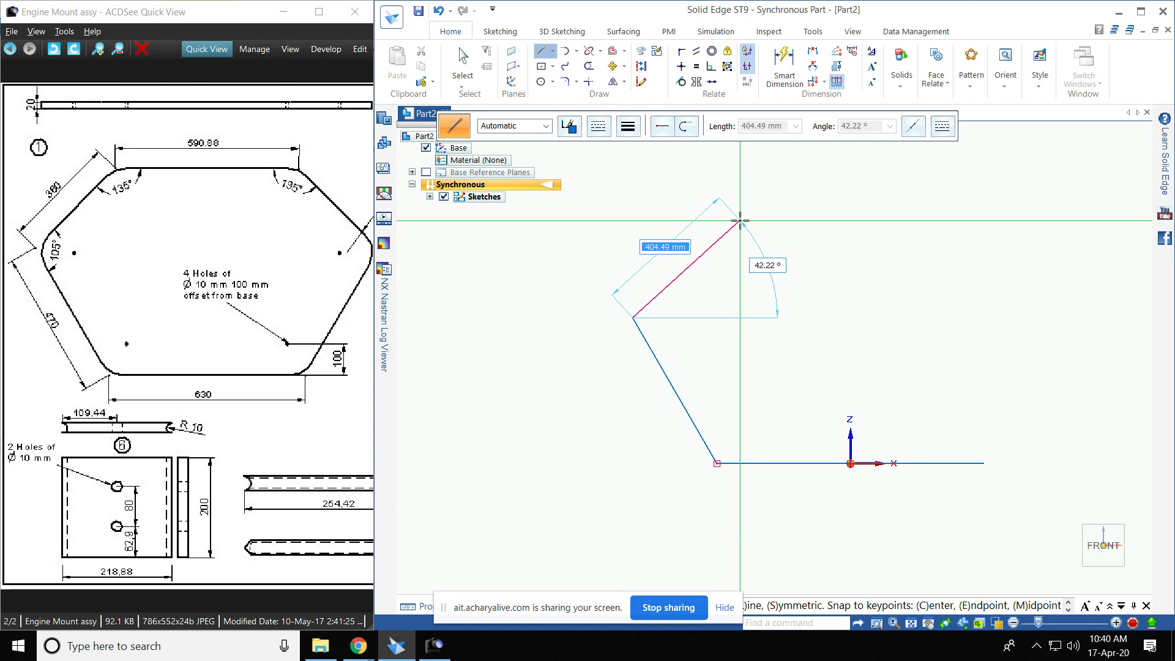
type("360")
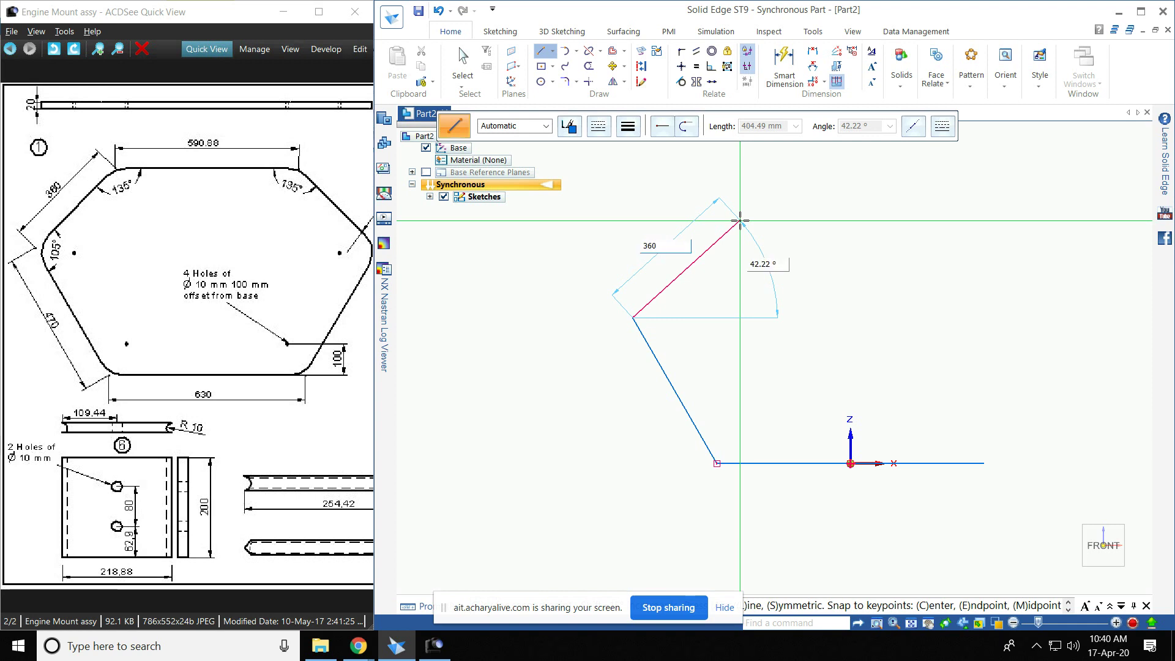
key("Tab")
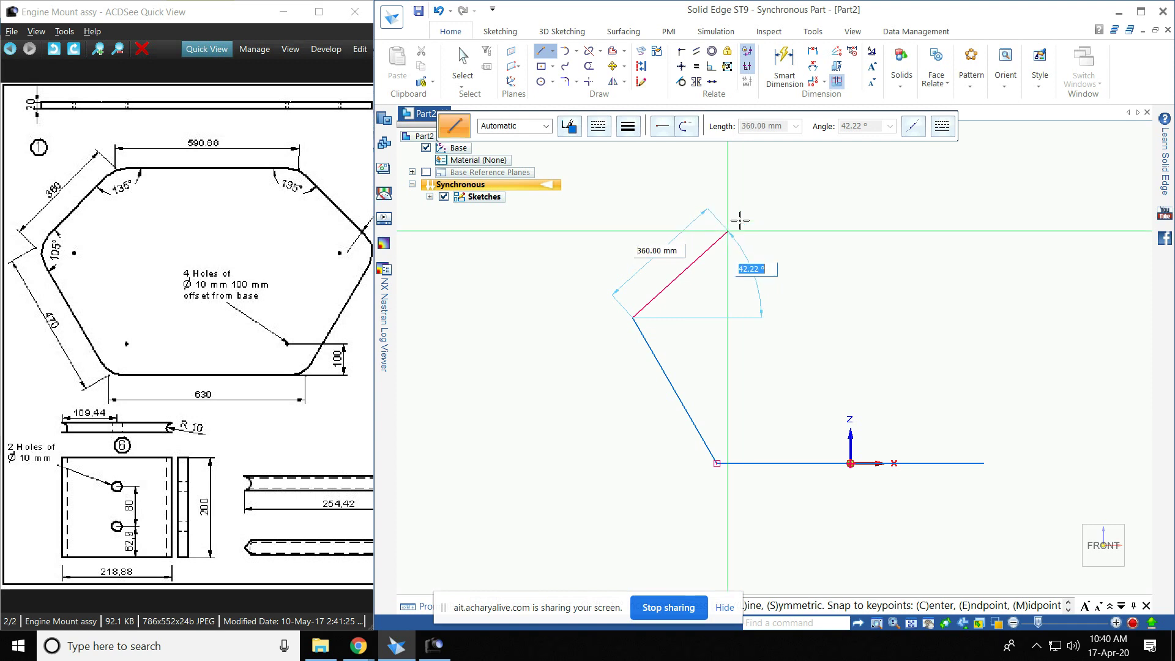
left_click(653, 348)
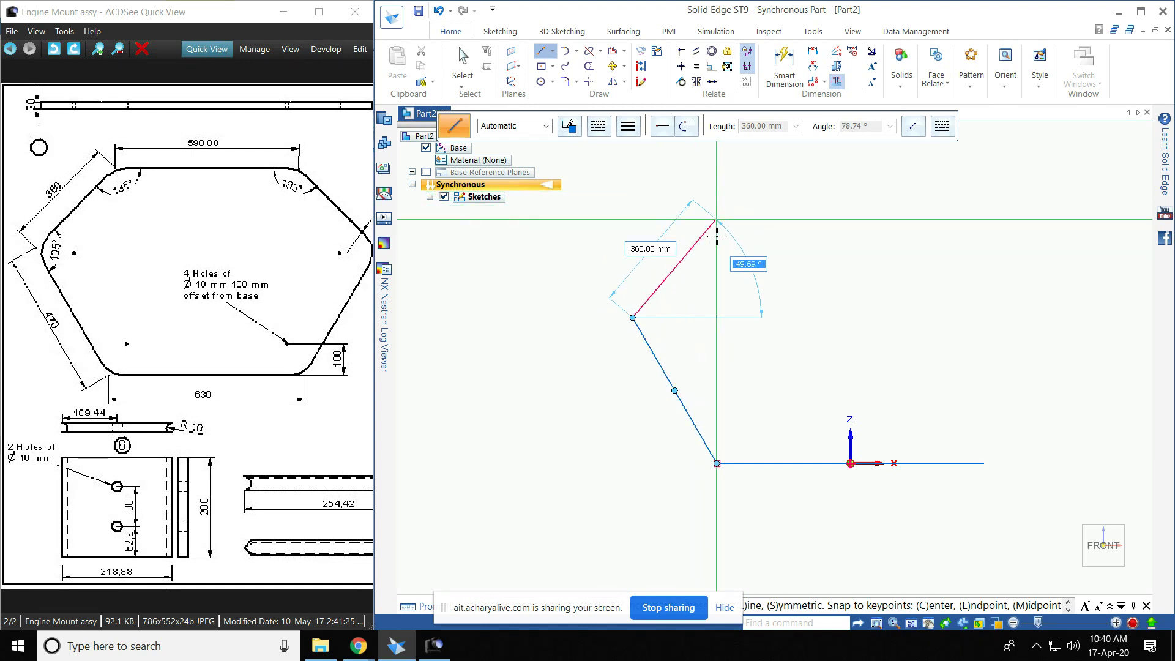
left_click(717, 235)
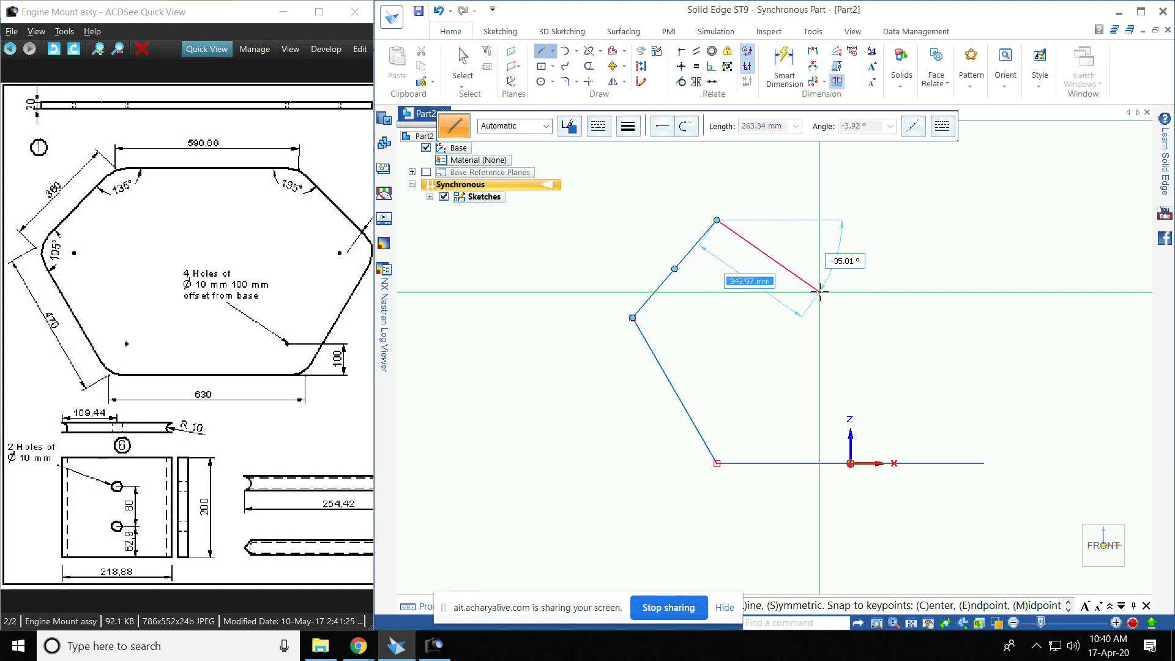
right_click(804, 263)
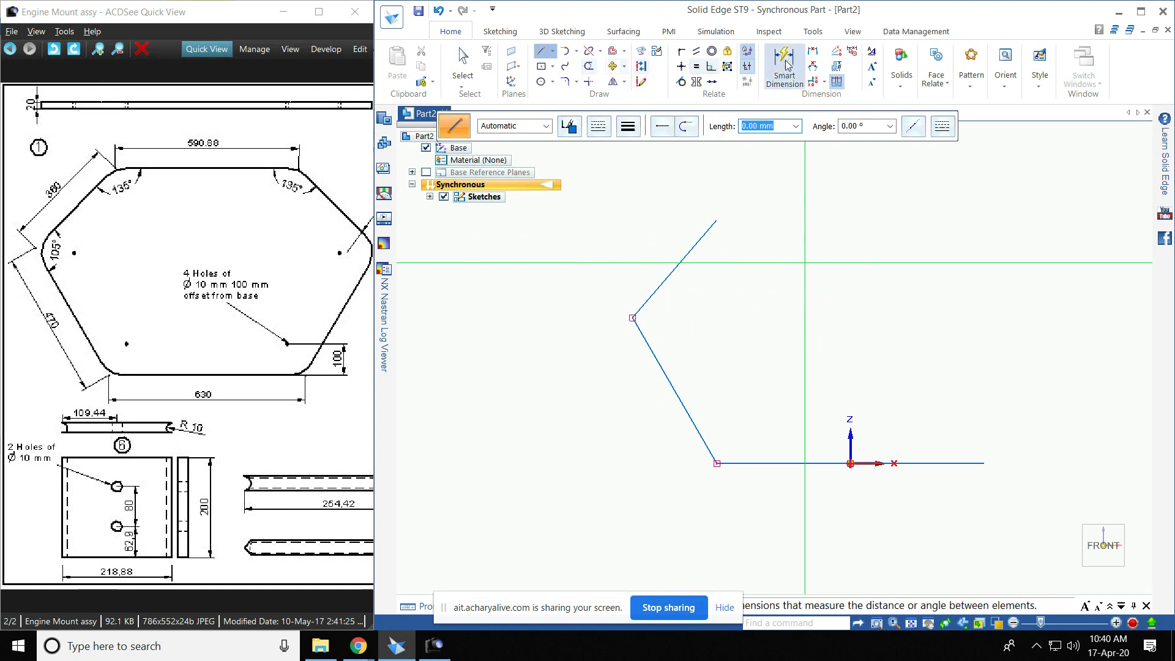
Step: Add an angular dimension between the 360 mm and 470 mm lines and set it to 105°
left_click(813, 66)
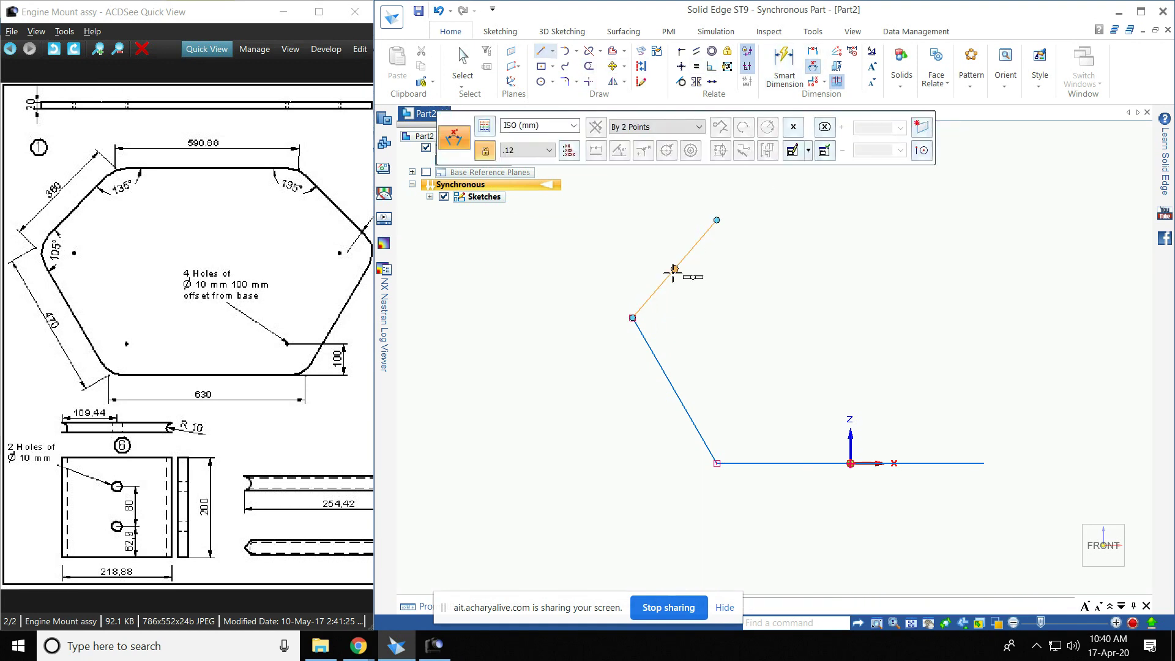
left_click(675, 270)
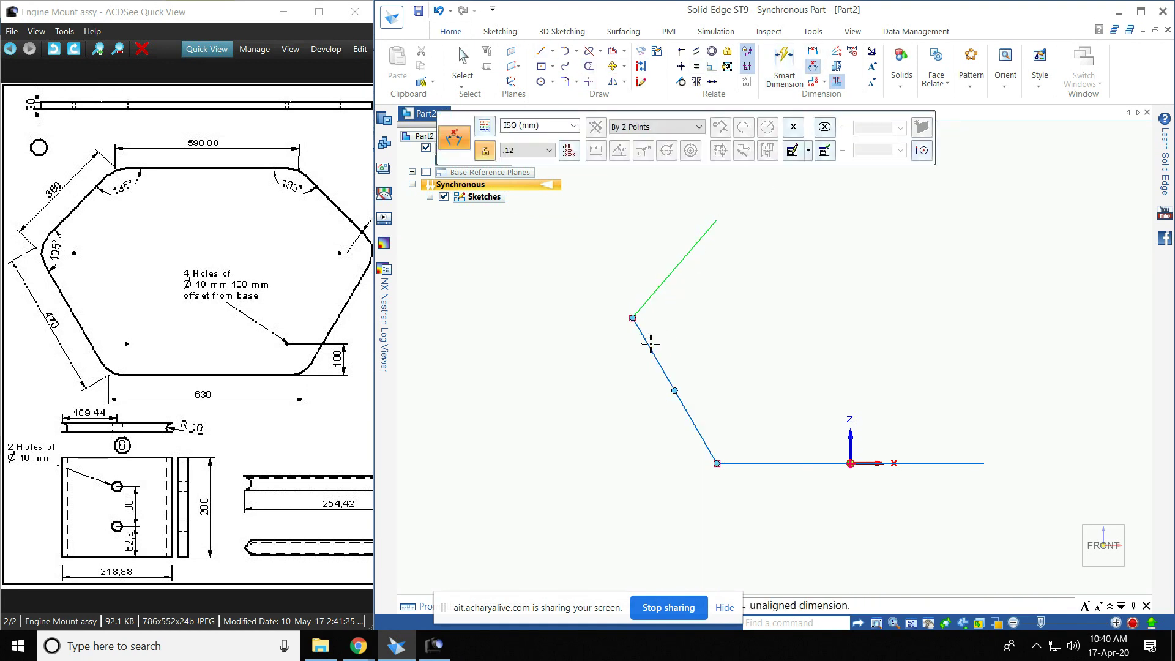
left_click(646, 341)
right_click(687, 307)
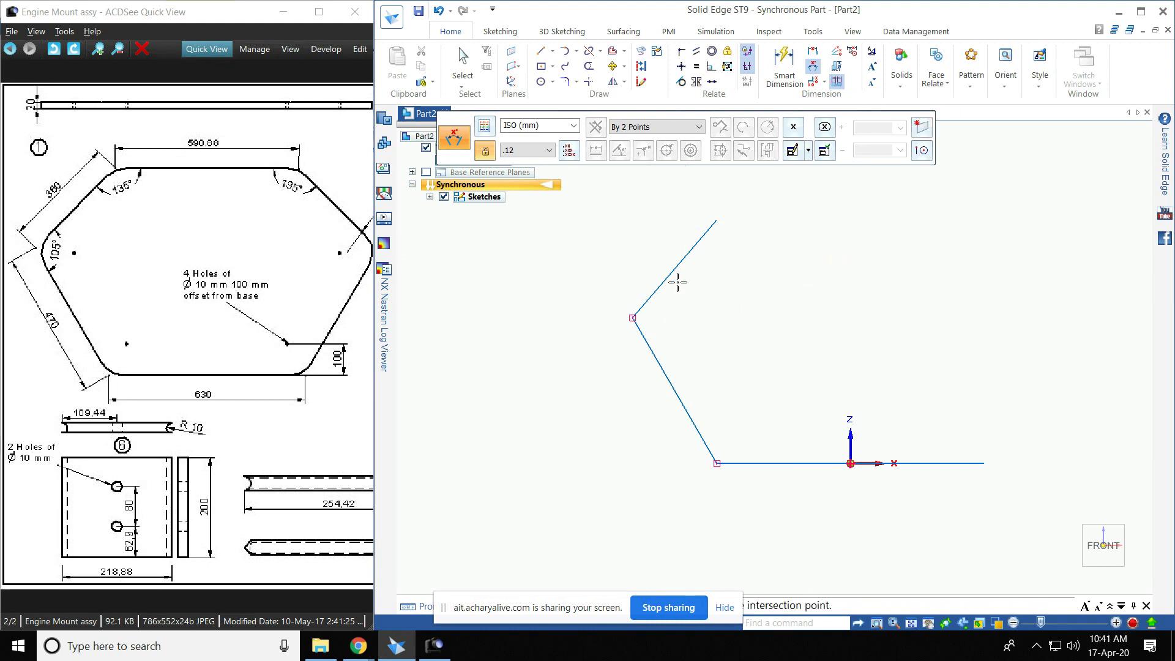
left_click(675, 268)
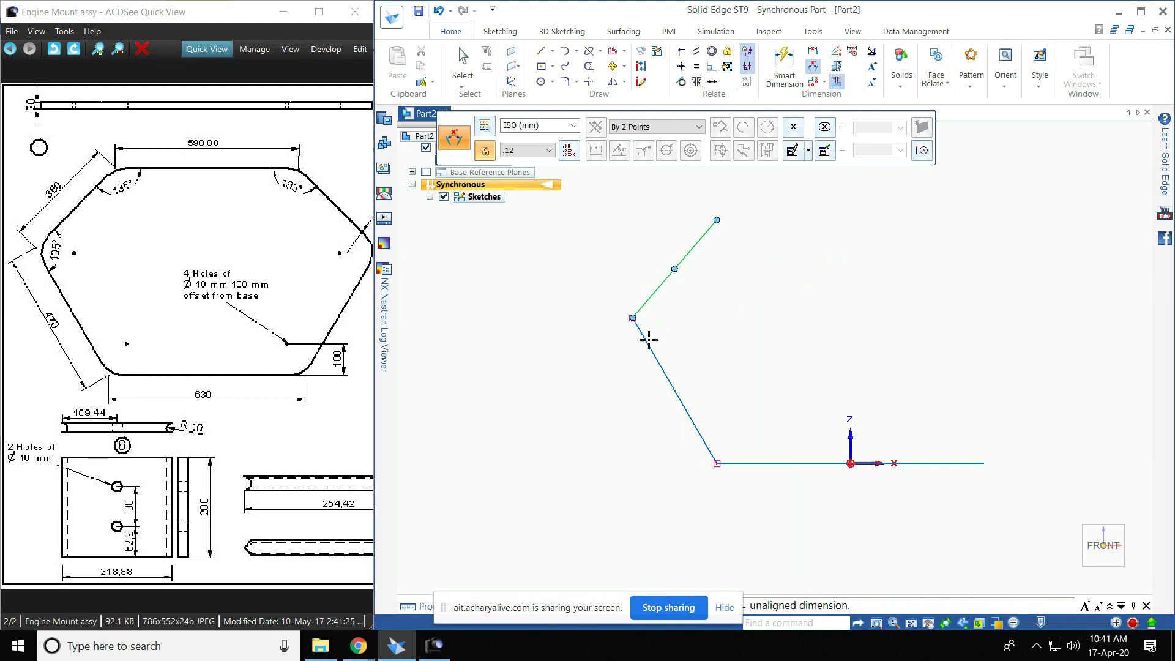
left_click(643, 336)
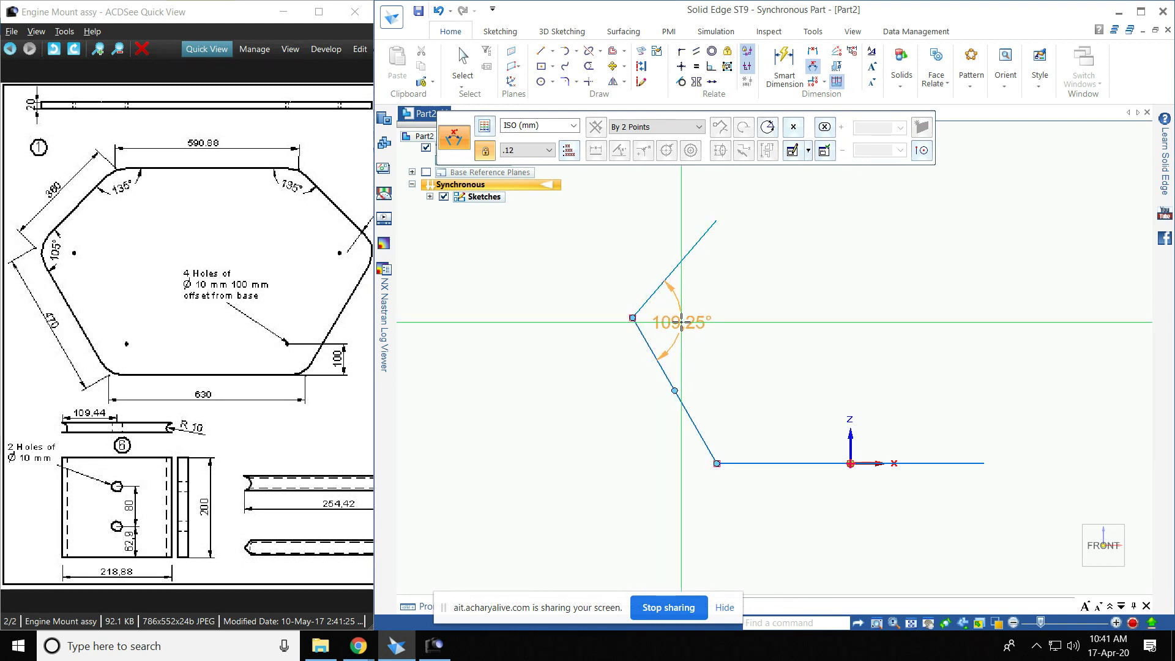
left_click(681, 323)
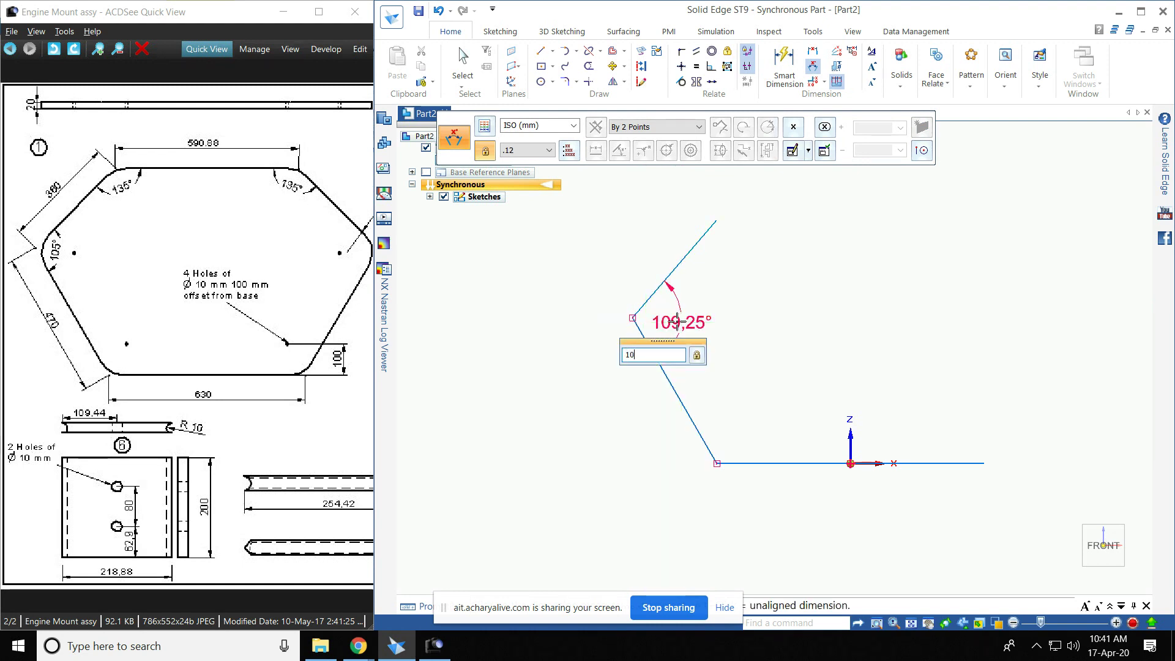
key("Return")
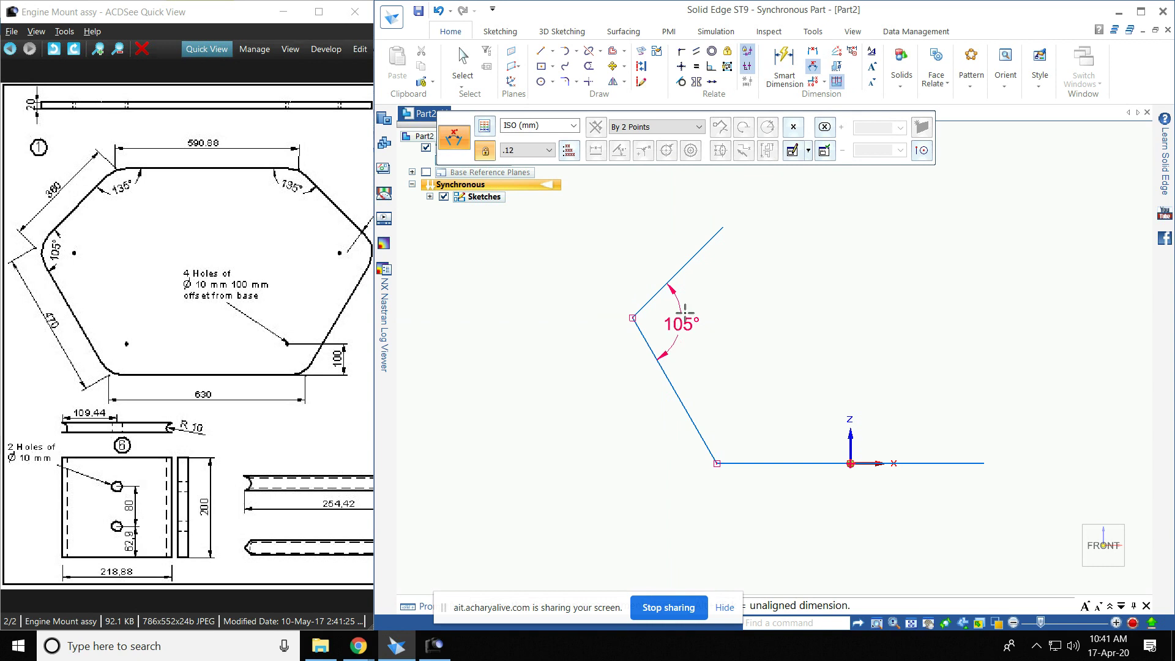
key("Escape")
Step: Mirror a copy of the 360 mm line about the 470 mm line
left_click(613, 81)
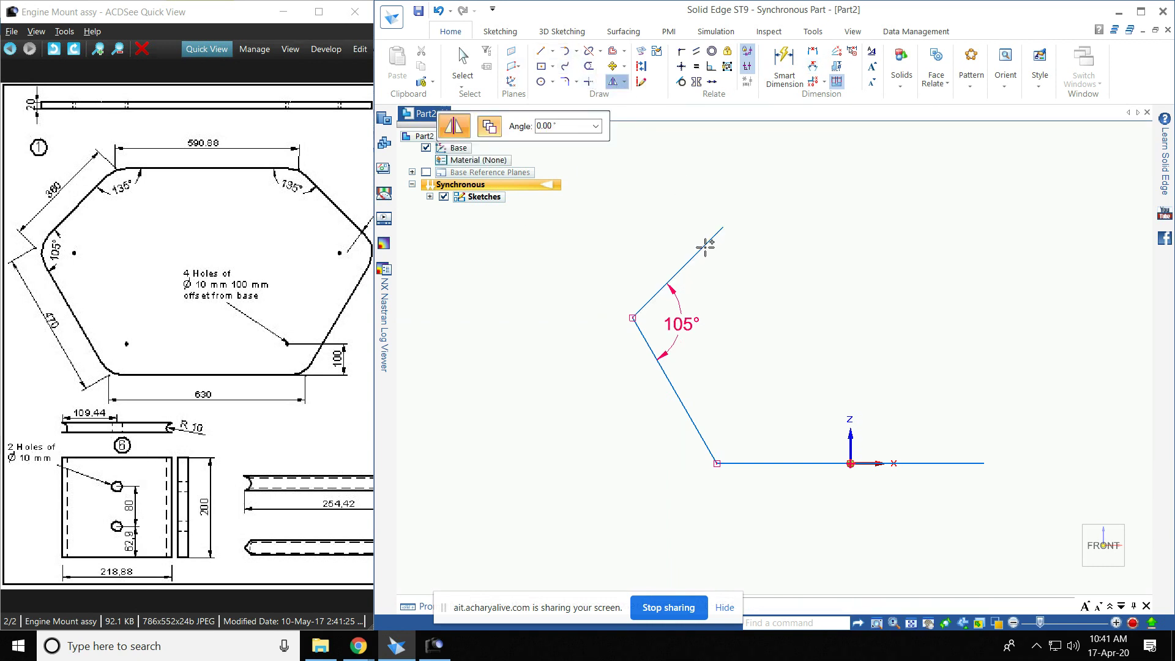
left_click(705, 247)
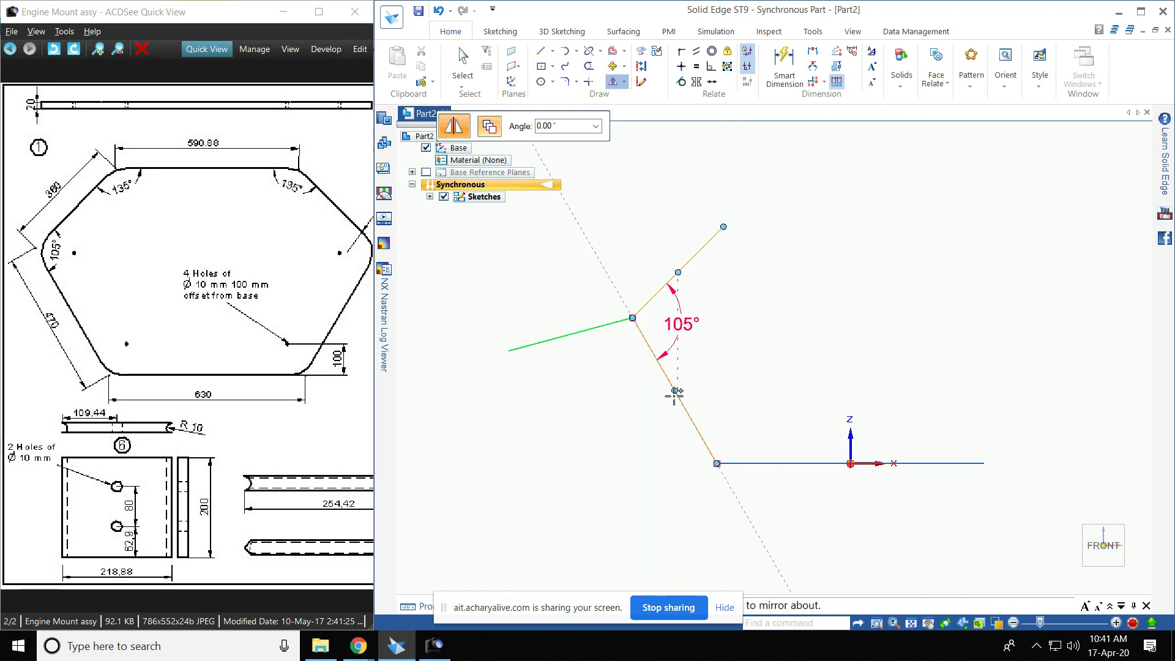
left_click(674, 394)
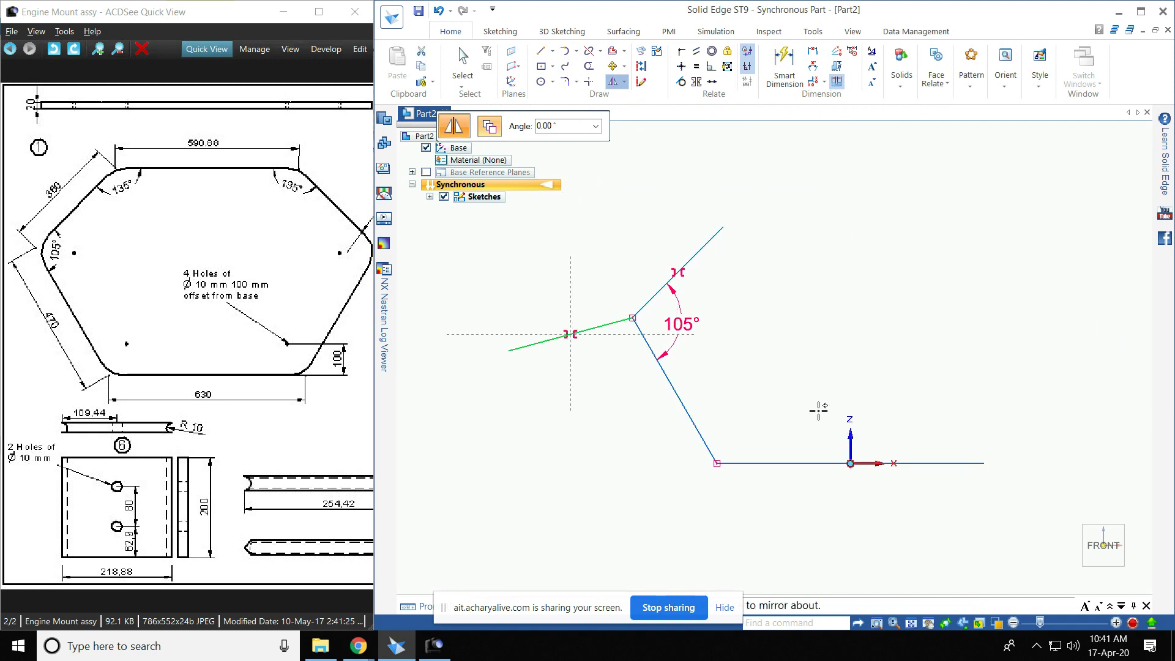
Step: Undo the mirrored copy of the 360 mm line about the 470 mm line
key("Escape")
key("ctrl+z")
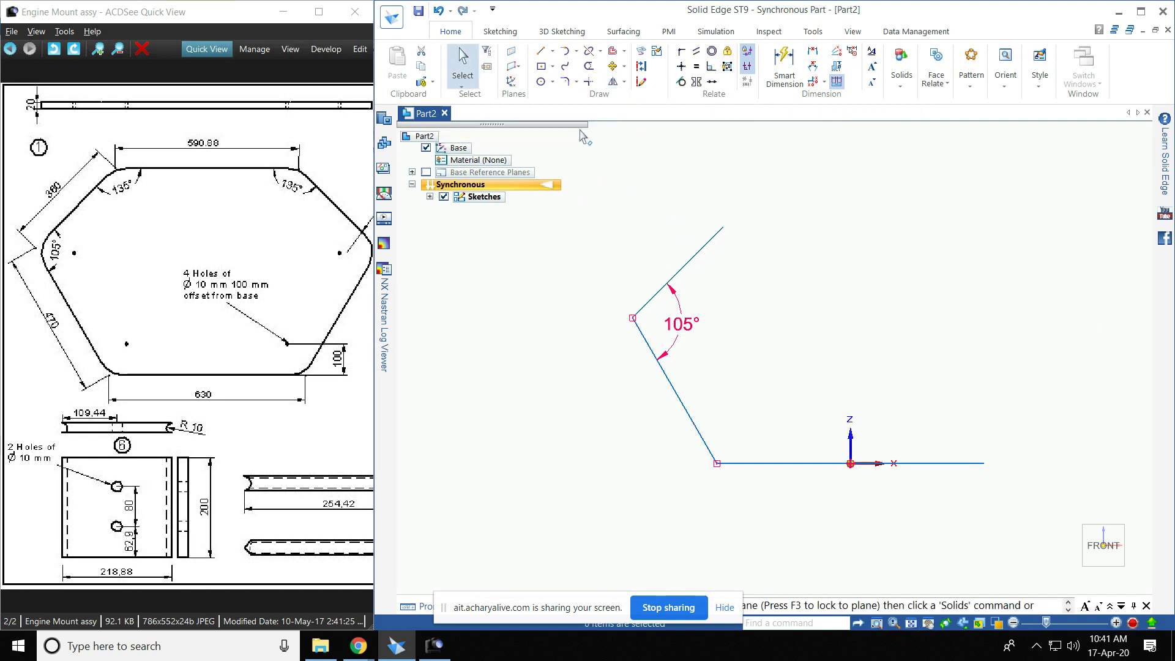
left_click(686, 264)
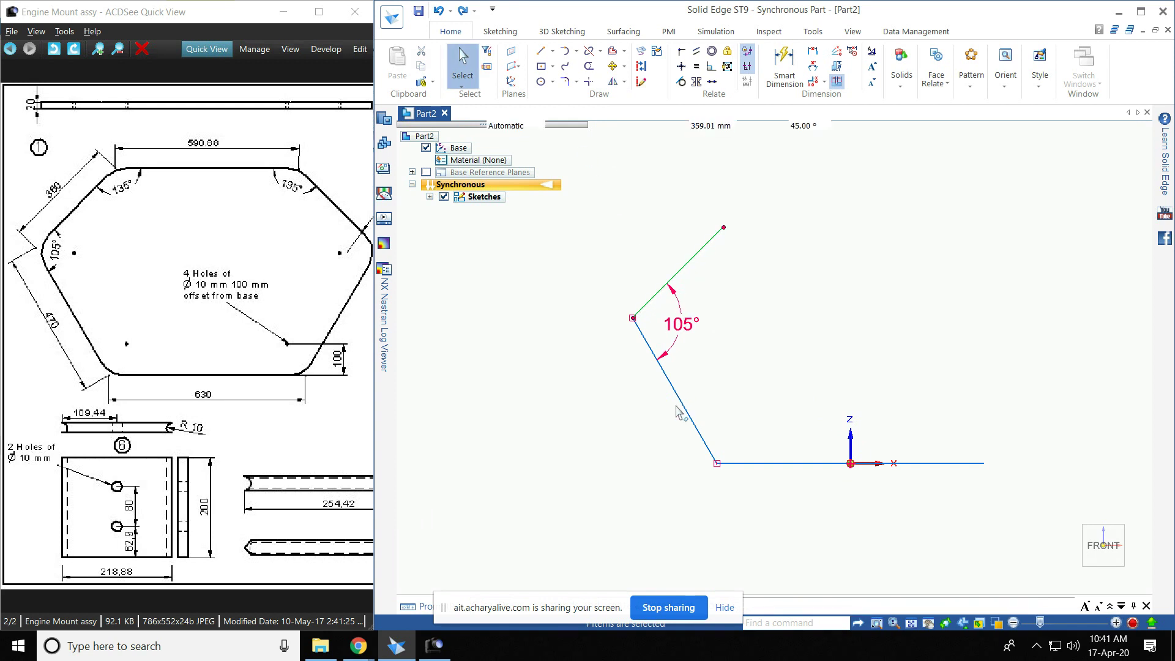
left_click(680, 402, "ctrl")
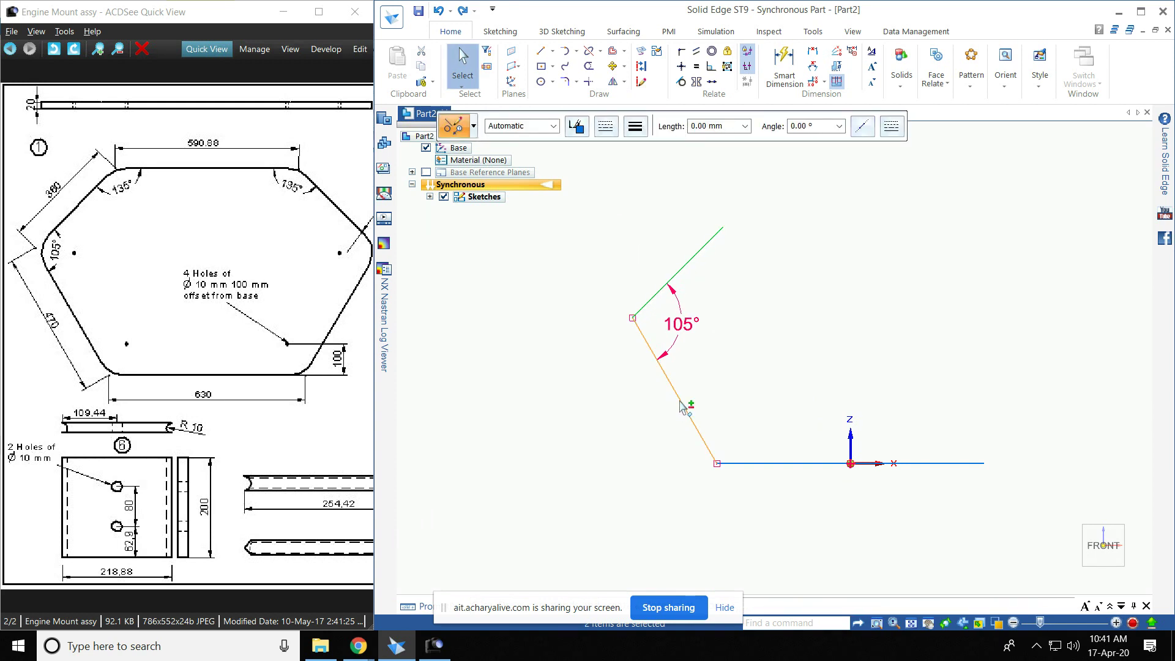
left_click(589, 81)
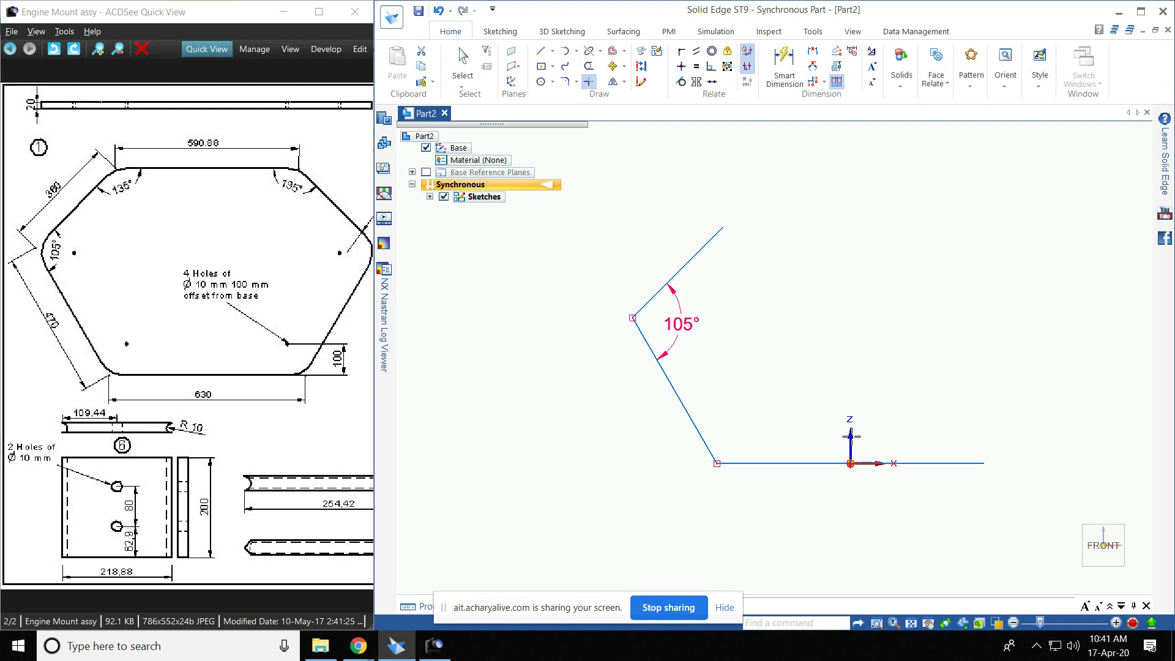
scroll(850, 436, "up", 5)
scroll(851, 473, "down", 5)
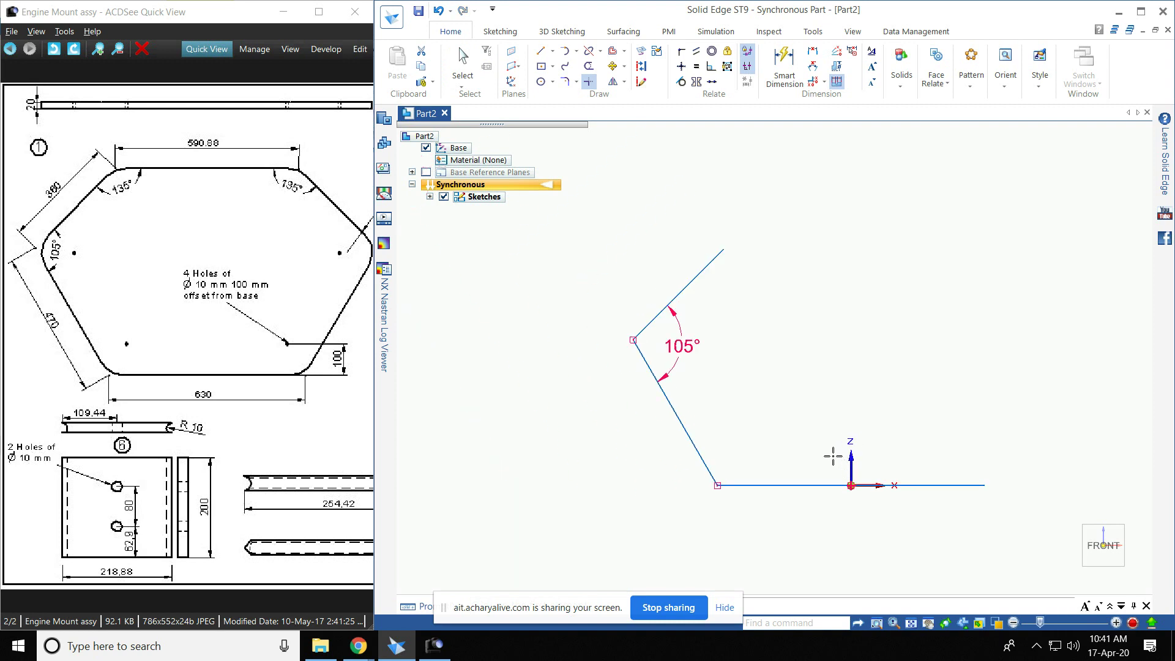
key("Escape")
Step: Mirror the 360 mm and 470 mm lines about the vertical Z axis, keeping the originals
left_click(705, 274)
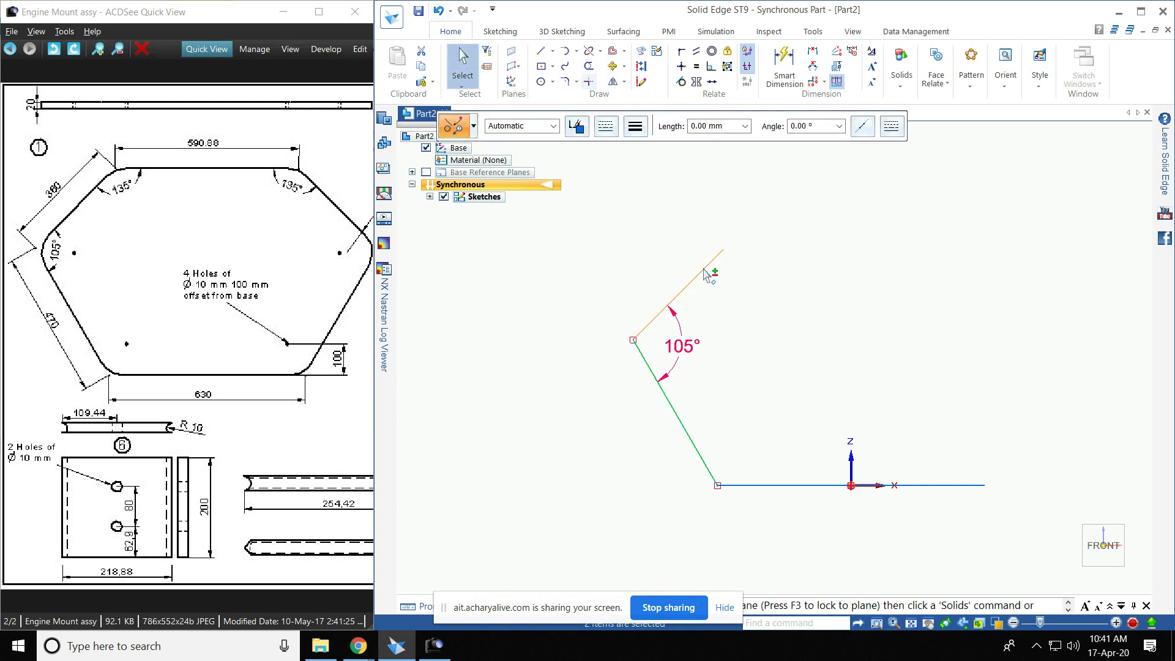
left_click(613, 82)
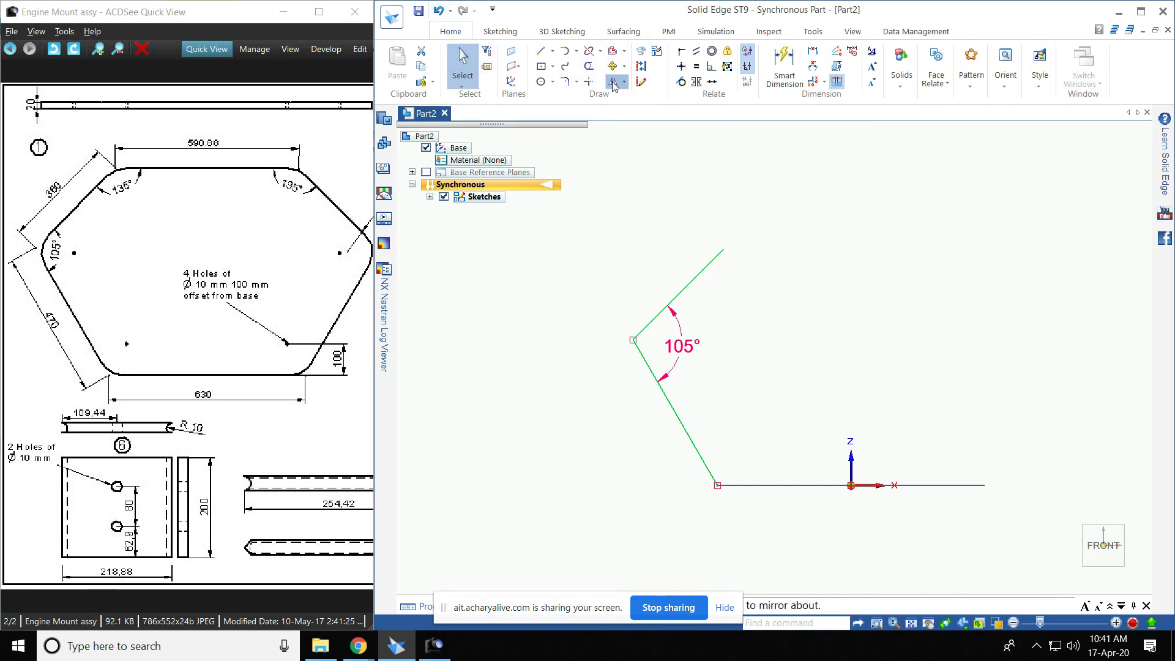
left_click(850, 457)
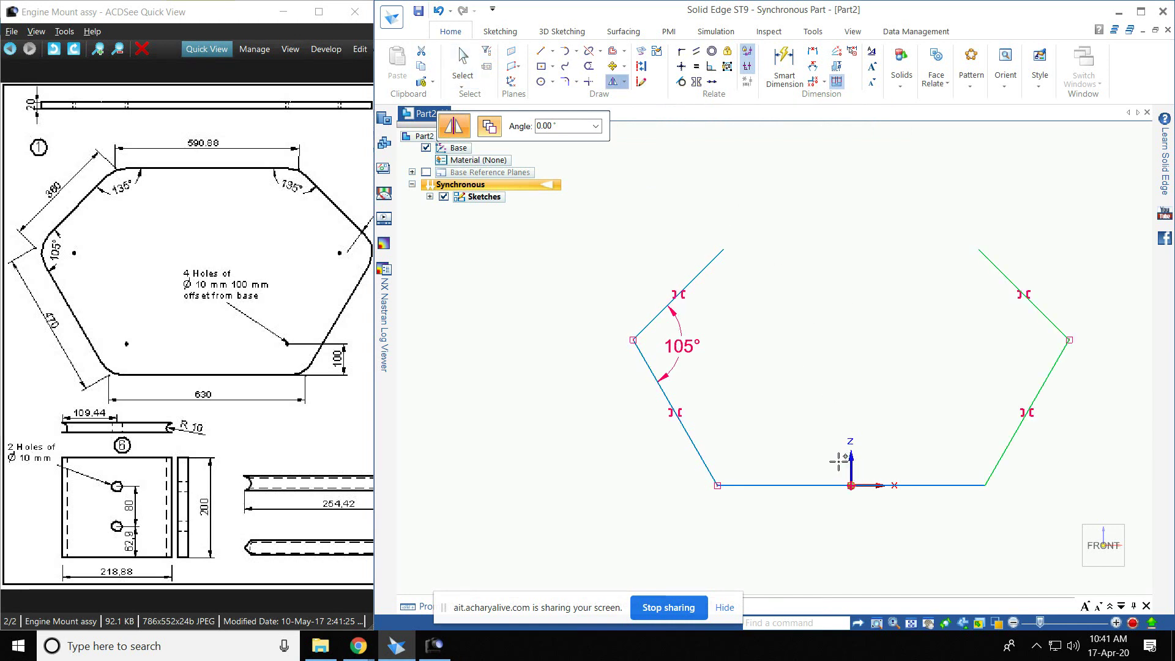
Step: Close the profile with a horizontal line between the upper endpoints of the two upper side lines
left_click(539, 55)
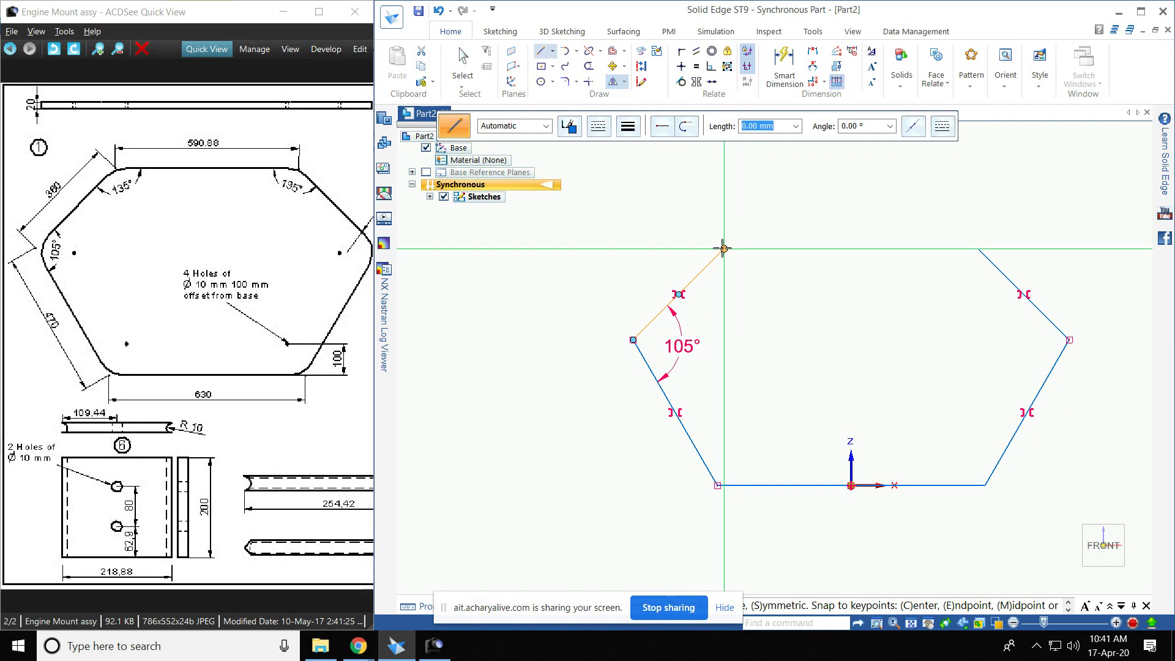
left_click(723, 248)
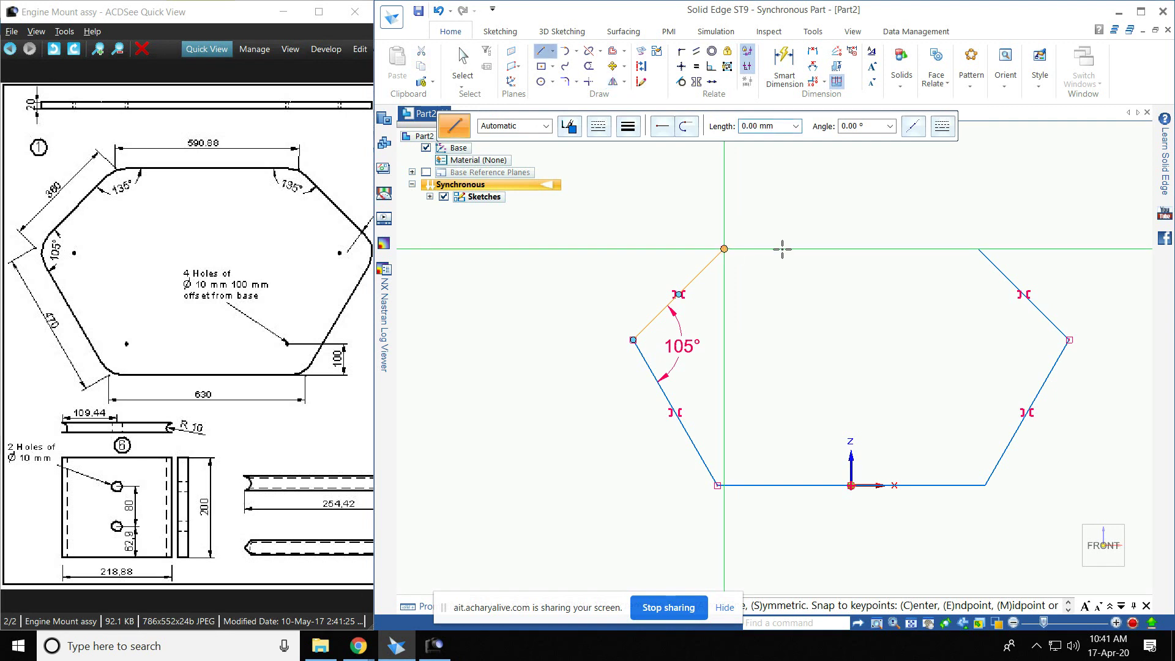
left_click(978, 249)
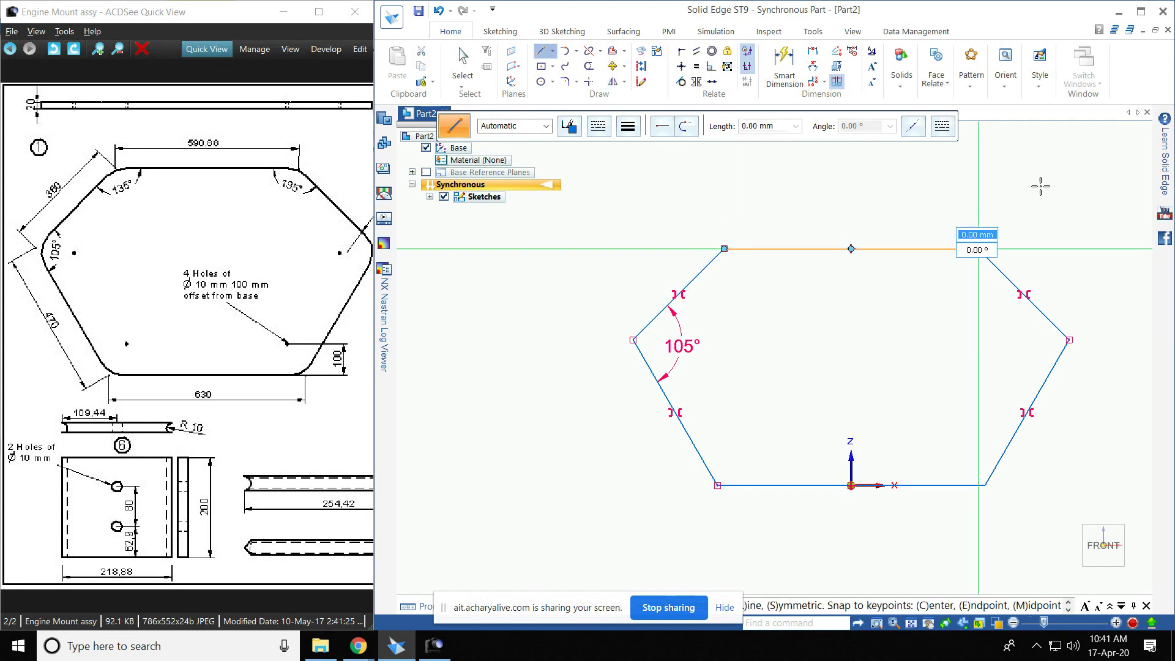
right_click(1083, 165)
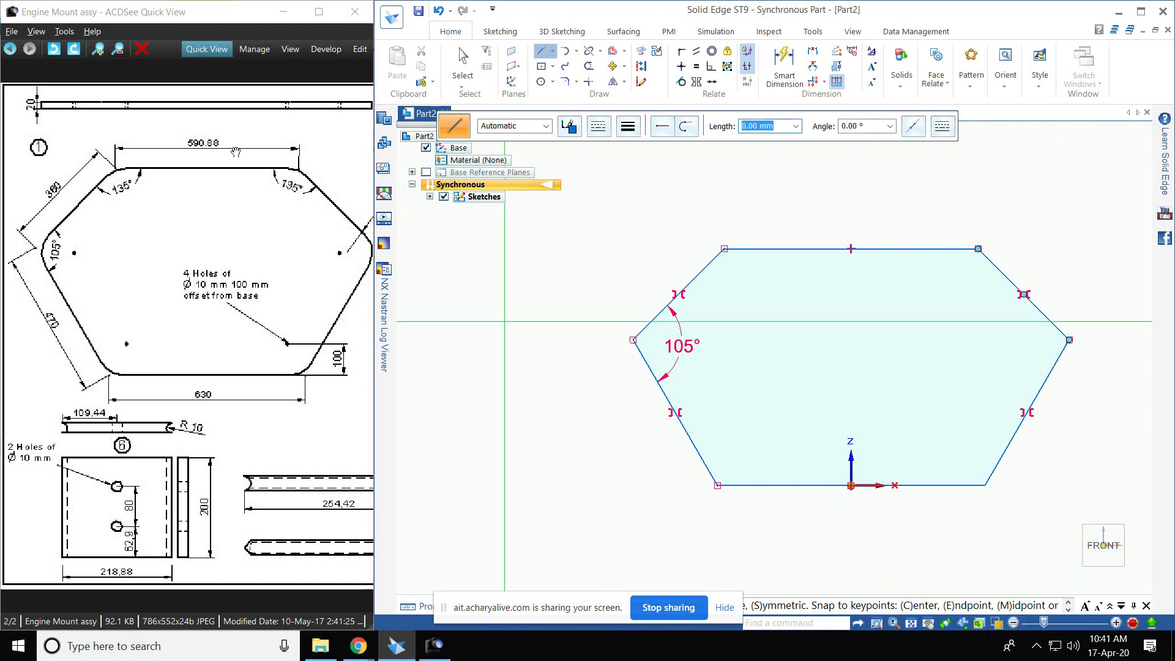
key("Escape")
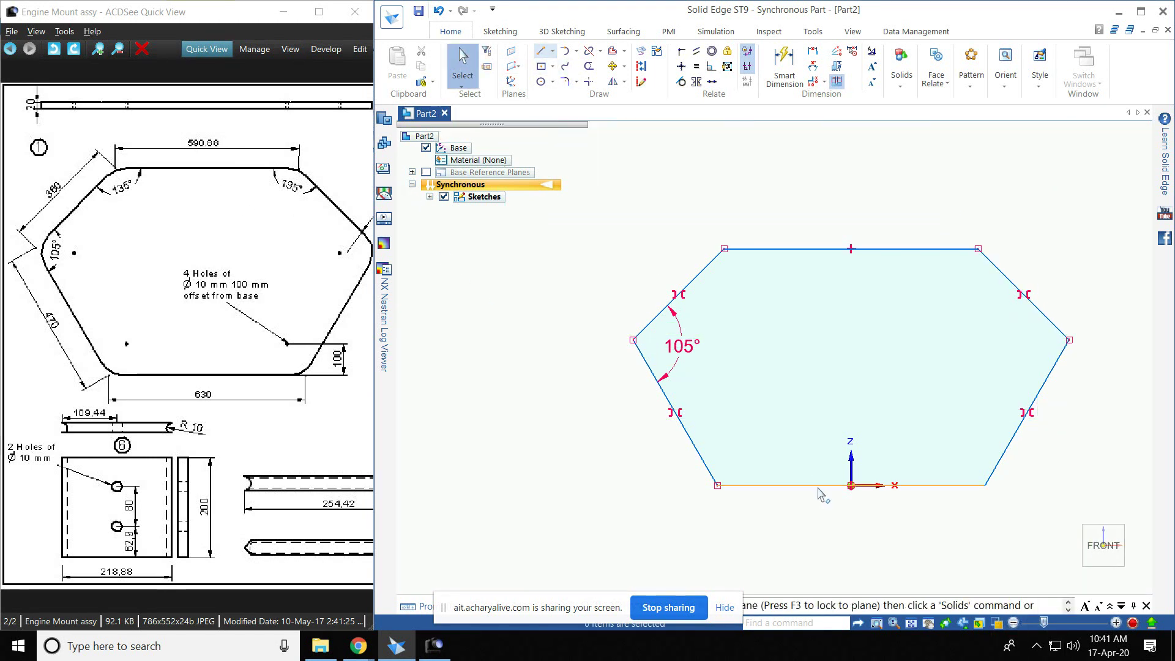
Step: Set the profile's line lengths to 630 mm for the base, 470 mm for the lower-left side and 360 mm for the upper-left side
left_click(819, 486)
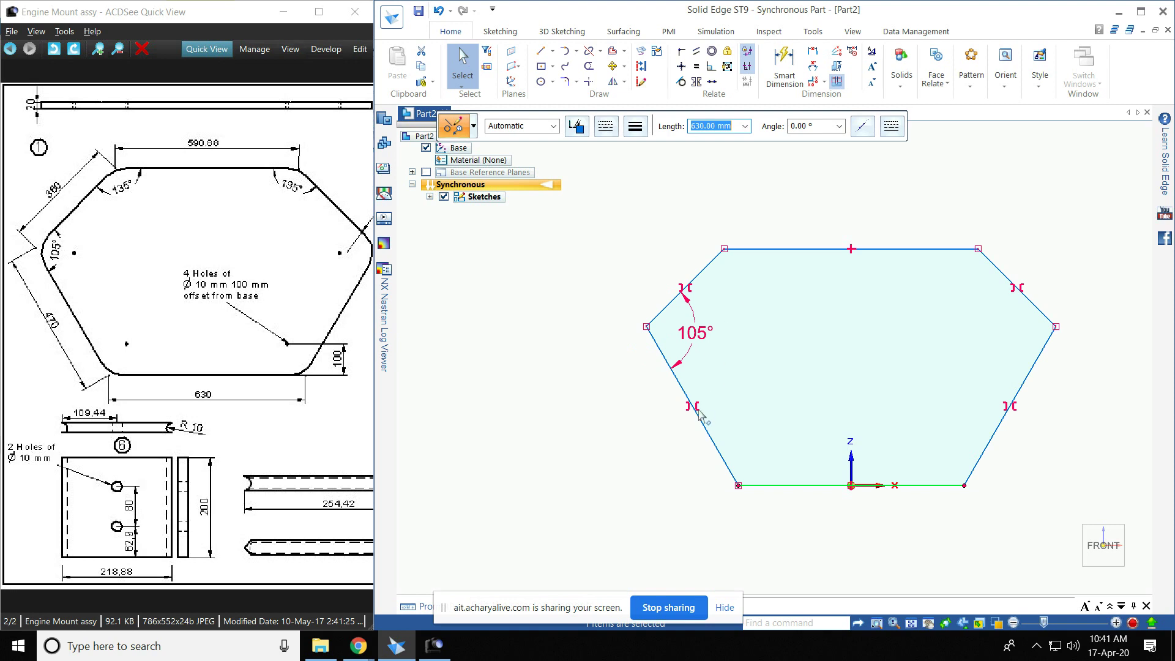
left_click(707, 430)
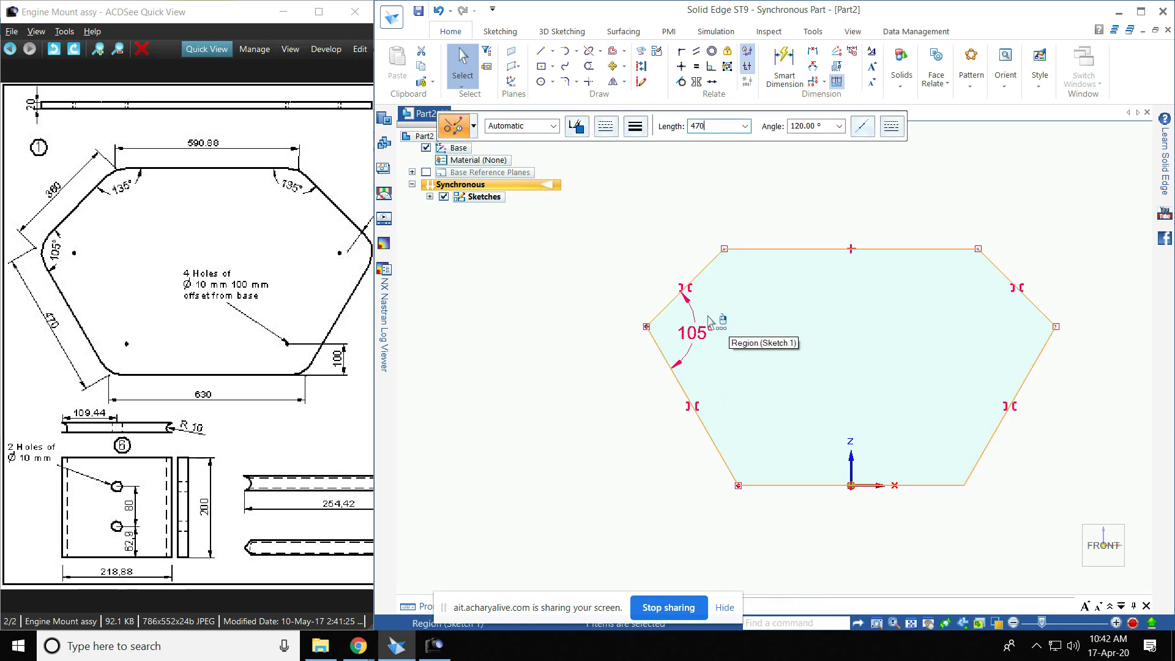
left_click(725, 280)
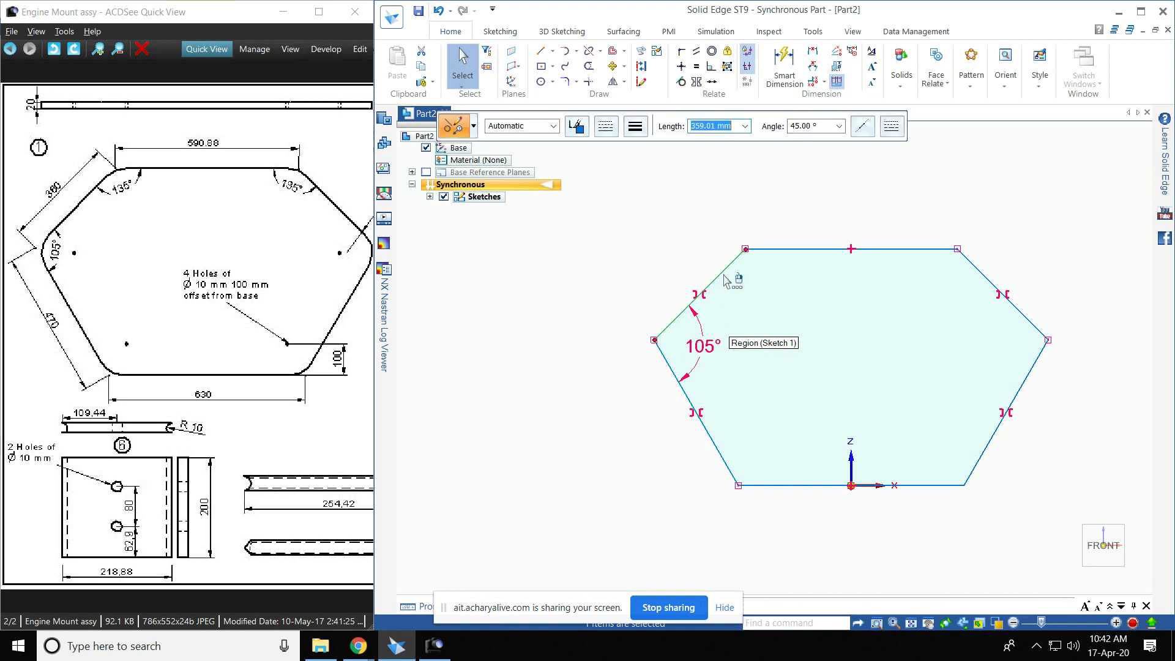
type("360")
key("Return")
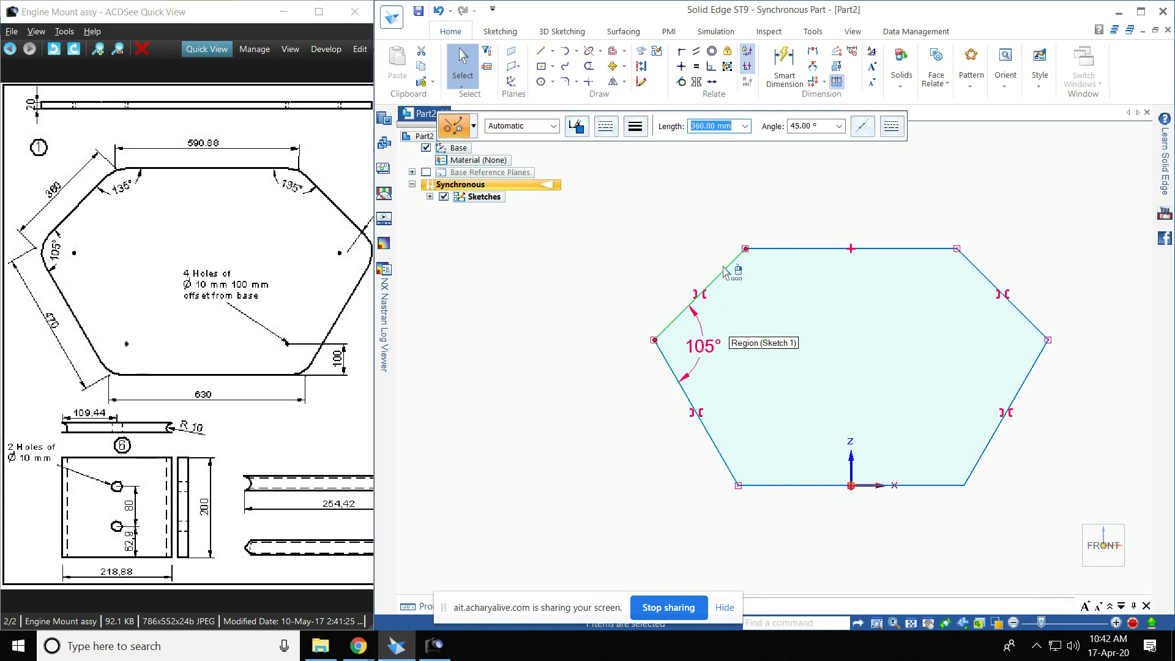
Step: Compare the profile's top line and side geometry with the reference drawing, and look up the corner radius there
left_click(923, 249)
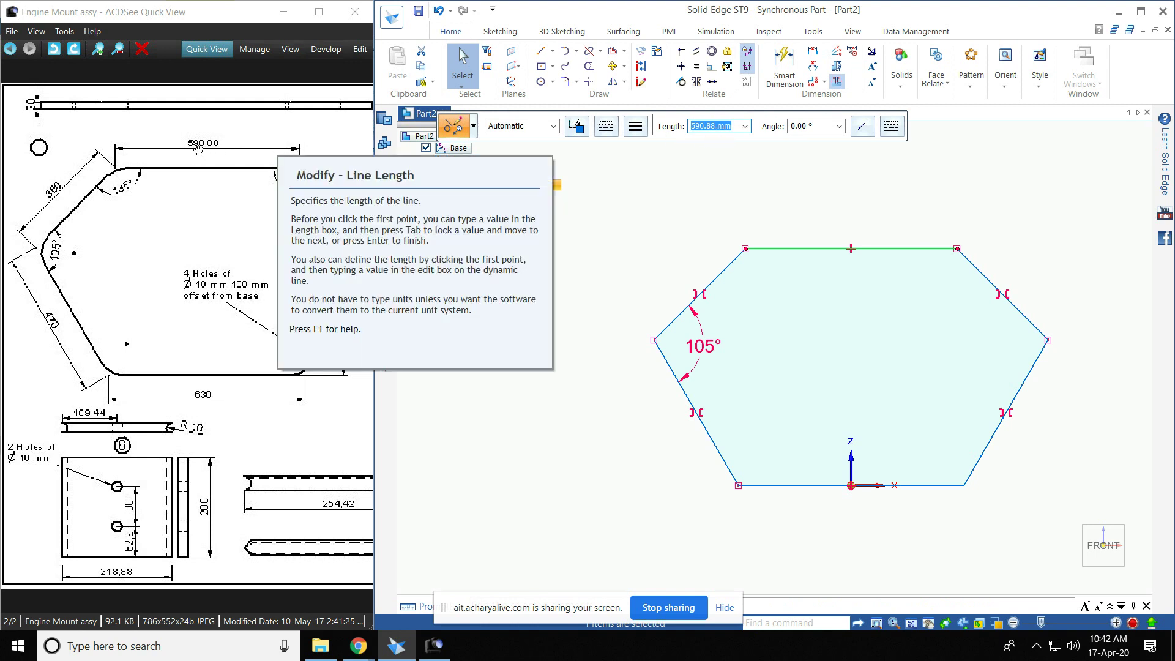
left_click(775, 174)
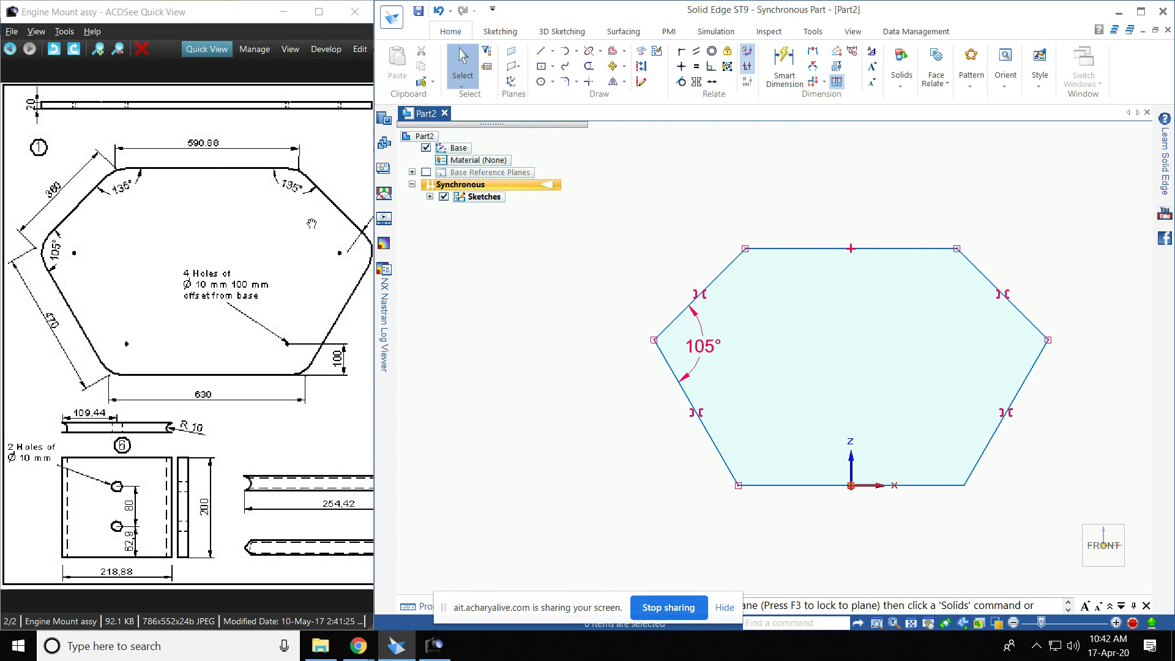
left_click_drag(270, 279, 204, 349)
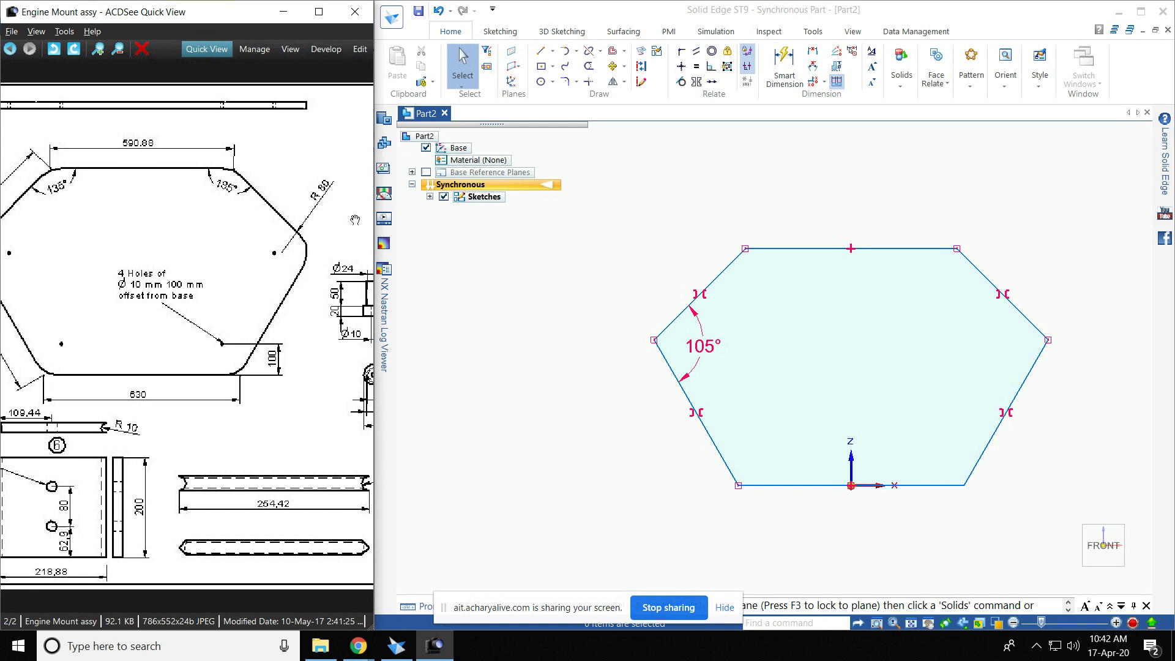
left_click_drag(255, 263, 294, 247)
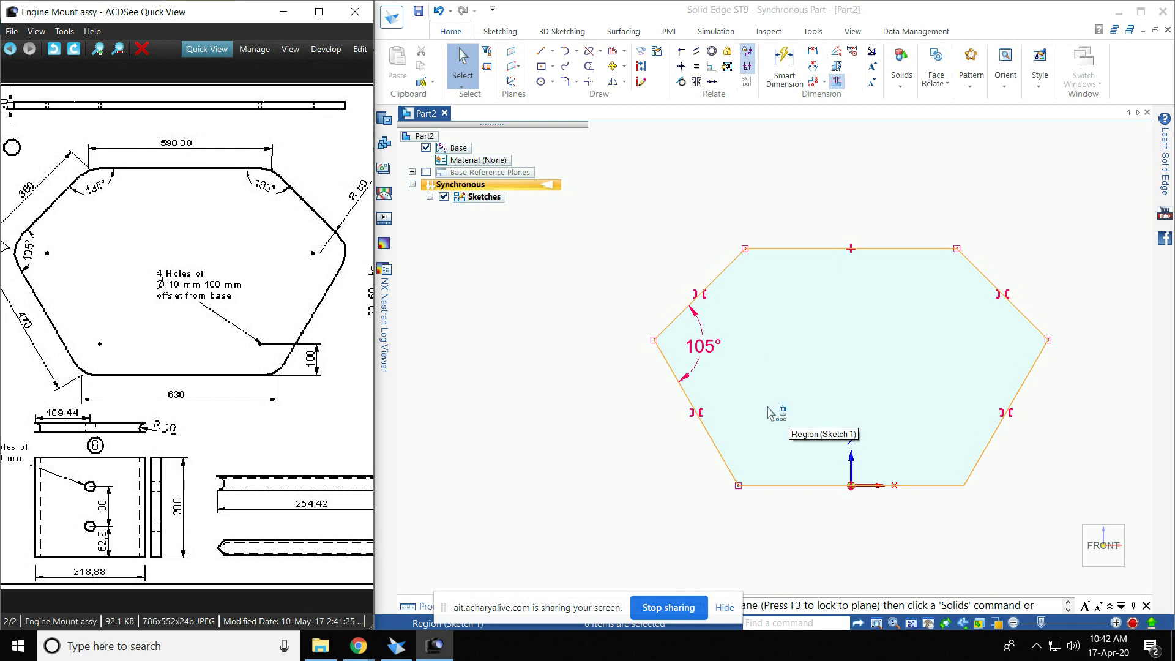
left_click(811, 249)
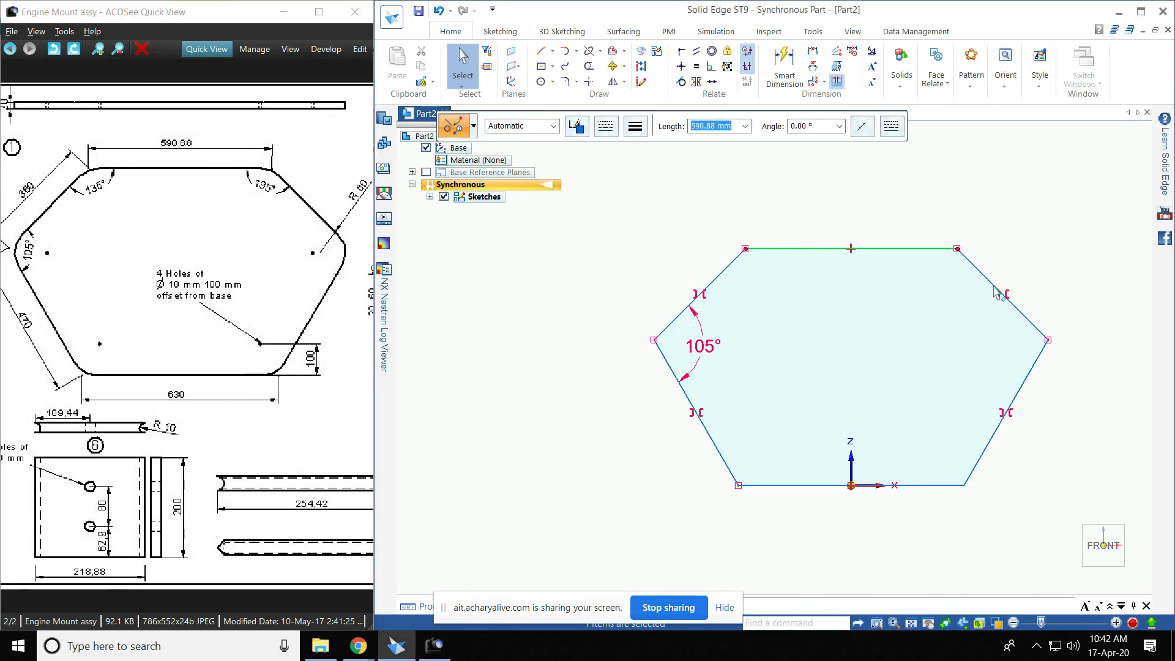
key("Escape")
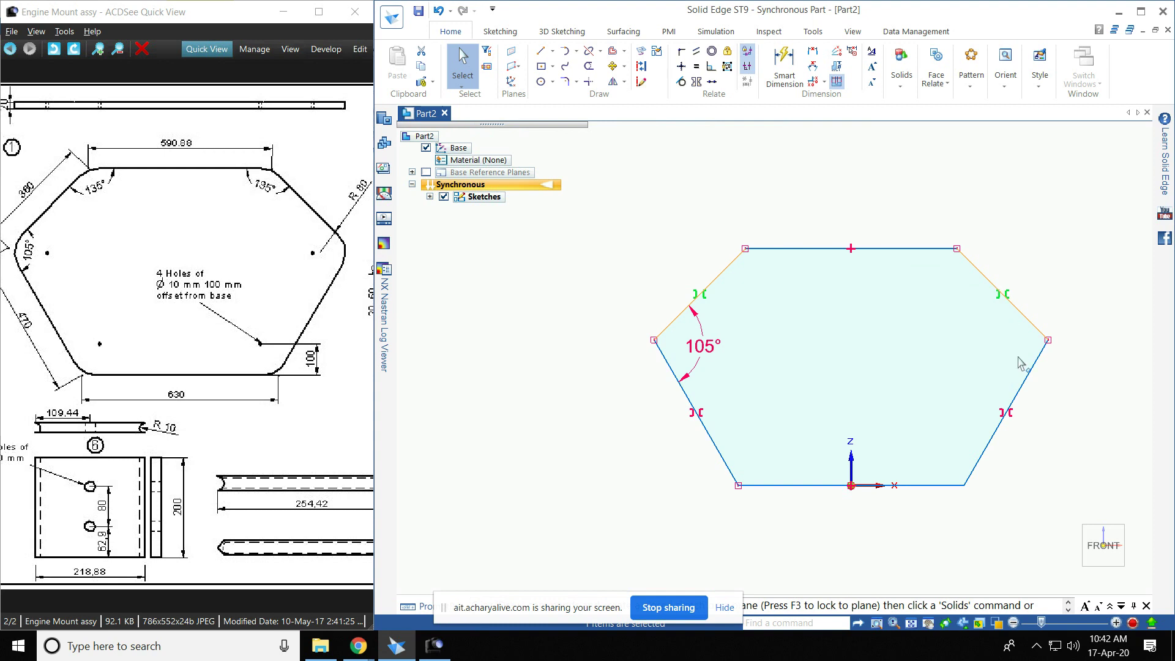
left_click(1024, 390)
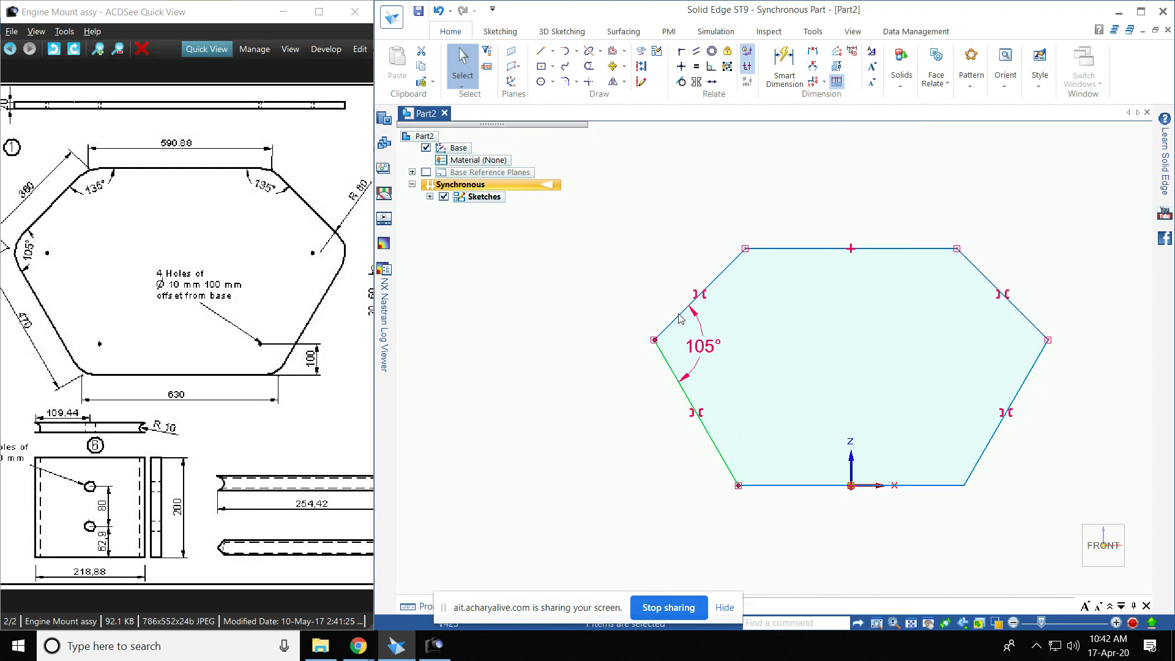
left_click(697, 318)
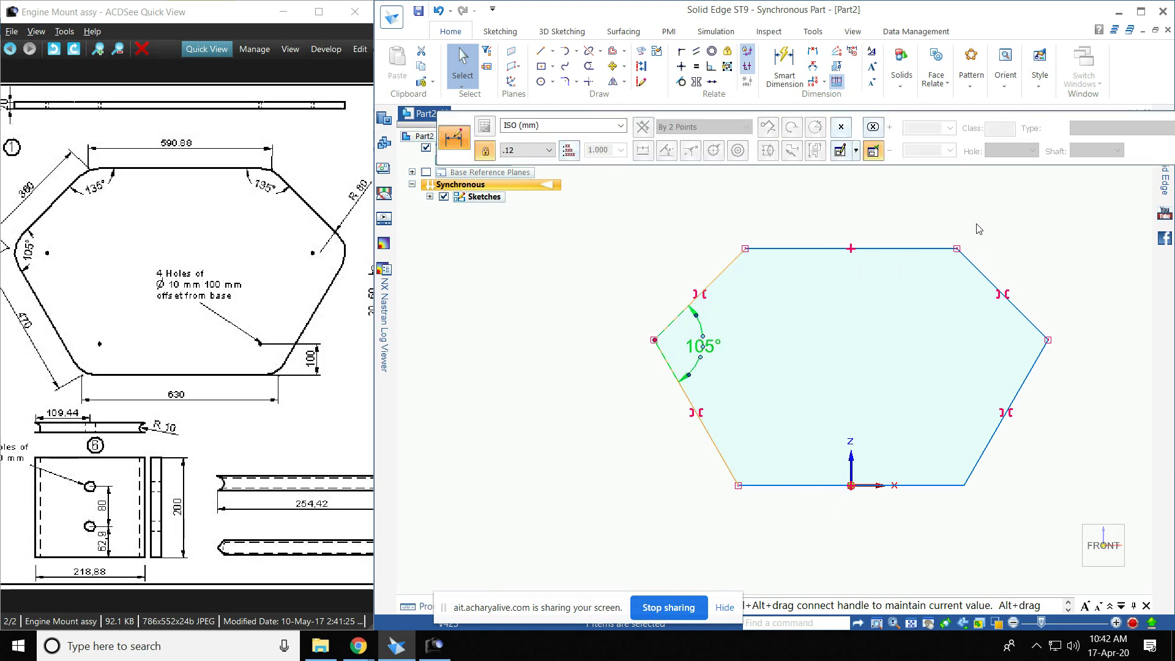
key("Escape")
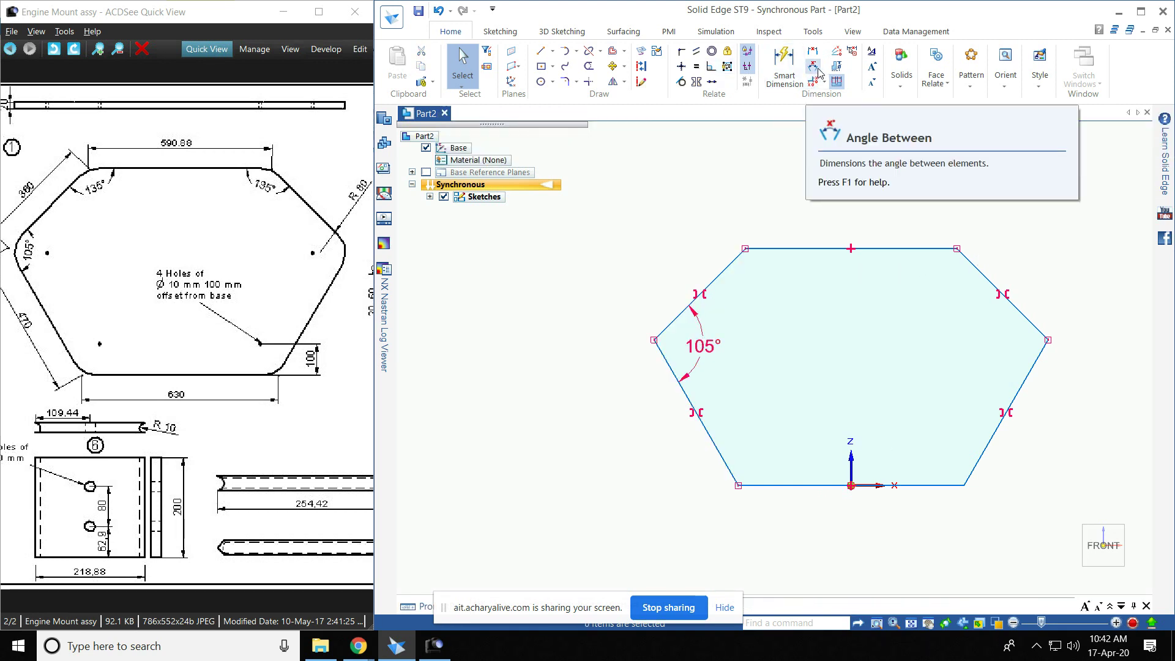
Step: Fillet the lower-left corner between the base line and the 470 mm side with a radius of 80 mm
left_click(575, 82)
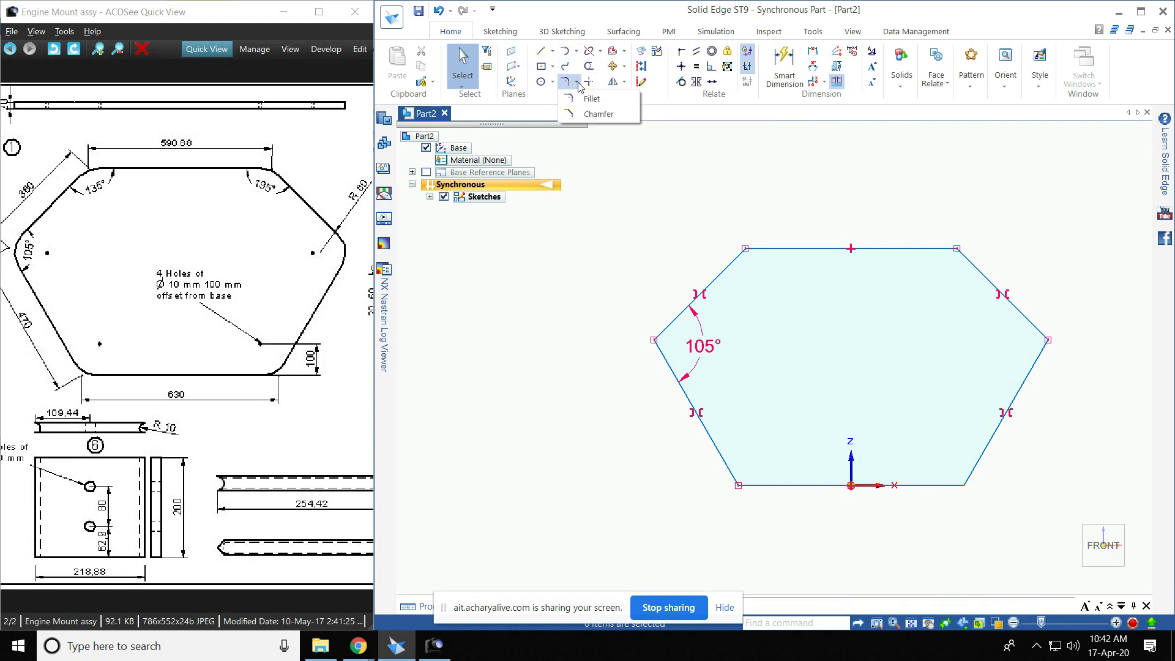
left_click(591, 99)
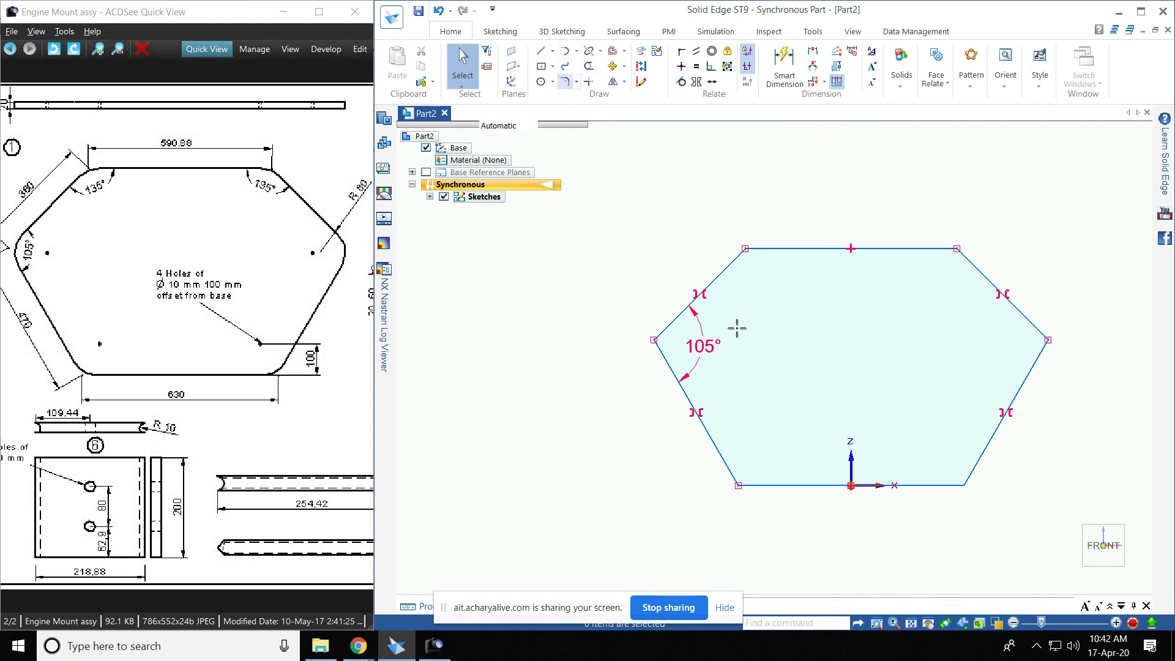
left_click(722, 456)
left_click(775, 485)
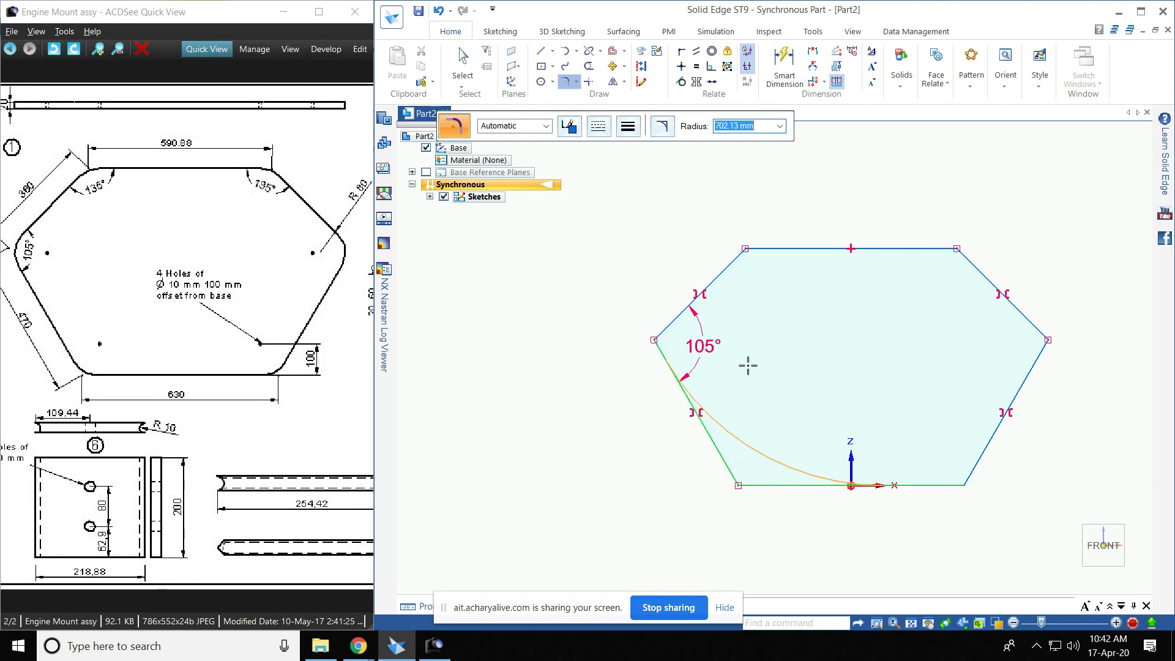
type("80")
key("Return")
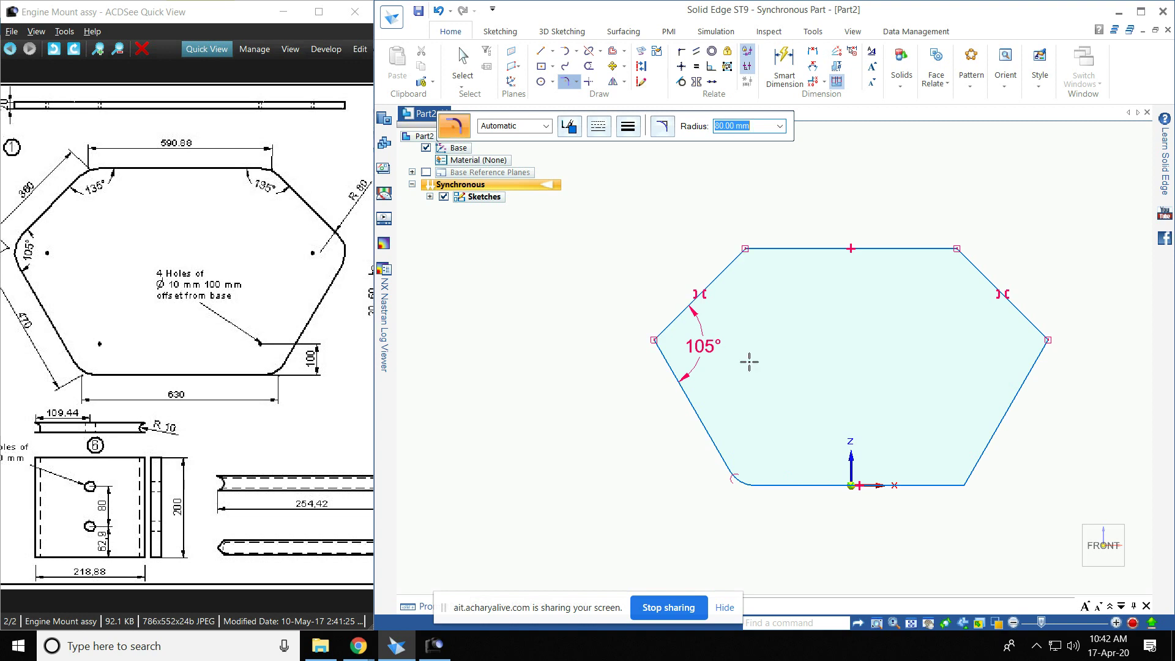
Step: Fillet the five remaining corners of the hexagonal profile with a radius of 80 mm
left_click(678, 314)
left_click(669, 361)
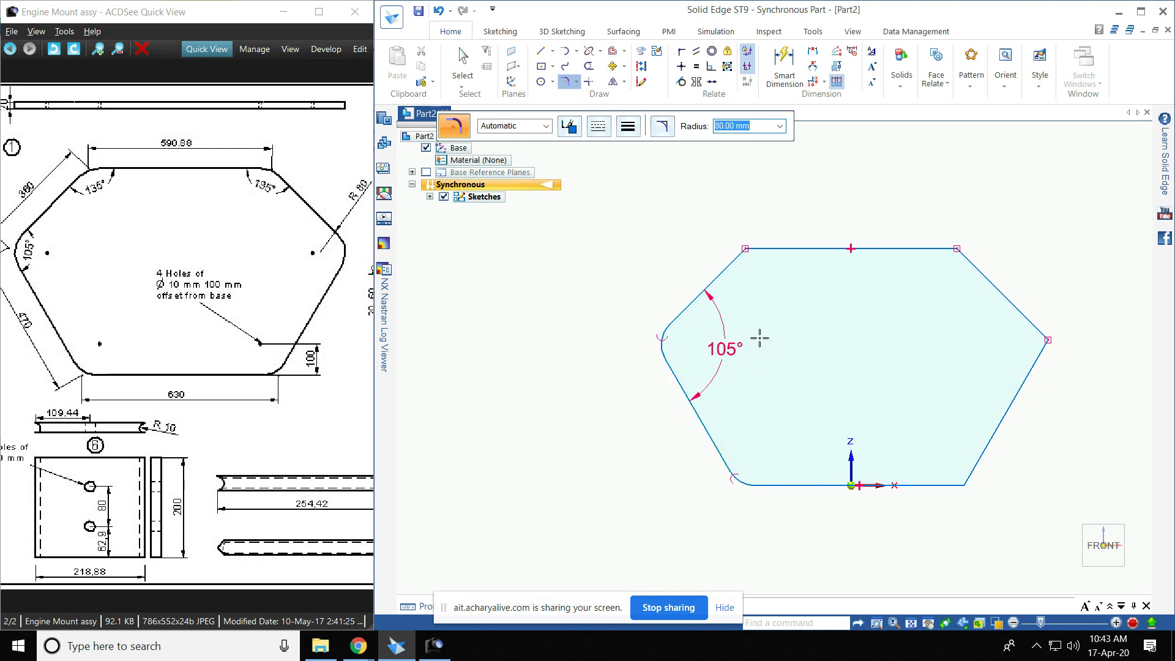
left_click(733, 262)
left_click(787, 249)
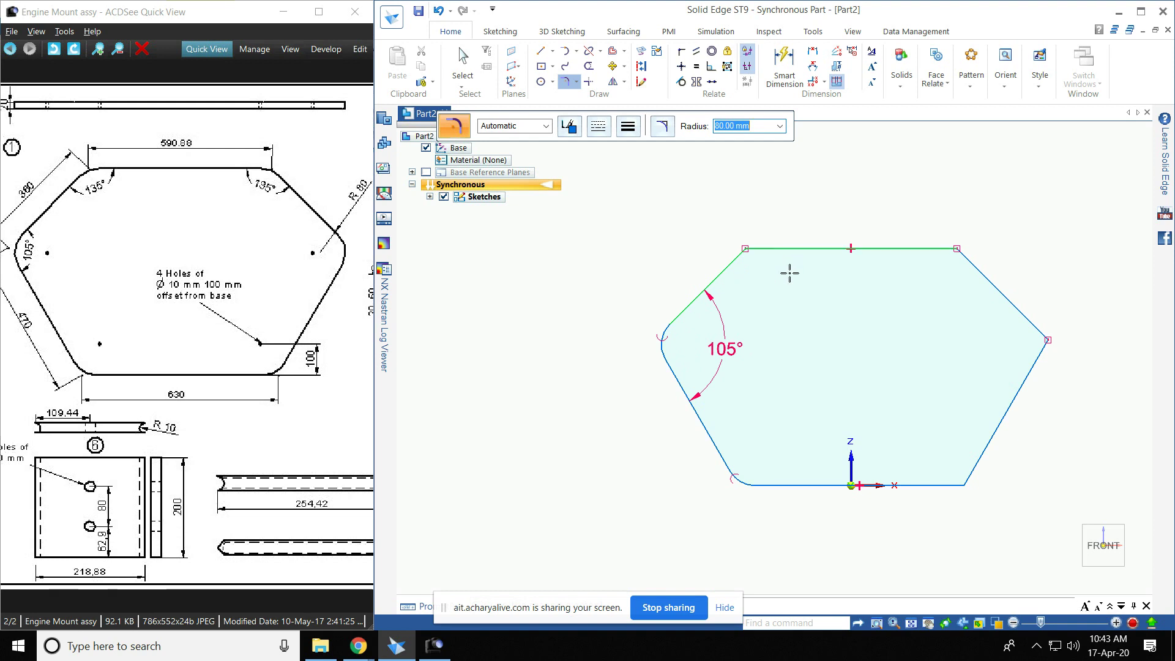
left_click(941, 248)
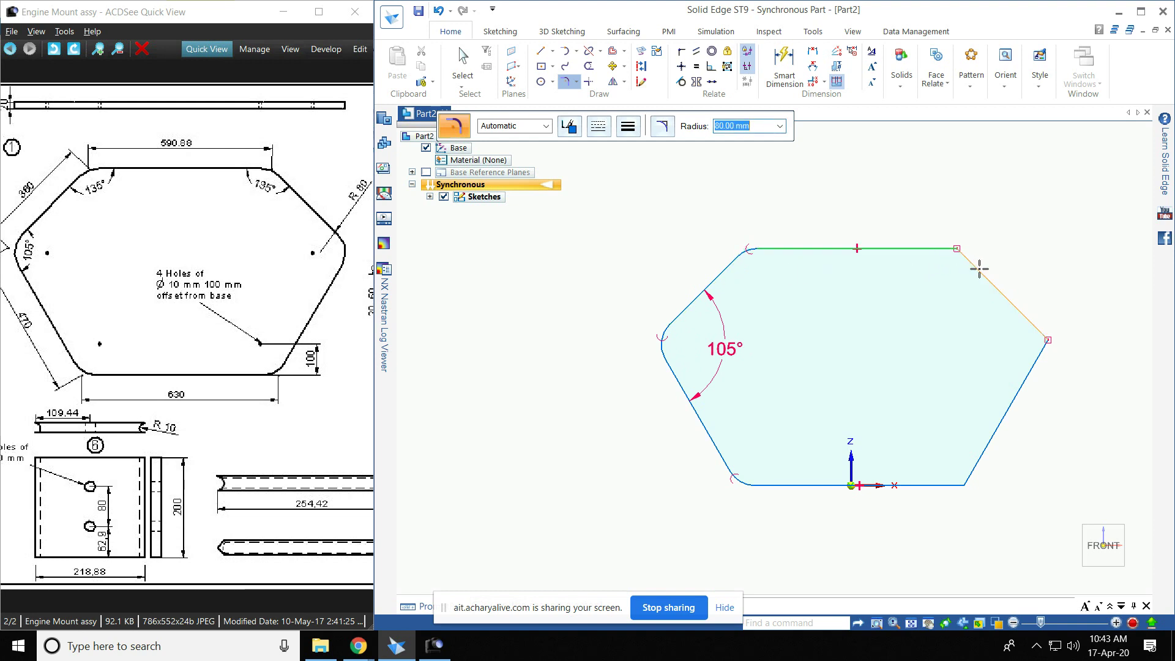
left_click(977, 267)
left_click(1031, 325)
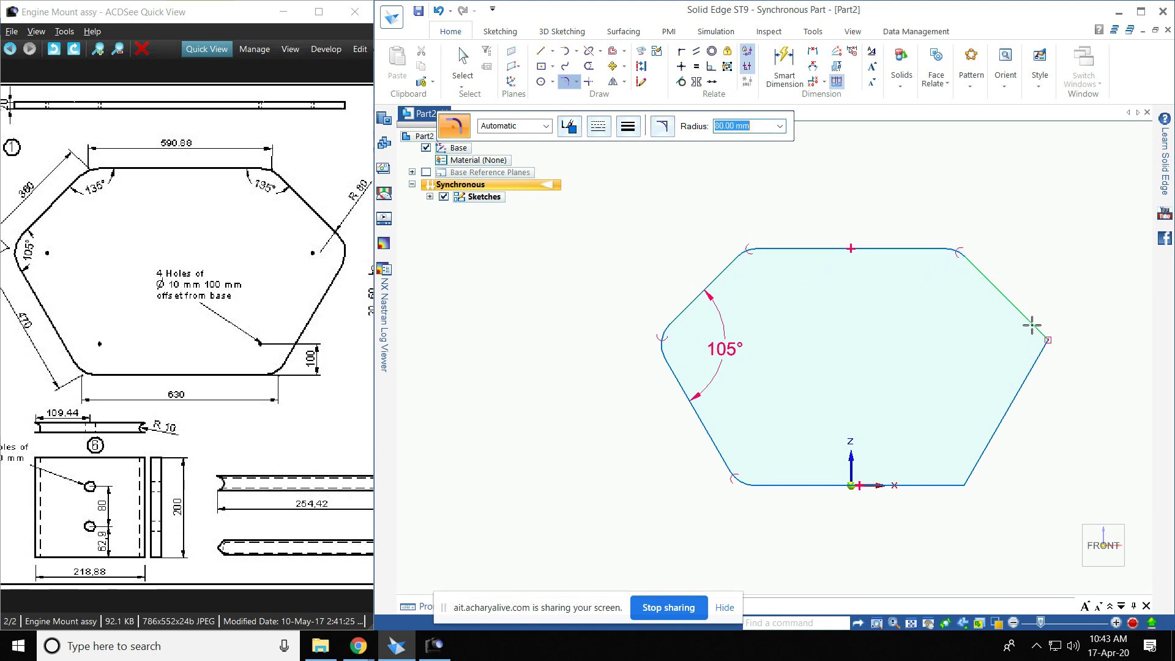
left_click(1034, 360)
left_click(936, 484)
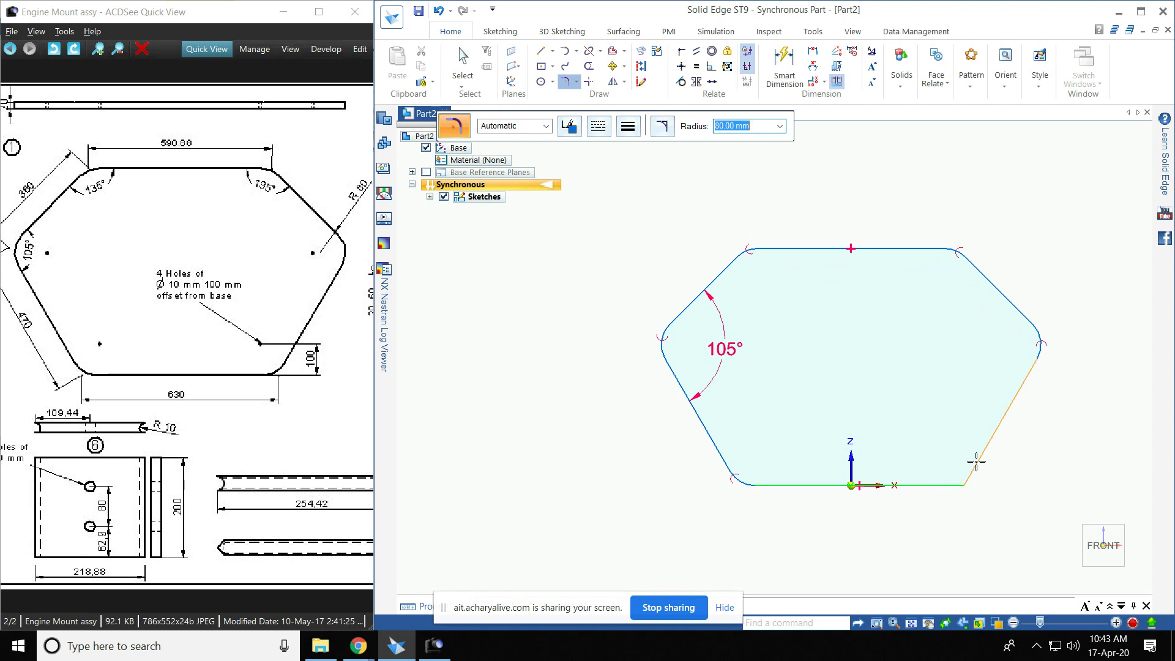
left_click(976, 462)
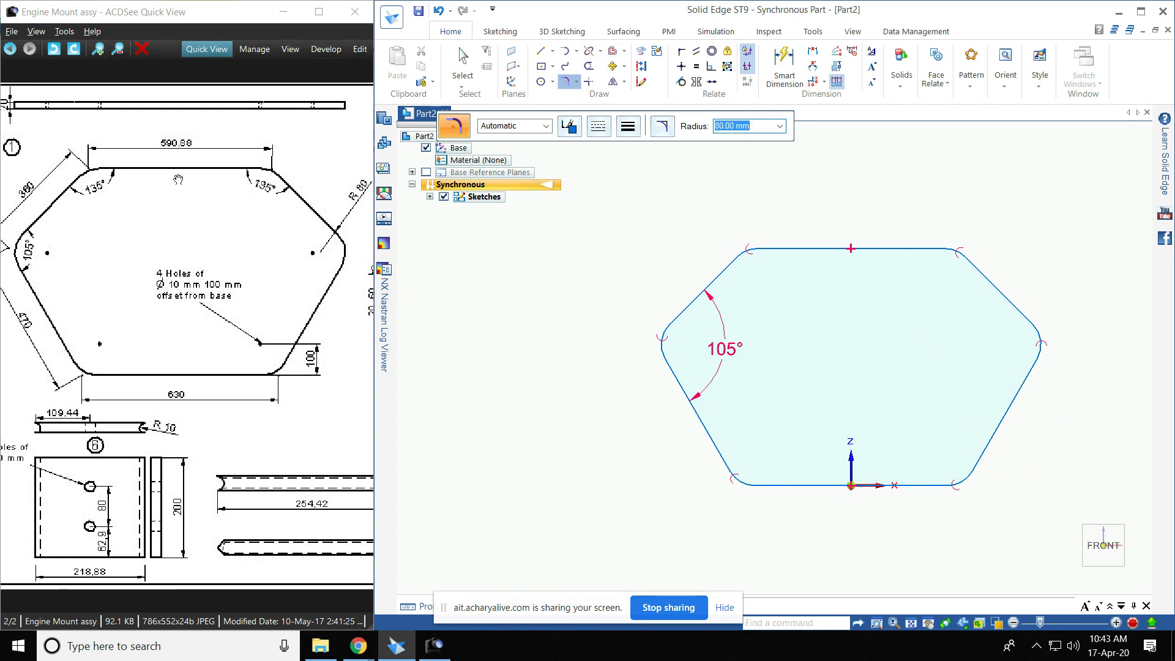
Step: Check the plate's top line, upper corner angles and thickness in the reference drawing
mouse_move(163, 167)
left_mouse_down()
mouse_move(176, 166)
mouse_move(163, 167)
left_mouse_up()
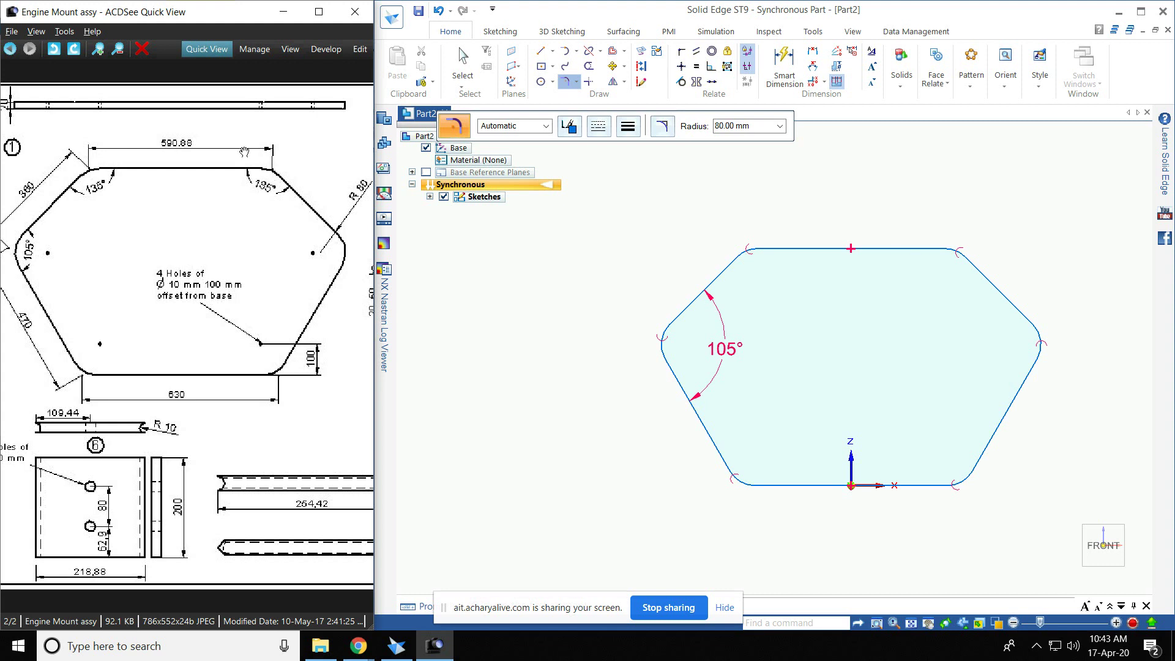
left_click_drag(158, 183, 179, 183)
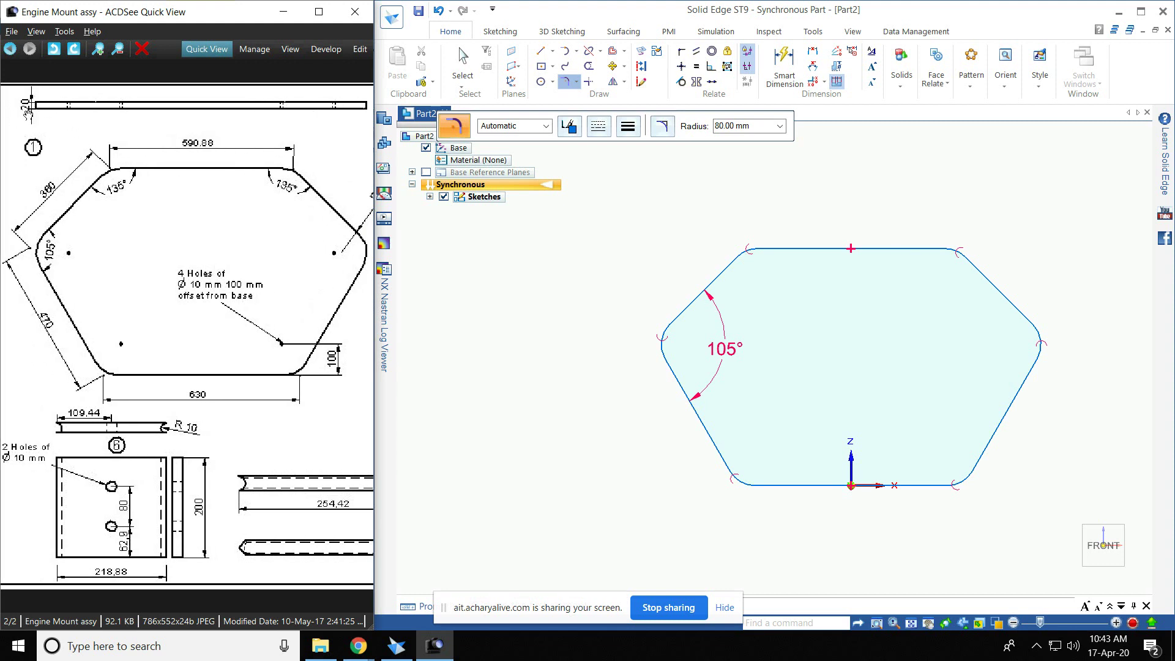
left_click_drag(97, 167, 88, 167)
left_click(424, 288)
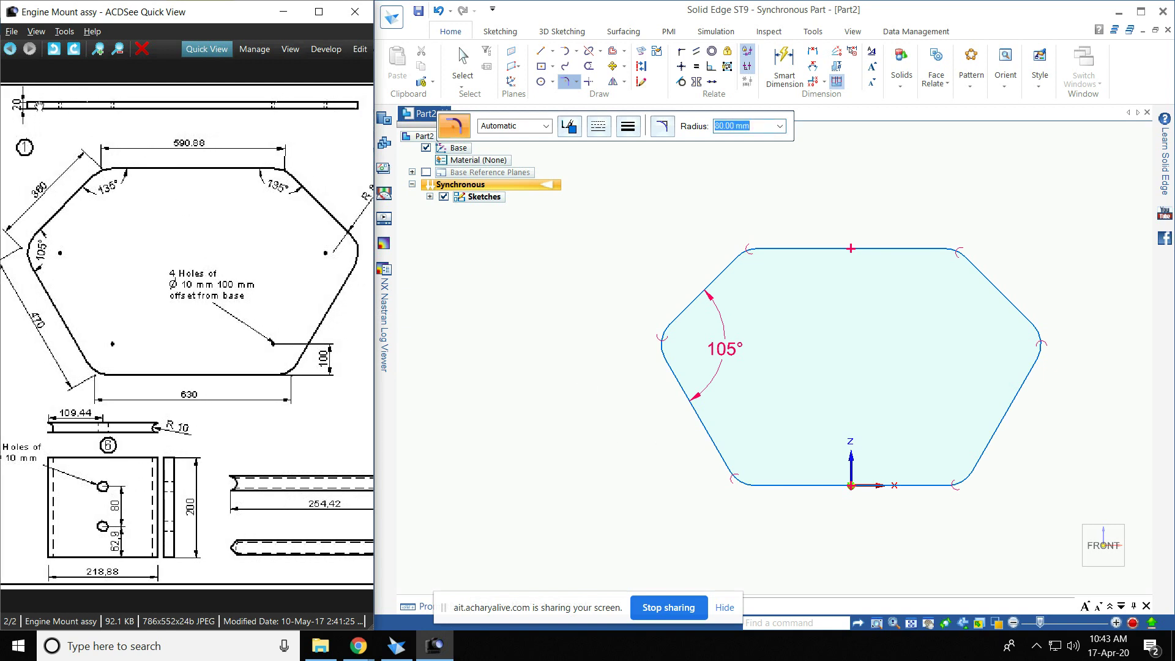
left_click_drag(38, 105, 72, 108)
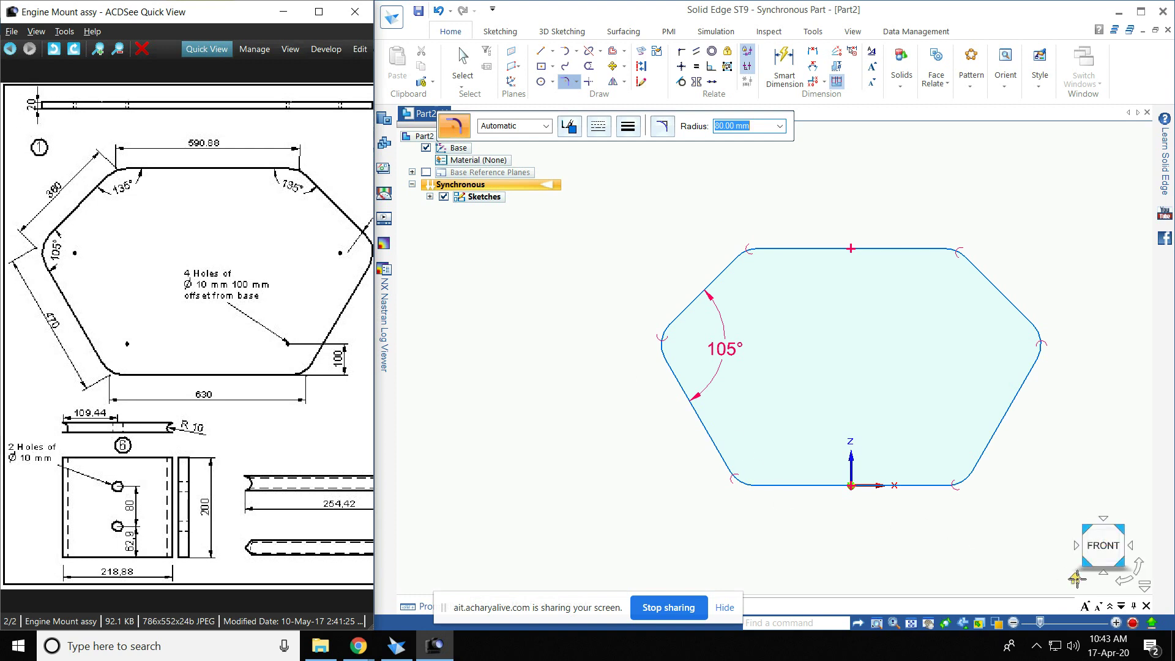
left_click(1077, 578)
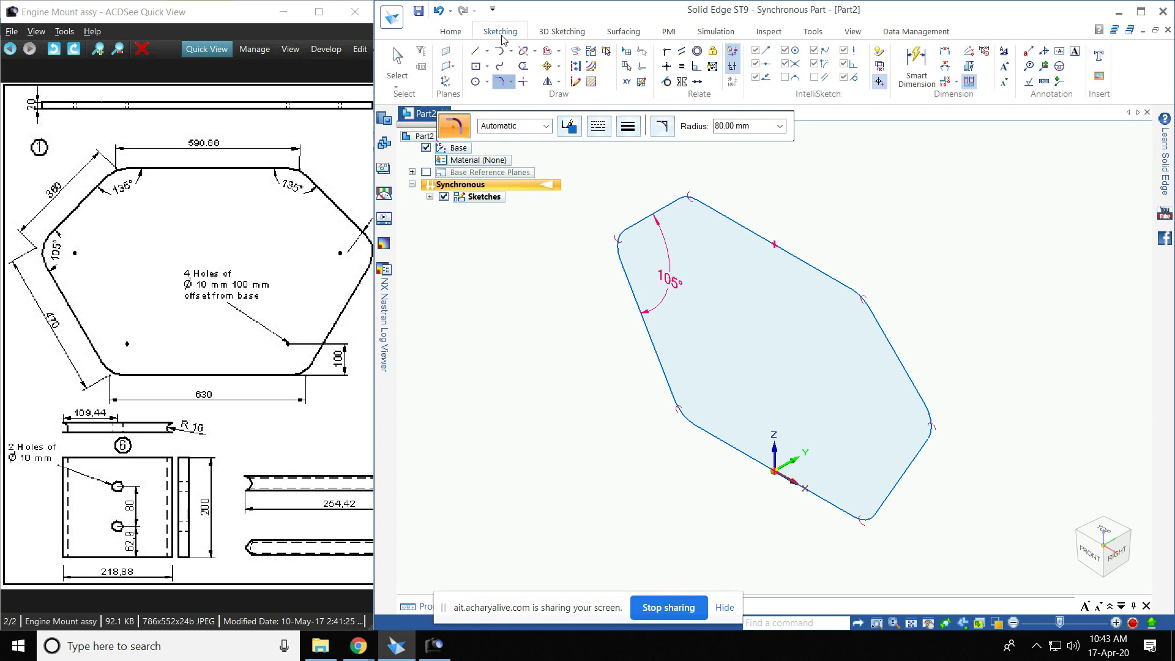
left_click(901, 87)
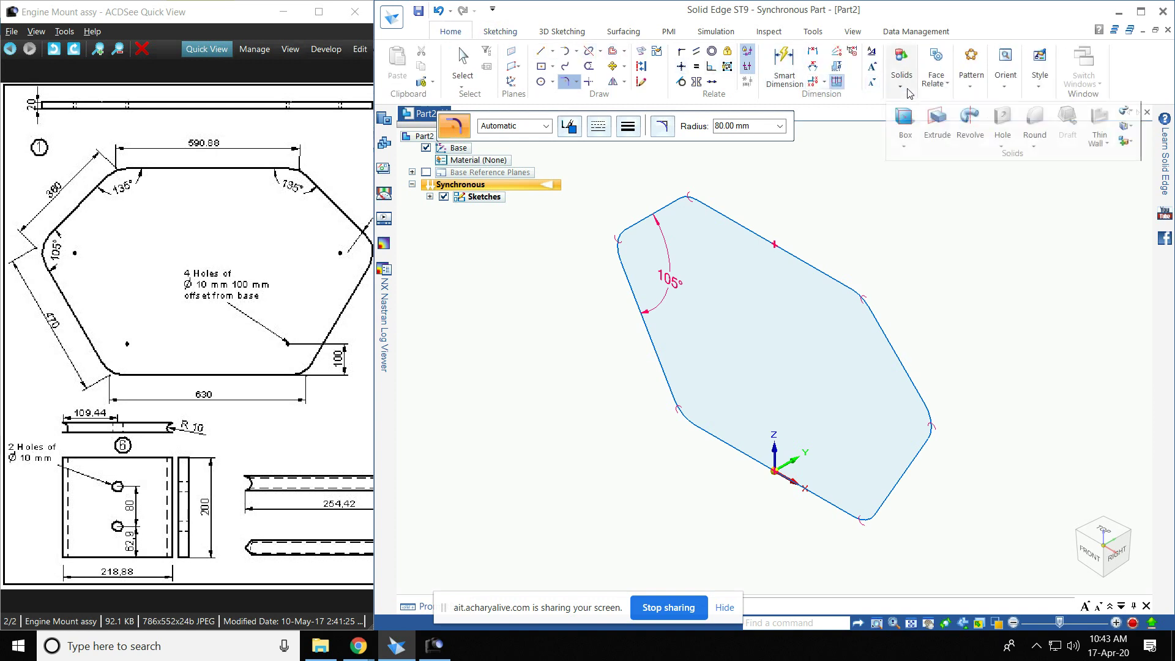
left_click(942, 130)
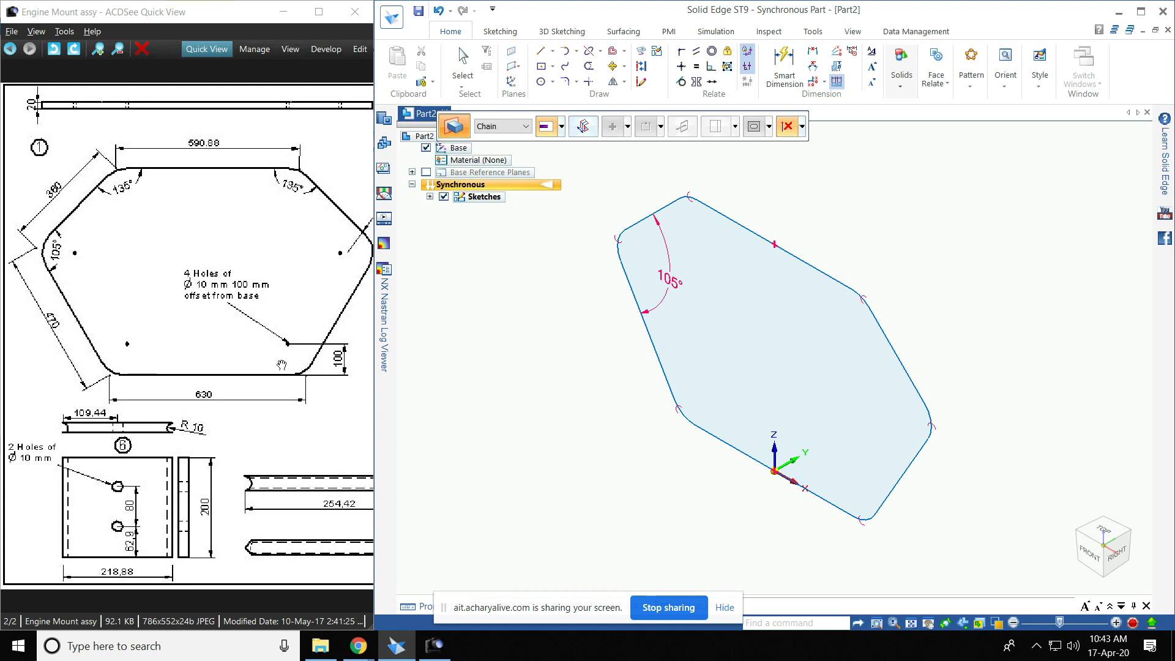
Step: Add an angle dimension between the profile's top line and its upper-left side
left_click(1089, 554)
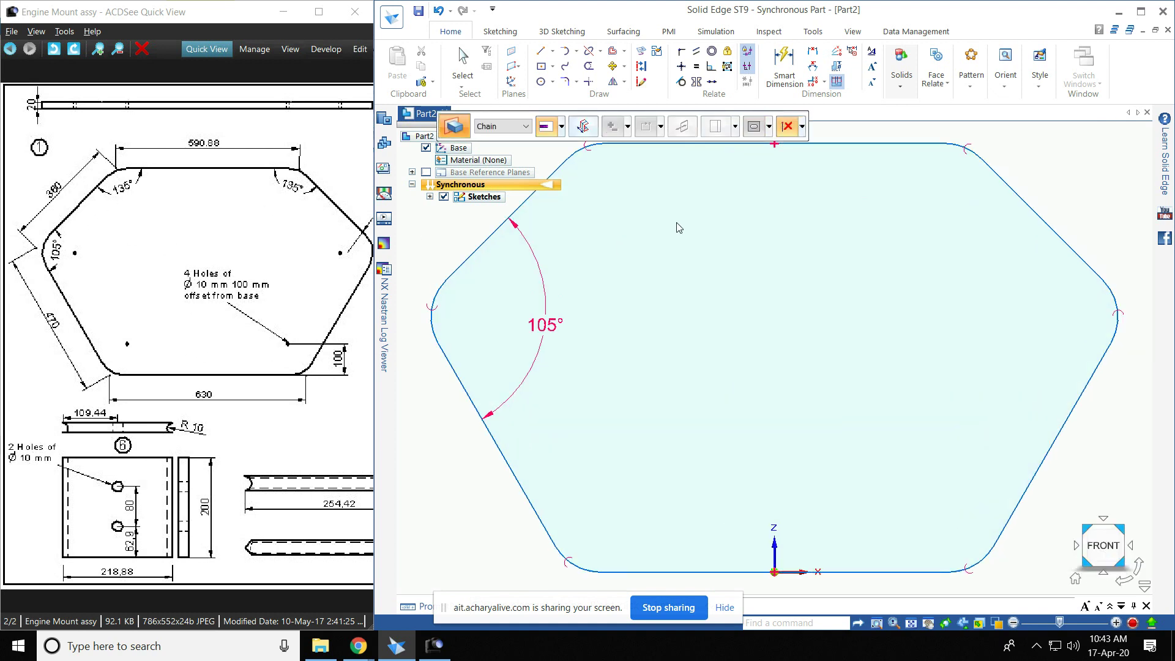
left_click(814, 68)
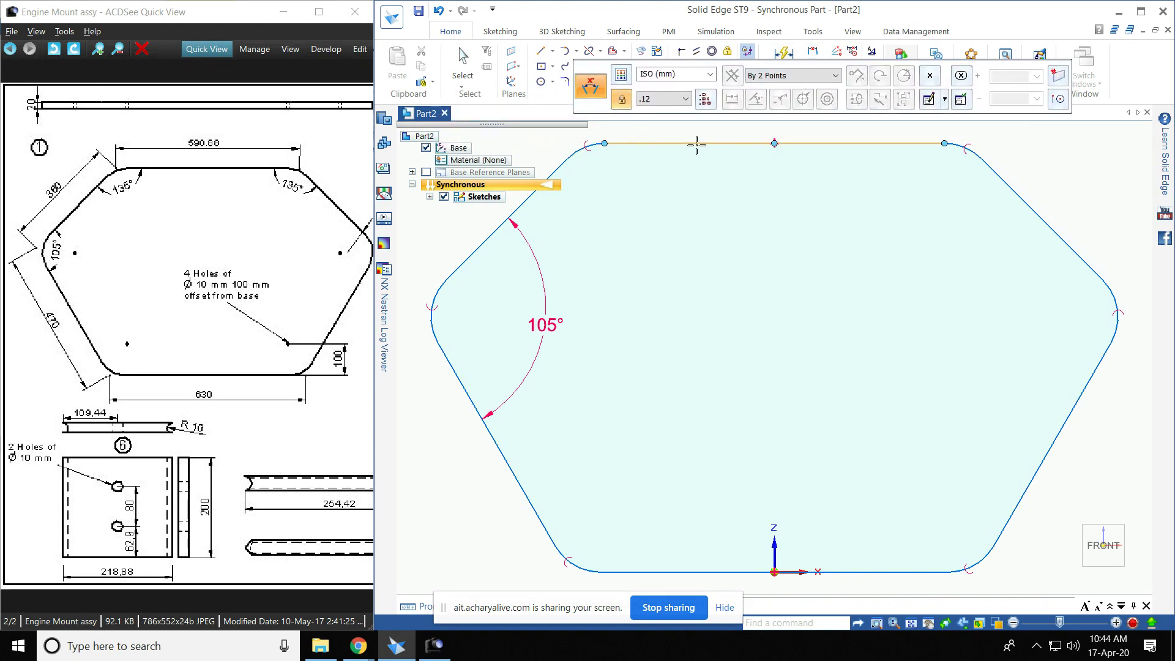
left_click(696, 144)
left_click(523, 203)
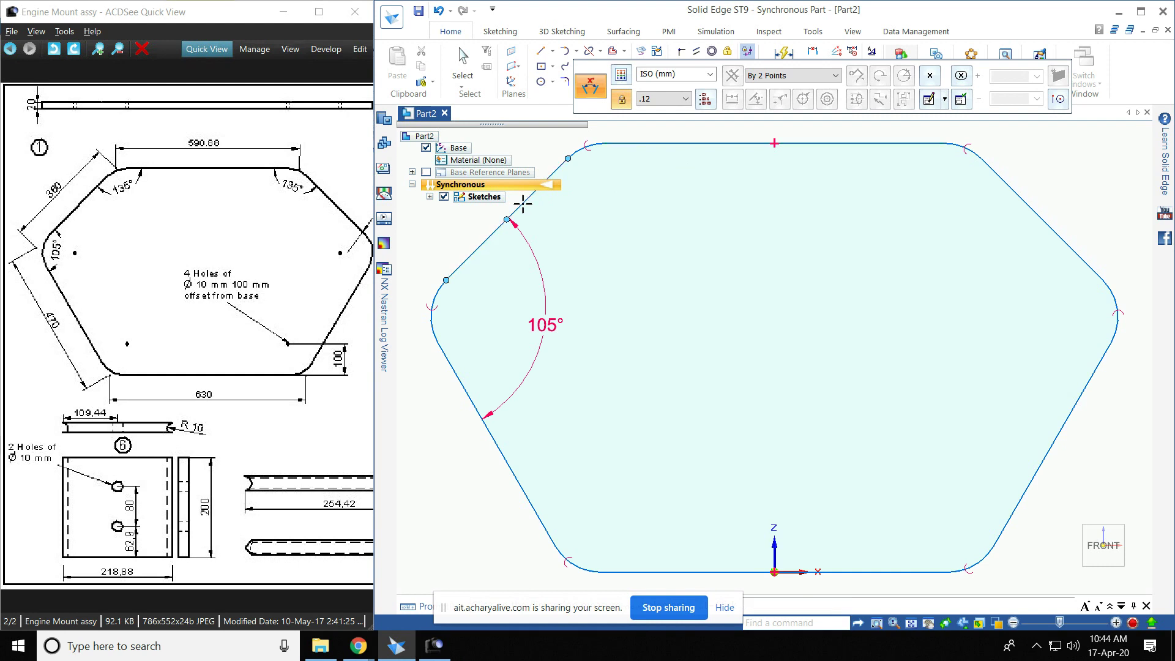
left_click(597, 207)
key("Return")
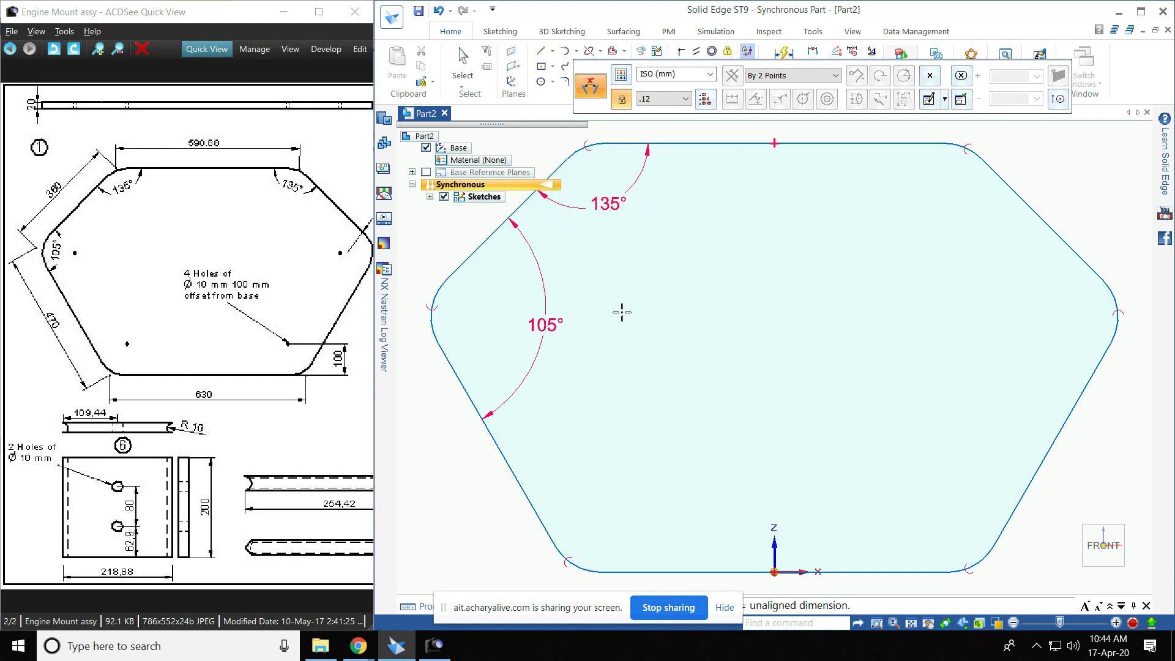
Step: Add an angle dimension between the profile's lower-left side and the base line
left_click(538, 514)
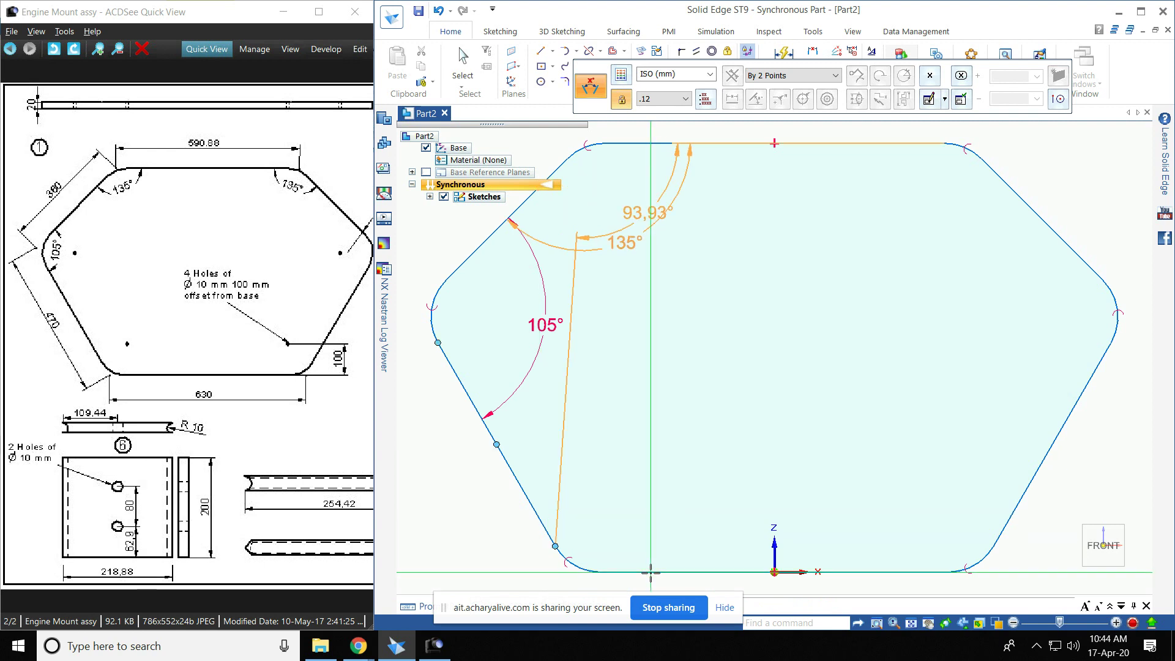
key("Escape")
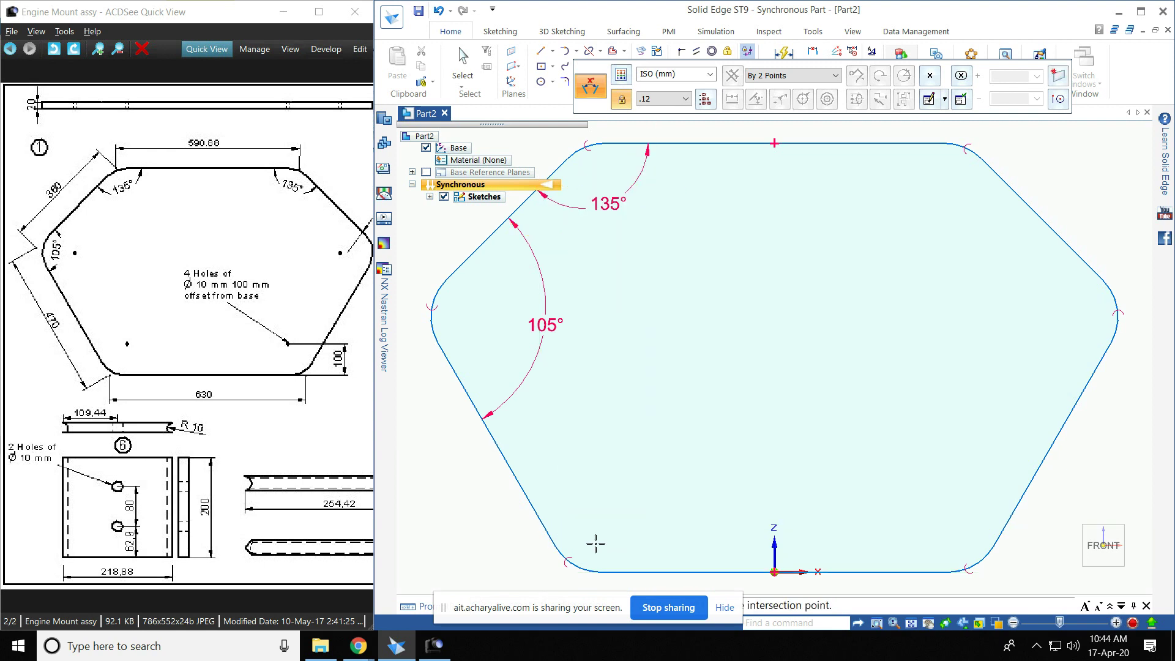
left_click(534, 511)
left_click(637, 571)
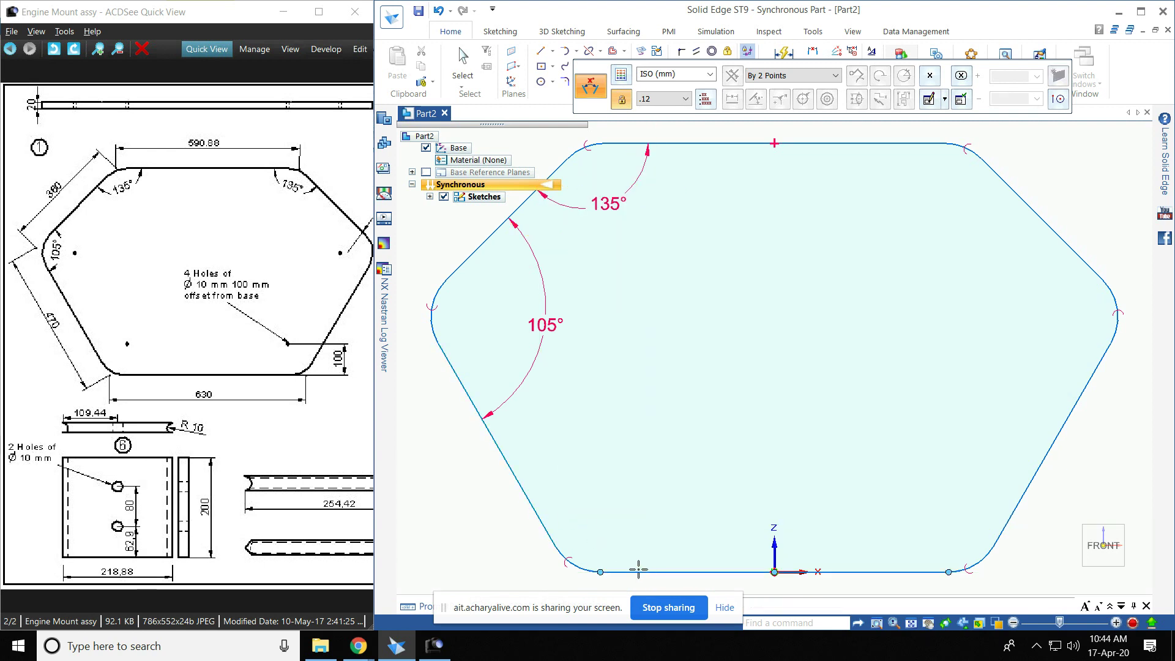
left_click(619, 525)
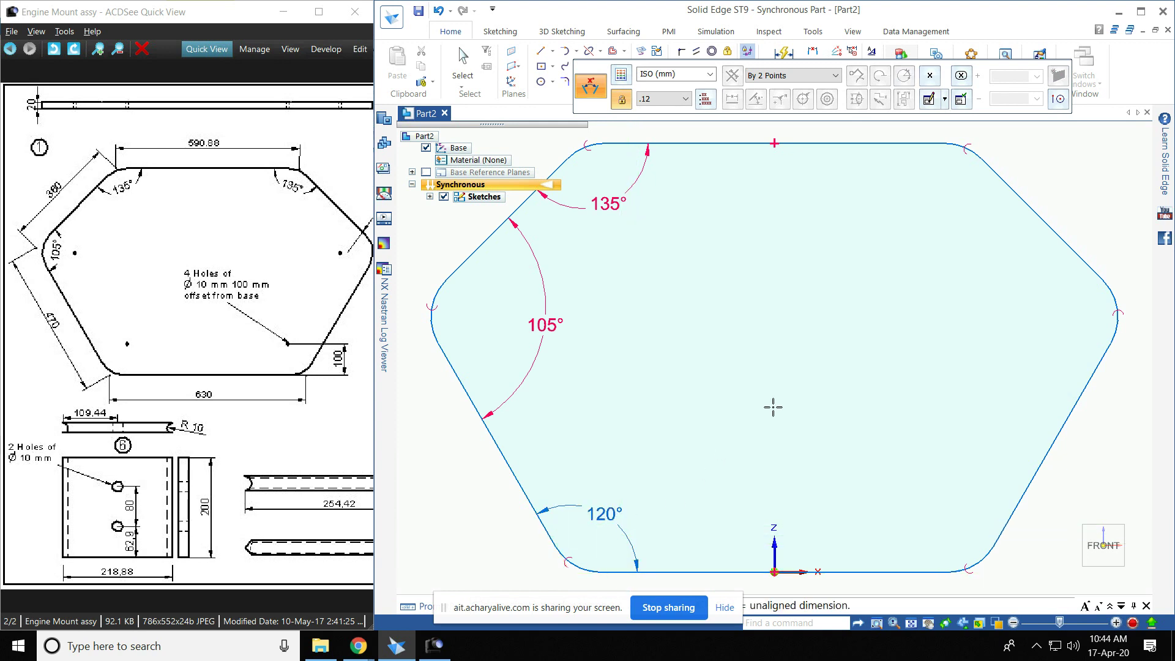
Step: Extrude the closed hexagonal profile 20 mm toward positive Y, using the Face selection type
left_click(1075, 578)
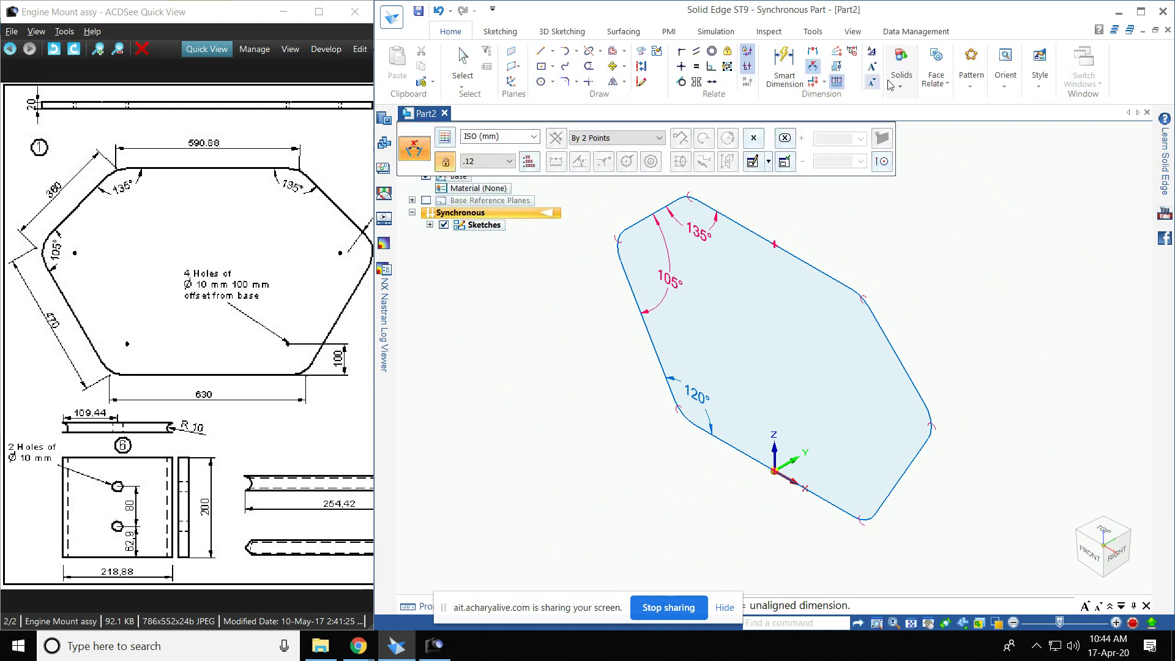
left_click(925, 80)
left_click(906, 85)
left_click(946, 122)
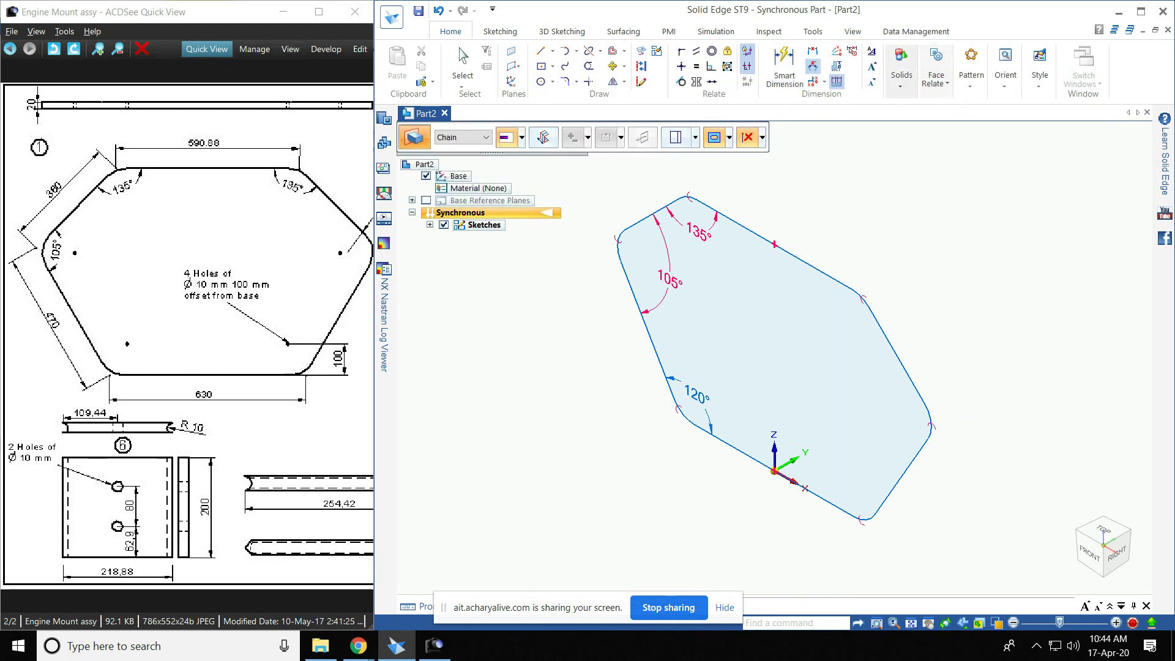
left_click(486, 137)
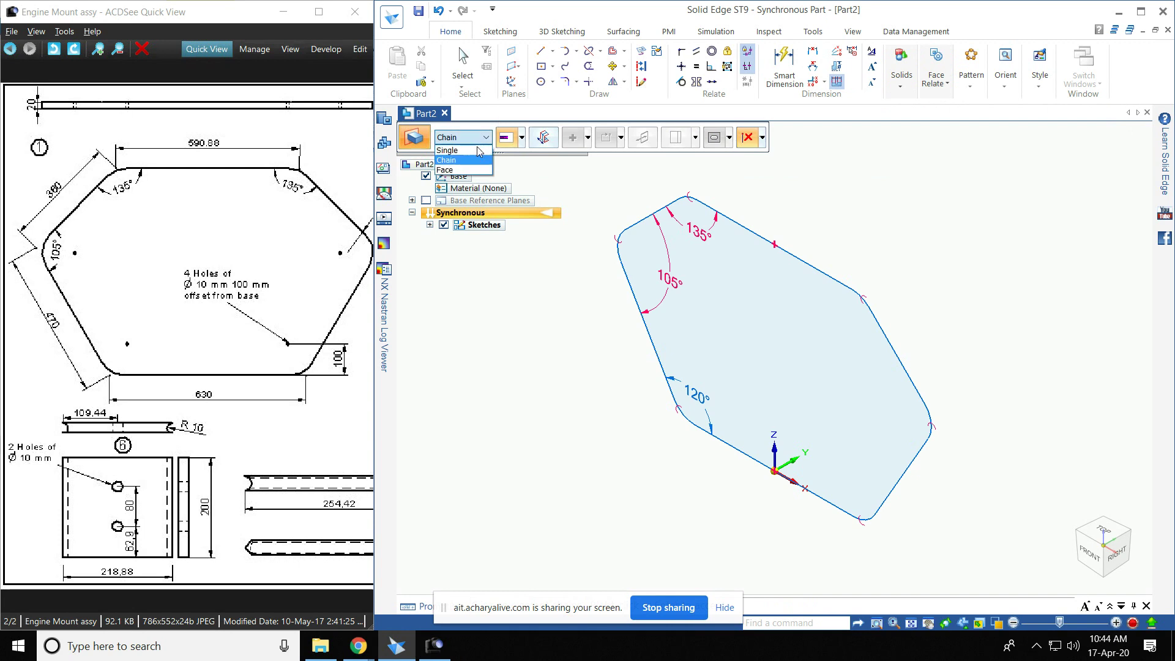
left_click(452, 170)
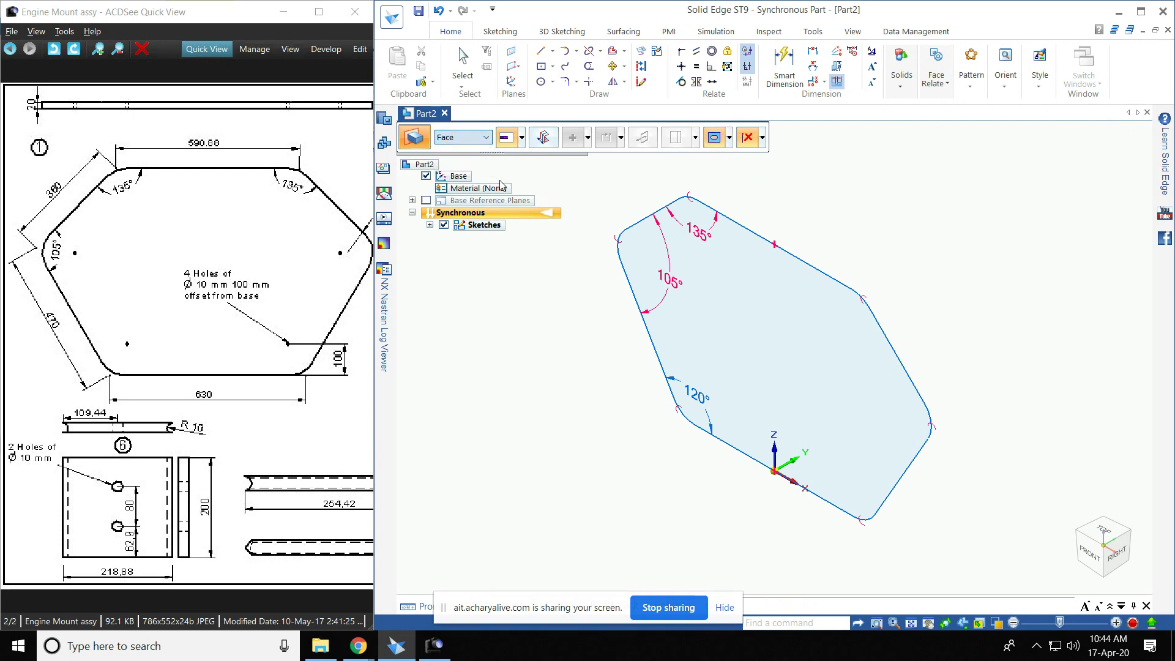
left_click(783, 293)
right_click(878, 232)
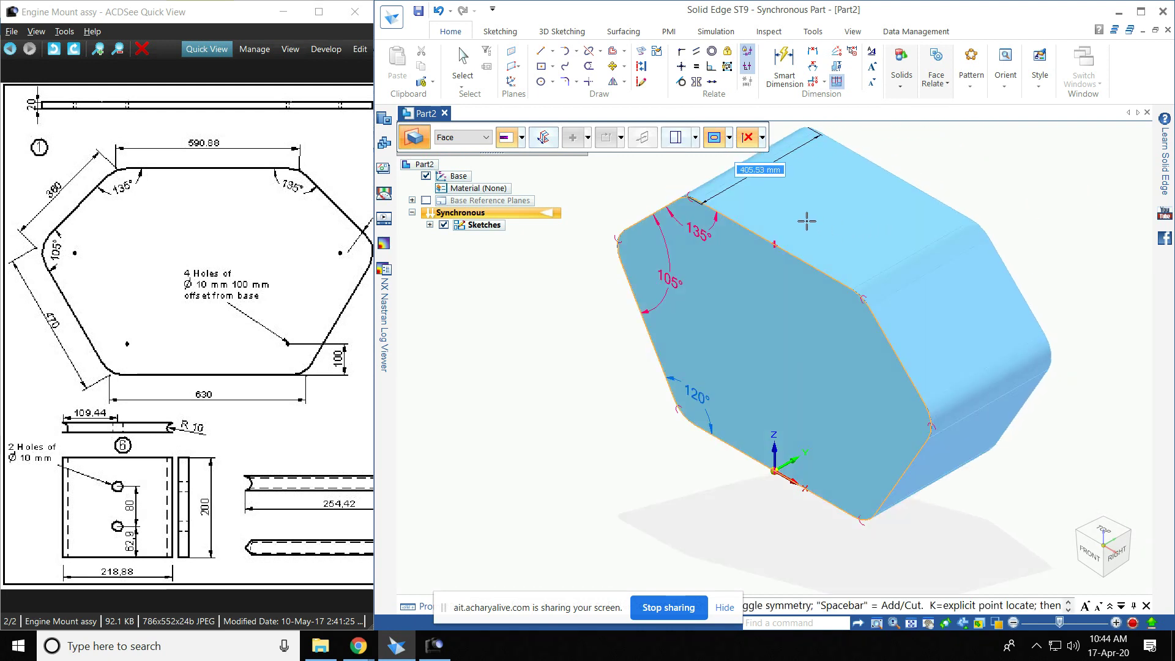
type("20")
key("Return")
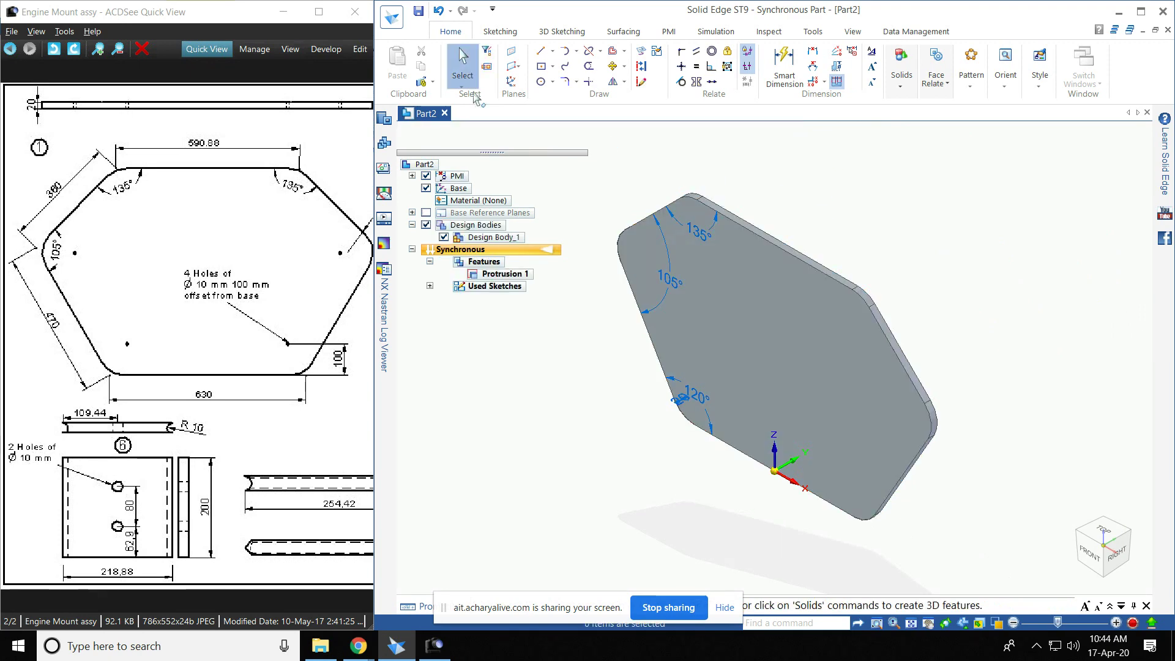
Step: Start saving the part and create a new folder named "Engine Mount _Class" inside My work
left_click(391, 18)
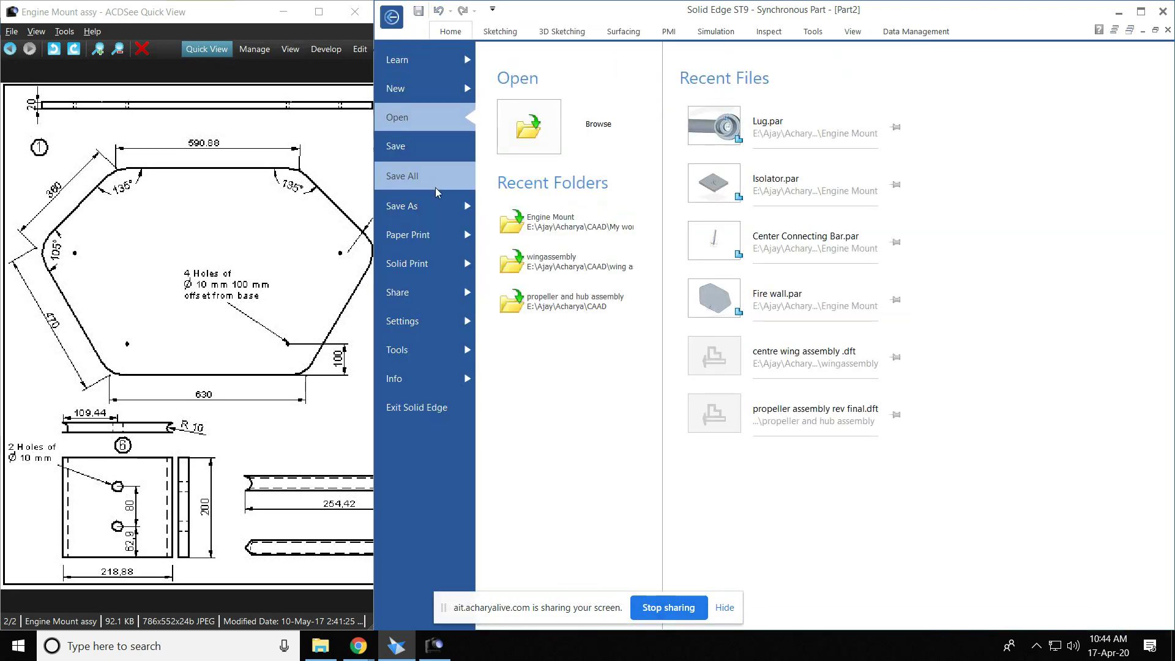
left_click(420, 153)
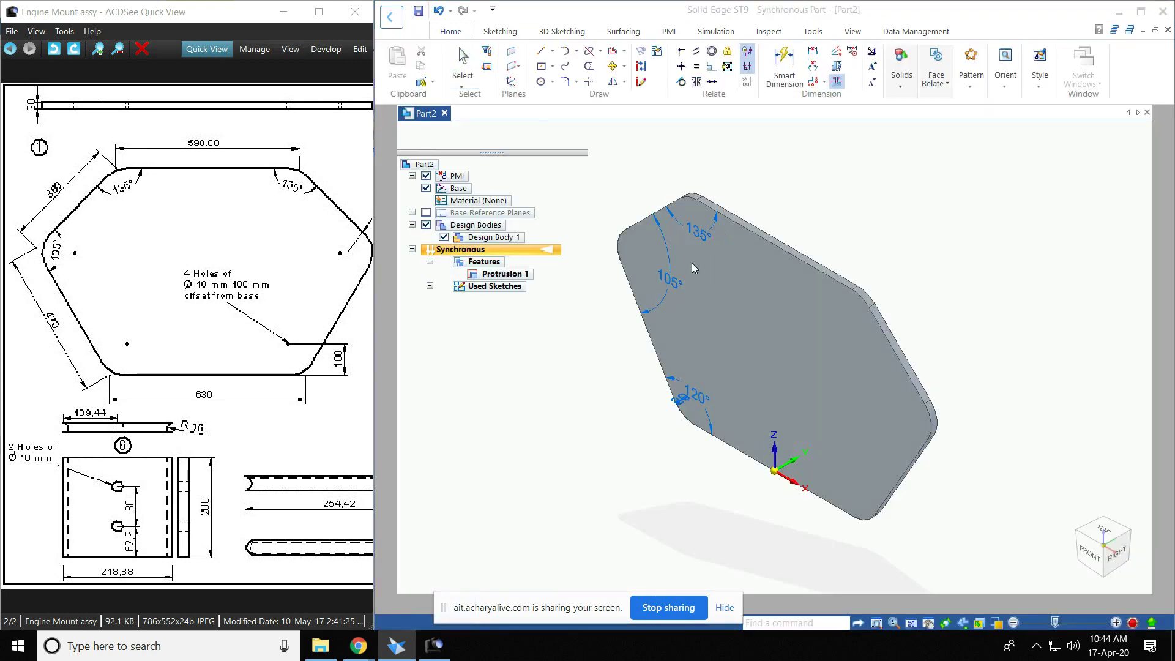
left_click(632, 36)
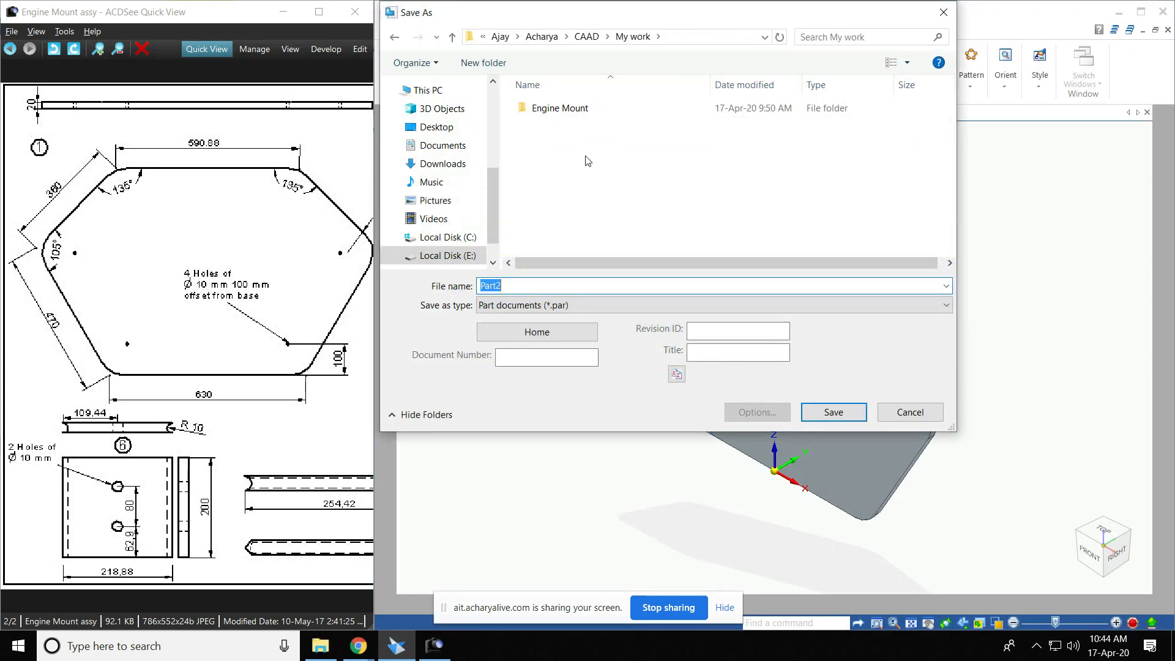
right_click(586, 158)
mouse_move(704, 321)
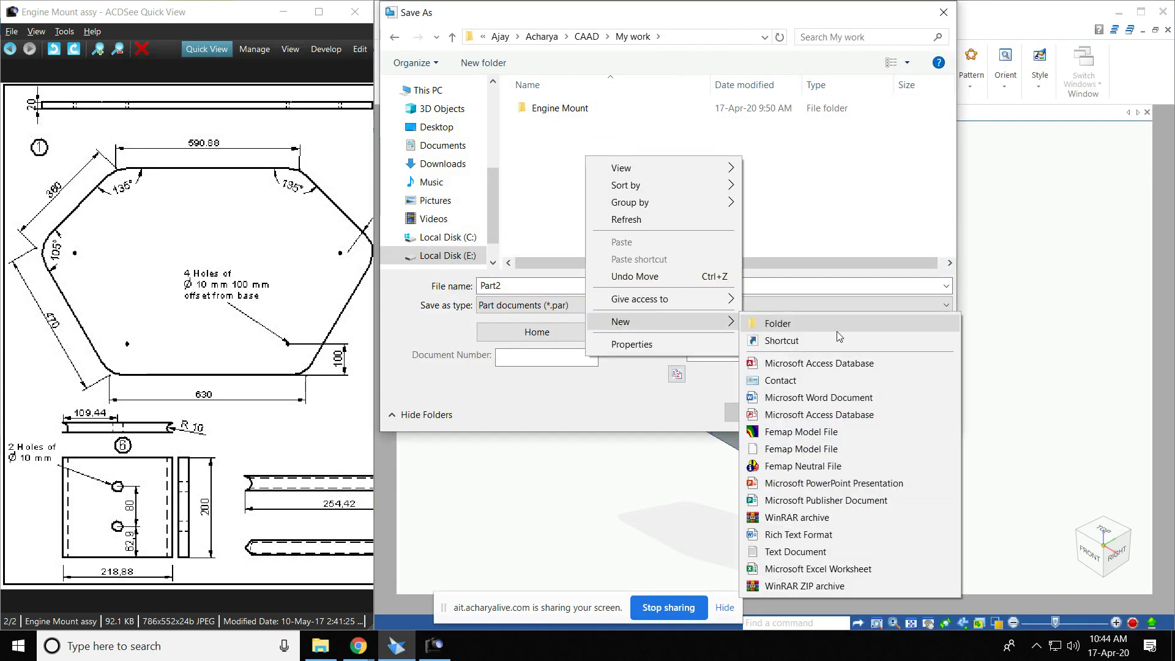
left_click(803, 320)
type("Engine Mount")
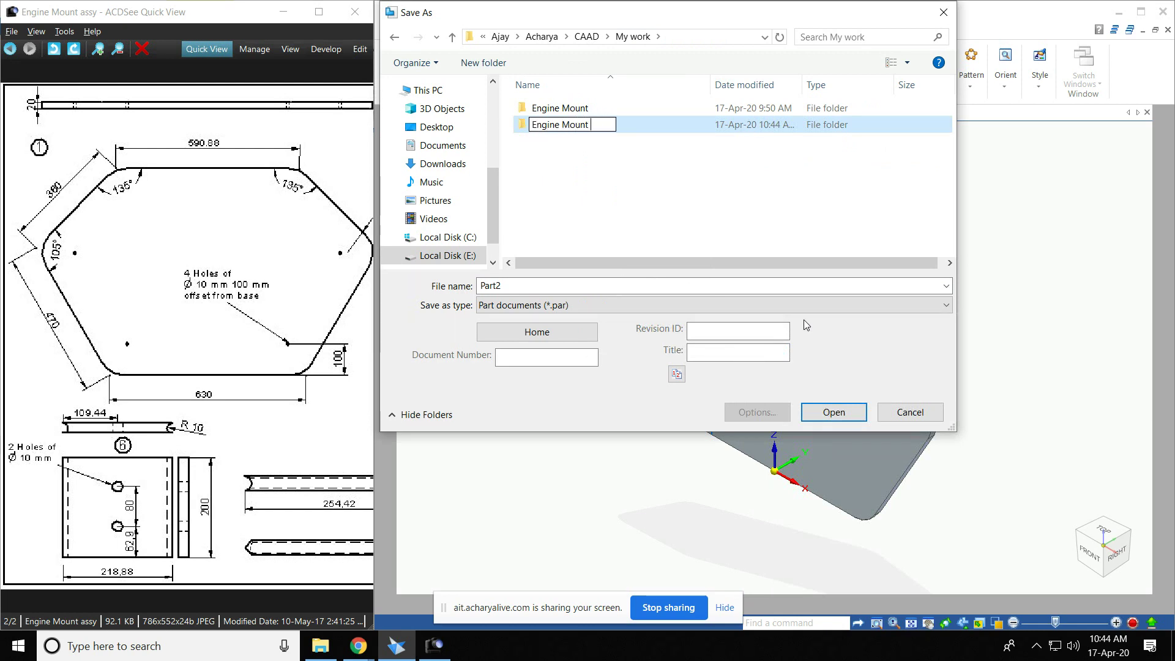
type(" _Class")
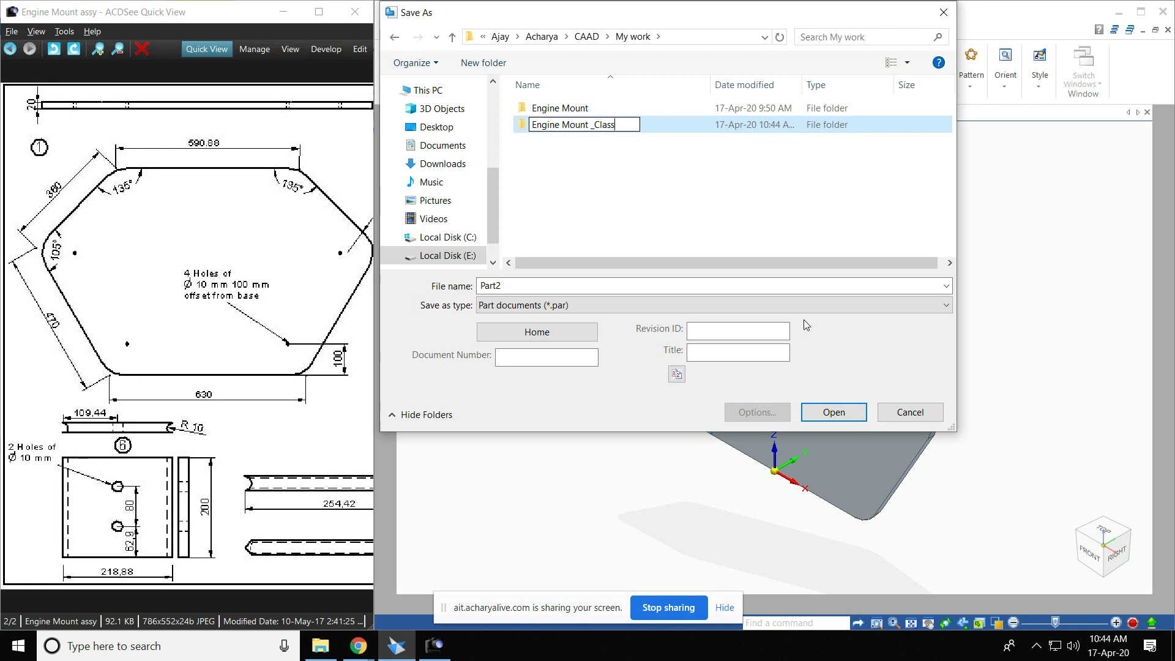
key("Return")
Step: Save the part as Fire wall in the Engine Mount _Class folder
double_click(629, 124)
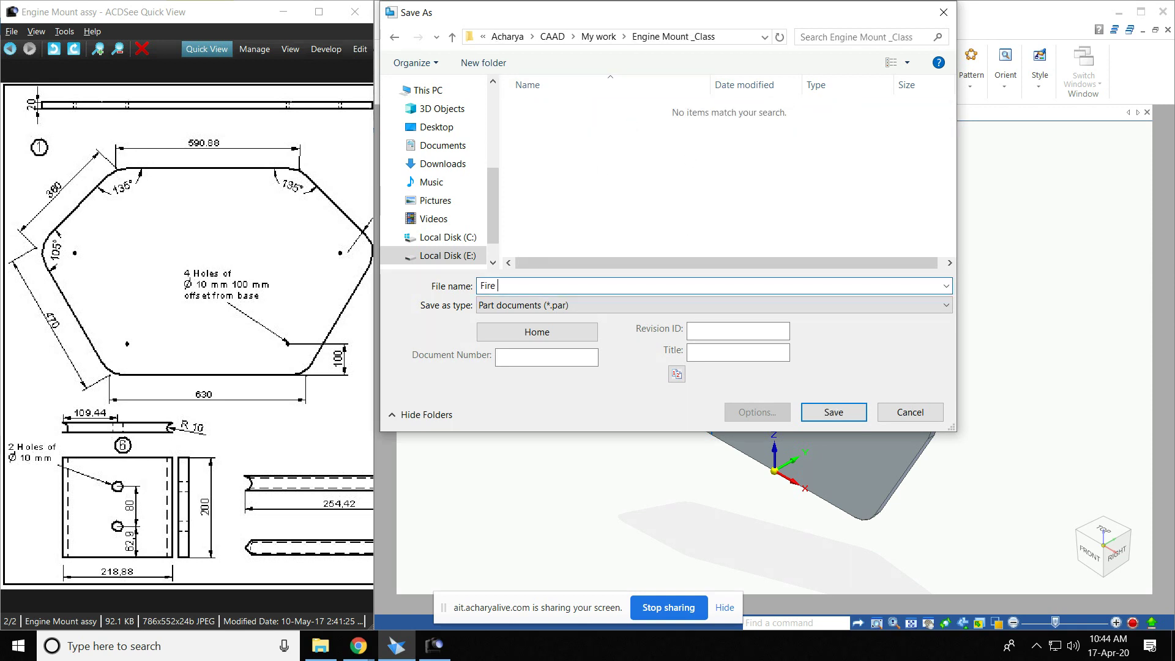
type("Fire wall")
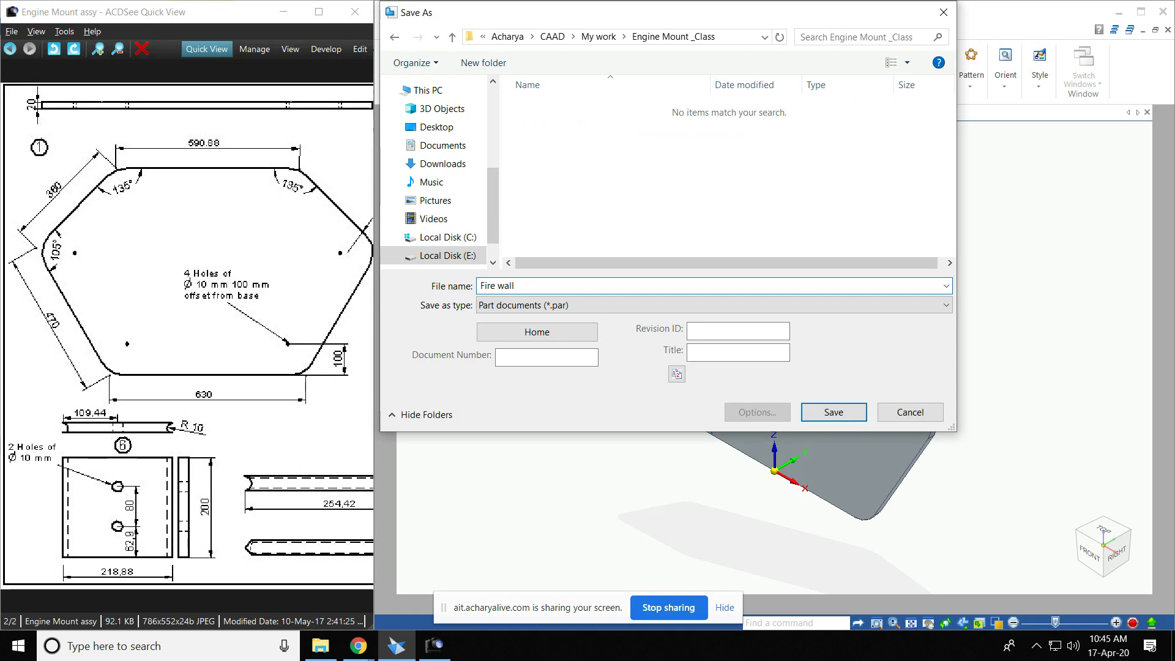
key("Return")
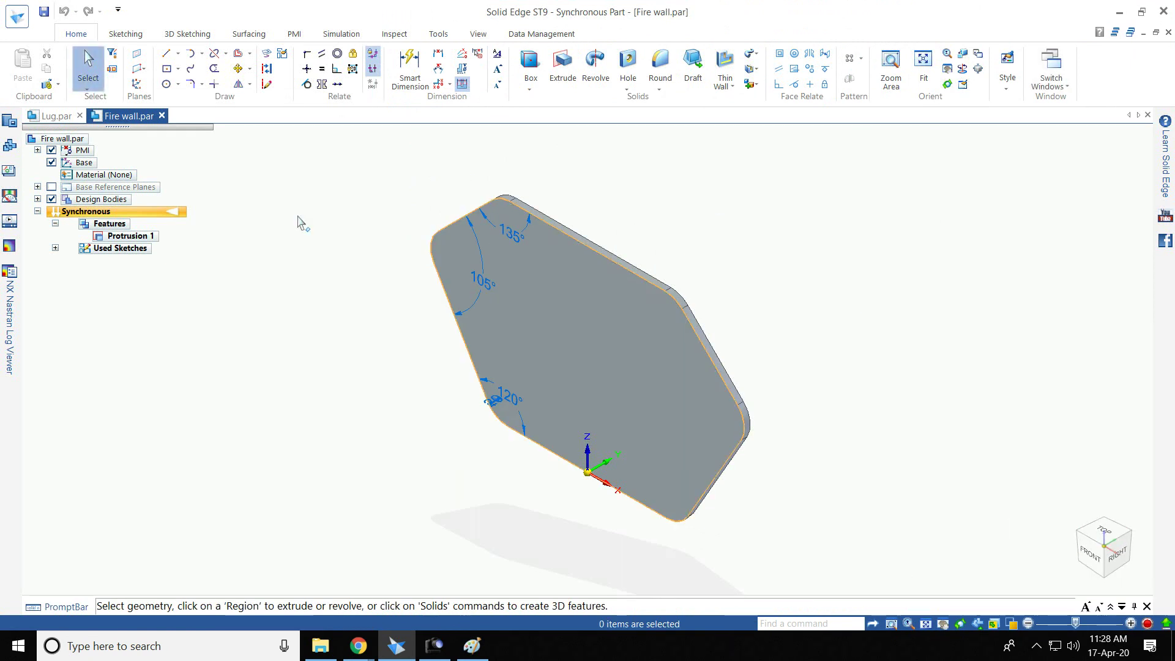
Step: Delete the extruded design body of the firewall plate
left_click(37, 199)
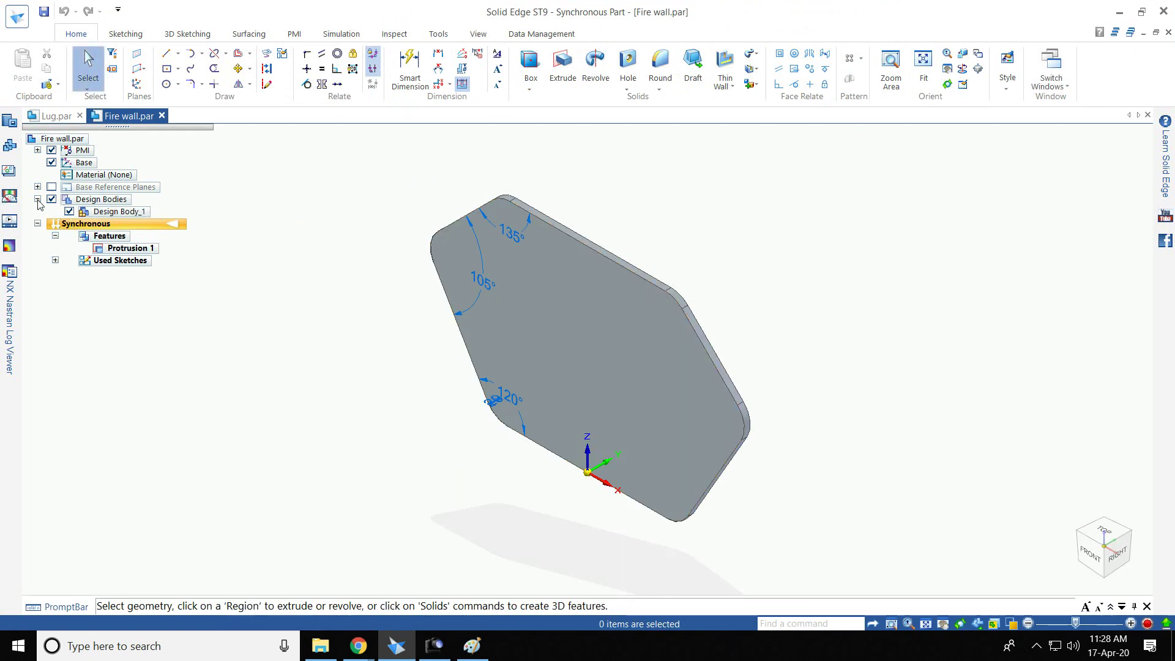
right_click(120, 214)
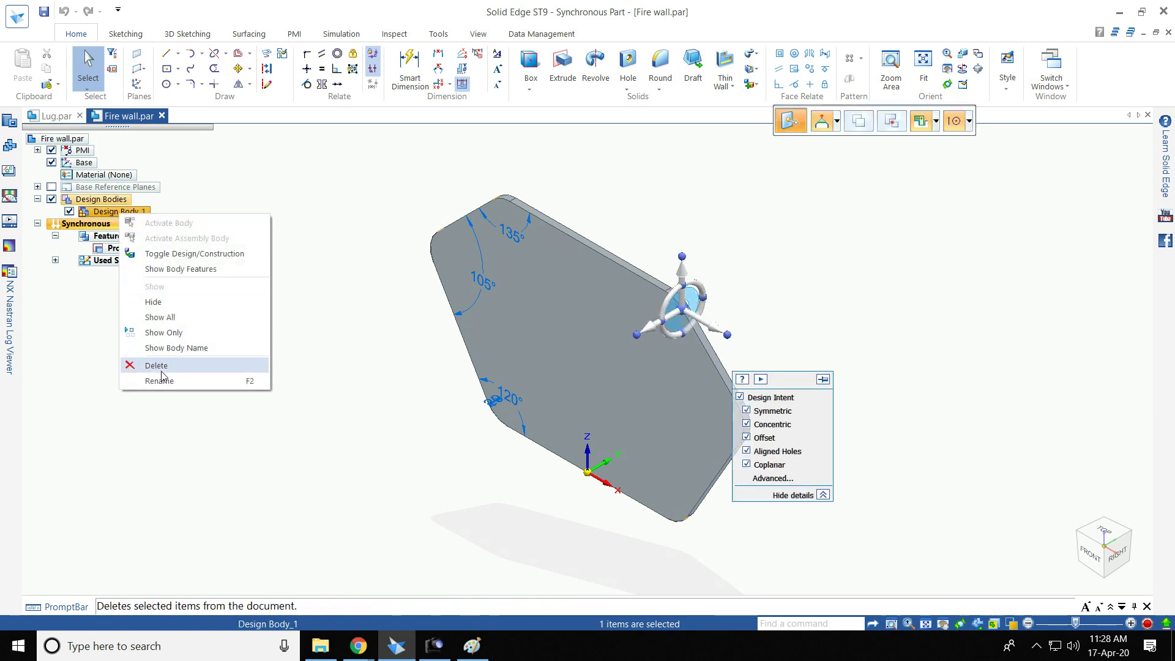
left_click(161, 371)
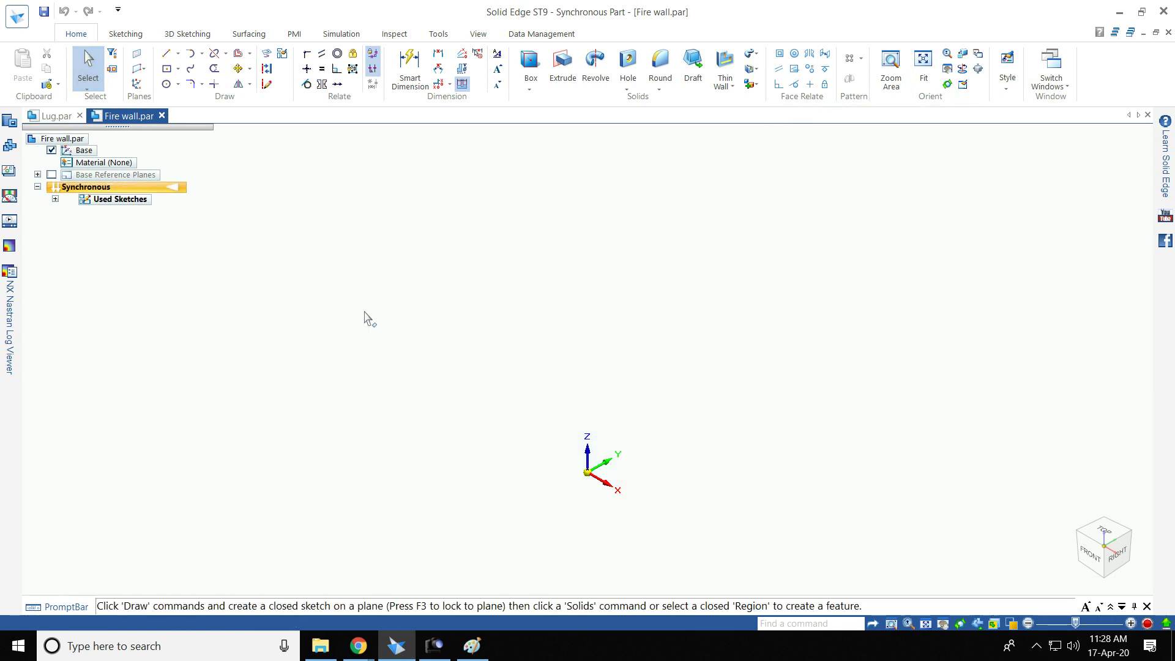
Step: Restore the hexagonal profile sketch from the used sketches
left_click(122, 211)
right_click(122, 211)
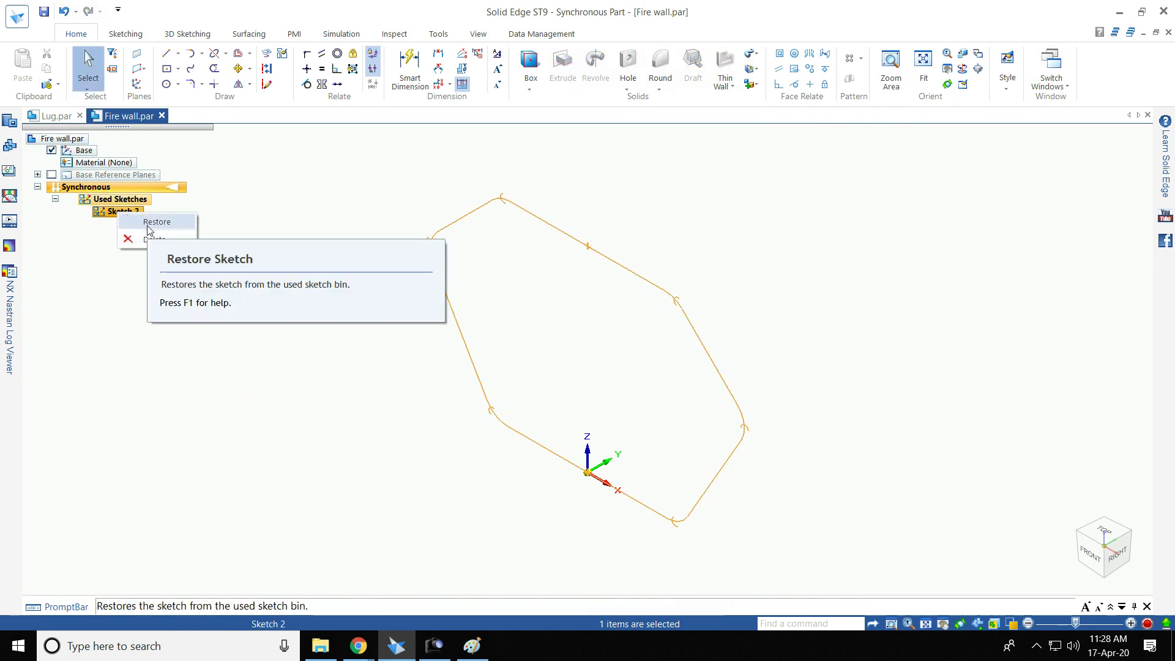
left_click(153, 221)
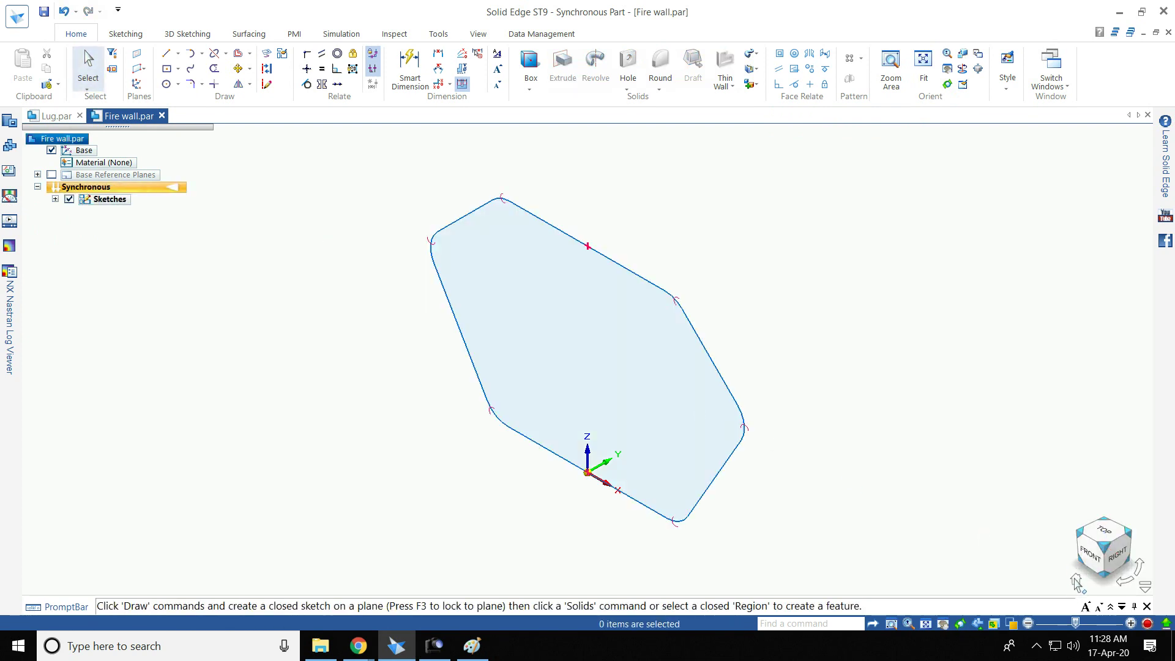
Step: Check the hole positions on the reference drawing and offset the whole hexagonal profile 100 mm inward in the front view
left_click(1086, 557)
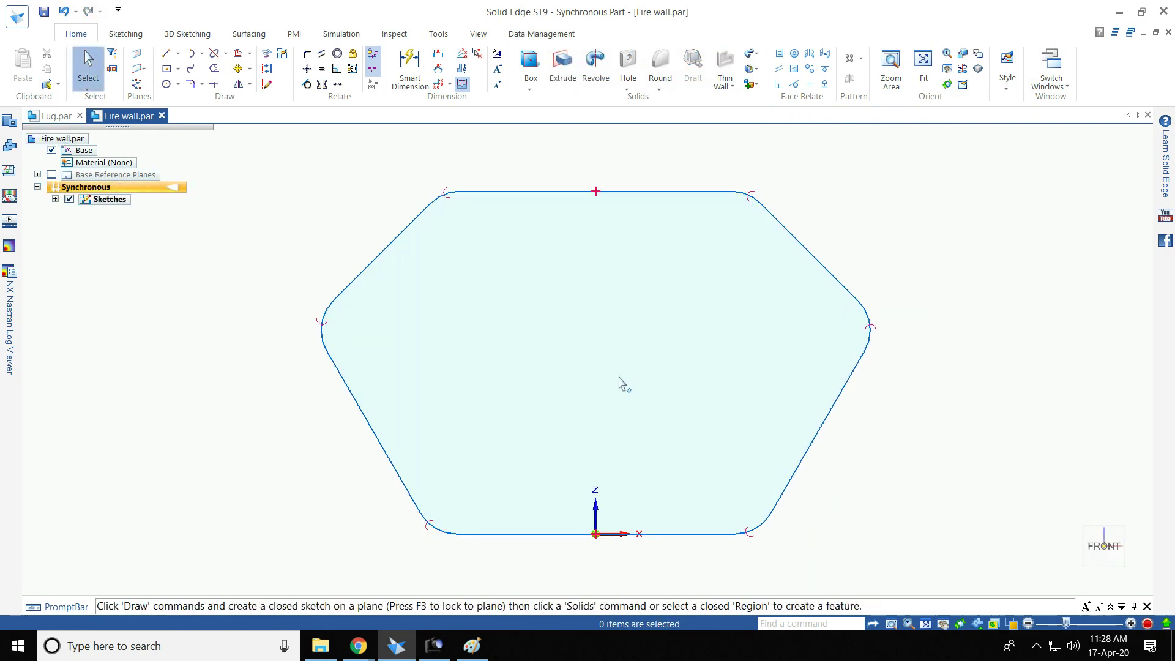
left_click(245, 56)
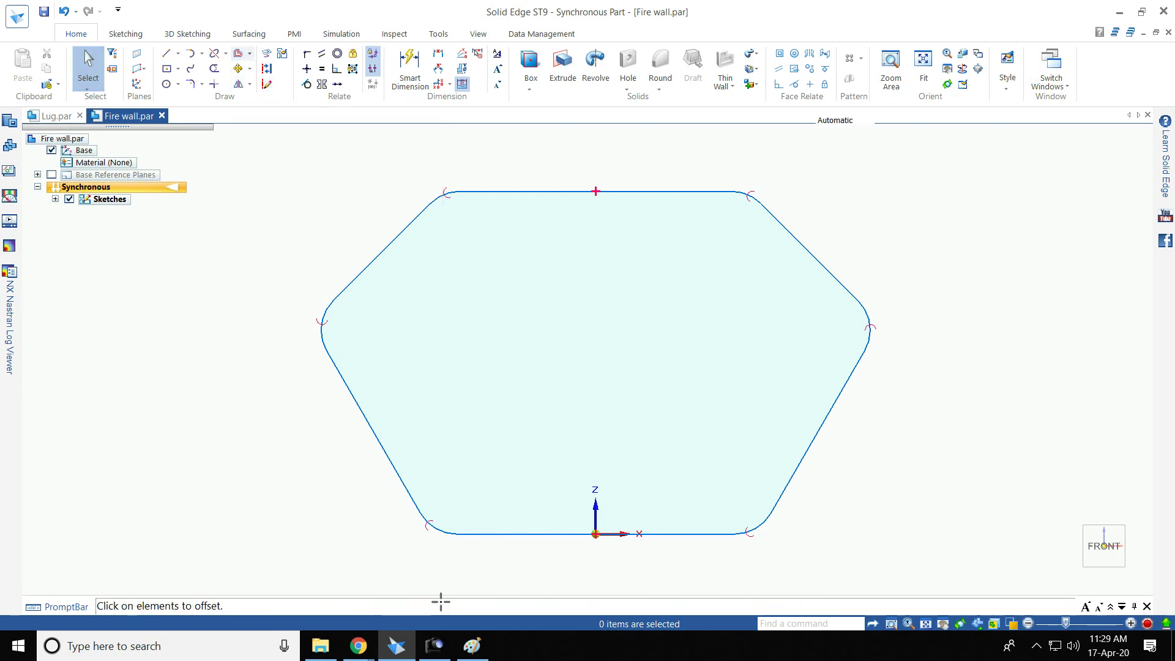
left_click(435, 646)
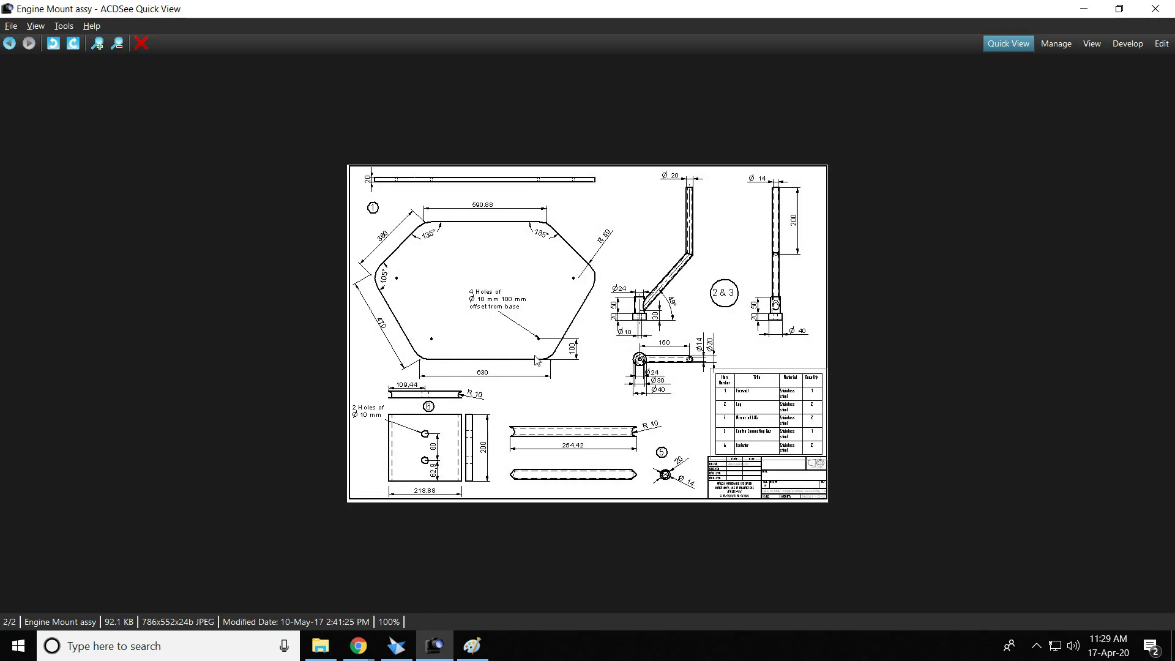
left_click(1084, 9)
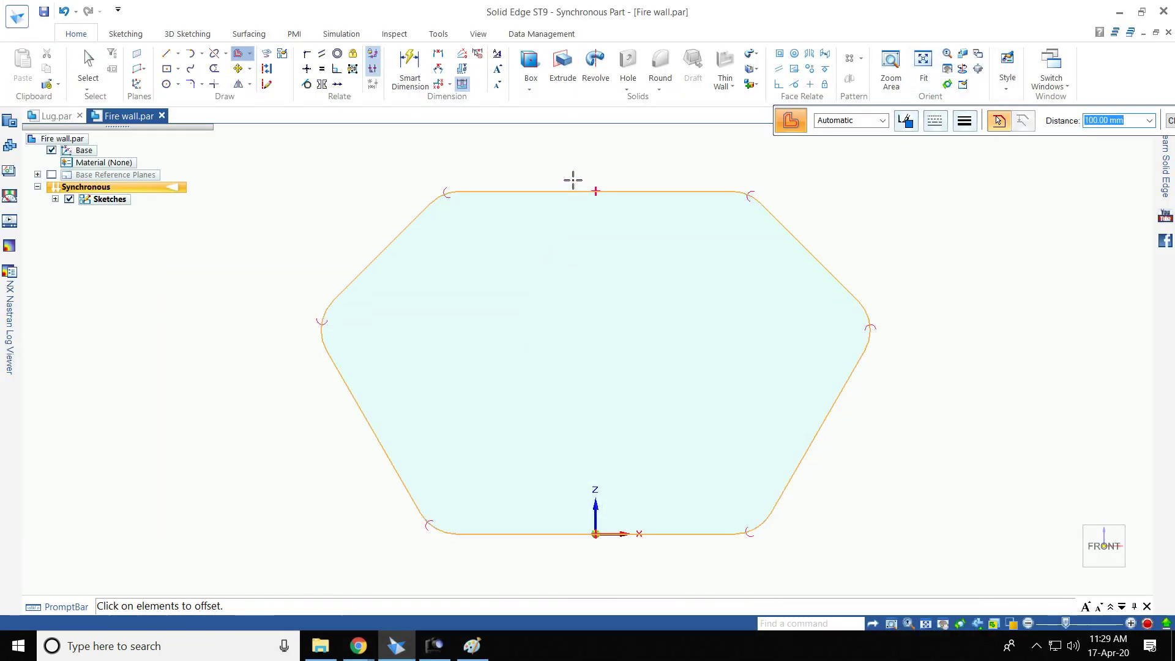
left_click(417, 212)
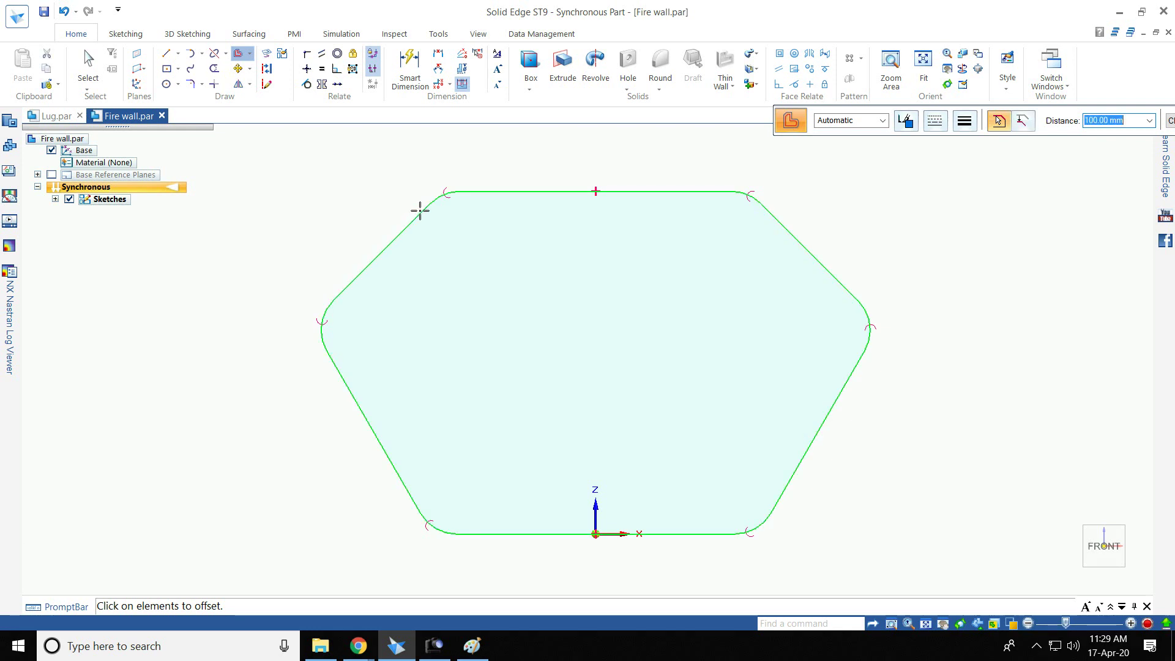
right_click(655, 277)
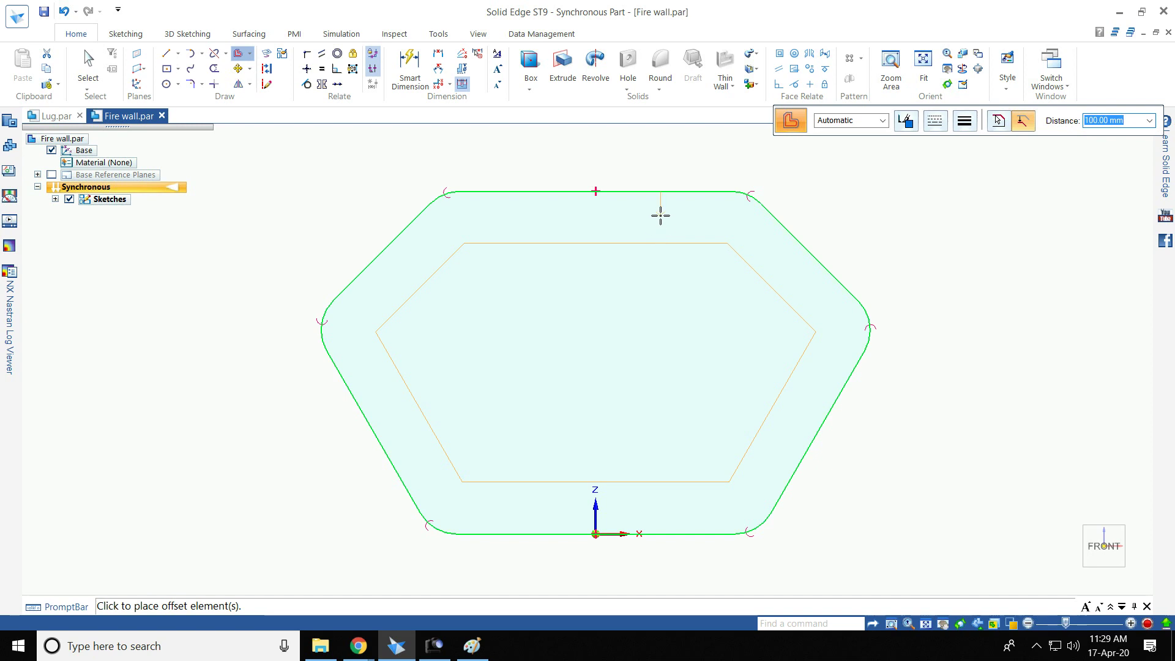
left_click(660, 215)
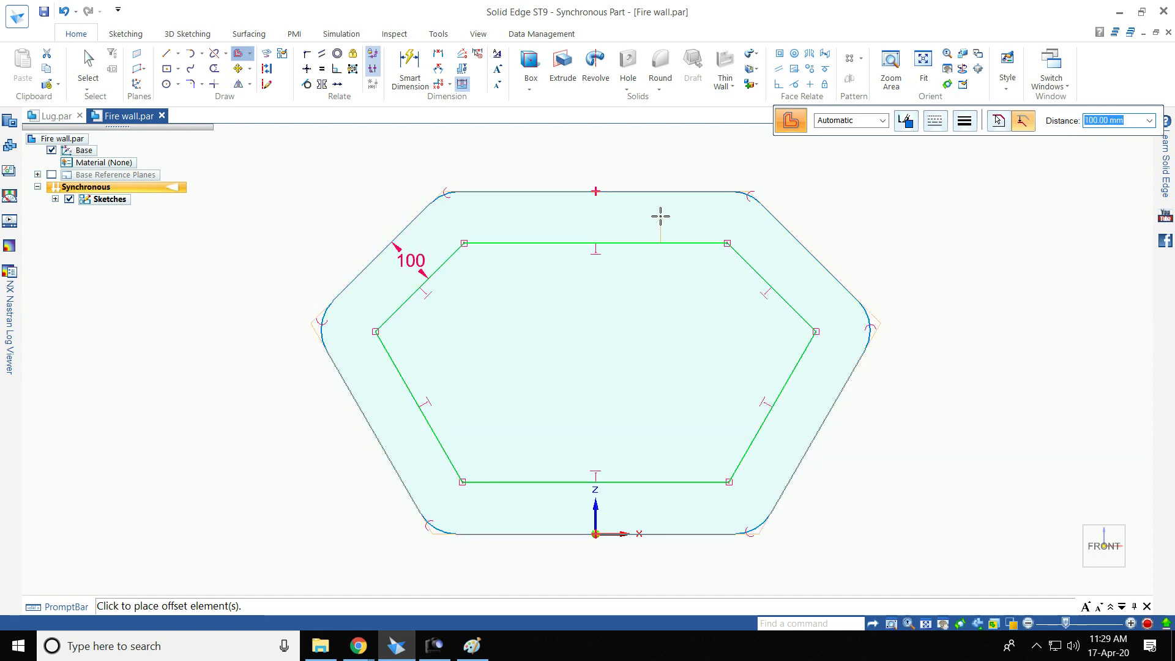
scroll(534, 346, "up", 1)
scroll(544, 334, "down", 1)
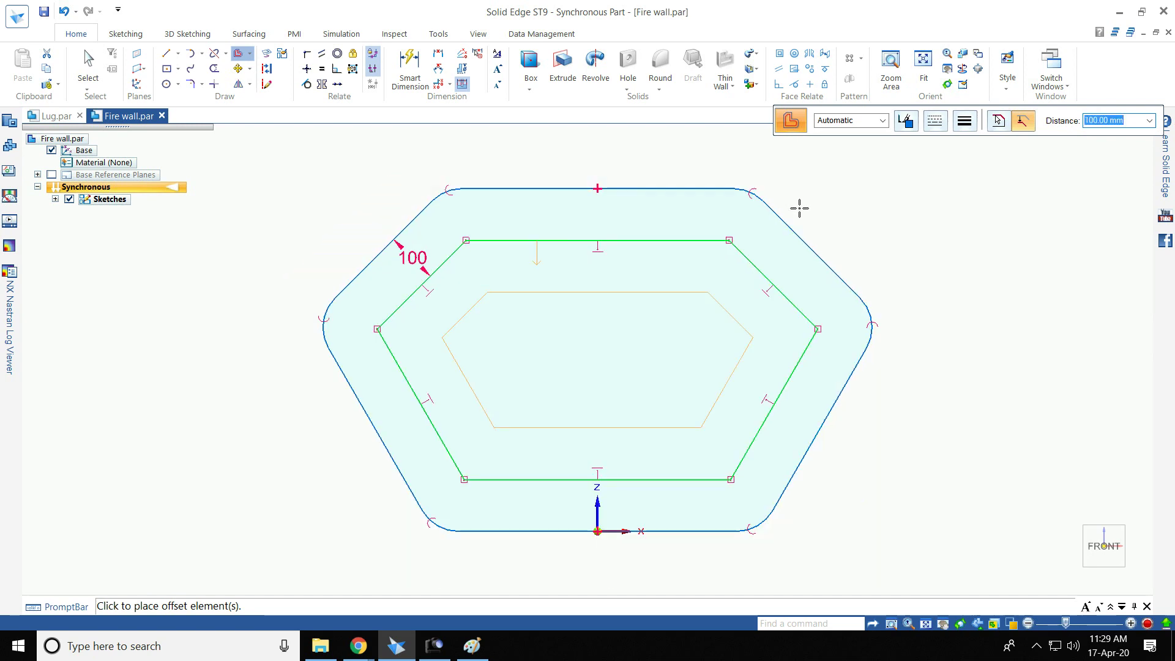
right_click(799, 208)
Step: Draw four 10 mm diameter circles centred on the offset outline's two side corners and two lower corners
left_click(166, 84)
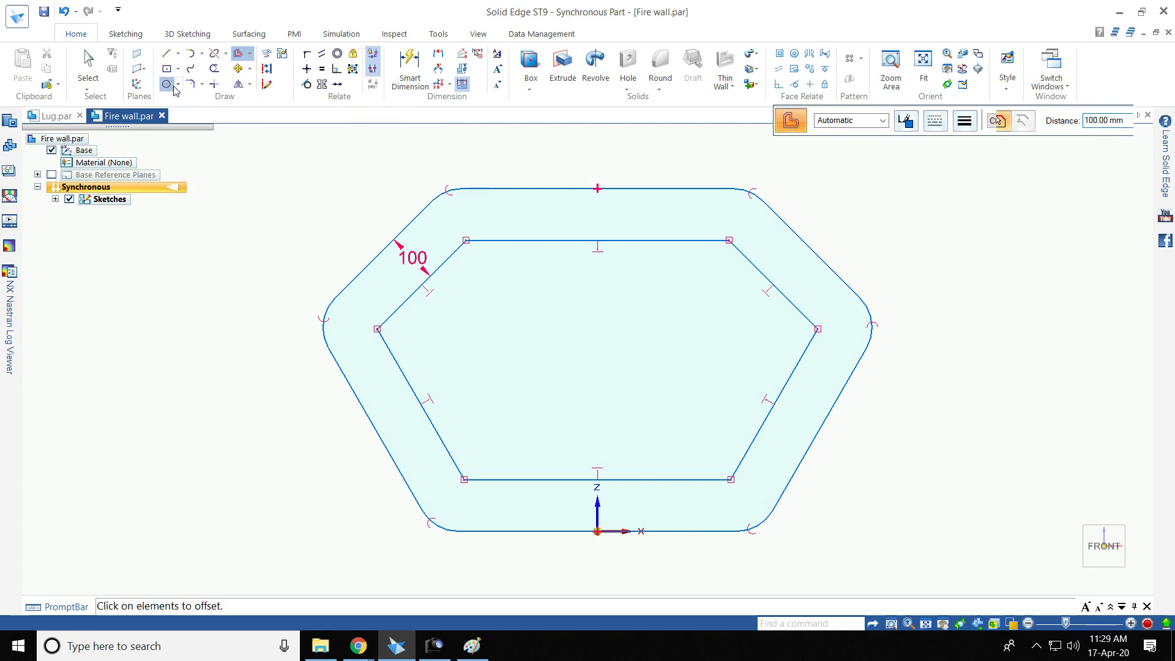
scroll(378, 328, "up", 2)
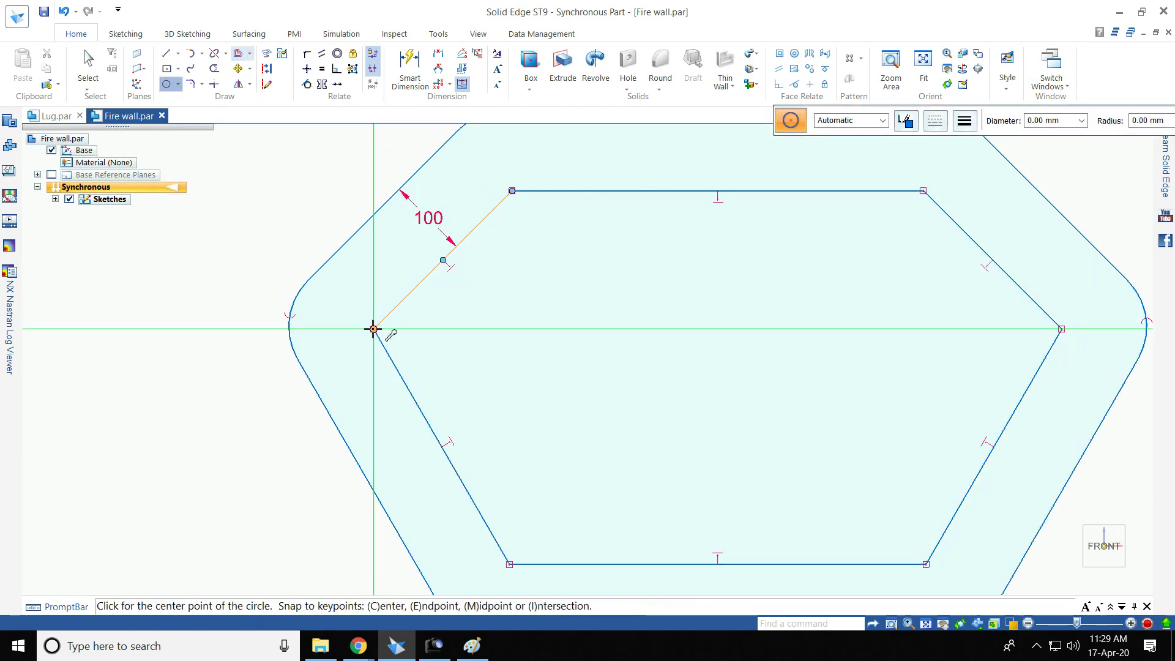
left_click(374, 328)
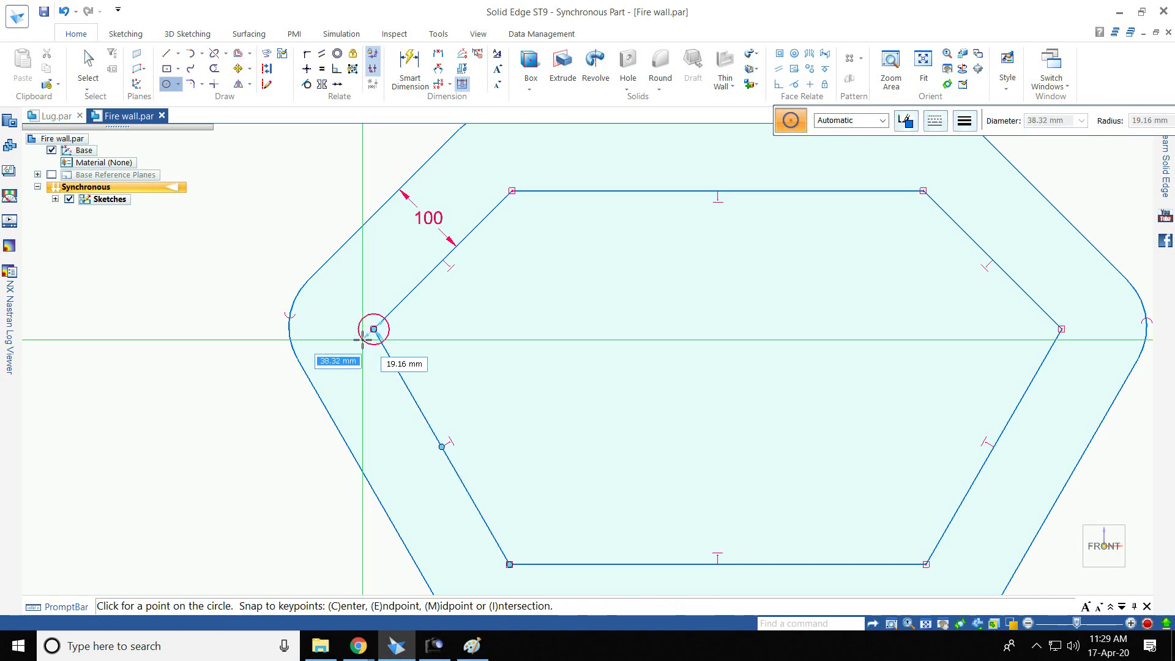
type("10")
key("Return")
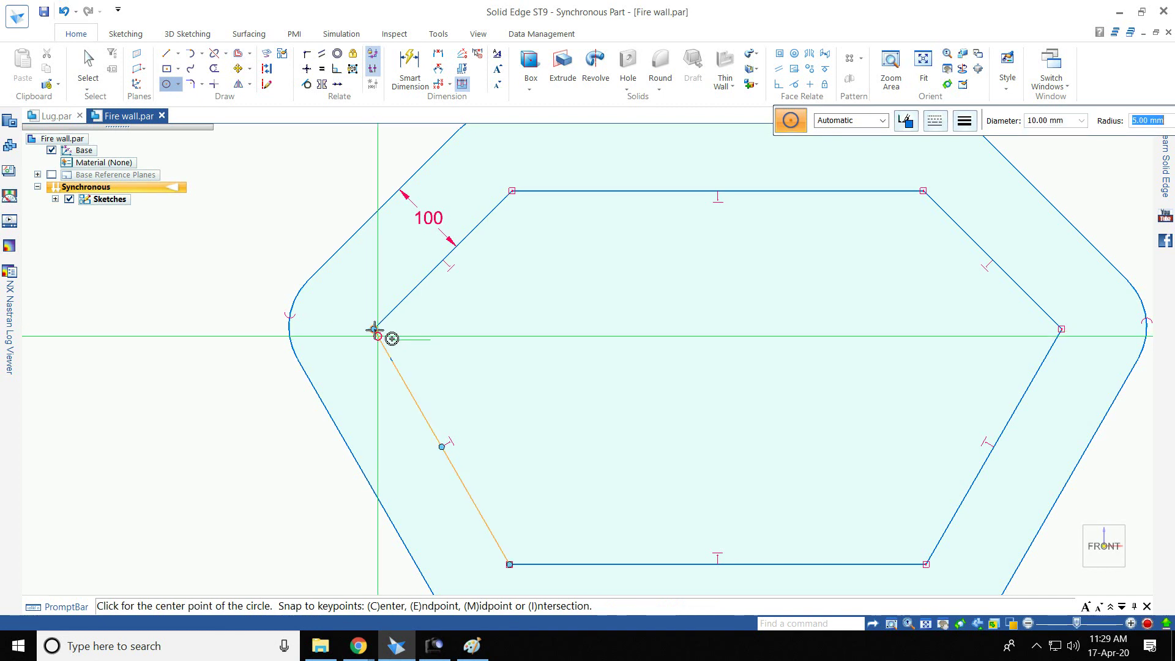
left_click(1061, 329)
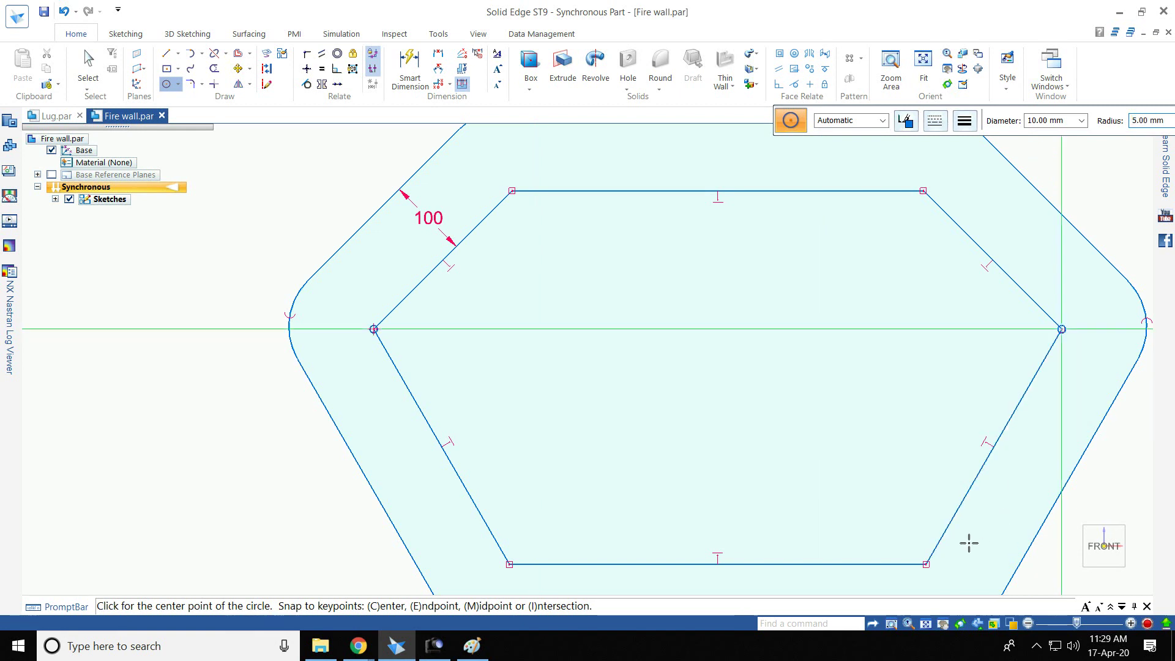
left_click(926, 564)
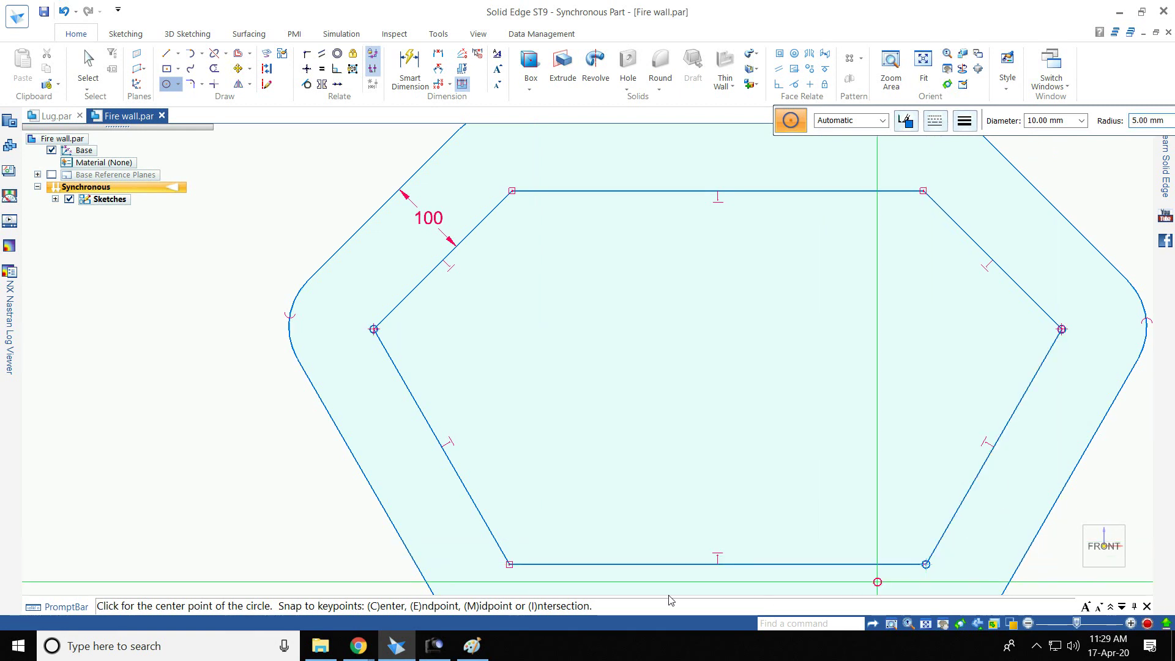
left_click(510, 564)
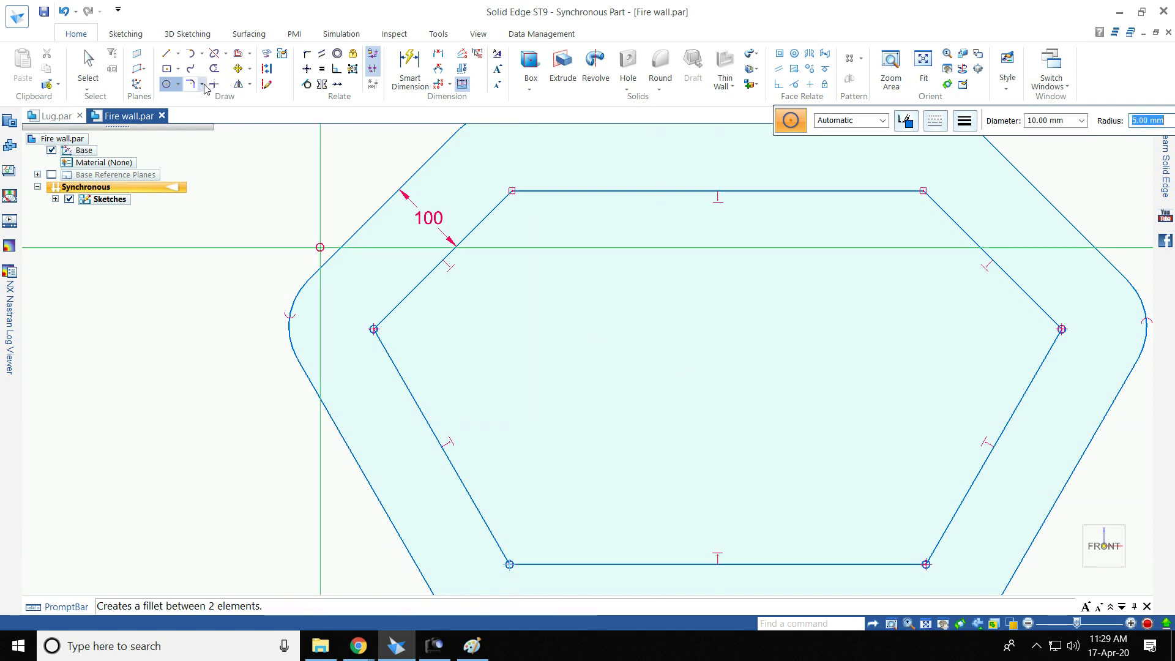
key("t")
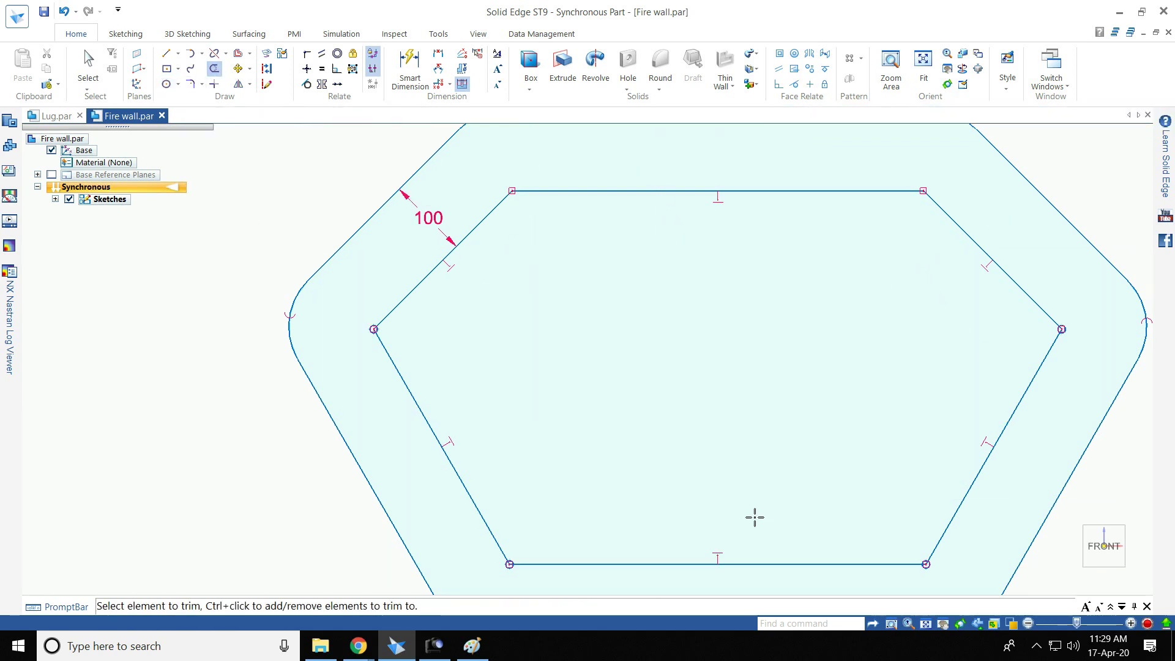
scroll(477, 251, "down", 4)
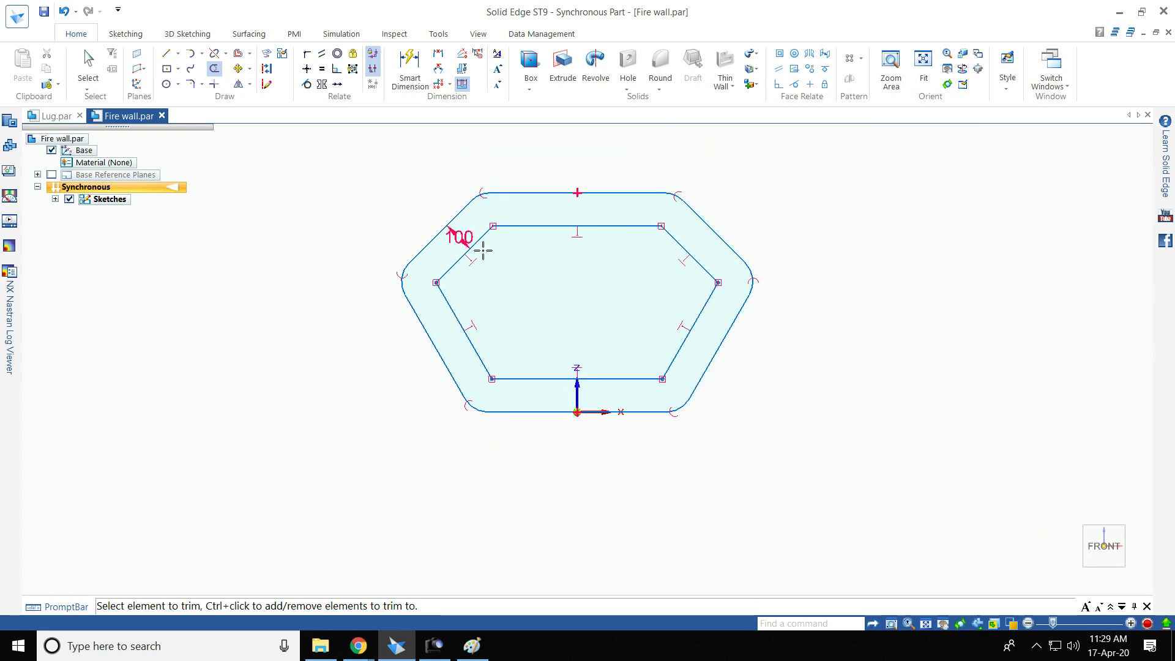
scroll(478, 245, "up", 2)
key("Escape")
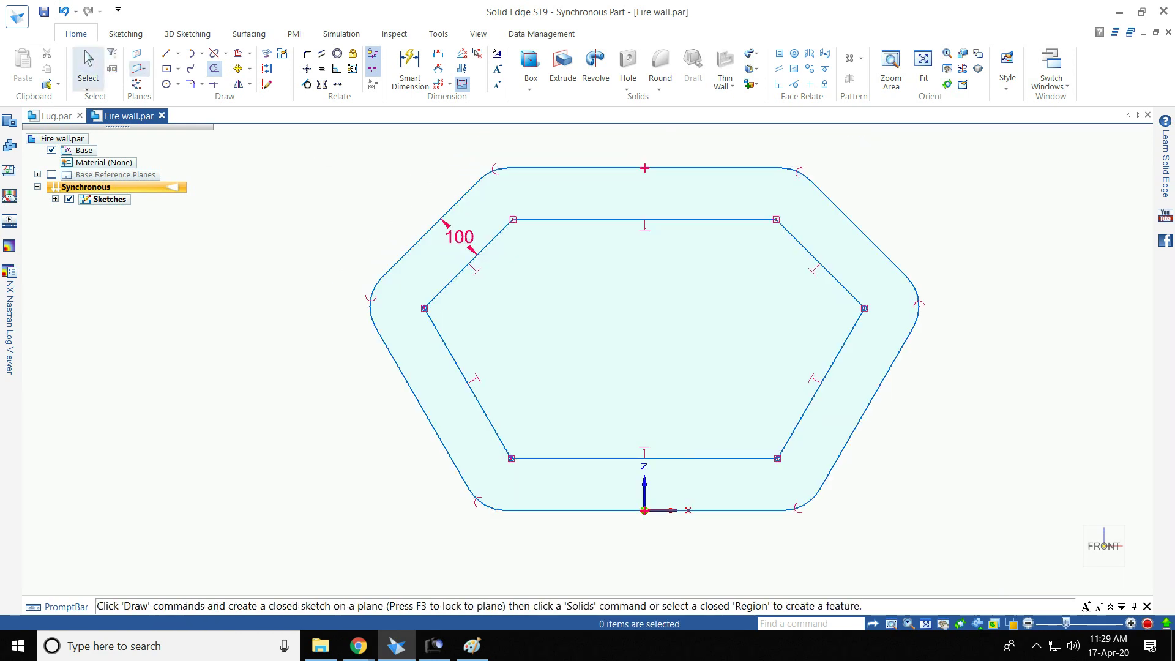
Step: Delete all six lines of the inner offset outline, keeping the outer profile and the four circles
left_click(614, 221)
key("Delete")
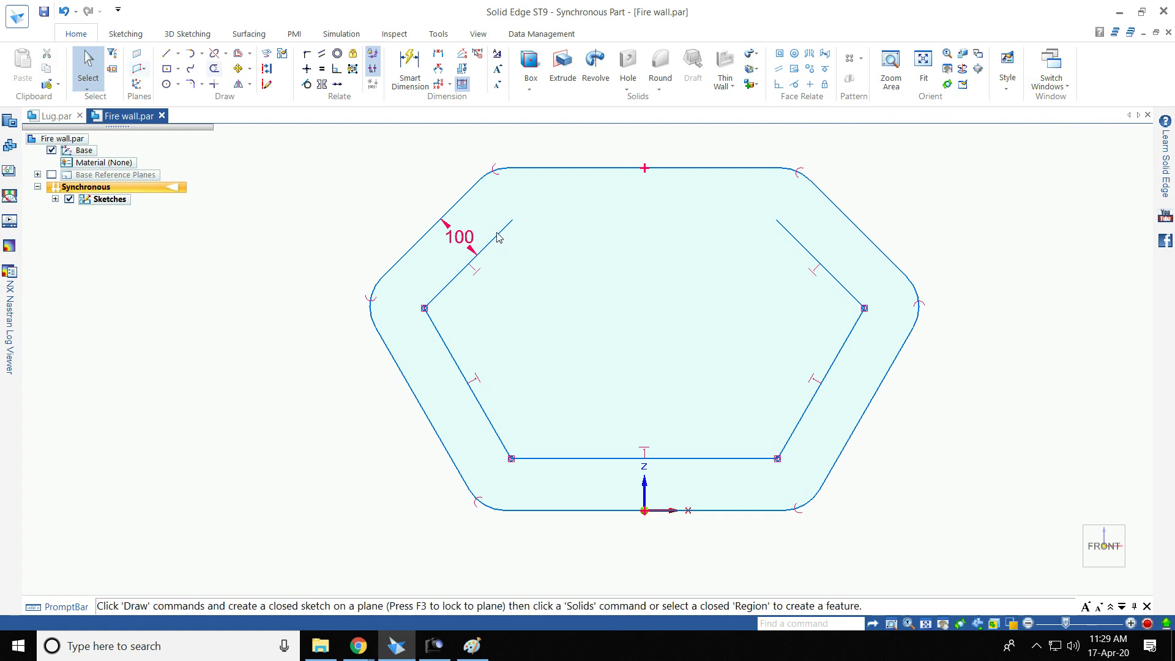
left_click(508, 224)
key("Escape")
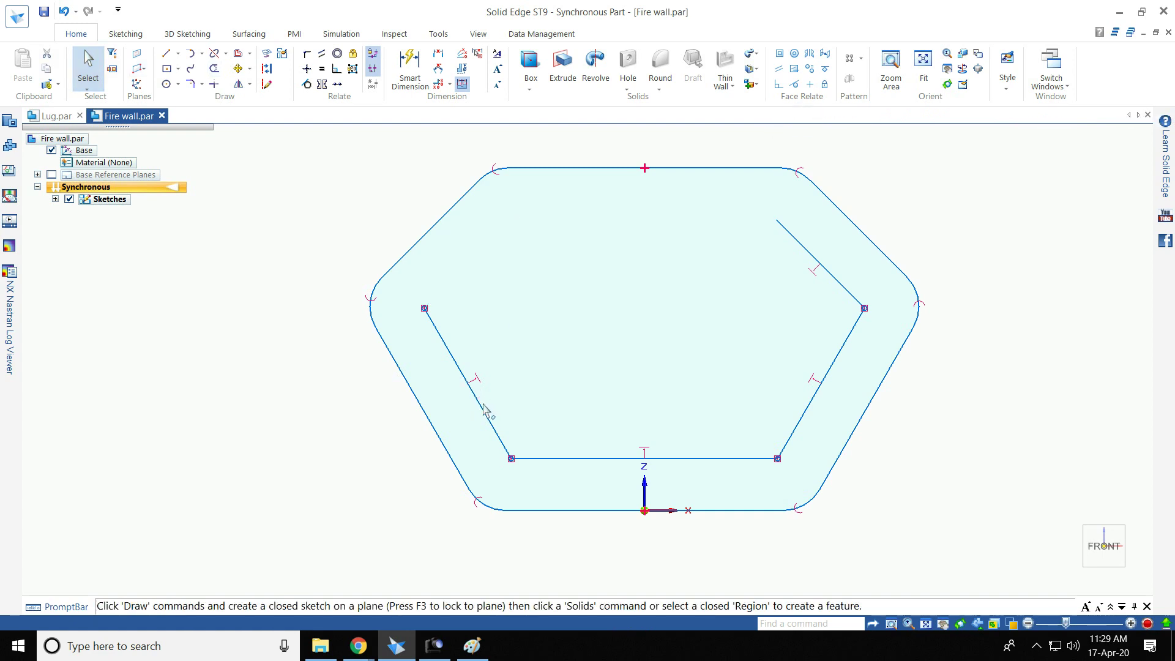
left_click(589, 459)
key("Delete")
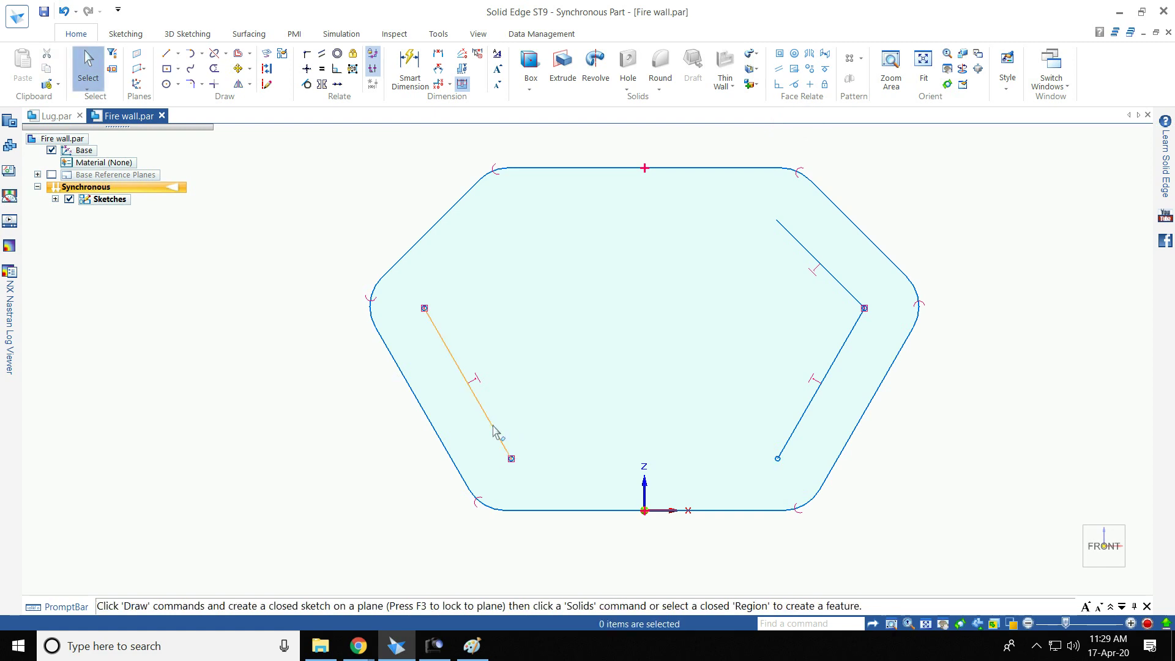
left_click(836, 361)
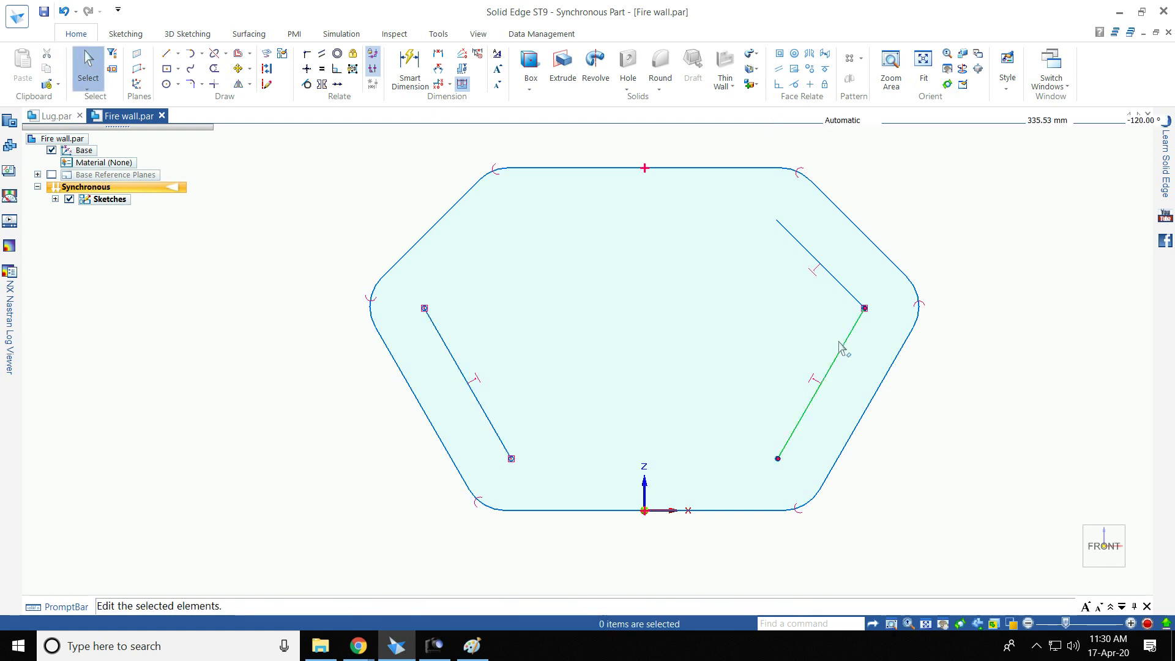
key("Delete")
left_click(832, 282)
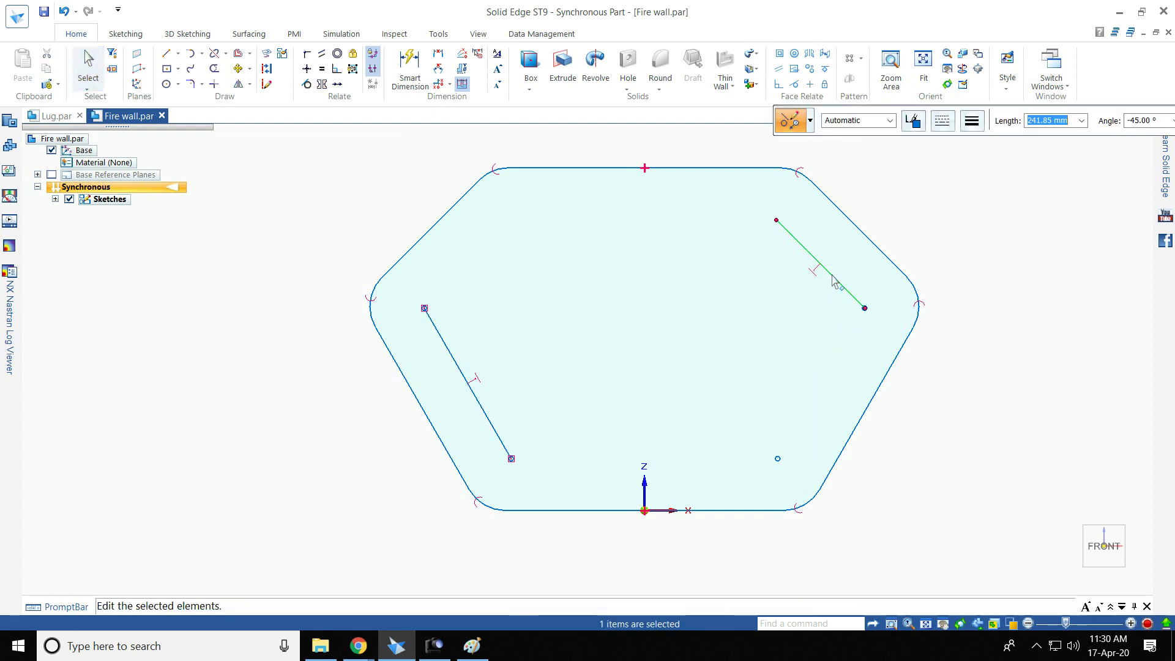
key("Delete")
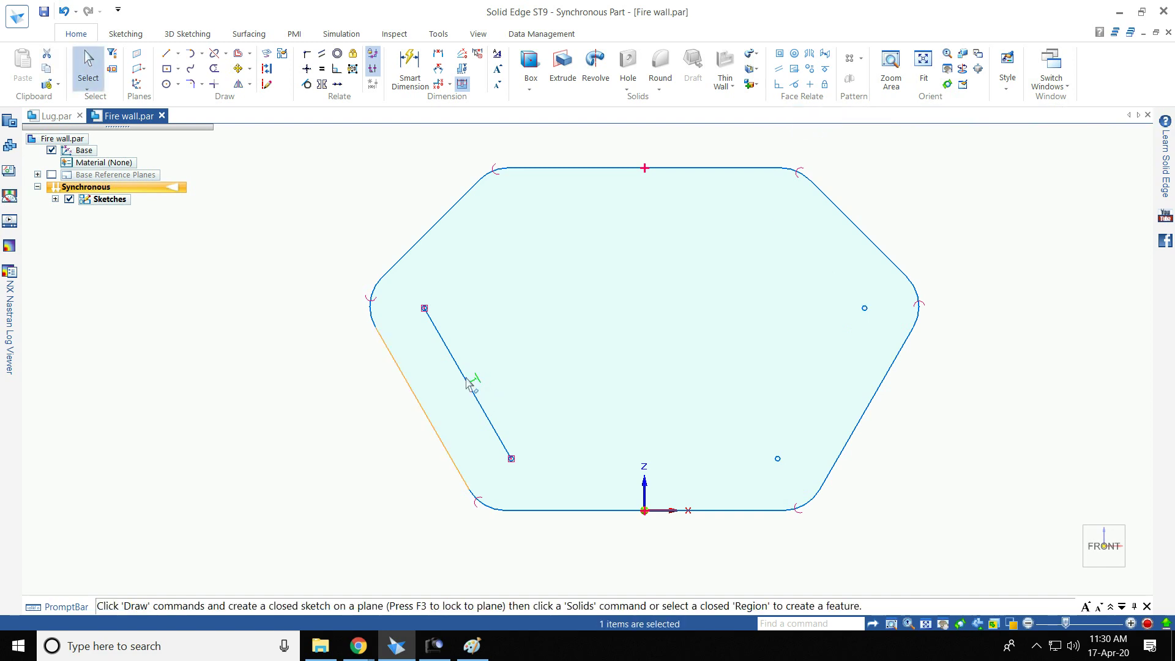
left_click(452, 363)
key("Delete")
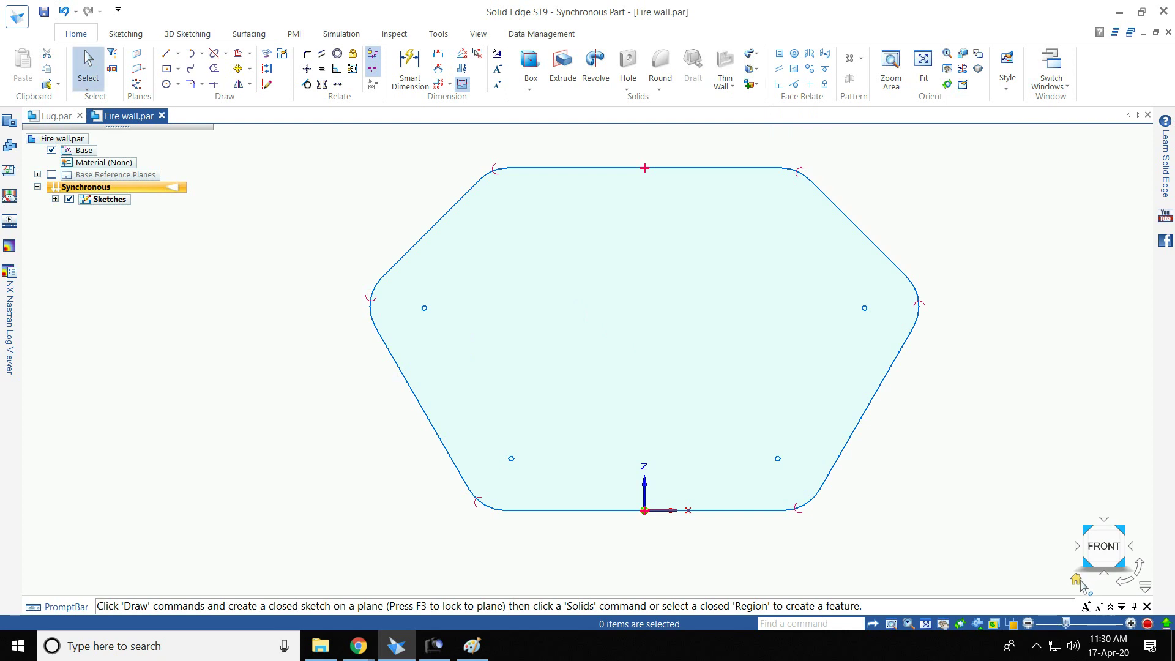
Step: Extrude the hexagonal face with its four circular holes to a thickness of 20 mm
left_click(1075, 577)
left_click(562, 68)
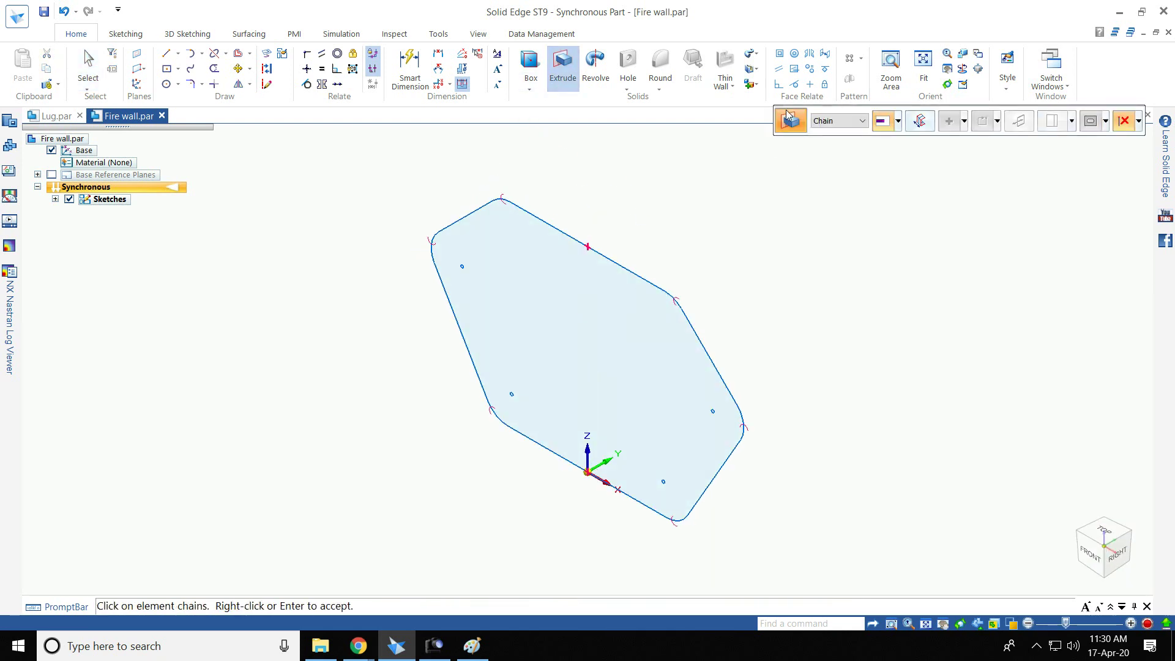
left_click(848, 126)
left_click(837, 152)
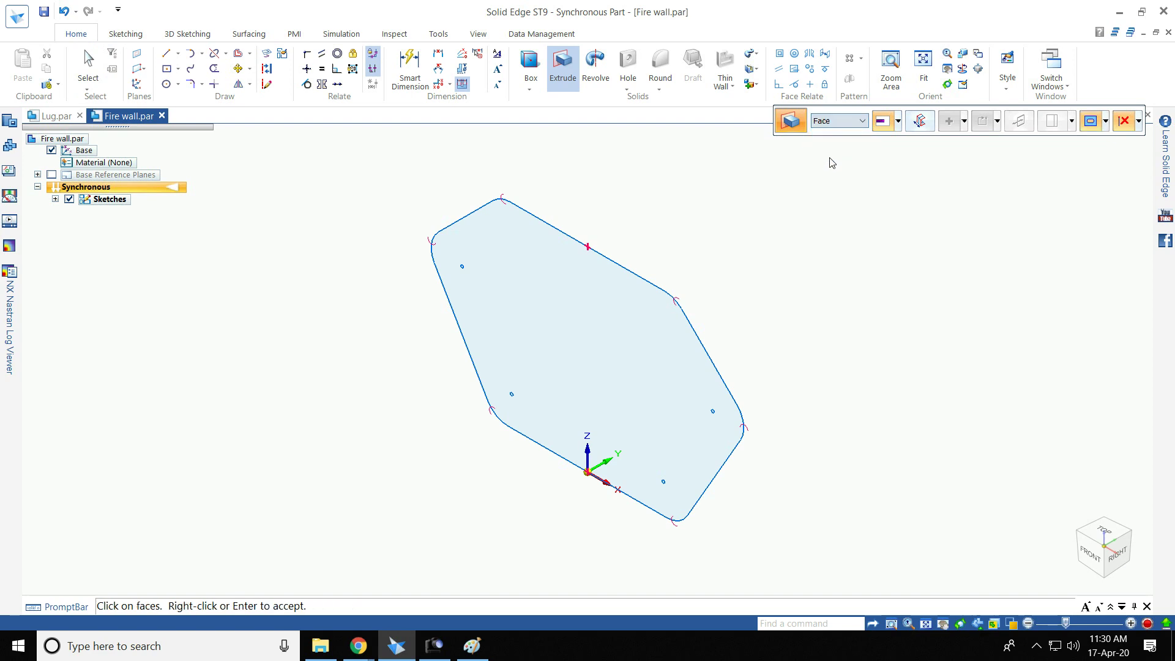
left_click(597, 323)
right_click(703, 241)
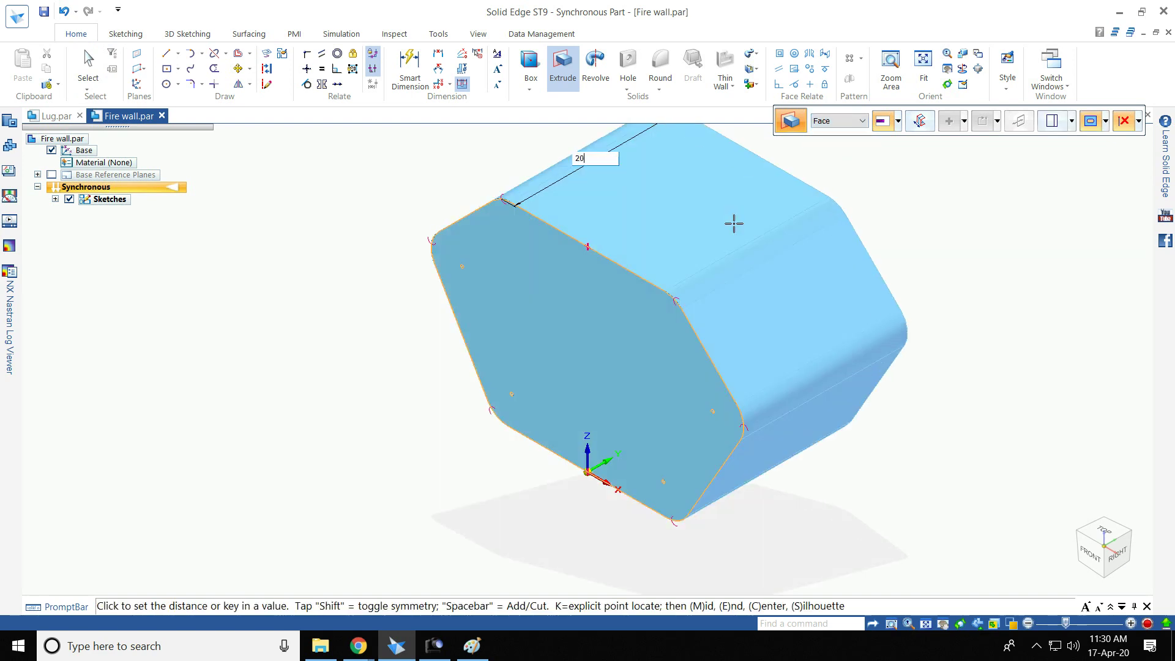
key("Return")
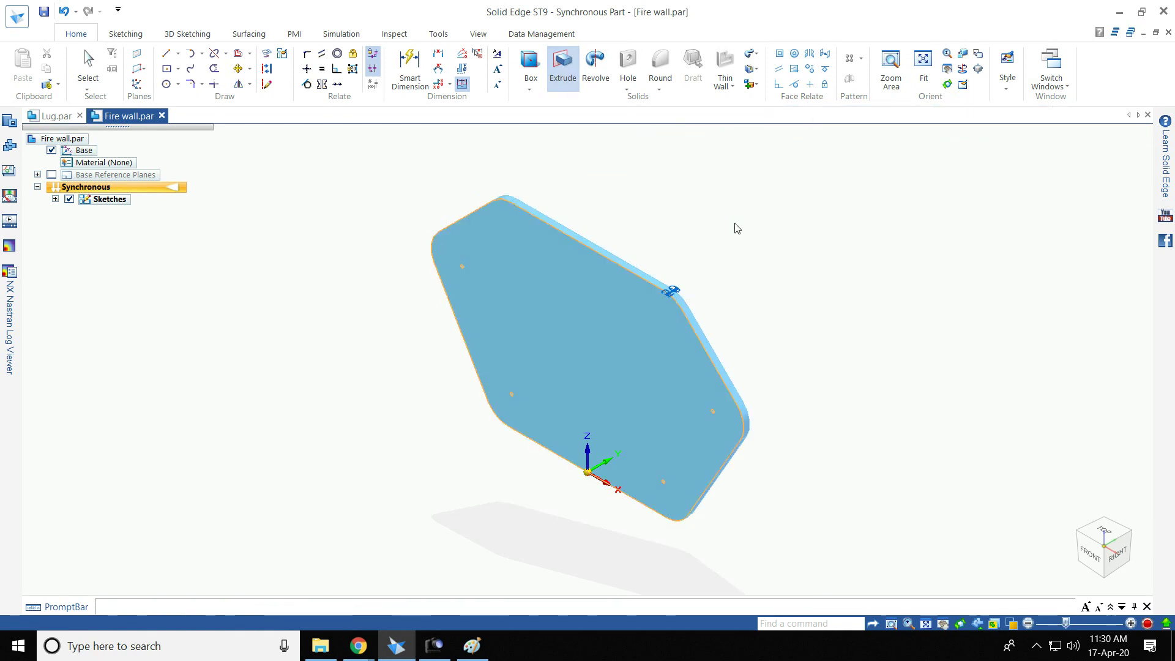
scroll(520, 279, "down", 3)
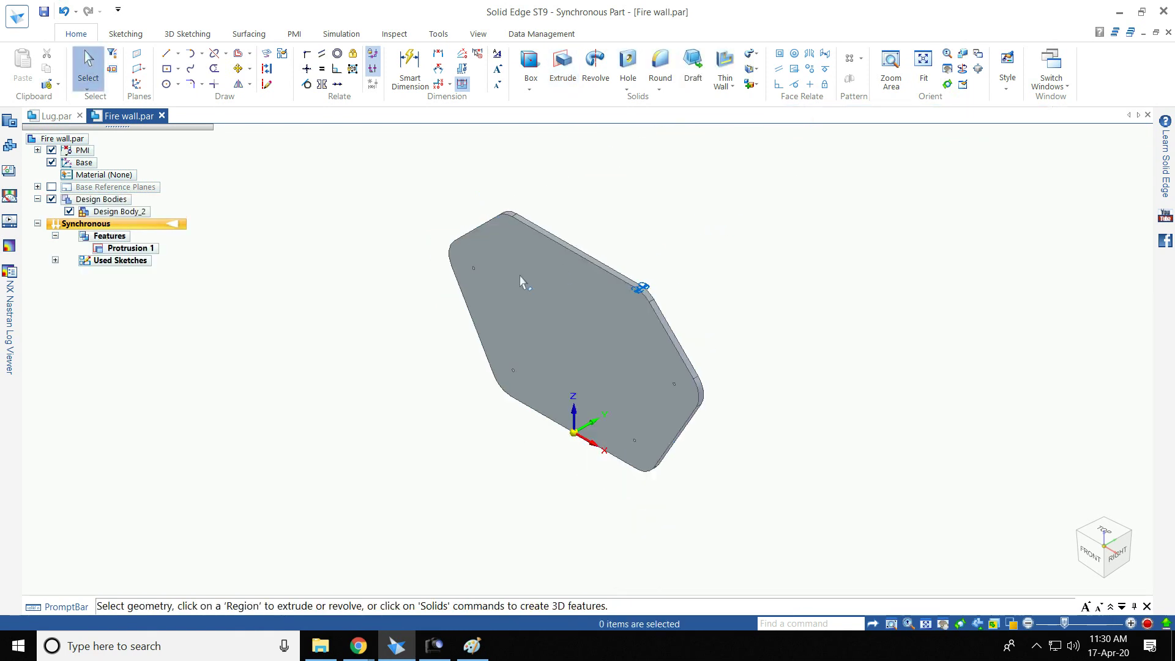
scroll(681, 387, "up", 2)
scroll(573, 319, "up", 1)
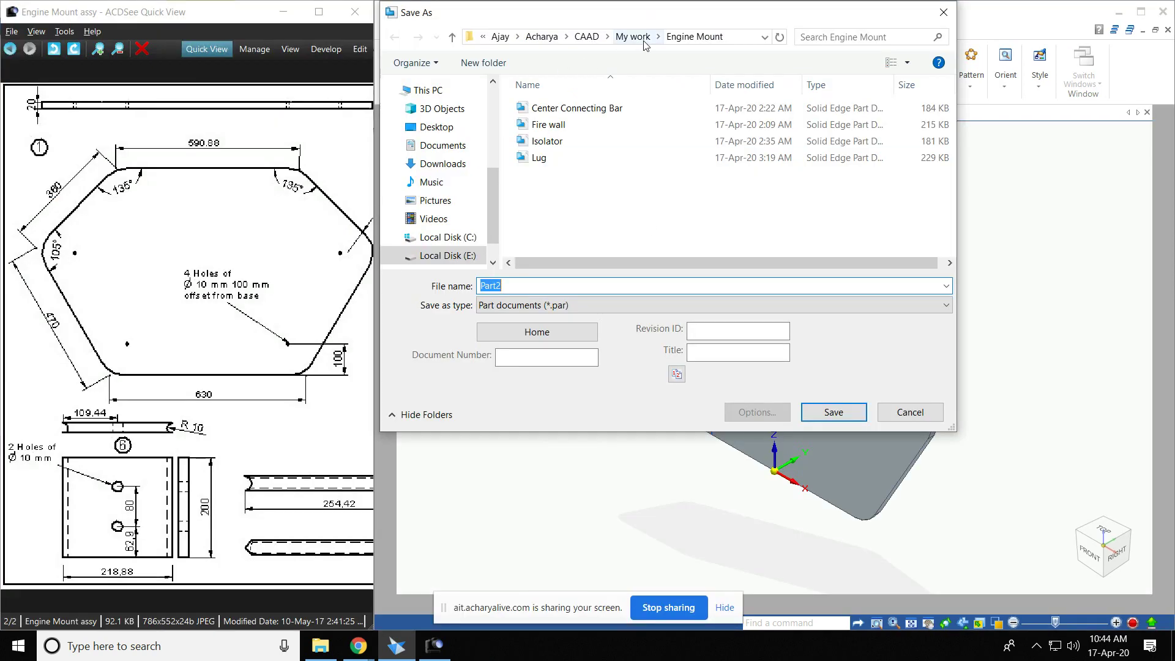
Step: Create a folder named Engine Mount _Class inside My work and save the plate in it as Fire wall
left_click(636, 38)
right_click(586, 157)
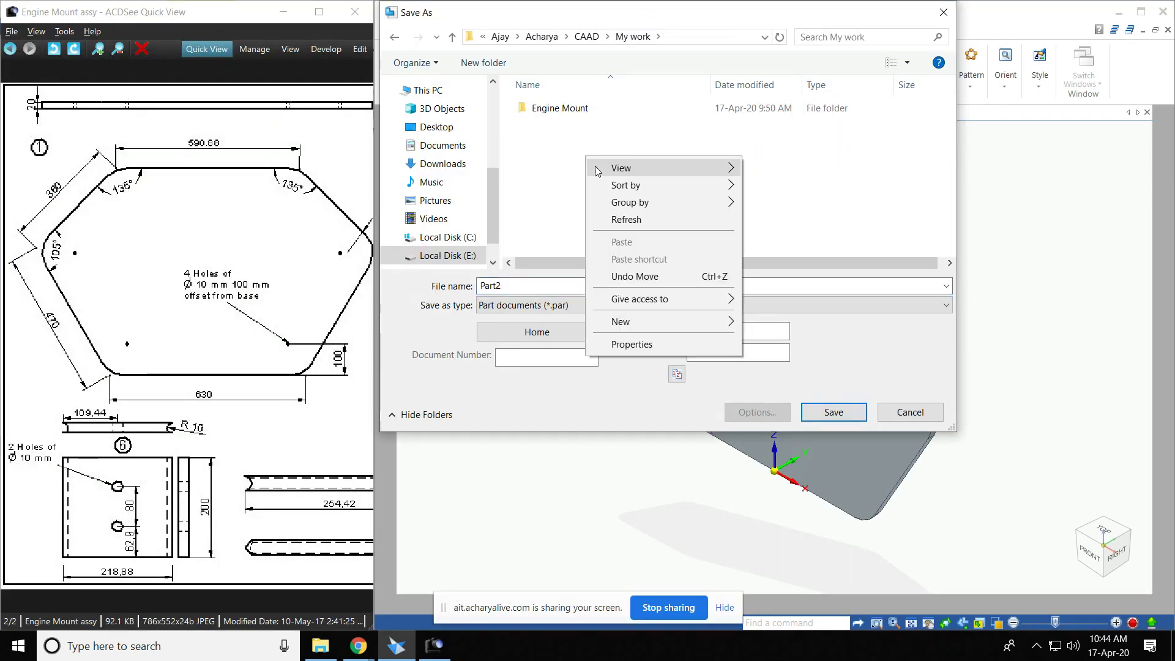
mouse_move(614, 324)
left_click(795, 323)
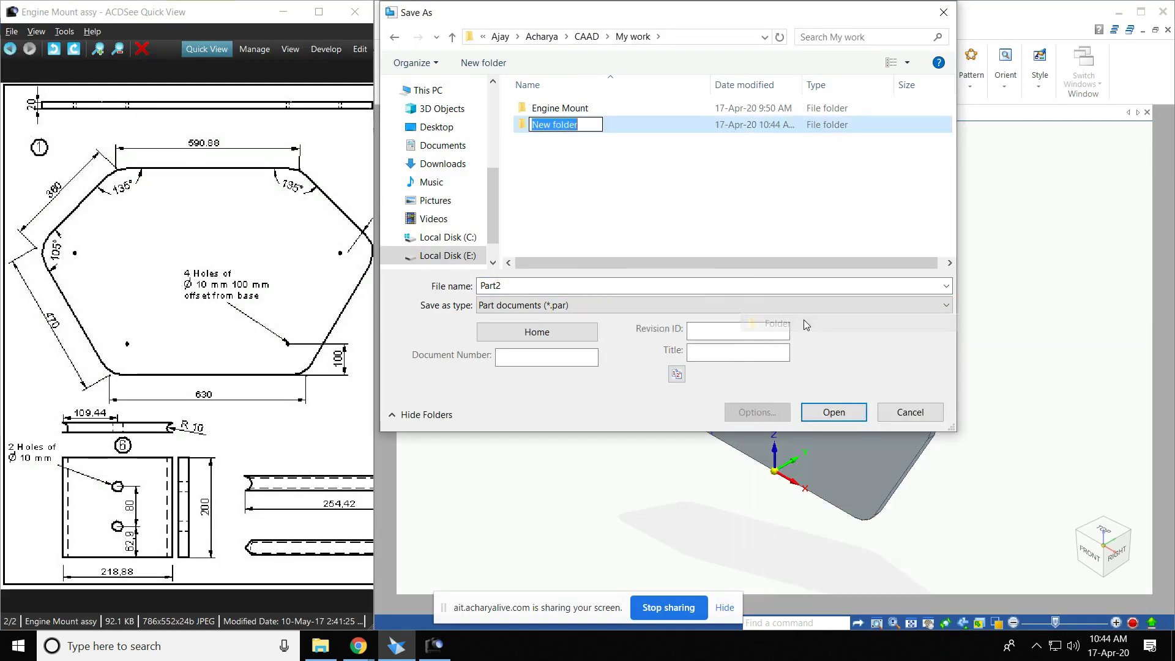
type("En")
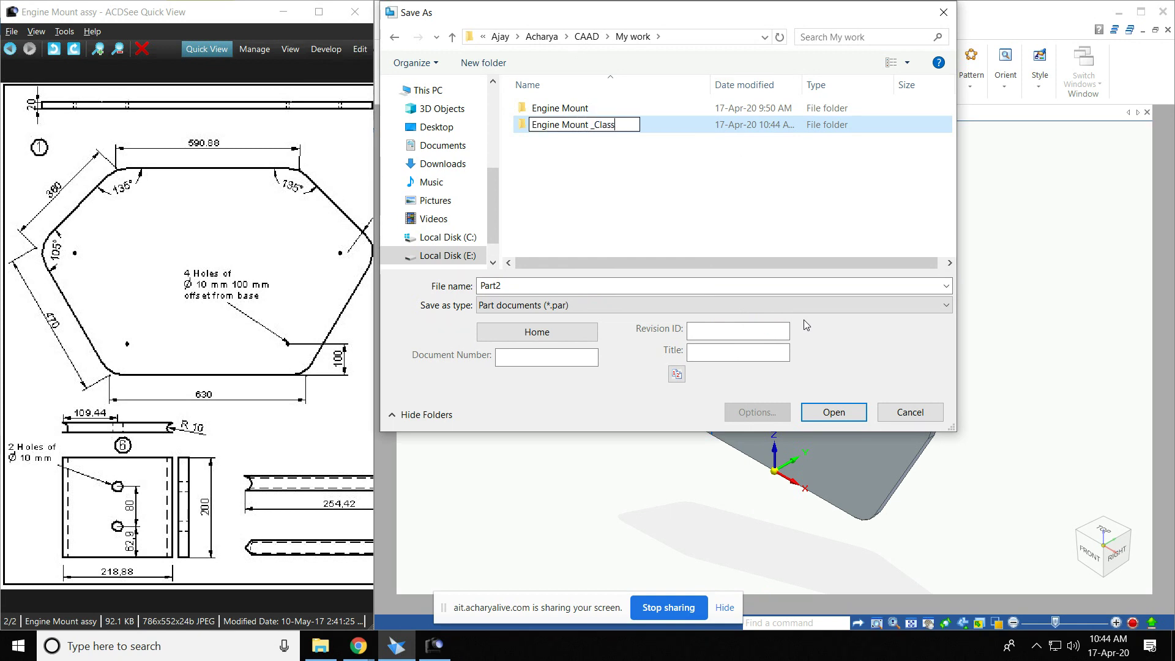
type("gine Mount _Class")
key("Return")
double_click(628, 120)
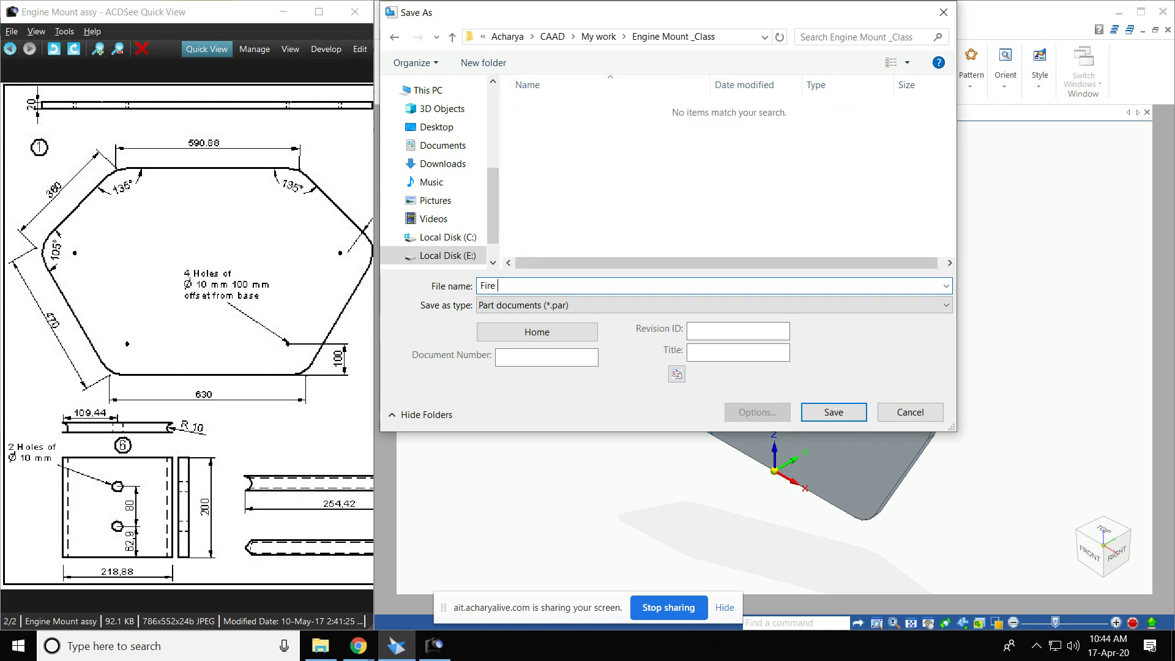
key("Return")
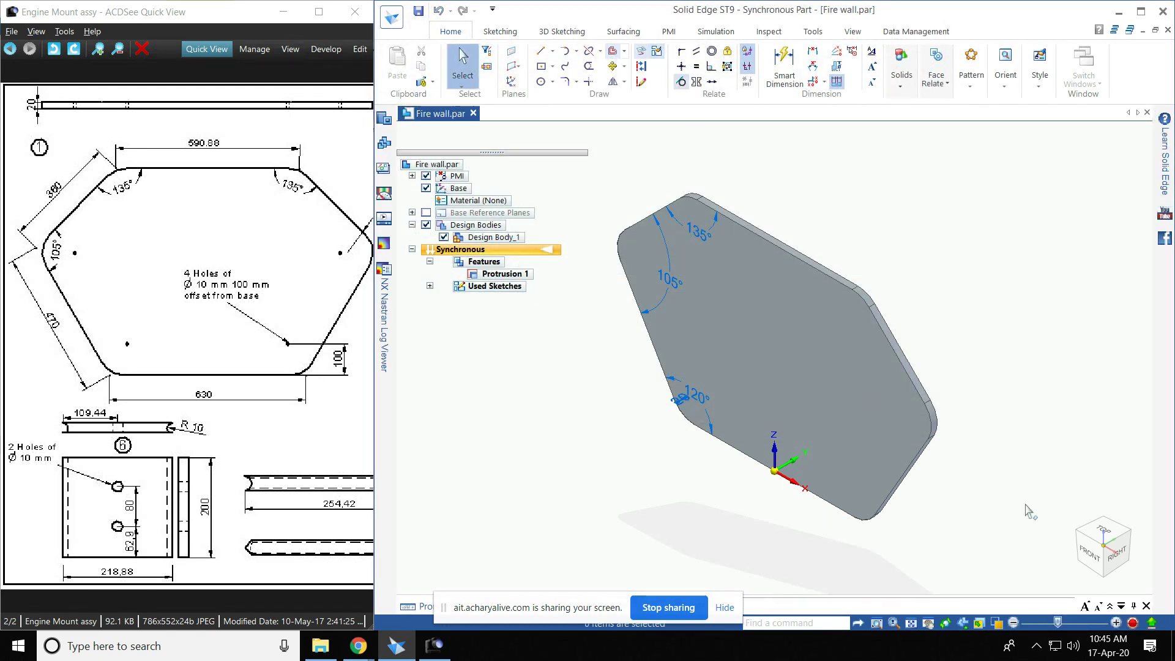
Step: Close the Fire wall part and create a new part from the metric part template
left_click(1148, 113)
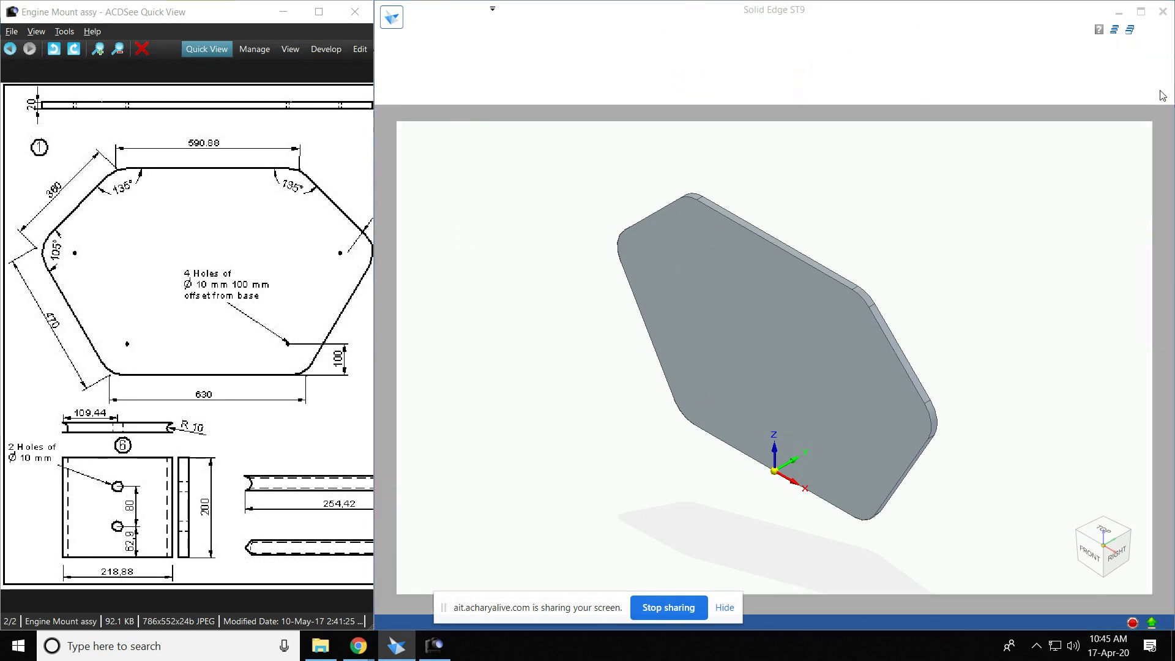
left_click(392, 18)
mouse_move(434, 79)
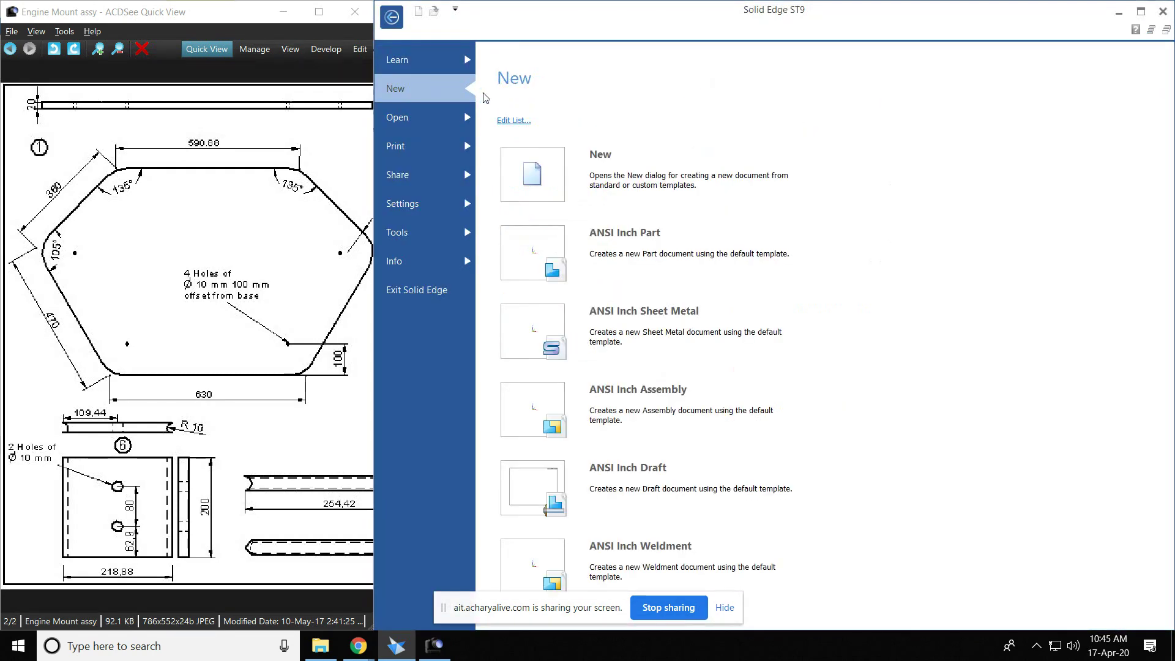
left_click(521, 173)
left_click(531, 311)
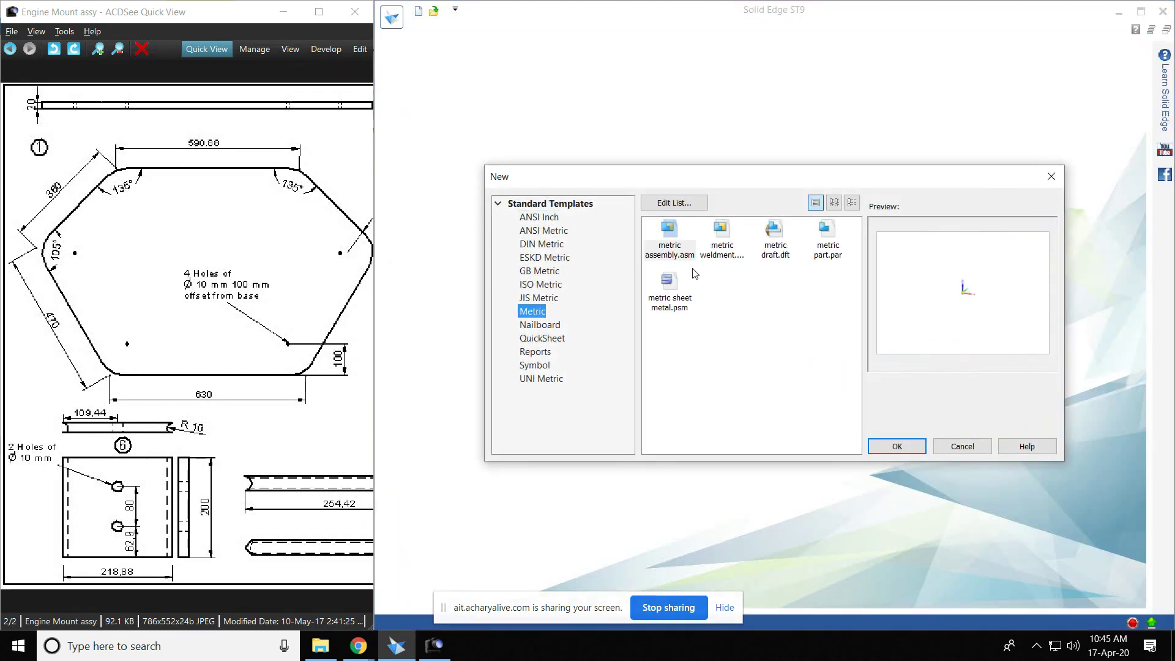
left_click(827, 236)
left_click(897, 446)
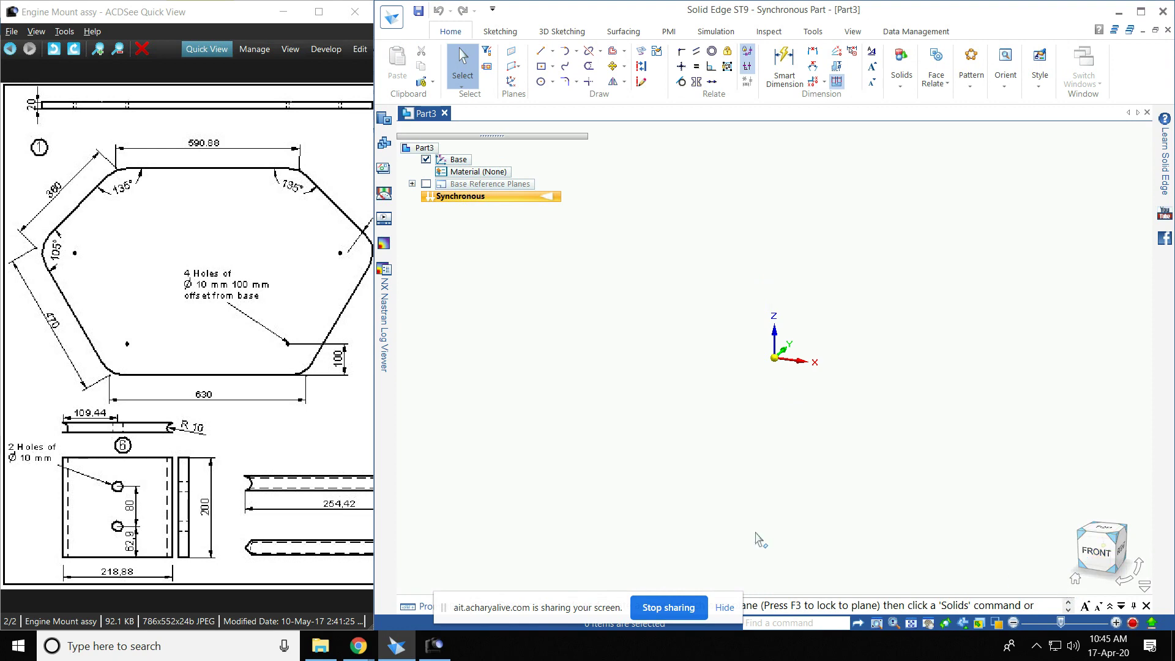
Step: Examine the full reference drawing, dock it beside the modelling window and show the dimensions of item 5
left_click_drag(263, 400, 133, 400)
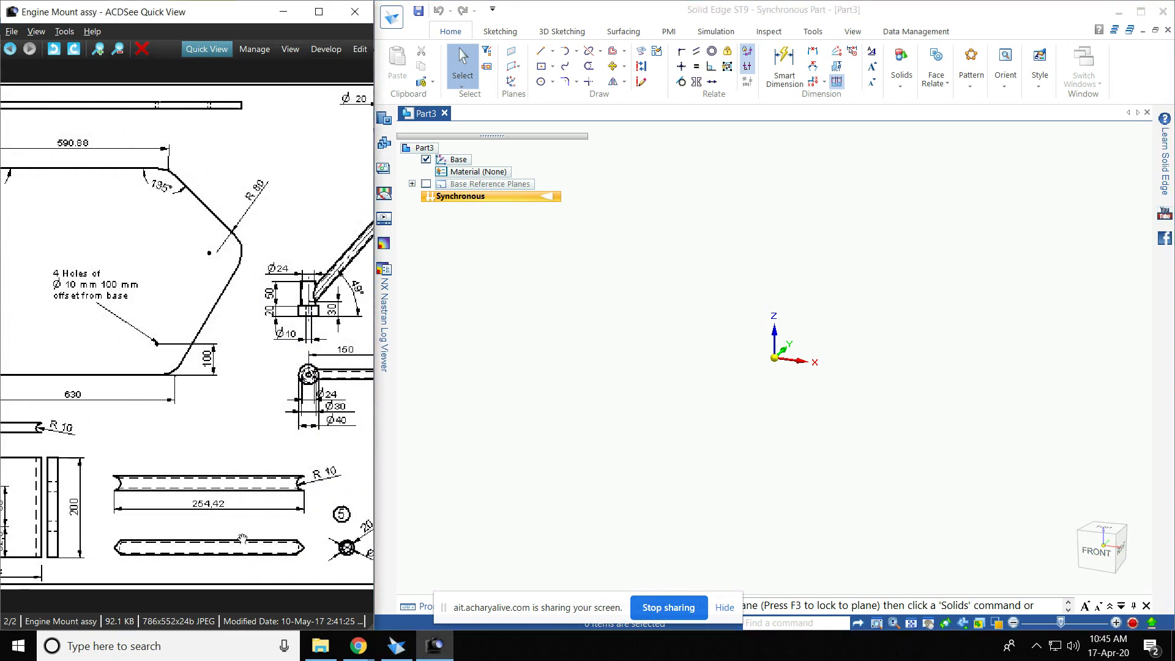
left_click(326, 15)
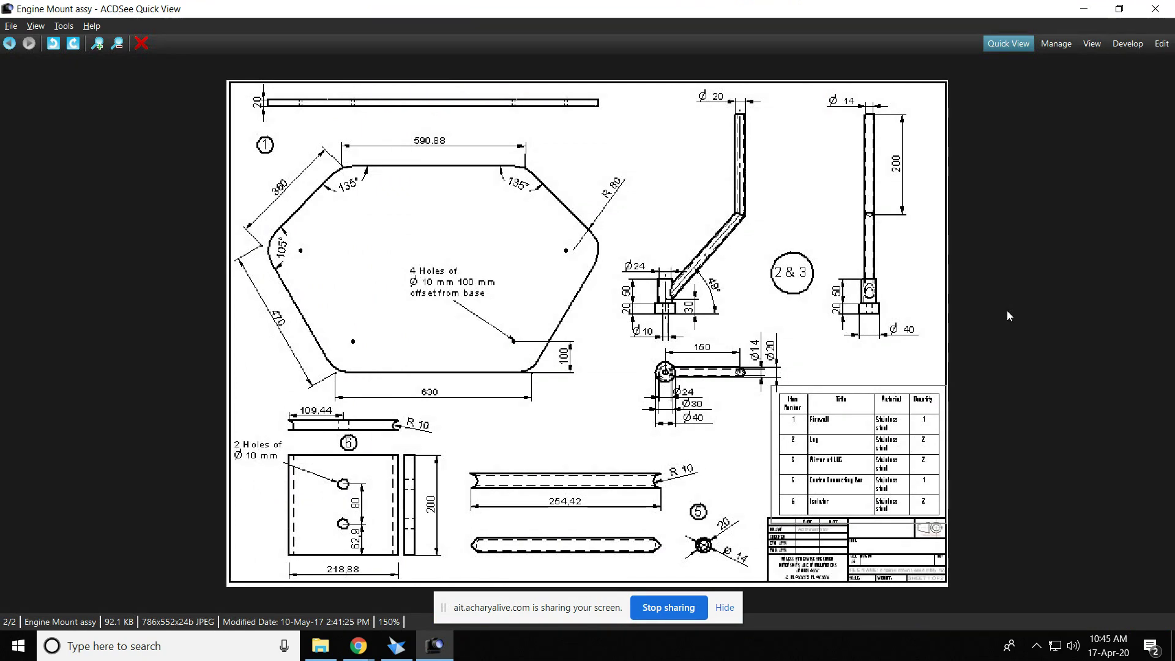
left_click(1085, 10)
left_click(434, 645)
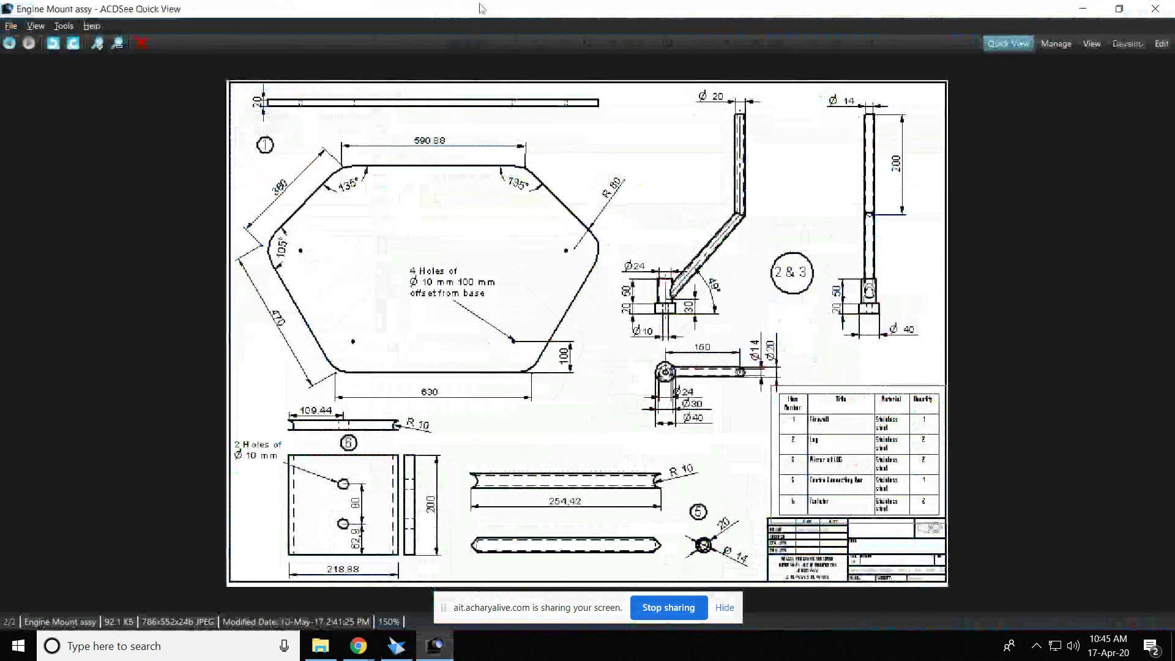
key("super+Left")
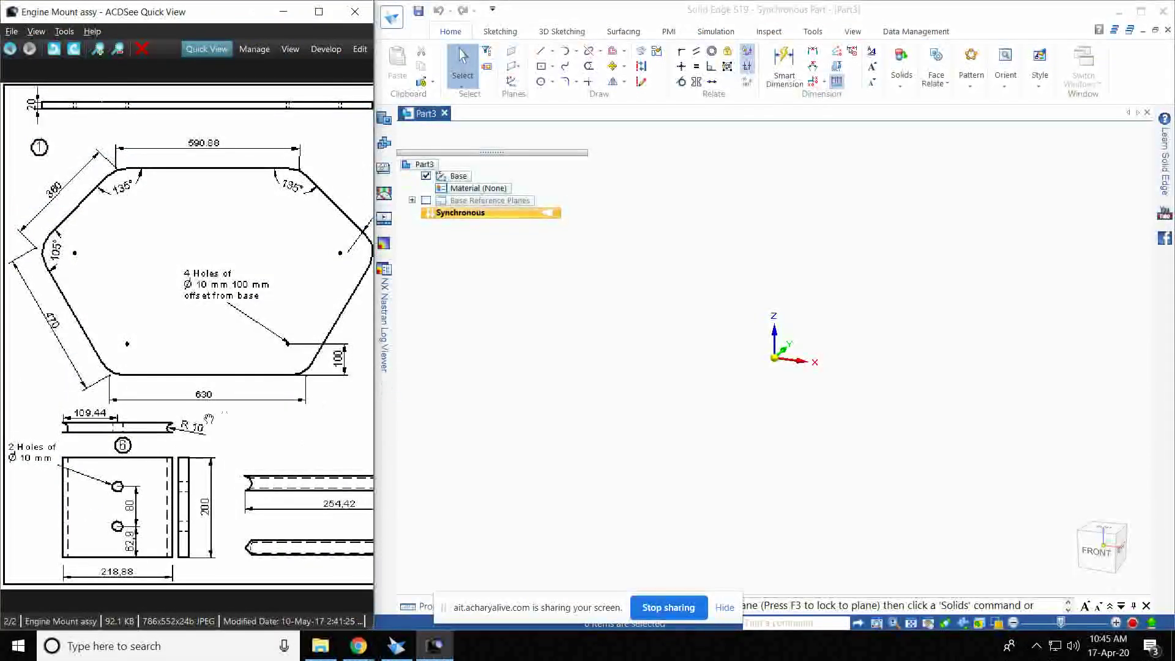
left_click_drag(224, 418, 65, 370)
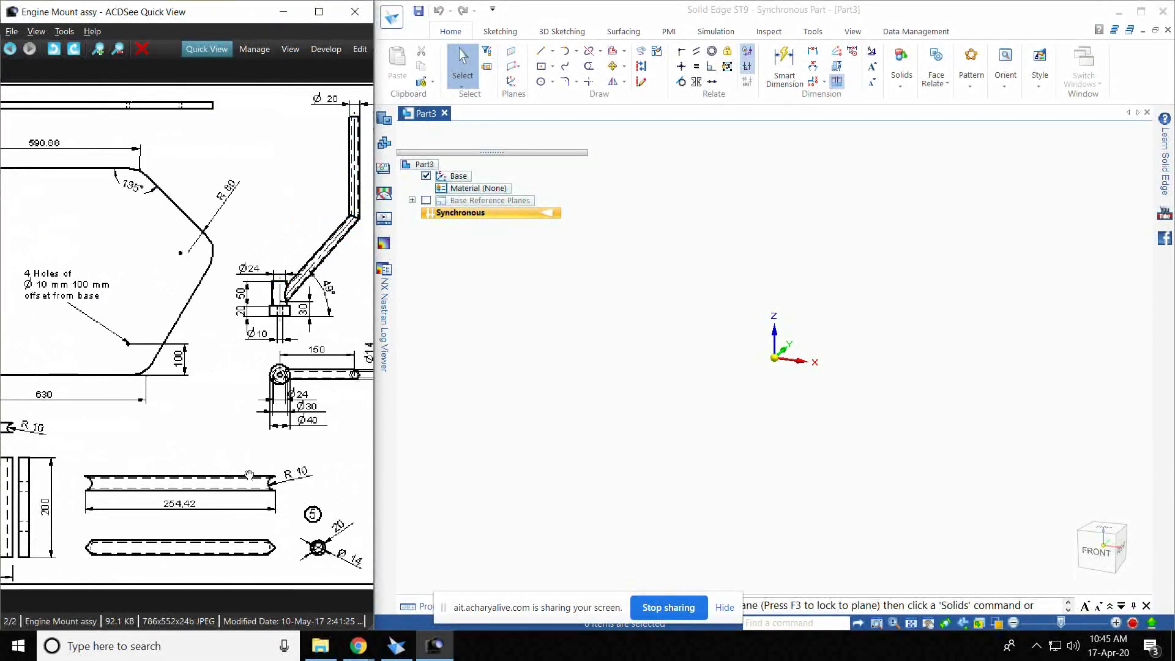
Step: Draw a 20 mm diameter circle centred on the origin in the top view
mouse_move(1098, 550)
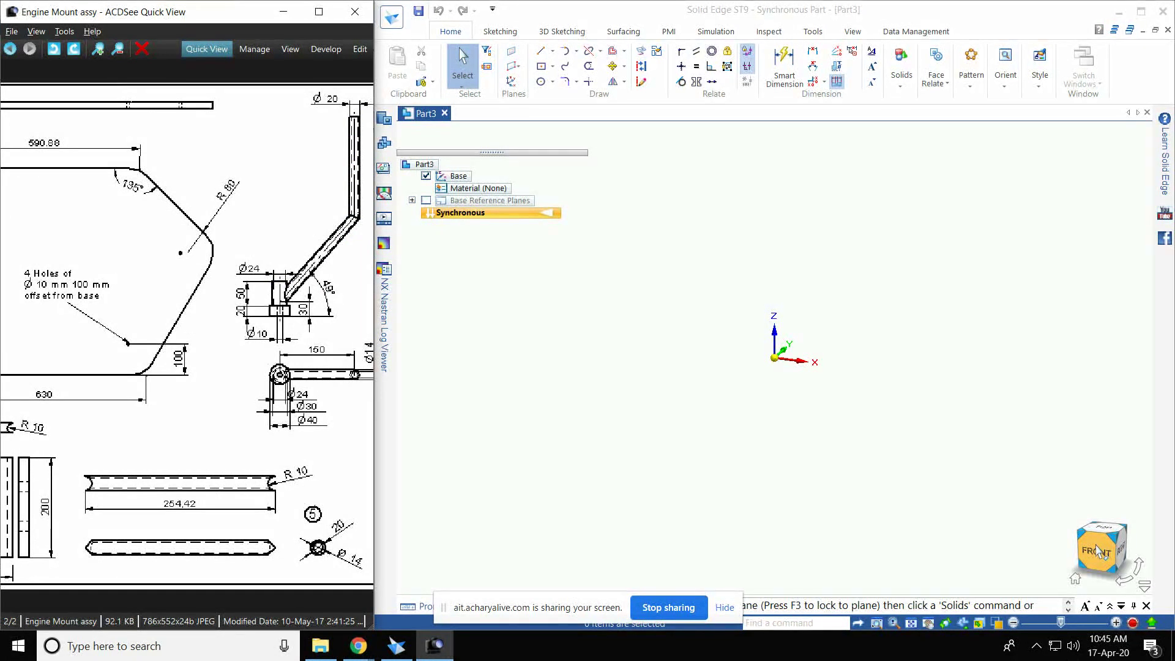
left_click(1106, 531)
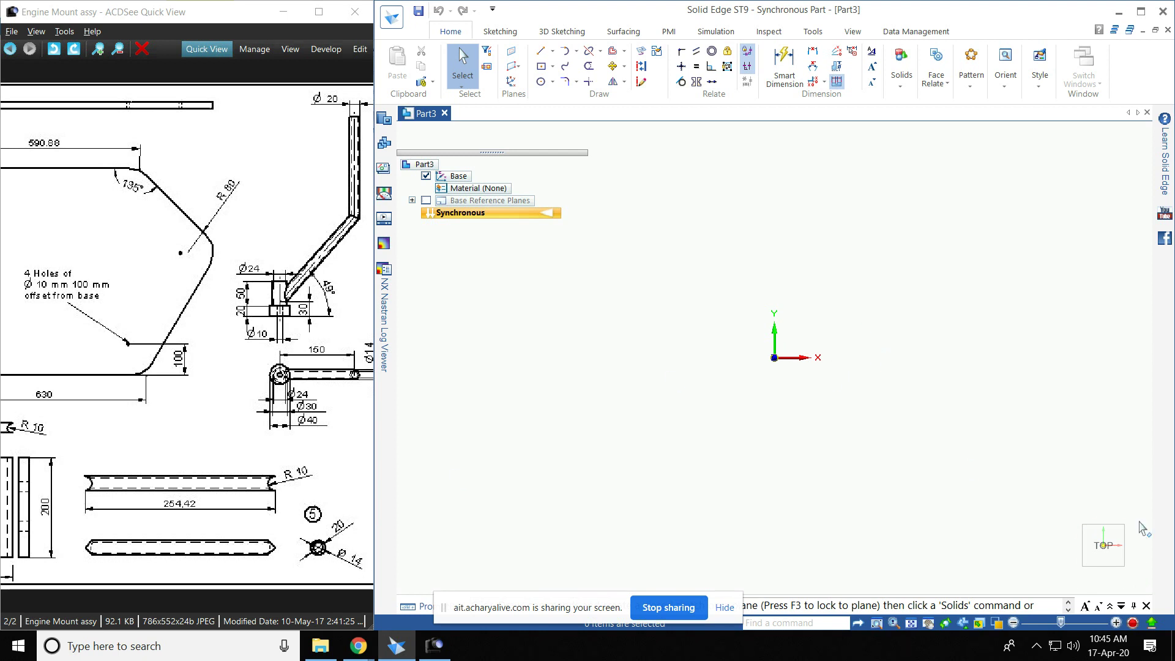
left_click(1075, 579)
left_click(1107, 531)
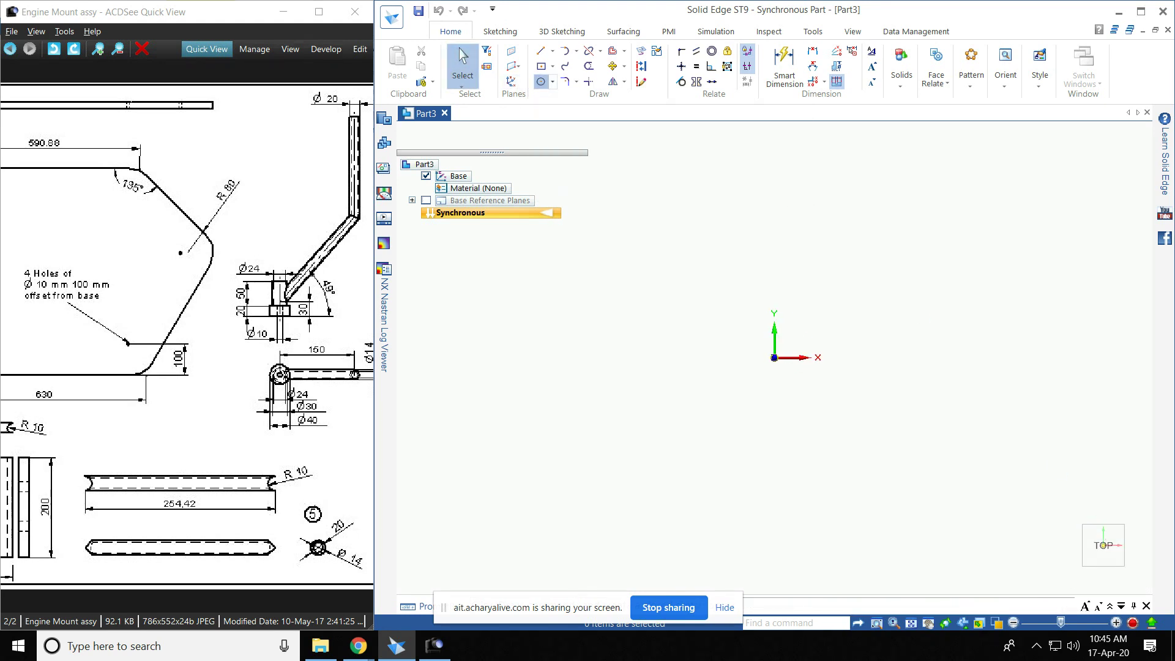
left_click(541, 82)
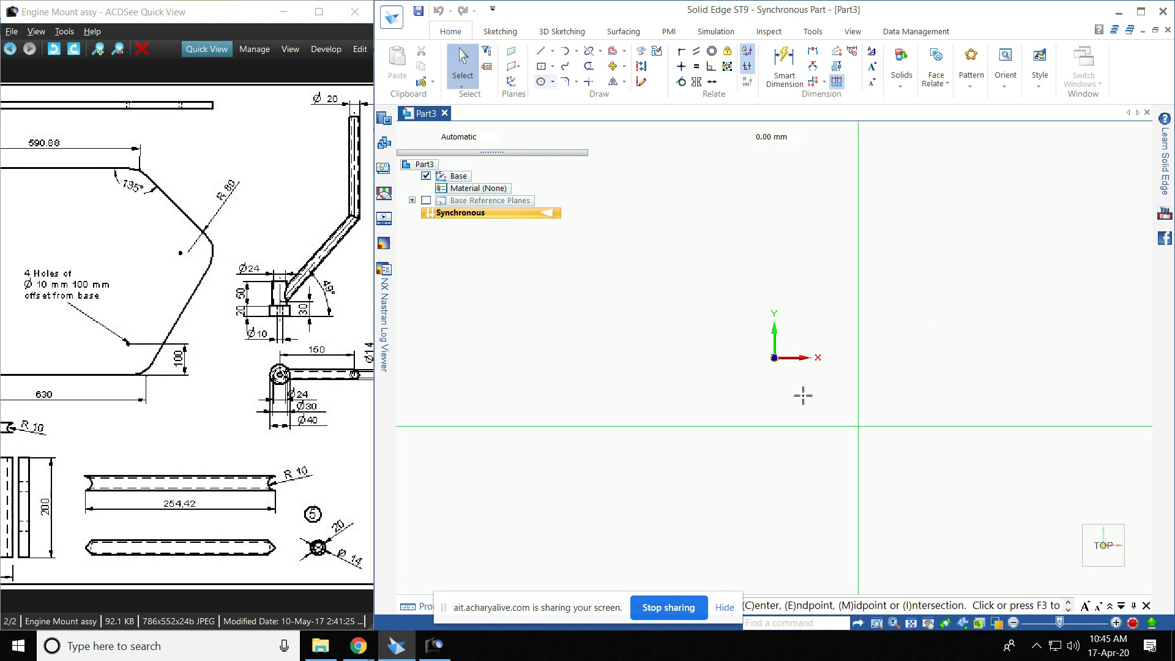
left_click(774, 358)
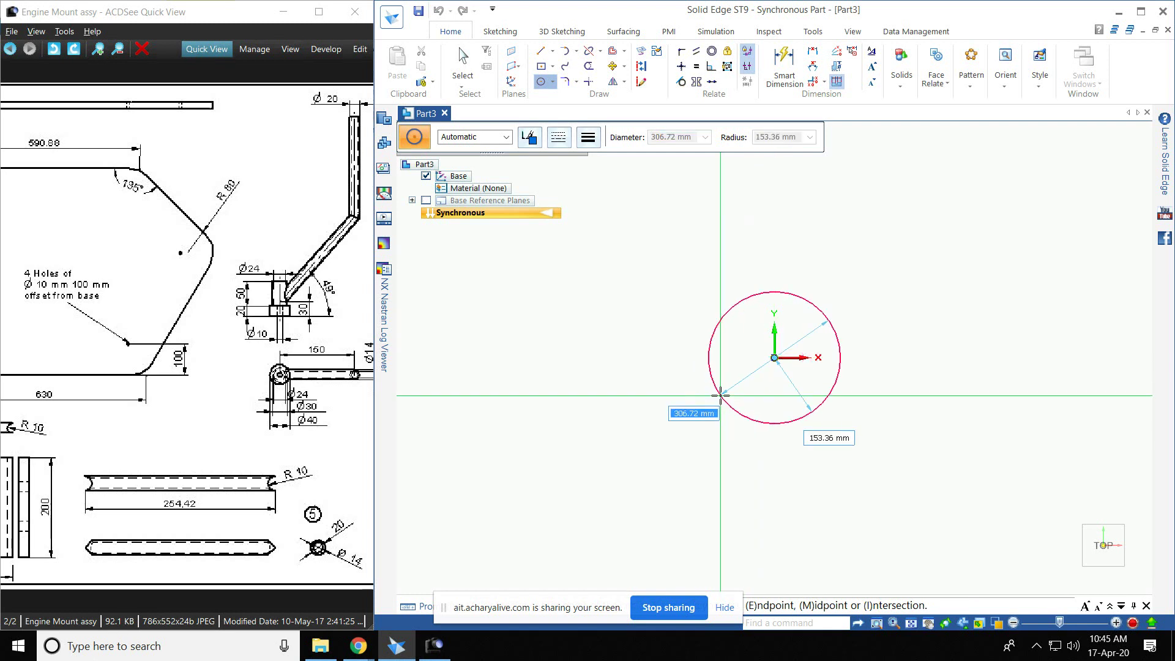
type("20")
key("Return")
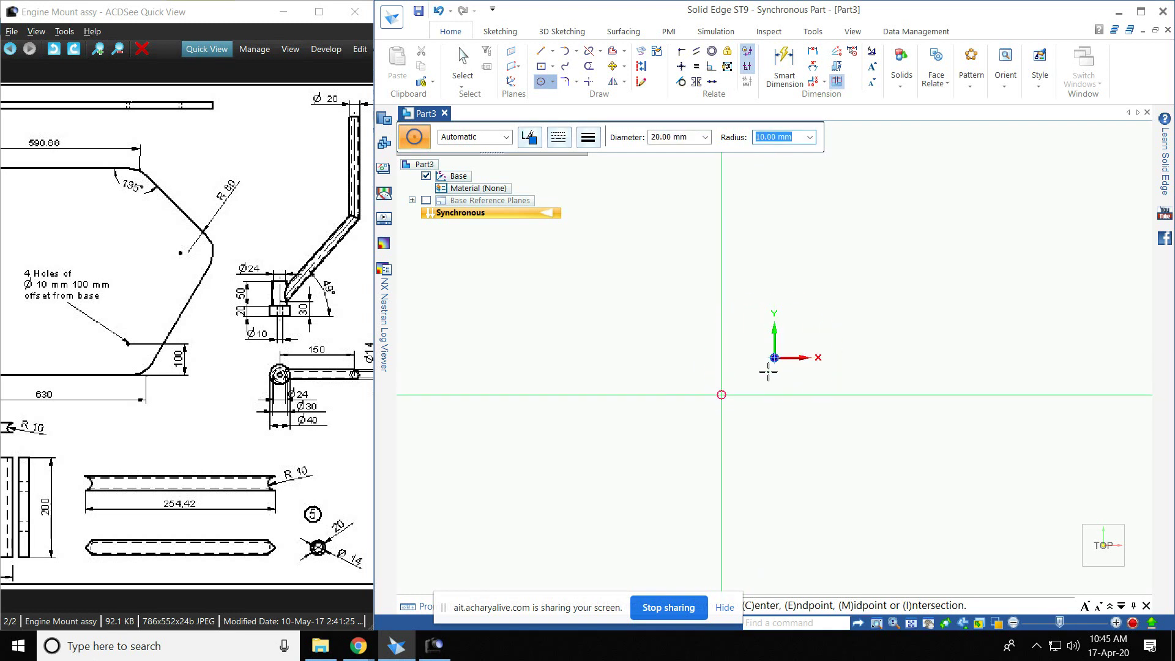
Step: Draw a concentric 14 mm diameter circle at the origin inside the first circle
left_click(910, 623)
left_click(552, 81)
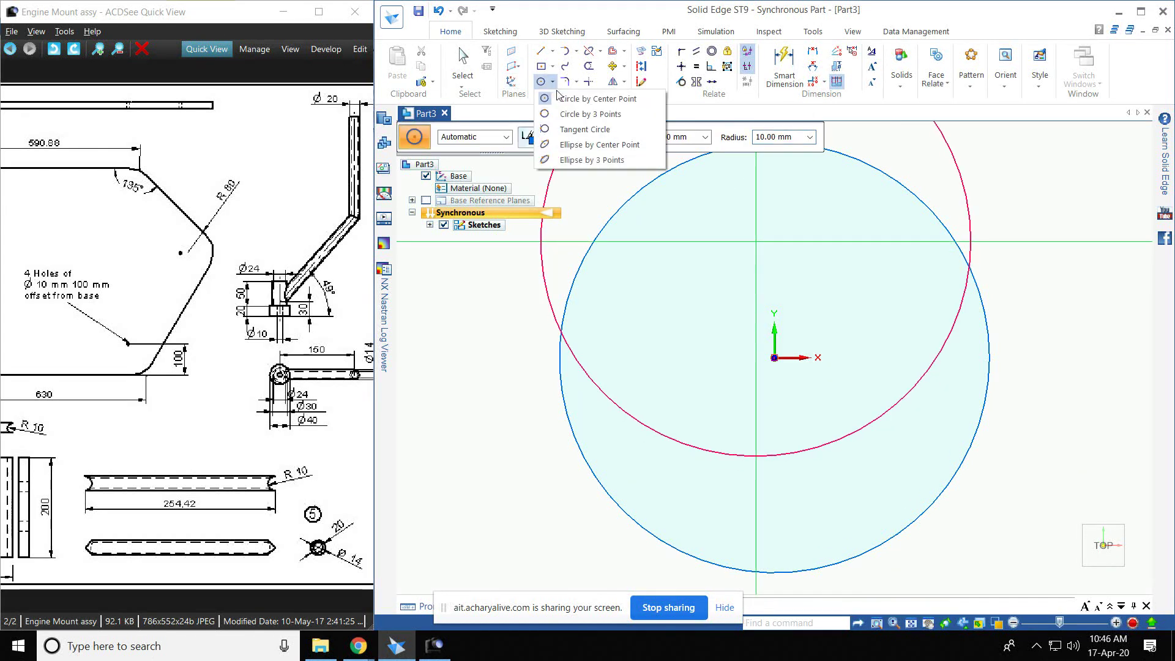
left_click(554, 96)
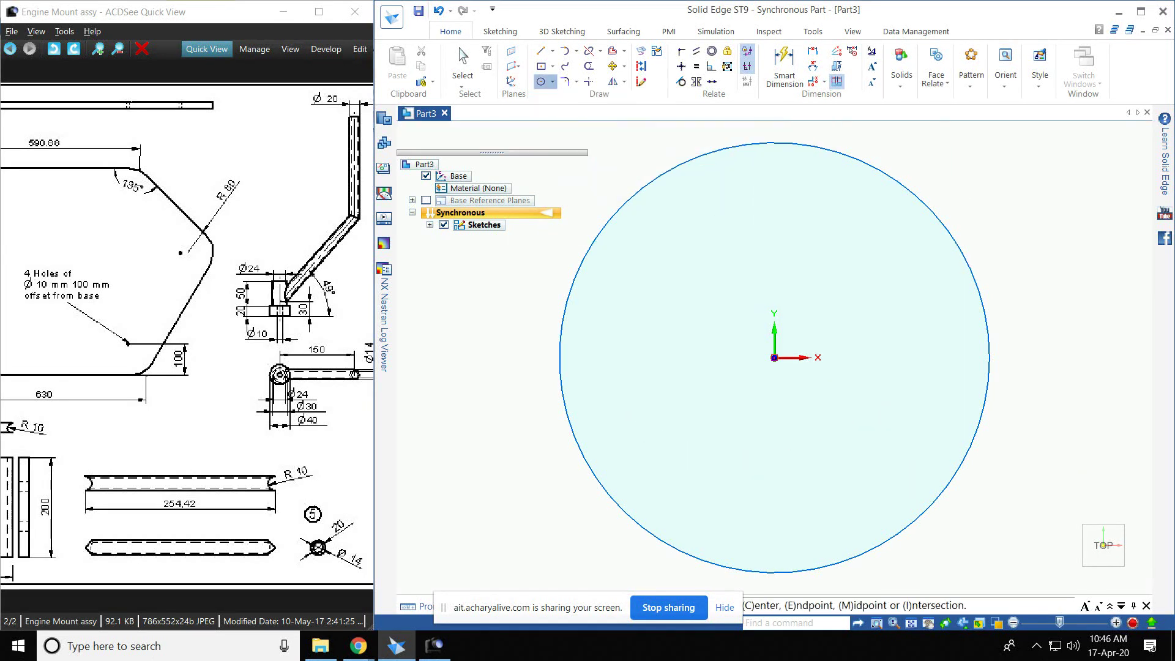
left_click(774, 357)
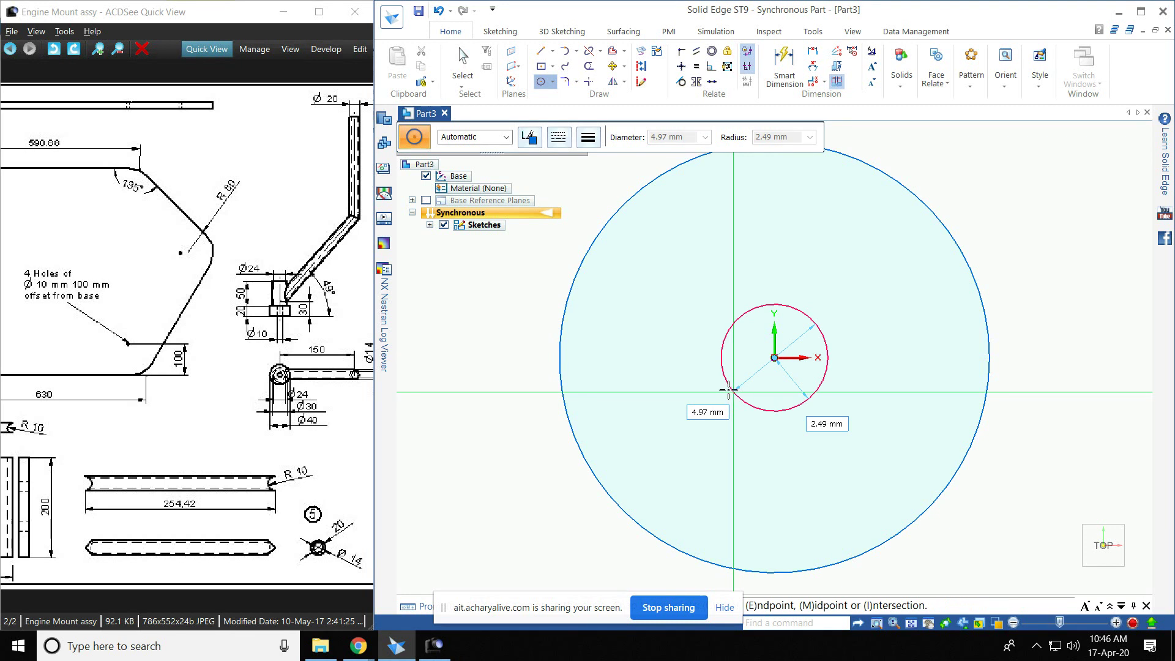
type("14")
key("Return")
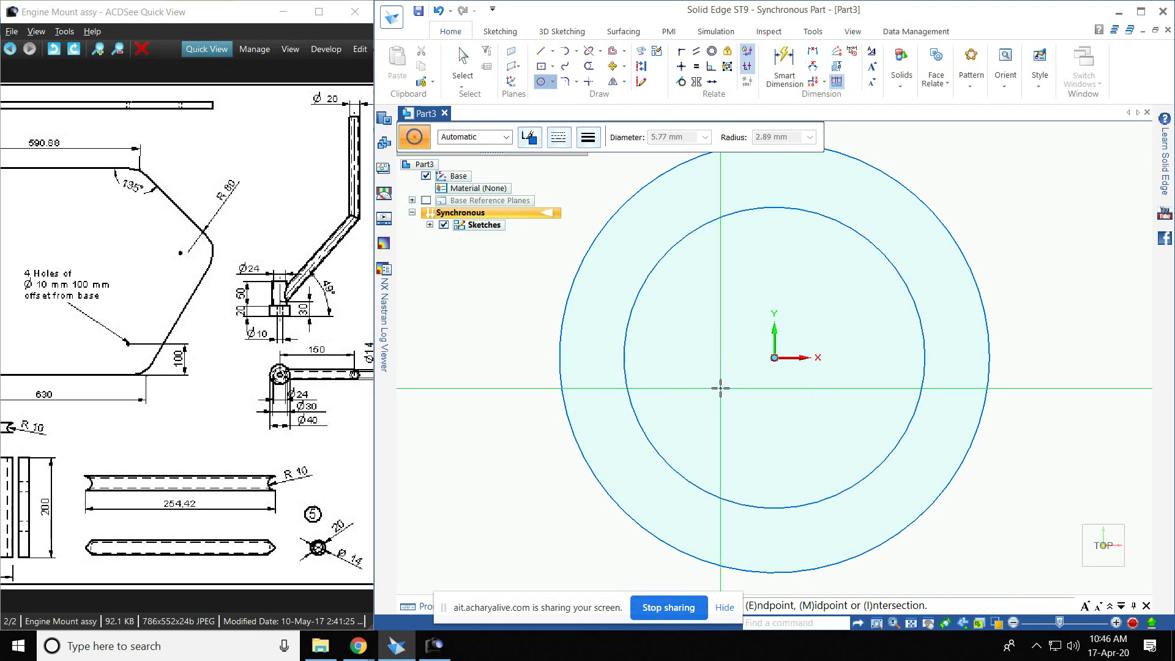
left_click(1075, 578)
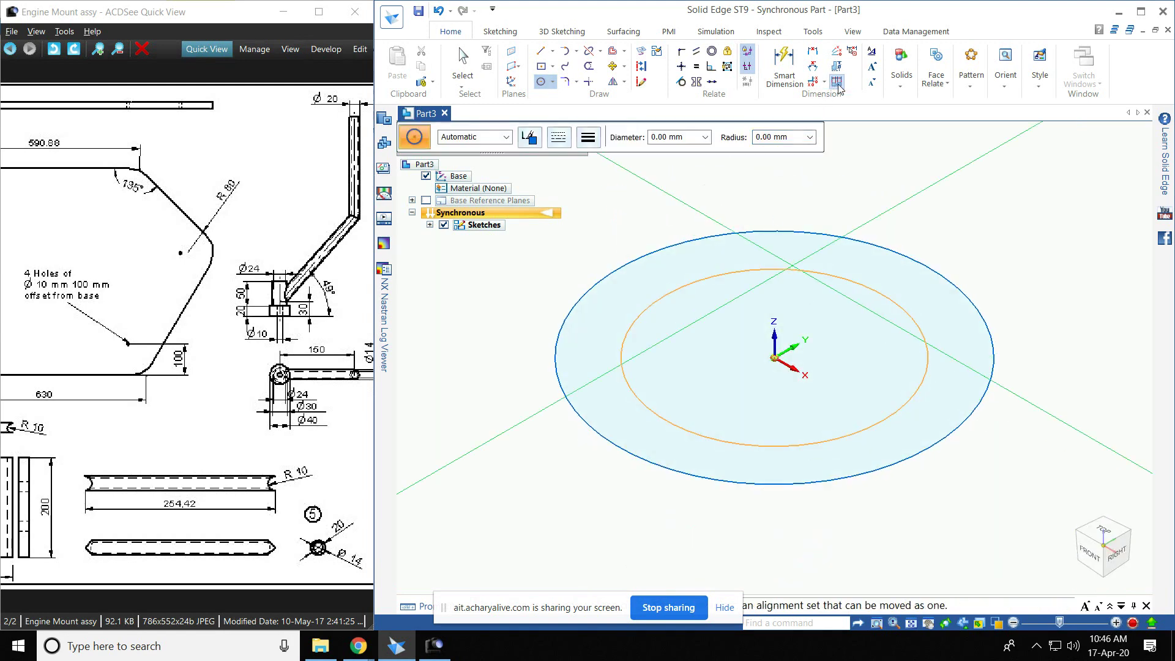
left_click(910, 86)
left_click(939, 133)
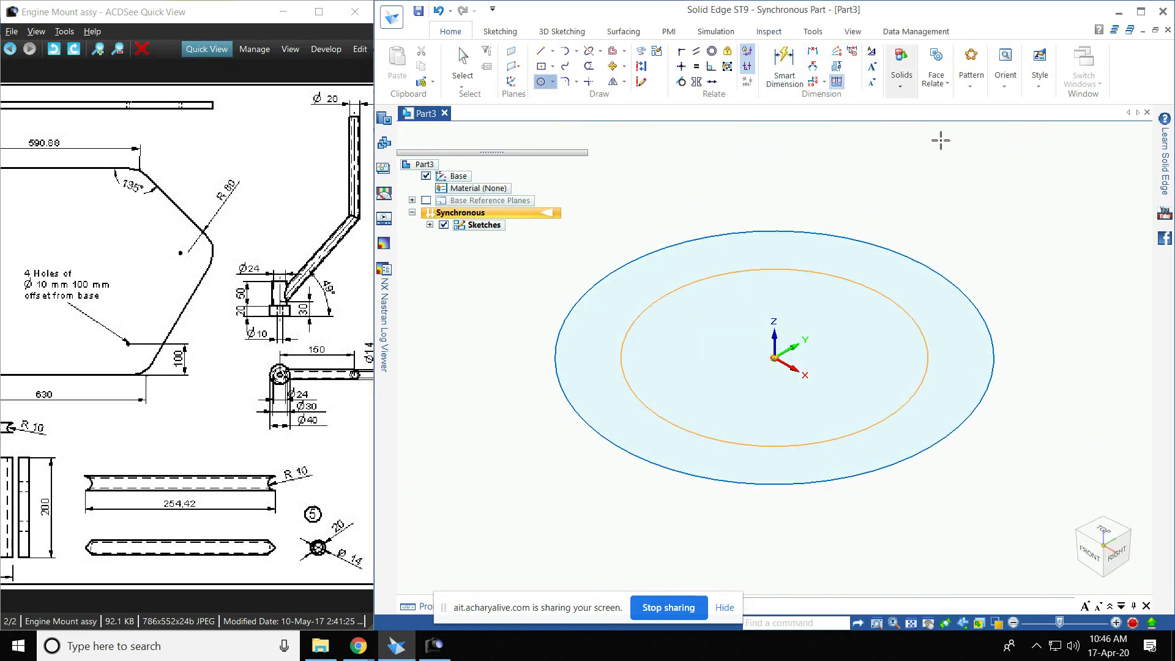
left_click(769, 250)
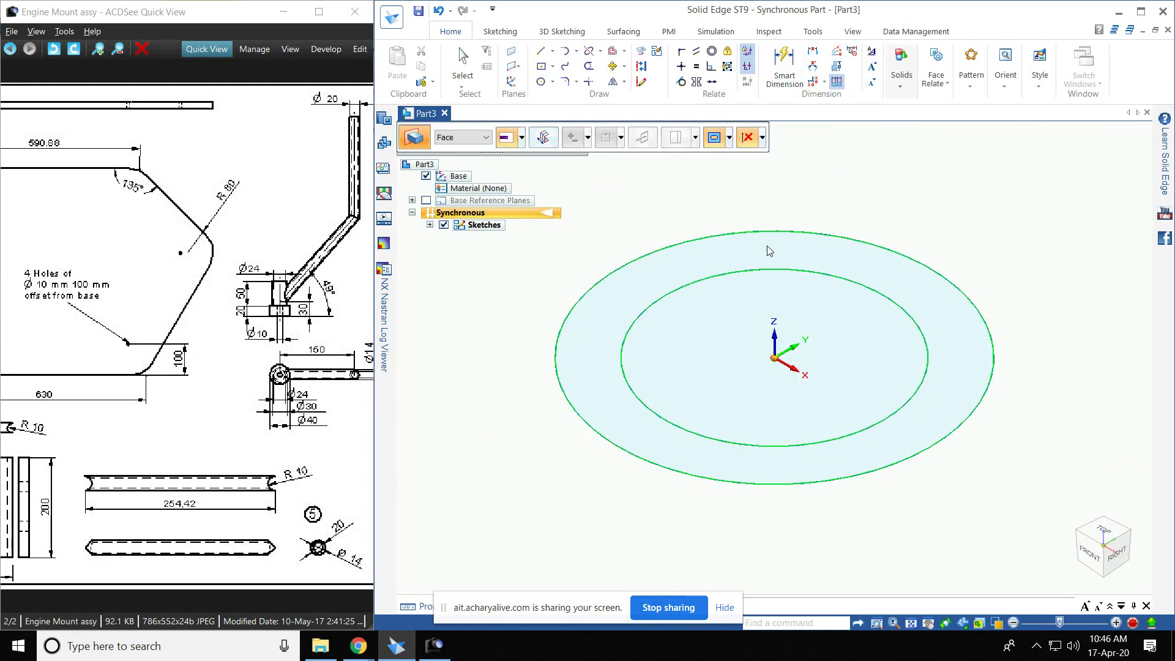
scroll(767, 246, "down", 3)
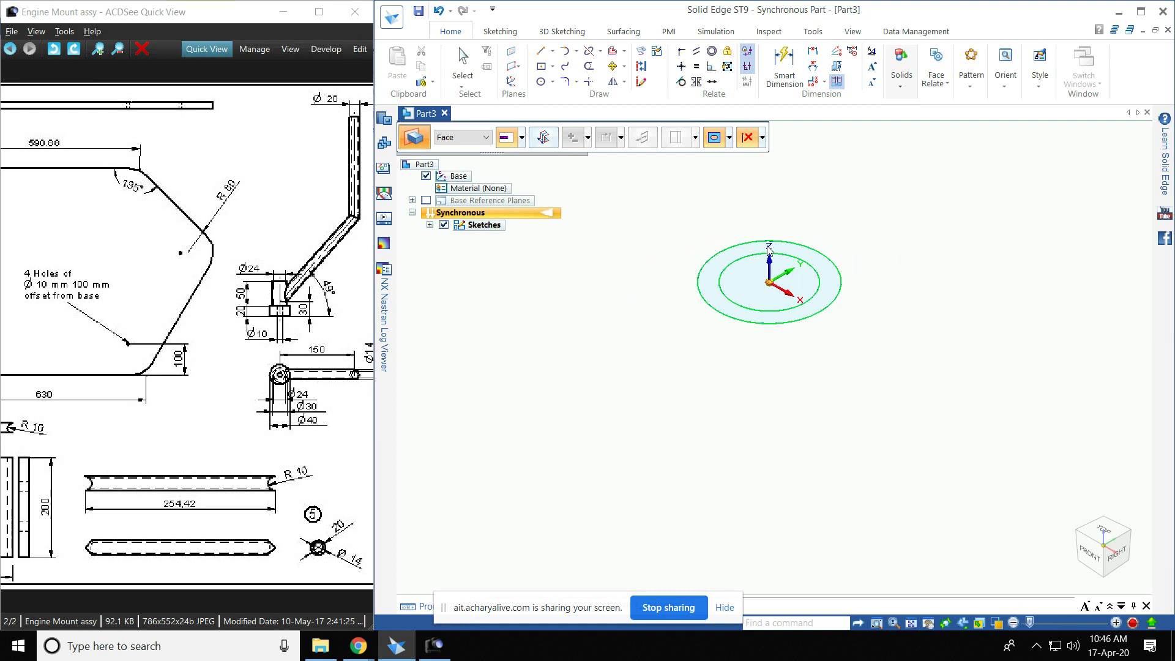
right_click(783, 202)
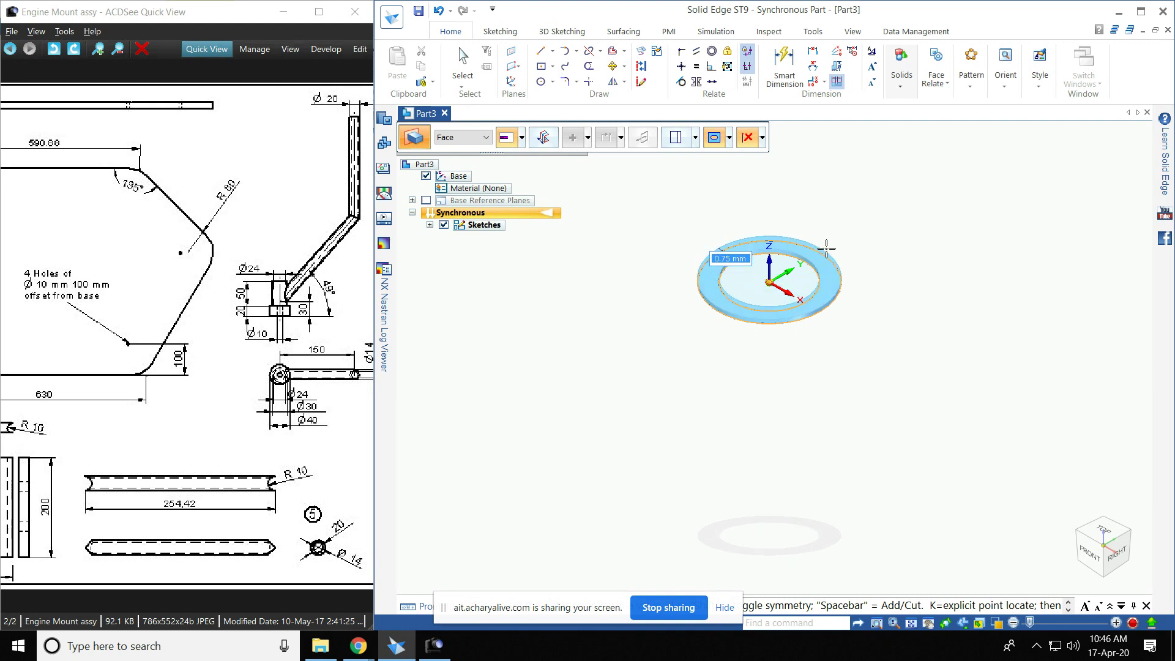
key("Escape")
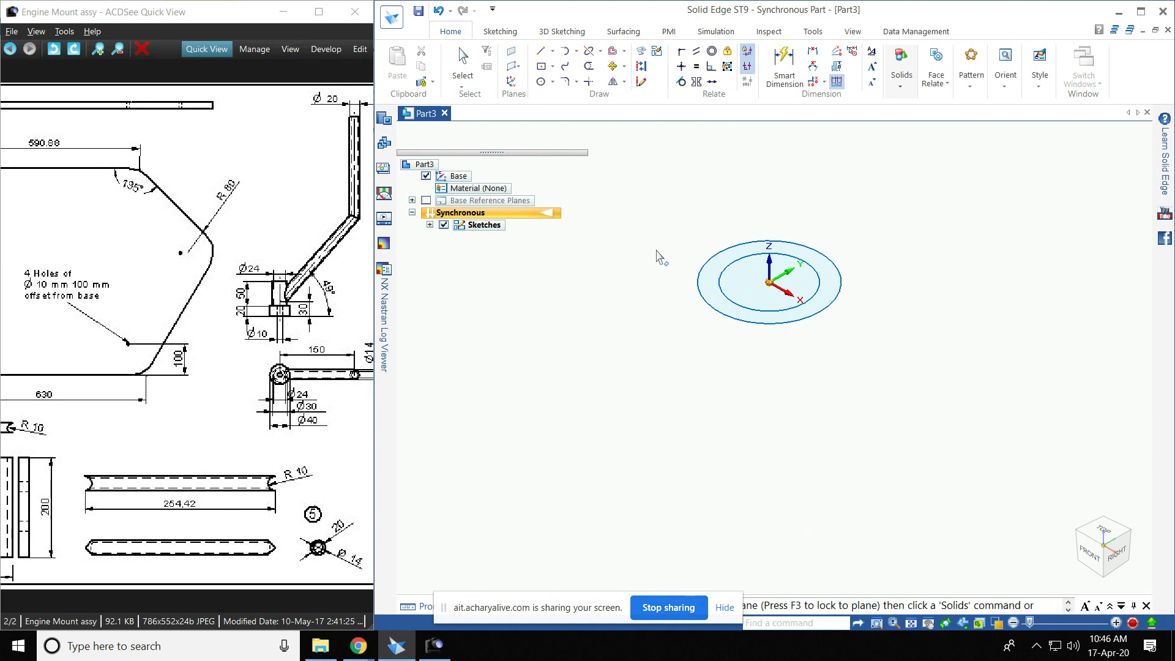
Step: Extrude only the outer 20 mm circle upward by about 8 mm, selecting it as a chain
left_click(904, 95)
left_click(937, 125)
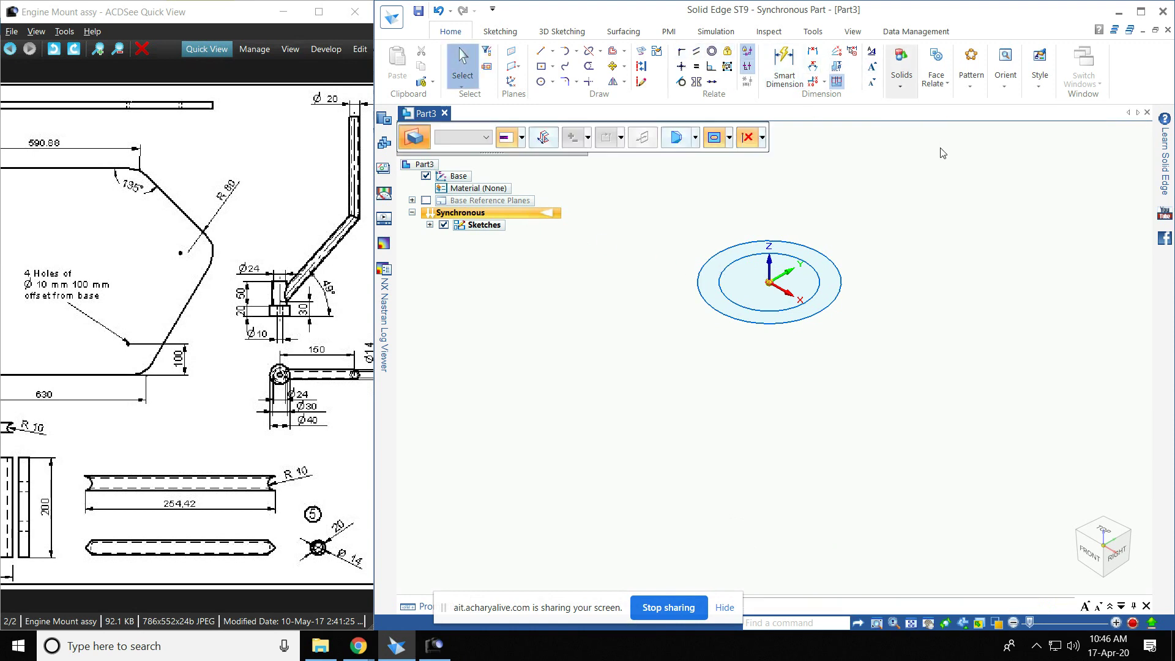
left_click(473, 141)
left_click(464, 149)
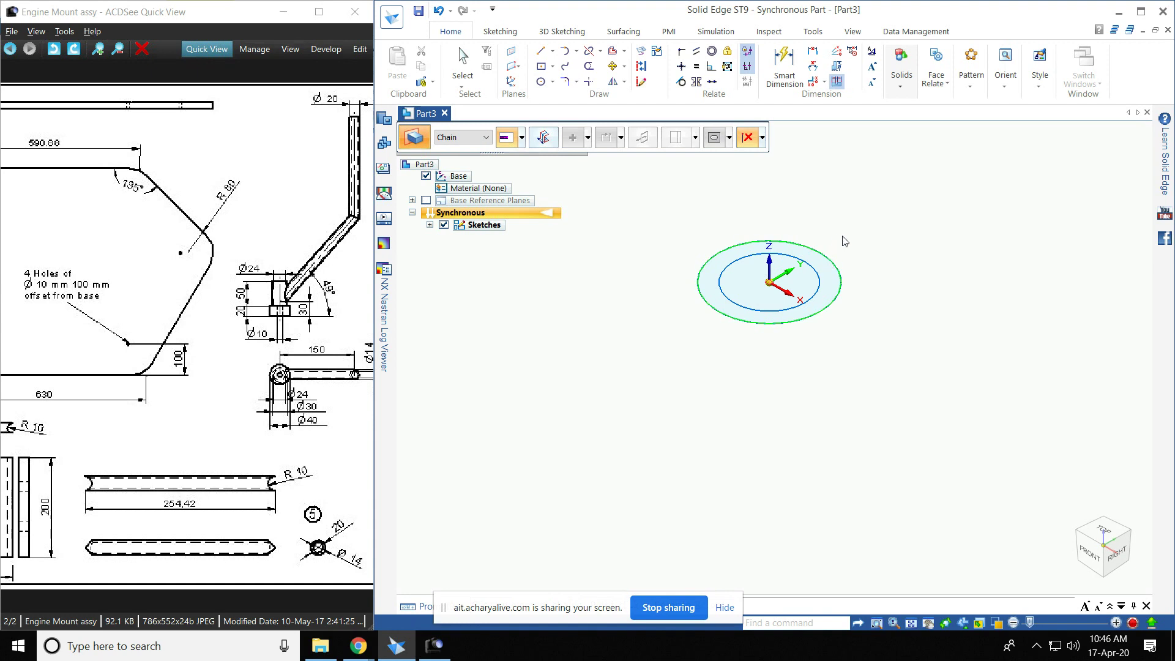
left_click(840, 229)
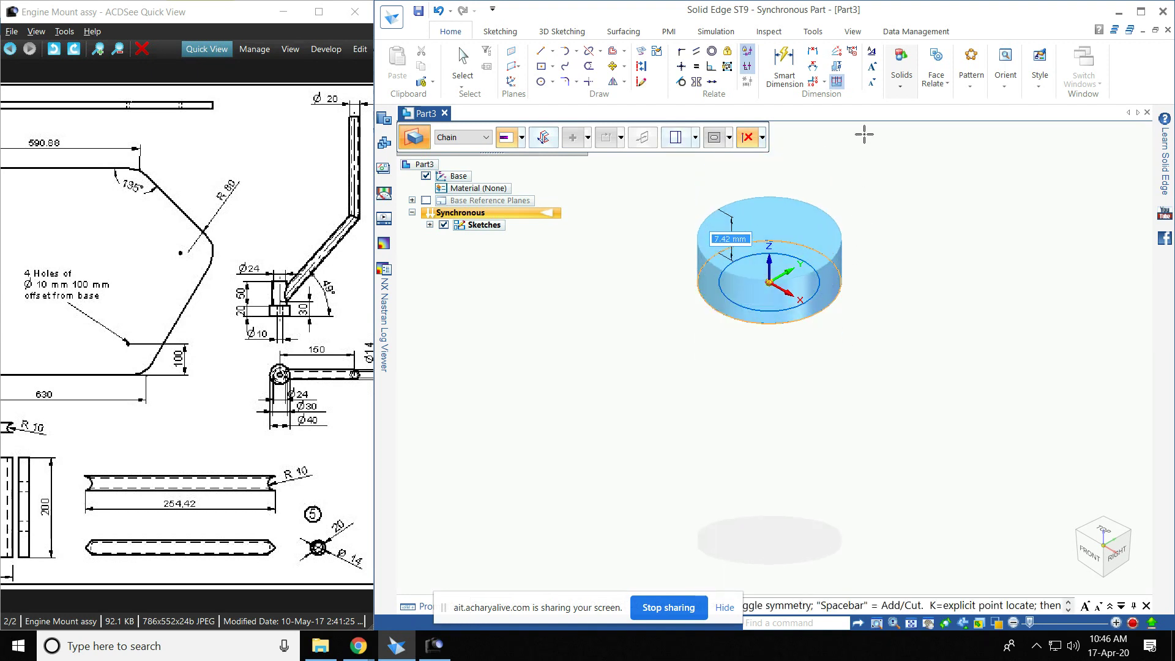
left_click(863, 208)
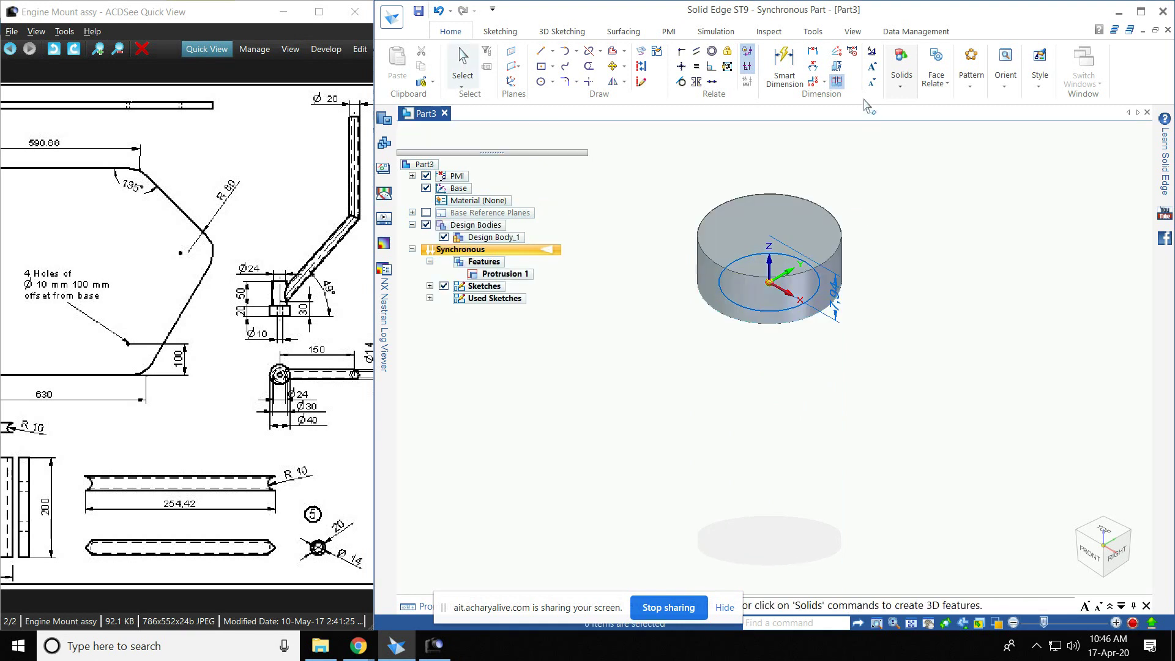
Step: Try to cut the inner circle out of the solid disc, and undo the disc extrusion while keeping both sketch circles
left_click(901, 87)
left_click(905, 132)
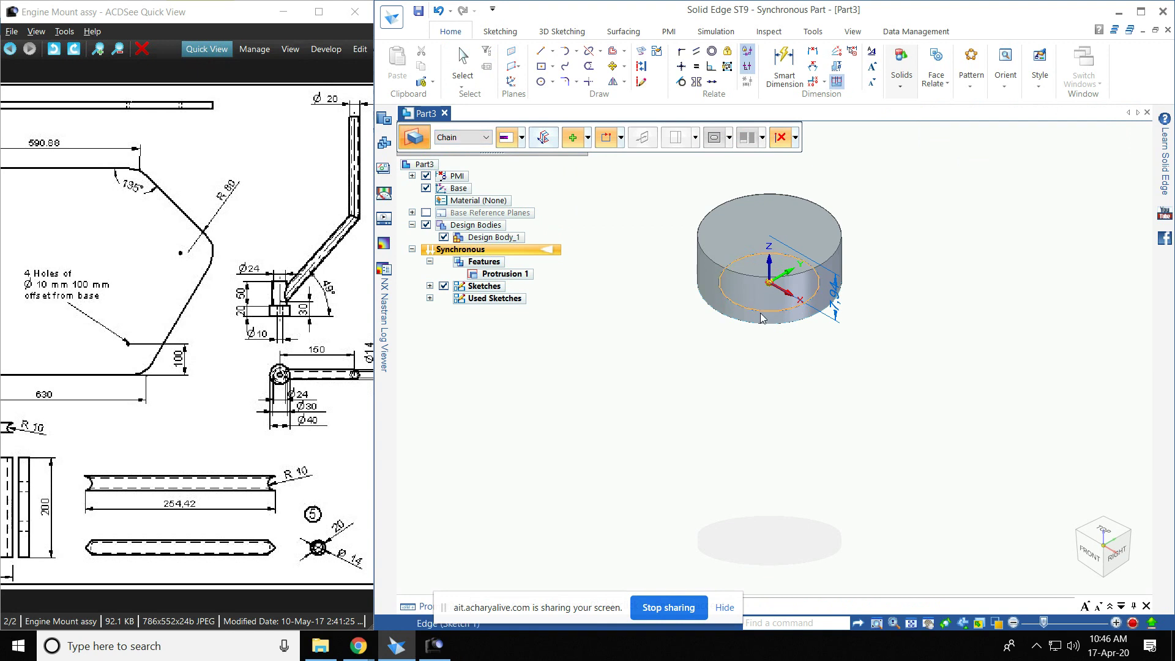
left_click(588, 138)
left_click(601, 177)
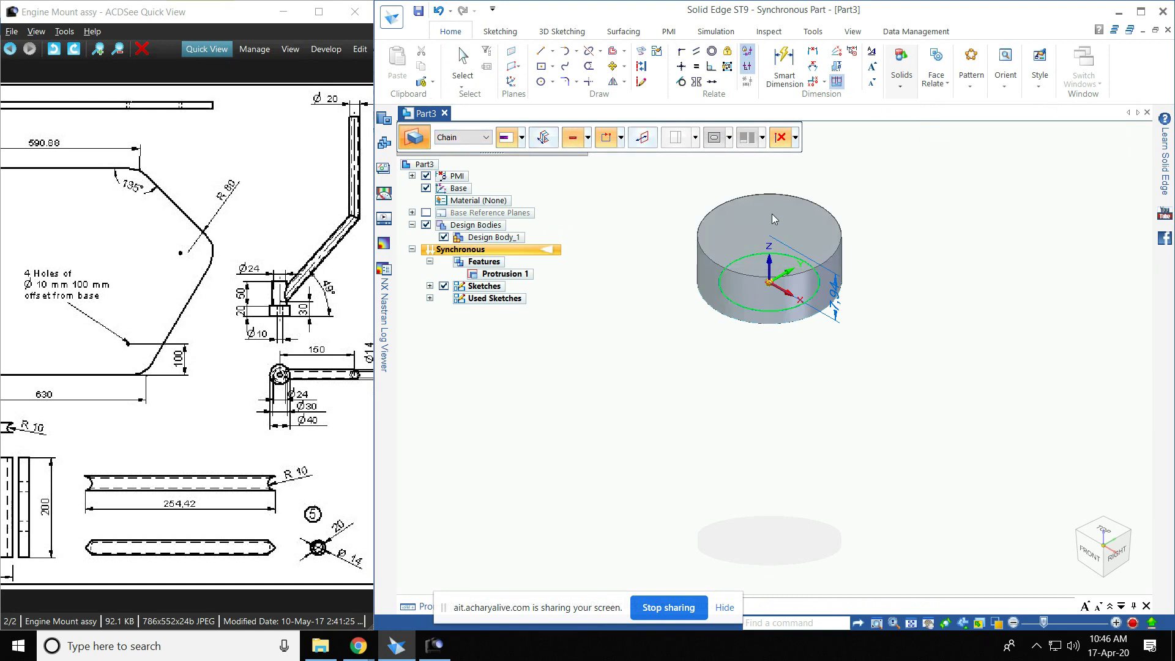
right_click(850, 191)
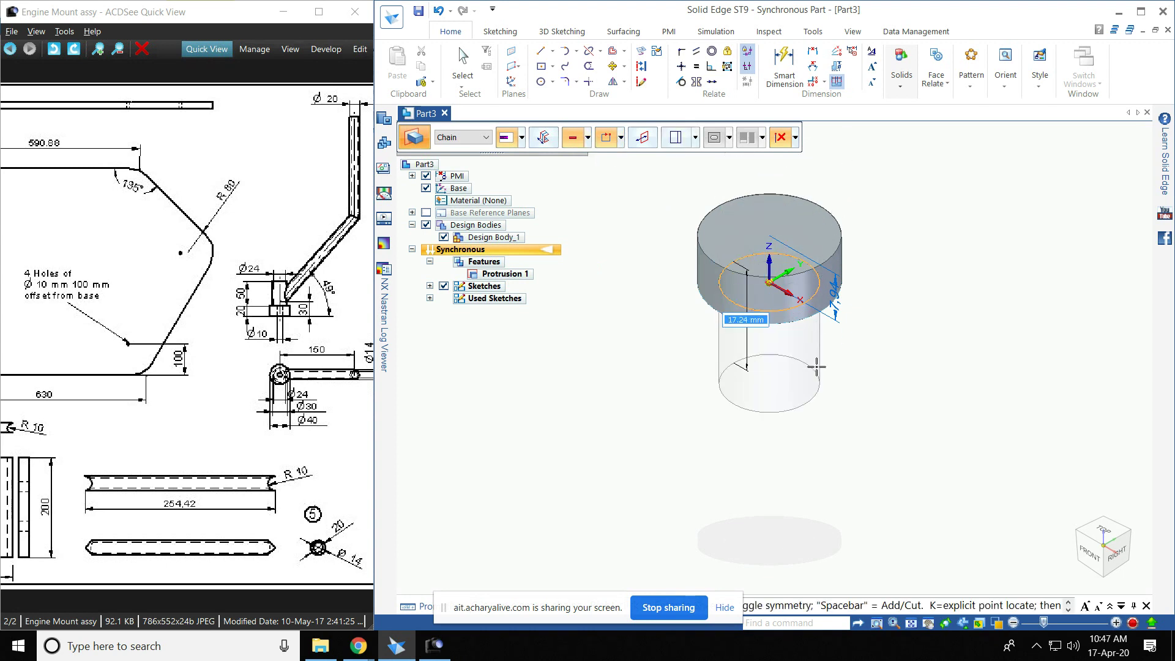
key("Escape")
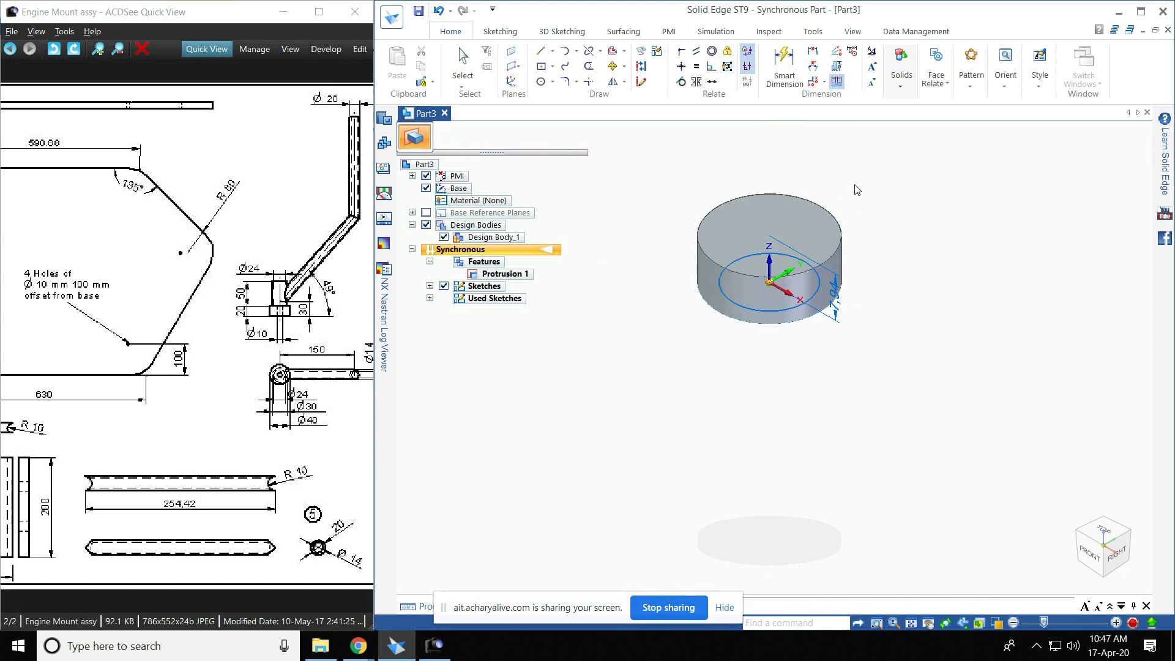
key("ctrl+z")
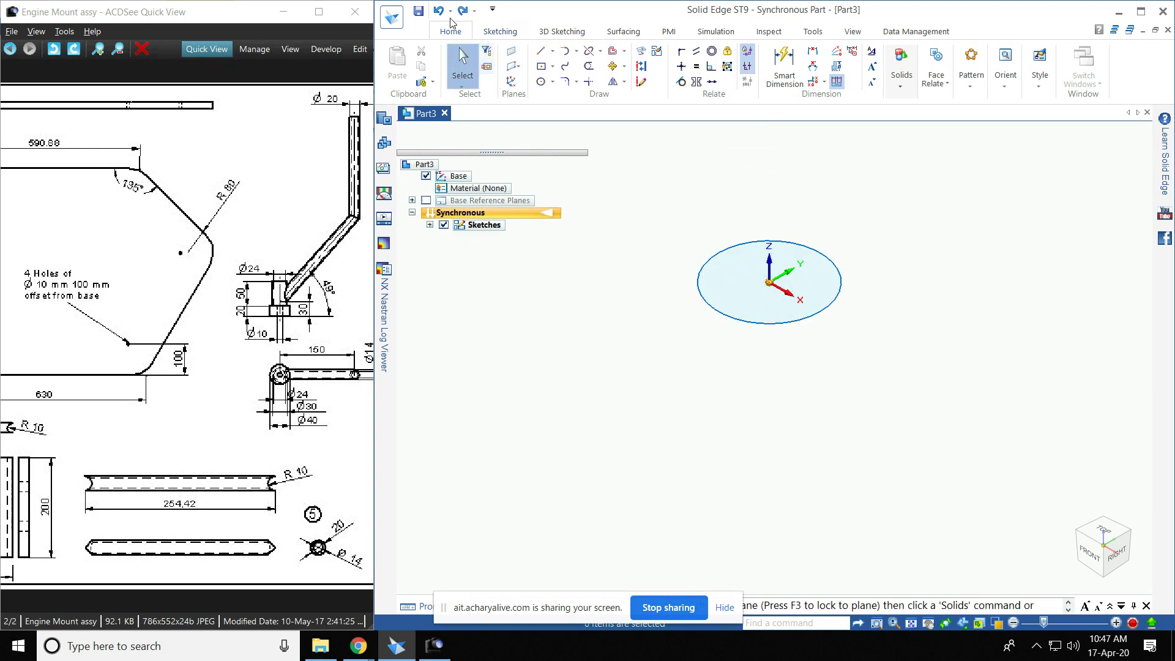
key("ctrl+z")
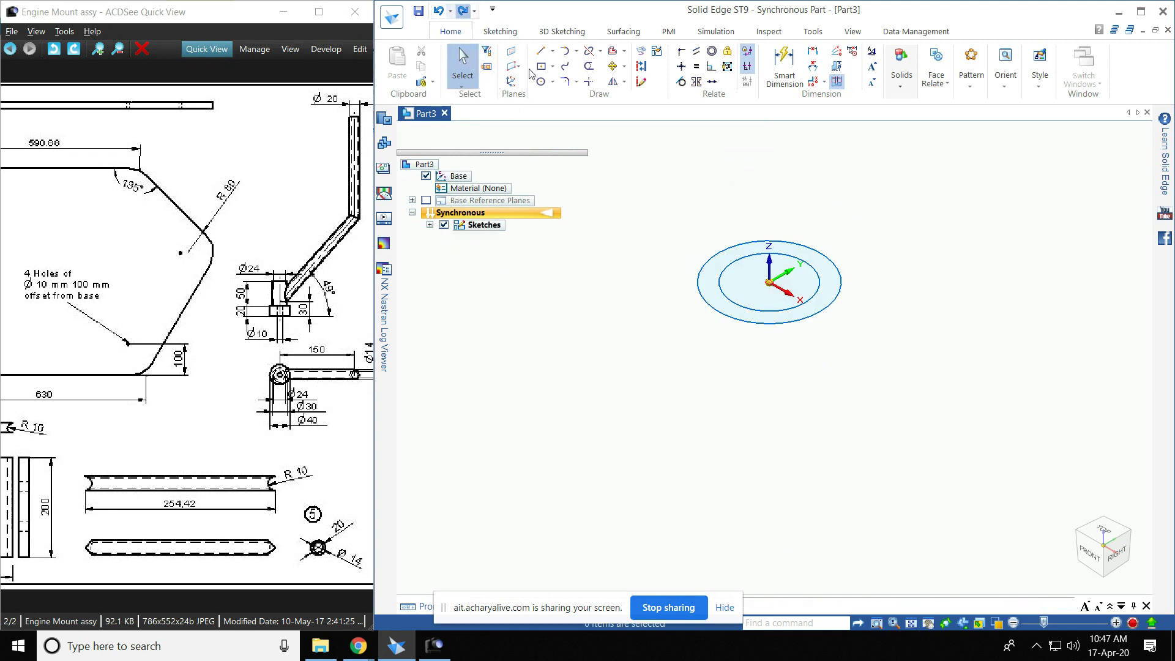
Step: Extrude the ring region between the two circles upward by 254.42 mm, using face selection
left_click(912, 79)
left_click(903, 126)
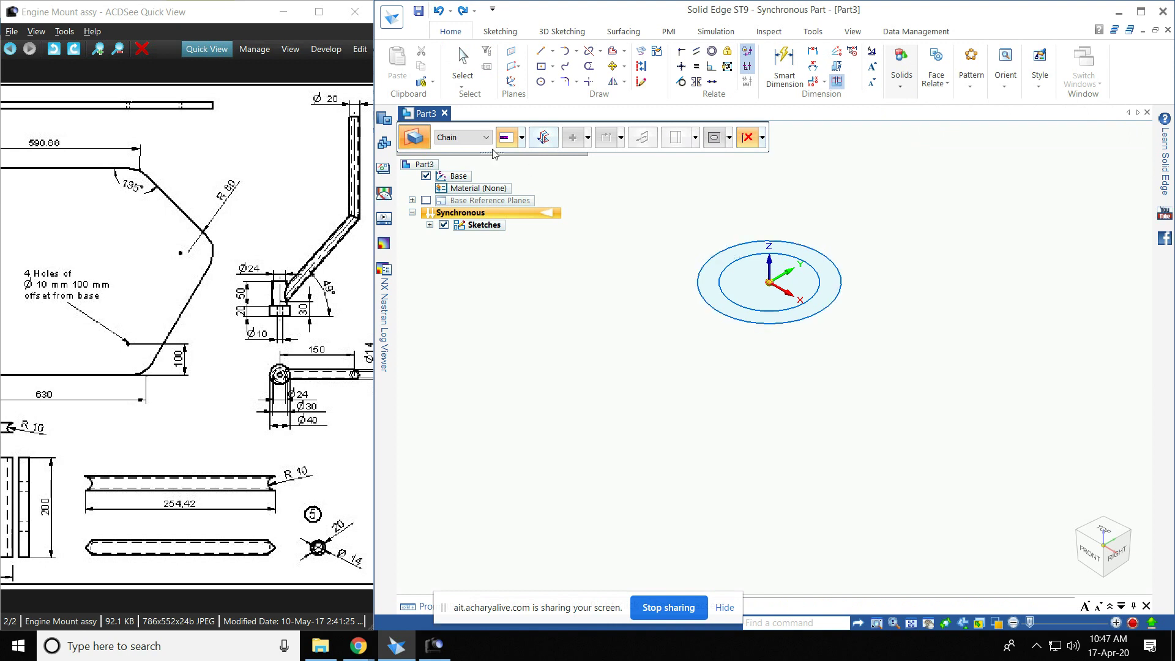
left_click(486, 137)
left_click(456, 156)
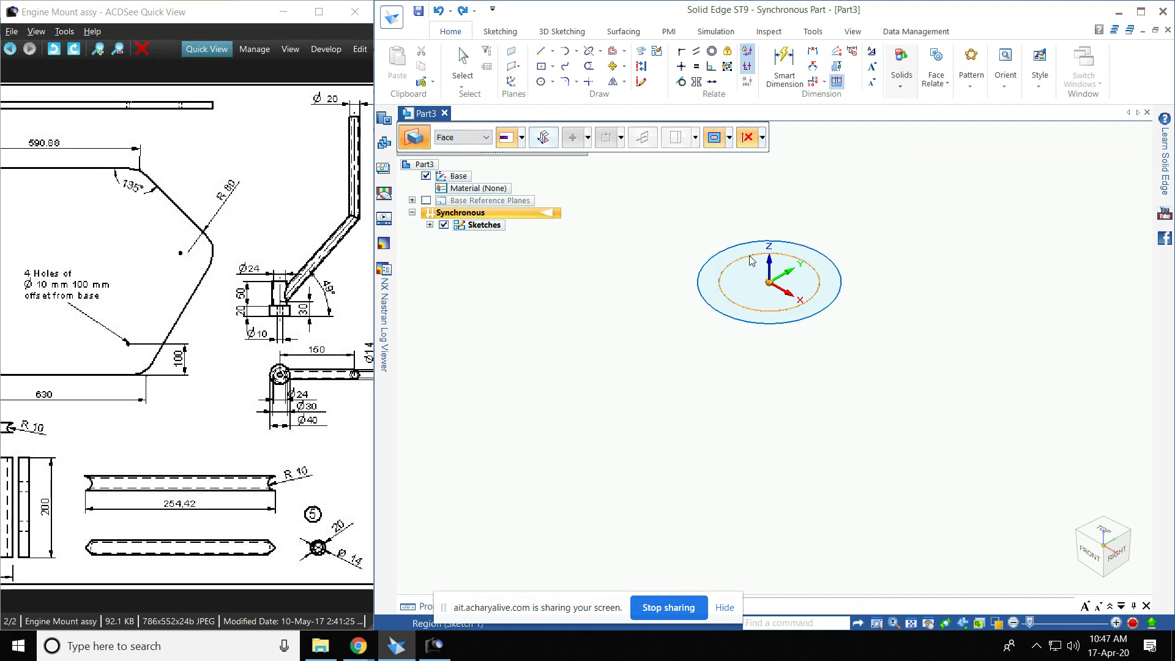
left_click(750, 253)
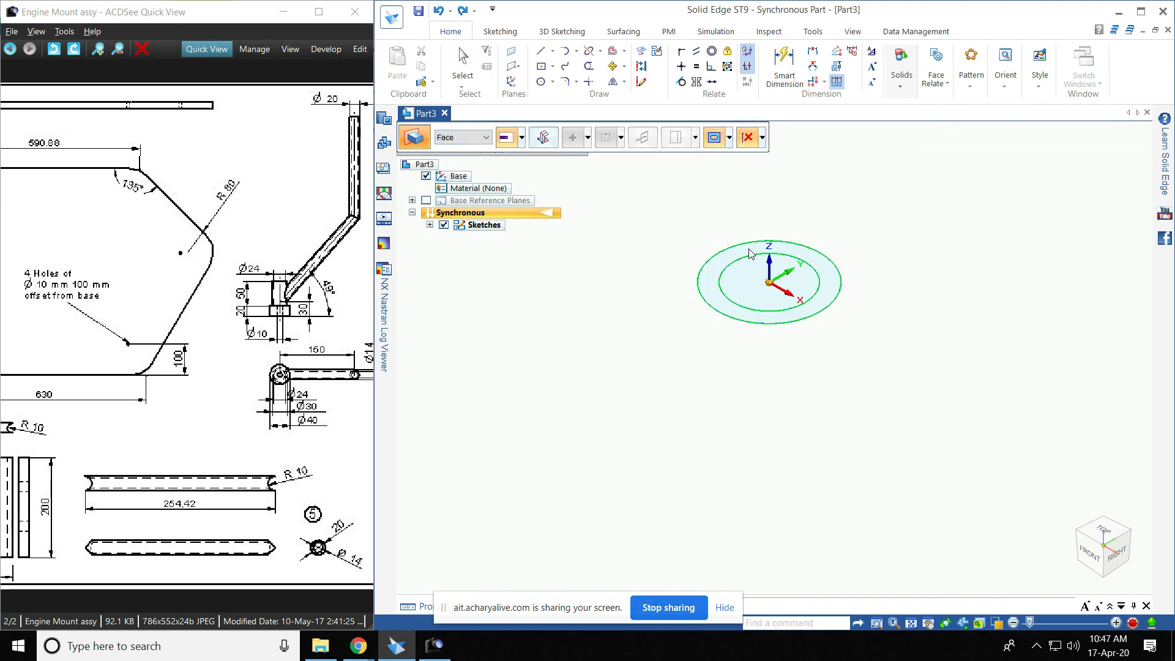
right_click(947, 313)
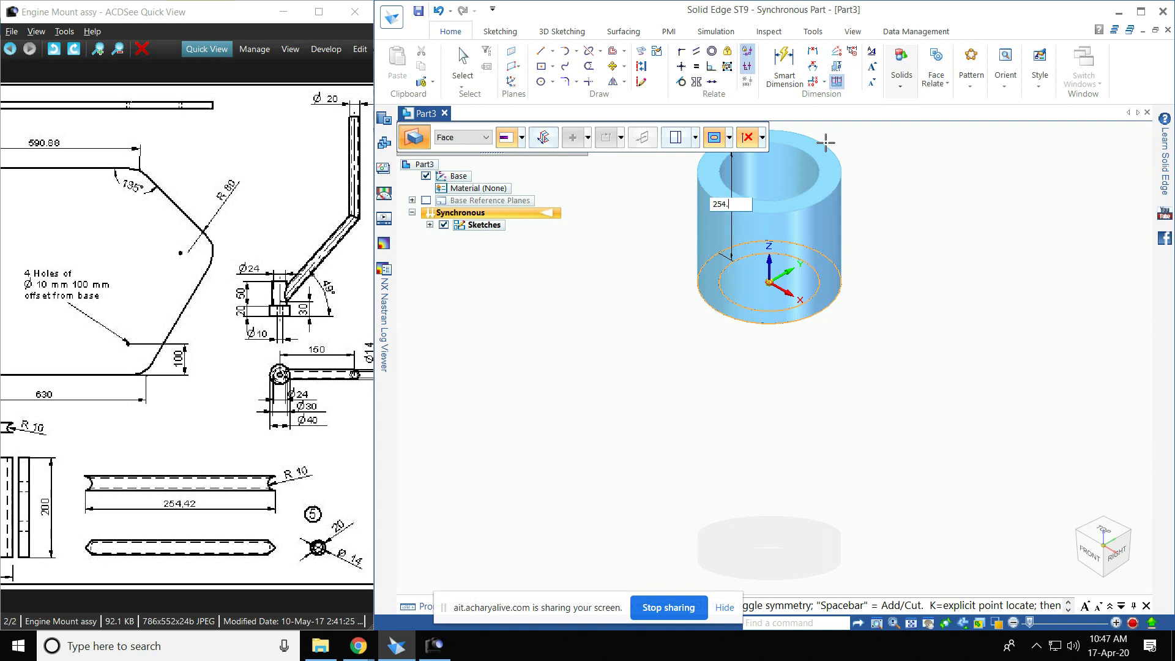
key("Return")
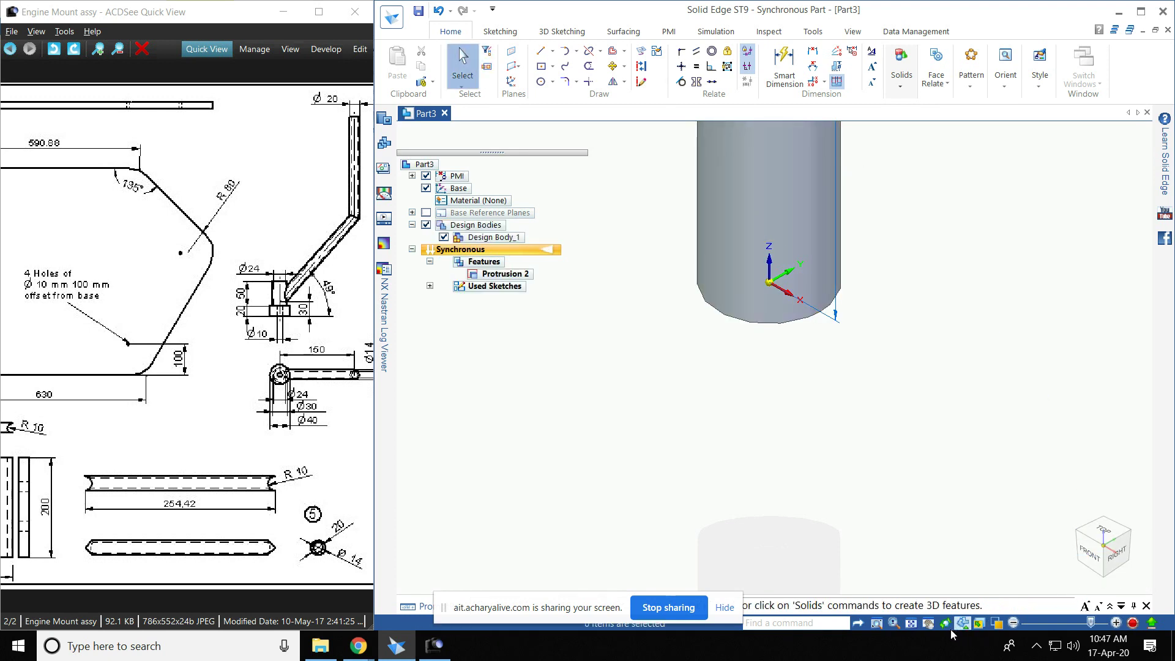
Step: Sketch a 10 mm radius semicircle centred on the origin across the bar's lower end in the front plane, closed with a straight line
left_click(911, 624)
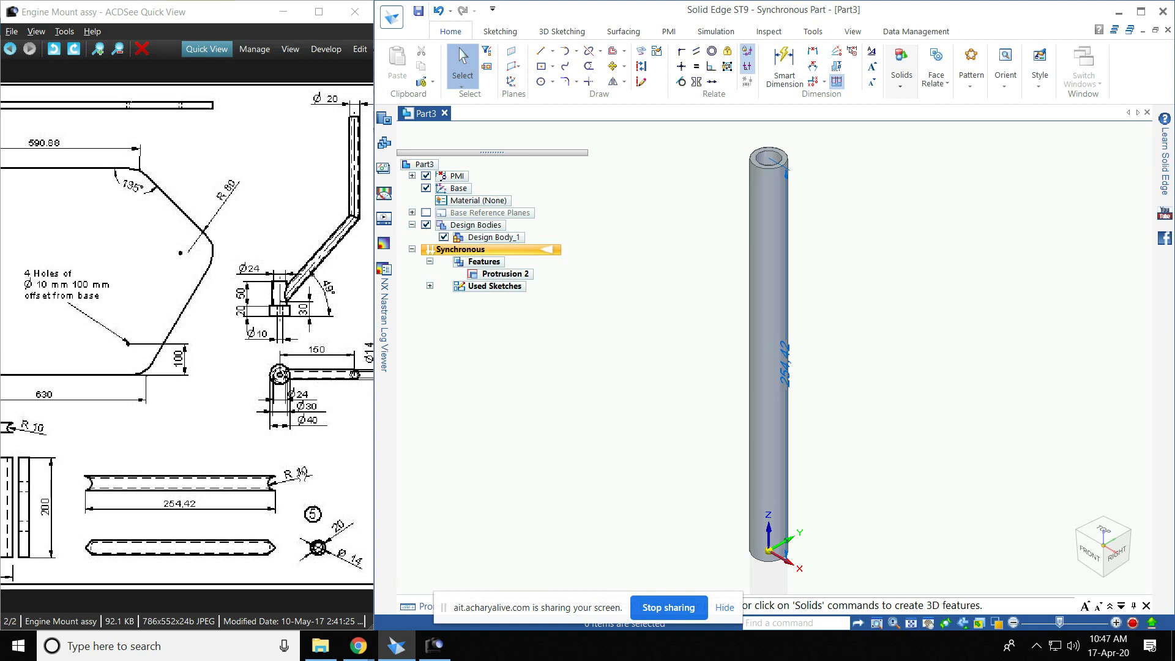
left_click(1090, 553)
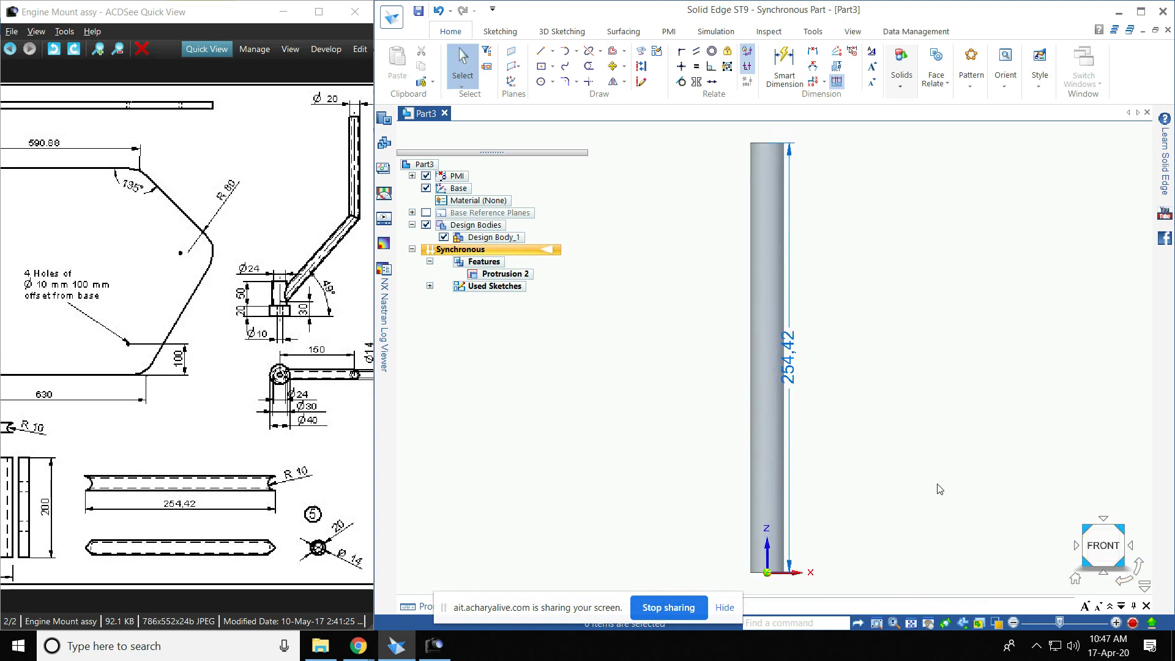
scroll(795, 578, "up", 5)
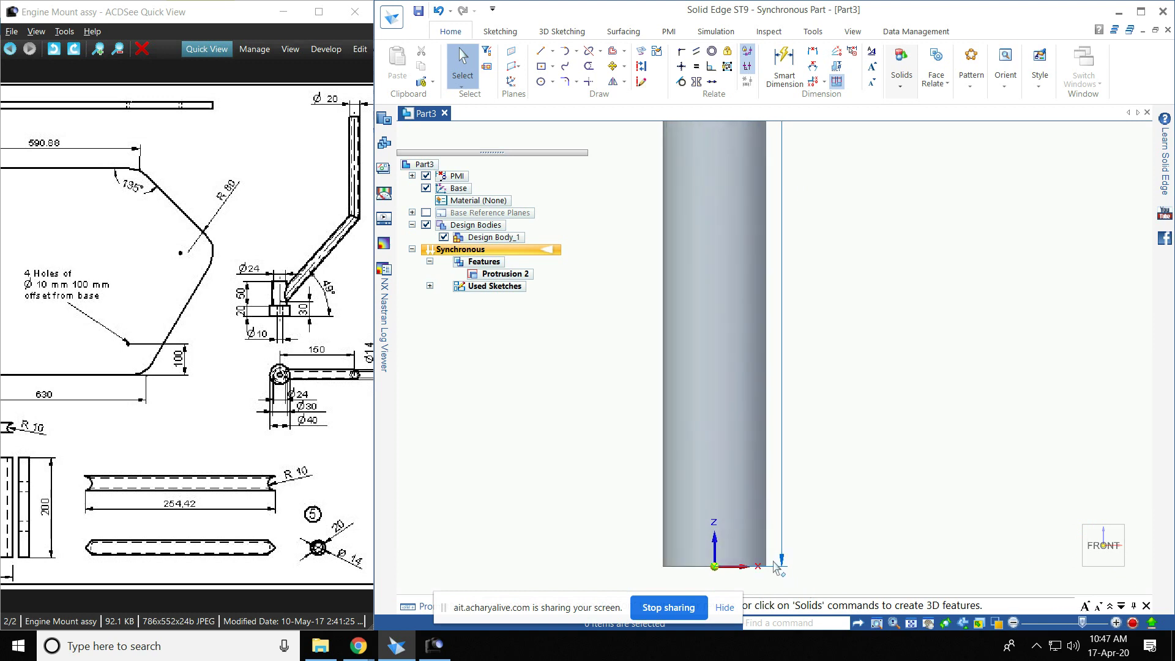
scroll(814, 556, "up", 3)
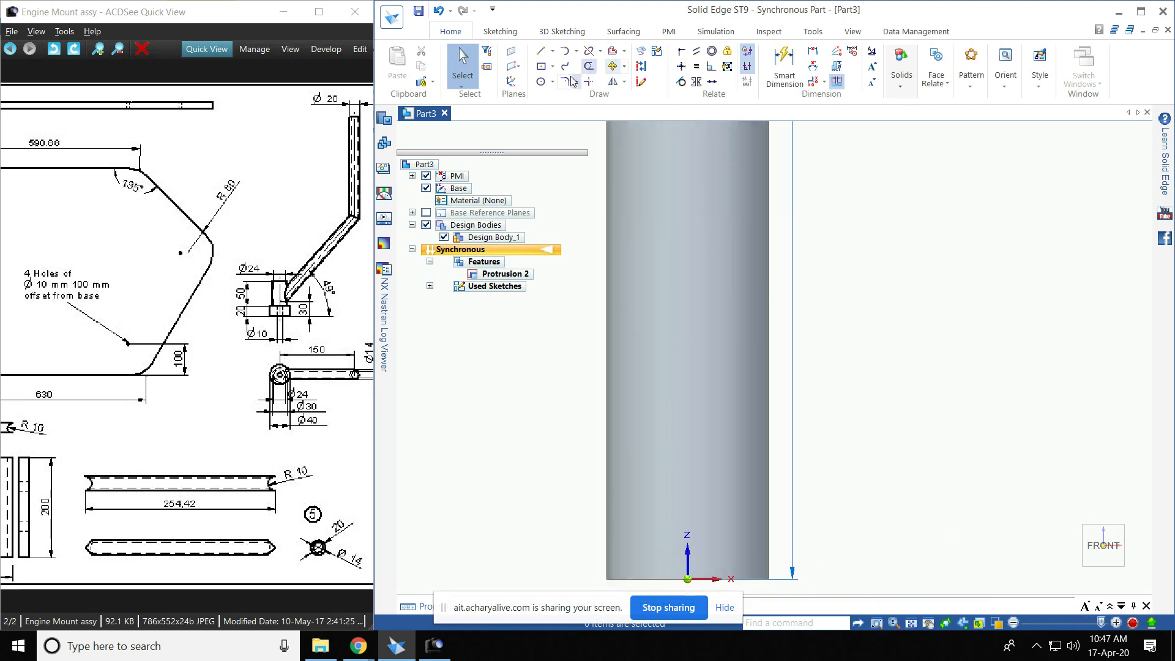
left_click(577, 54)
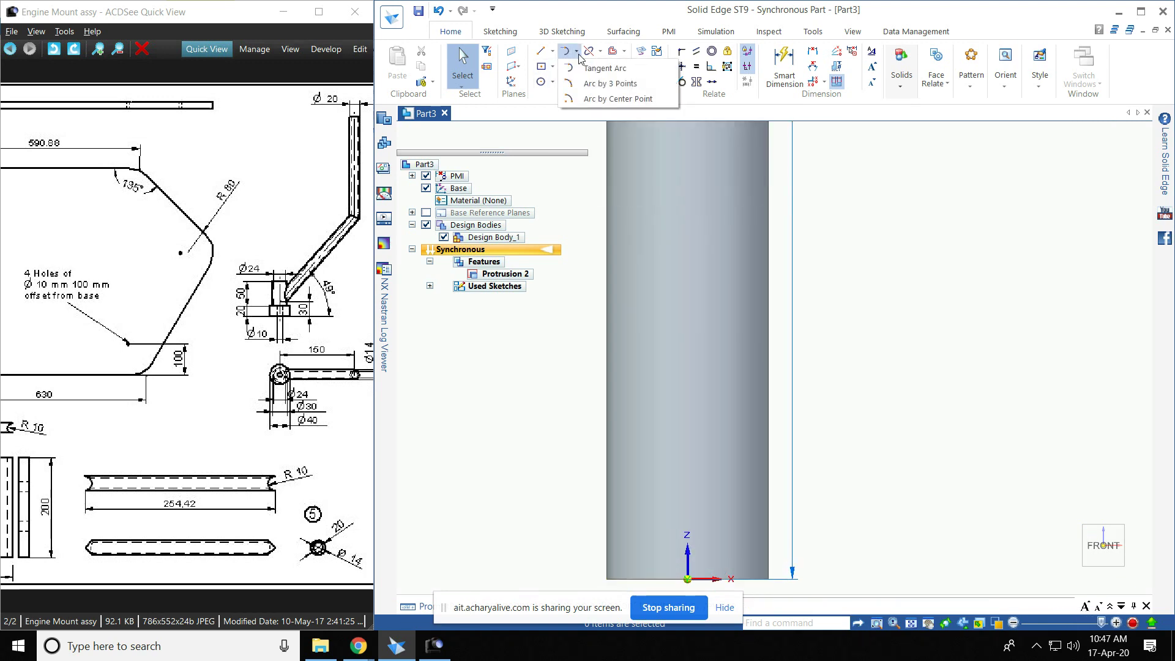
left_click(618, 98)
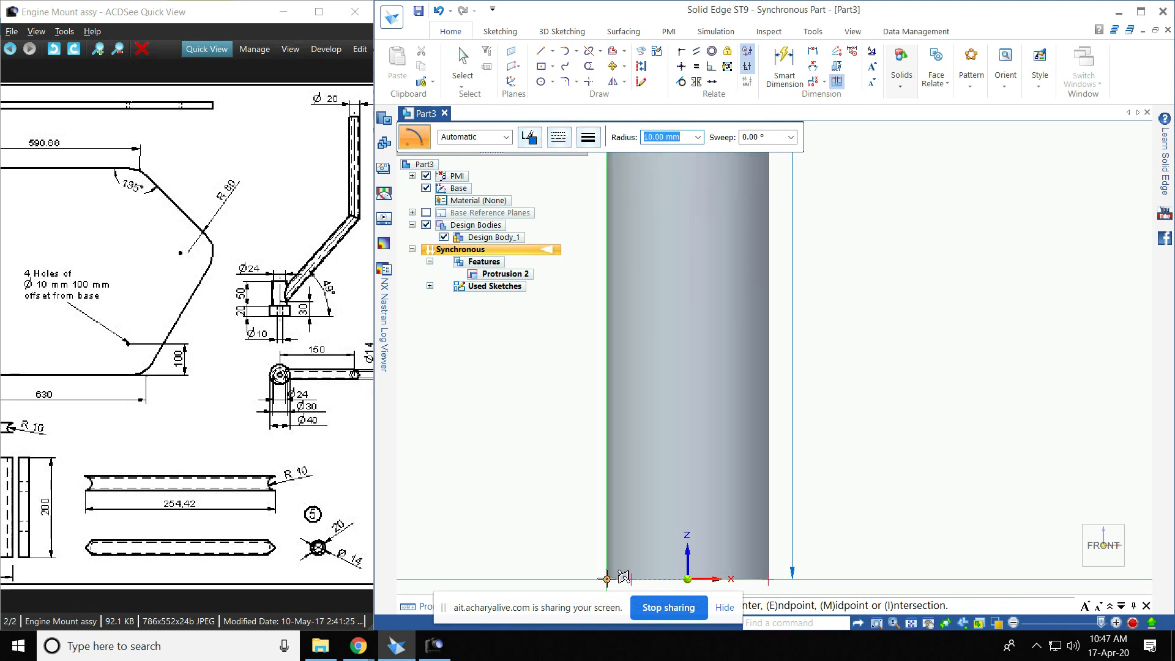
left_click(607, 578)
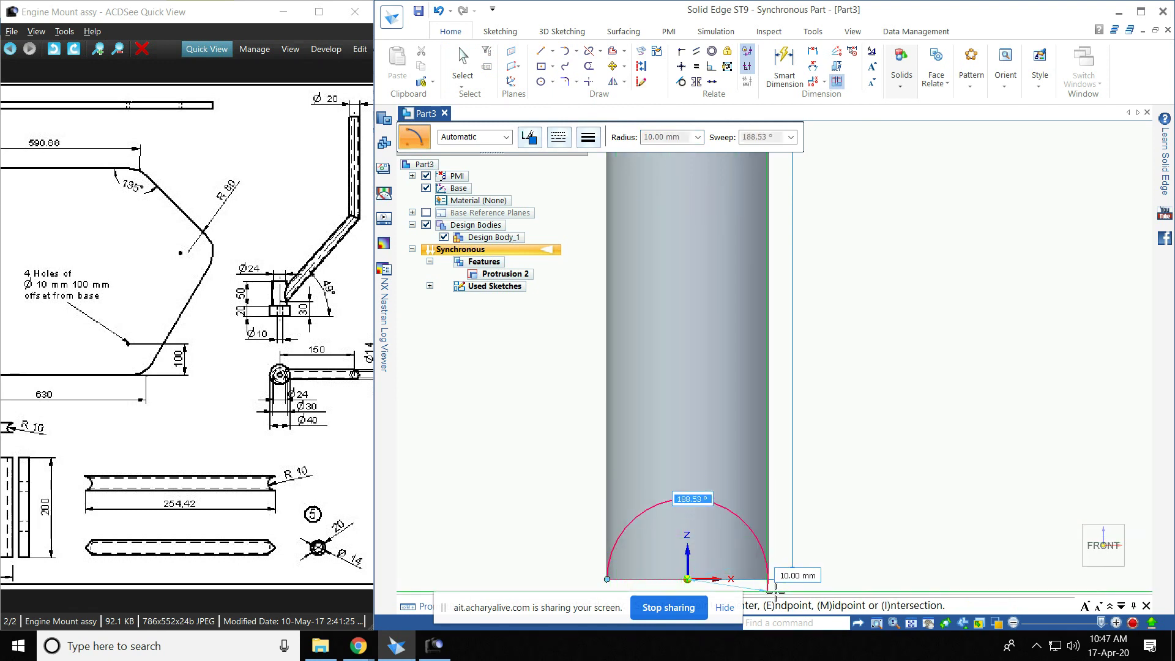
left_click(769, 578)
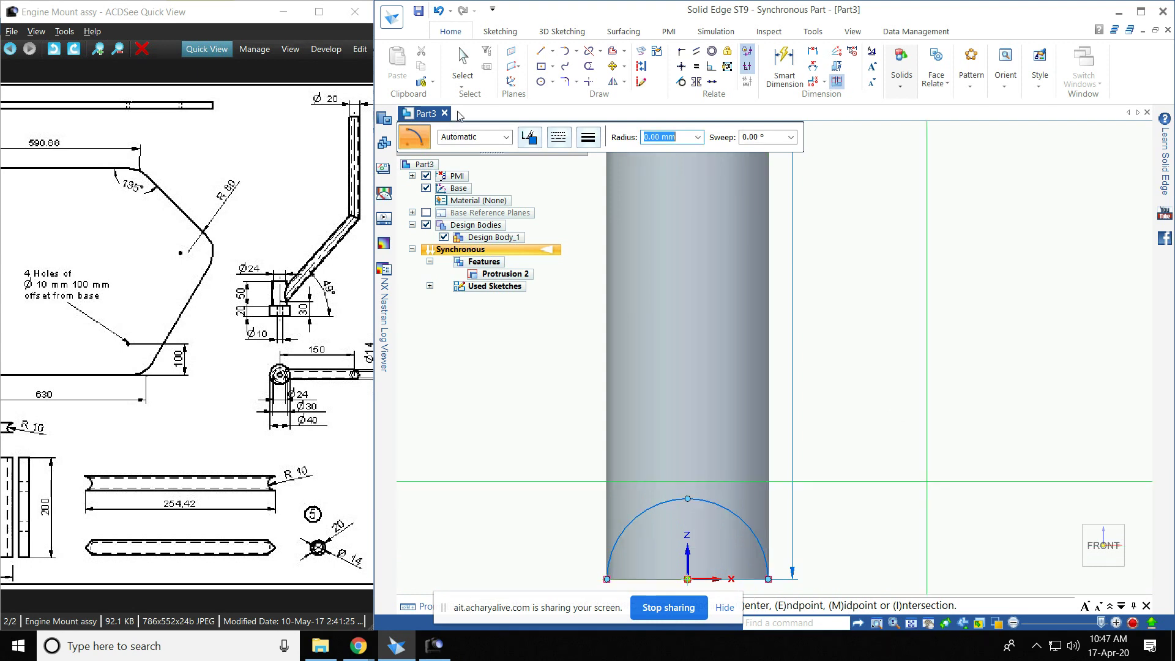
left_click(540, 51)
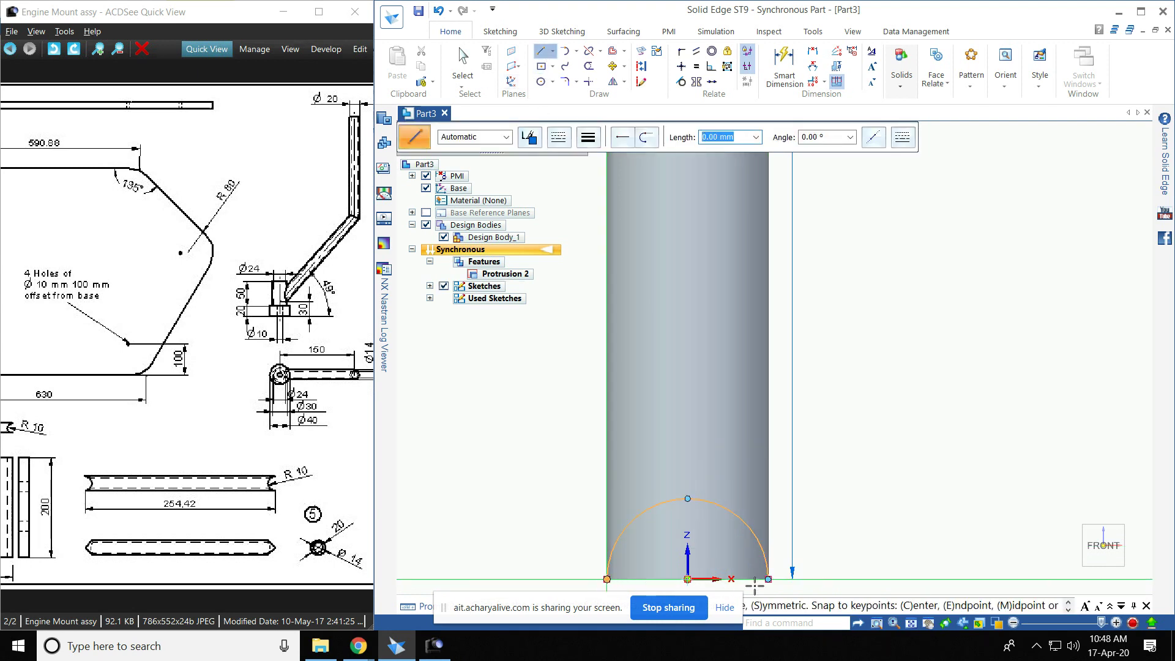
left_click(606, 579)
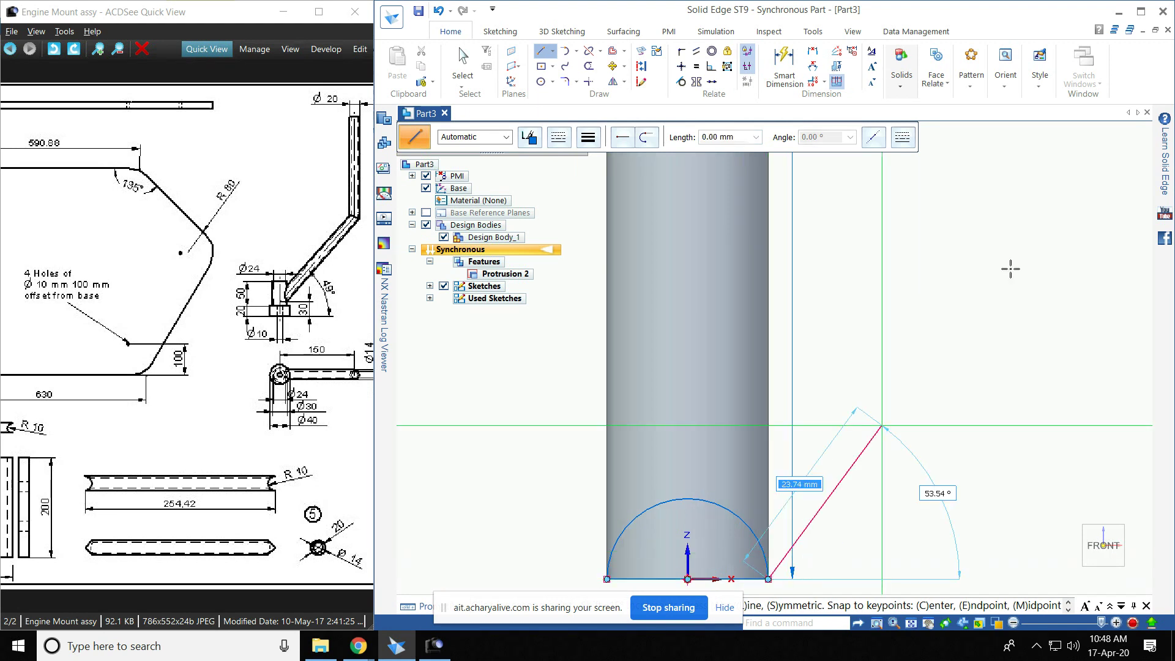
Step: Sketch a 10 mm radius semicircle centred on the bar's upper end edge, curving into the bar, and close it with a straight line
scroll(950, 500, "down", 3)
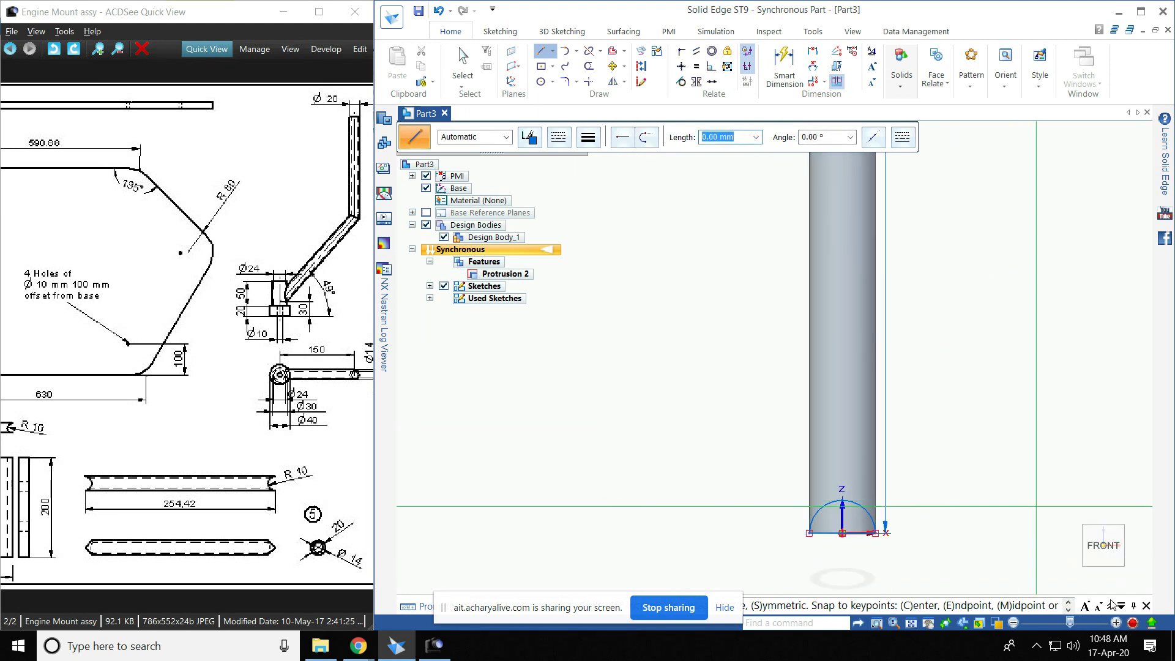
left_click(1109, 536)
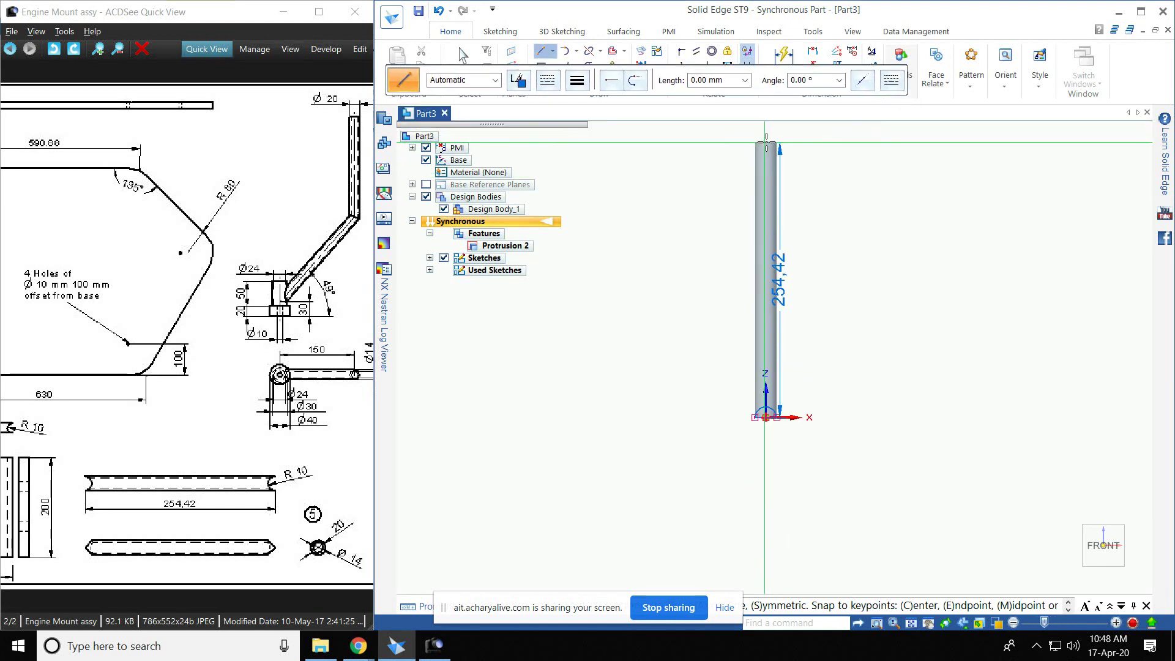
scroll(765, 135, "up", 3)
scroll(765, 136, "up", 3)
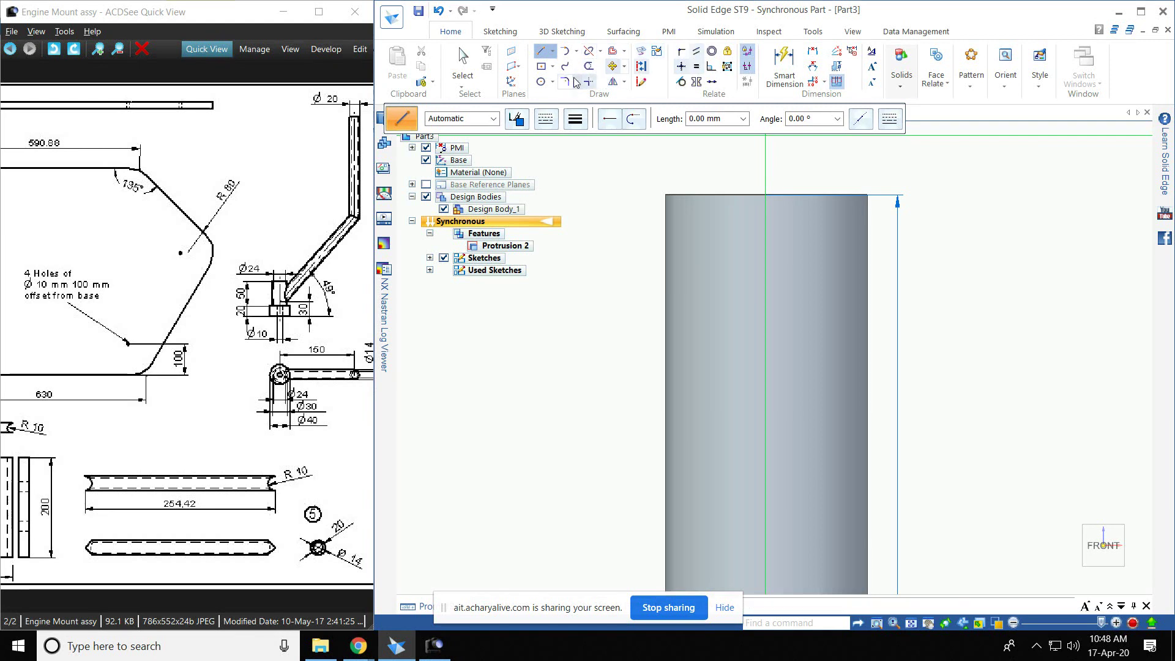
left_click(576, 52)
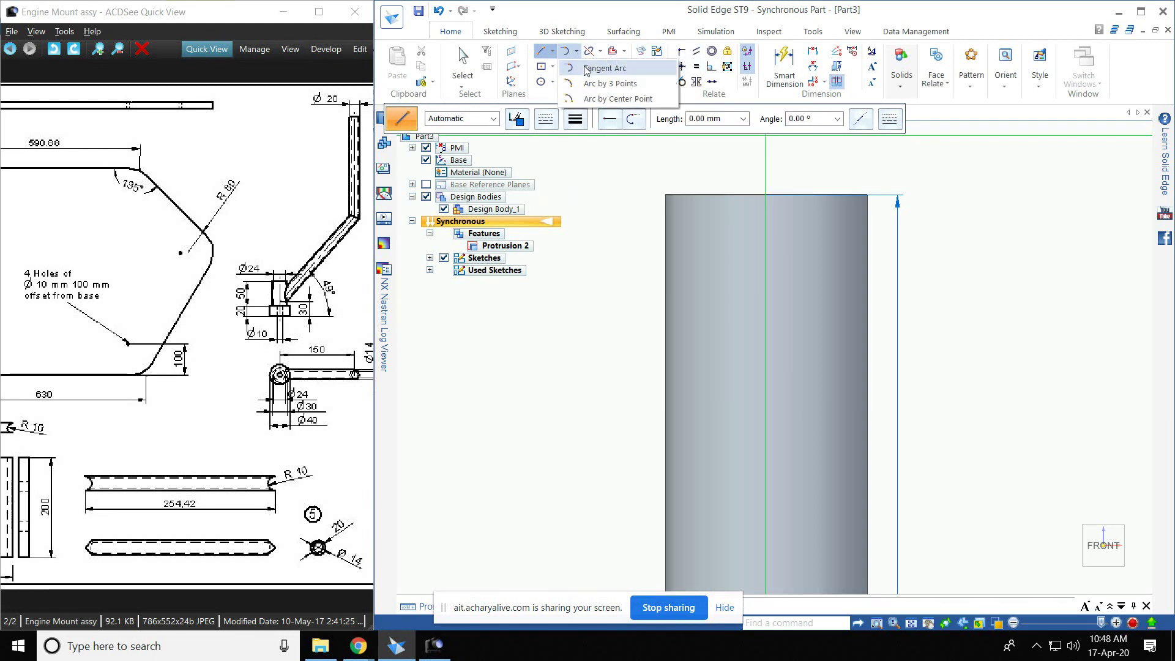
left_click(603, 103)
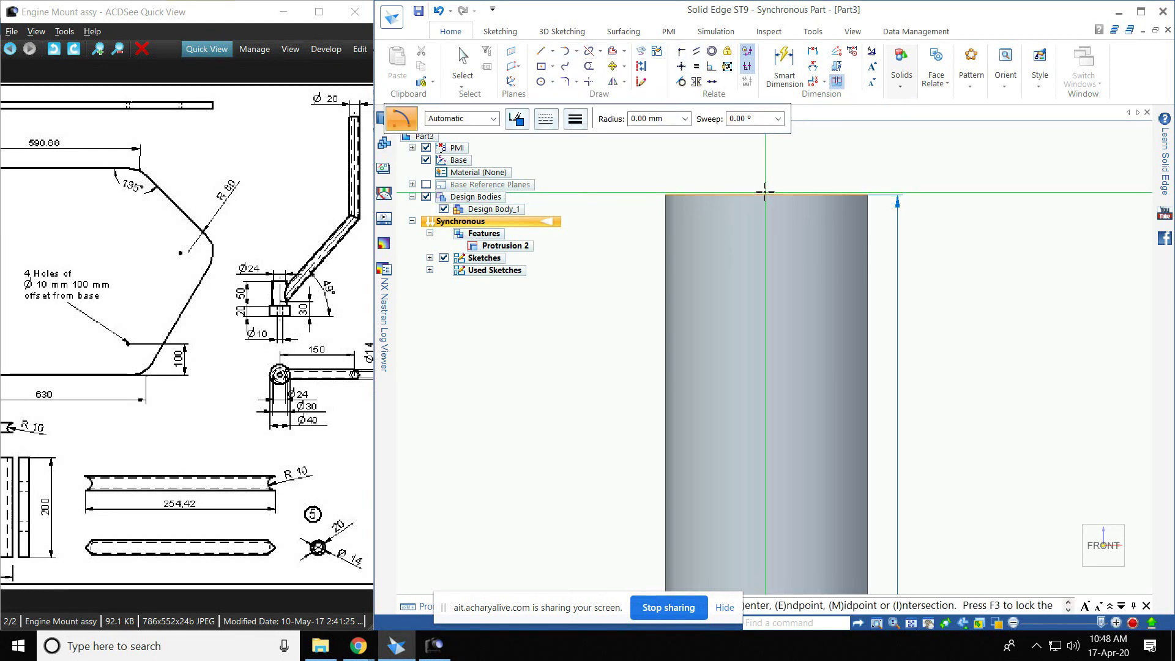
left_click(766, 195)
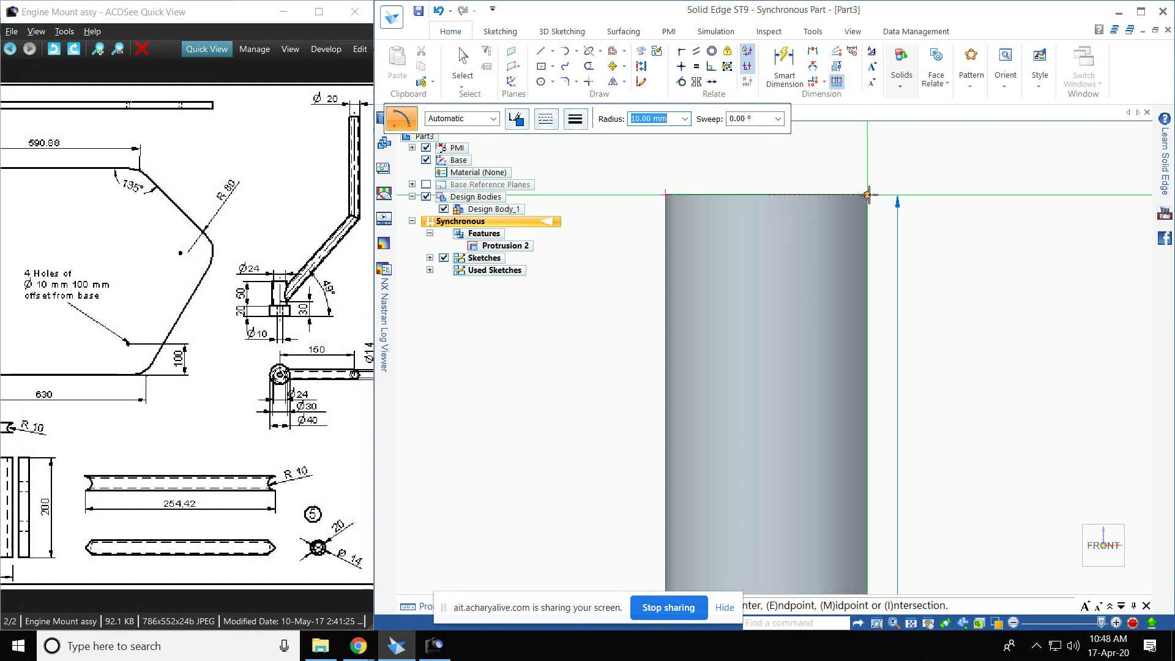
left_click(868, 196)
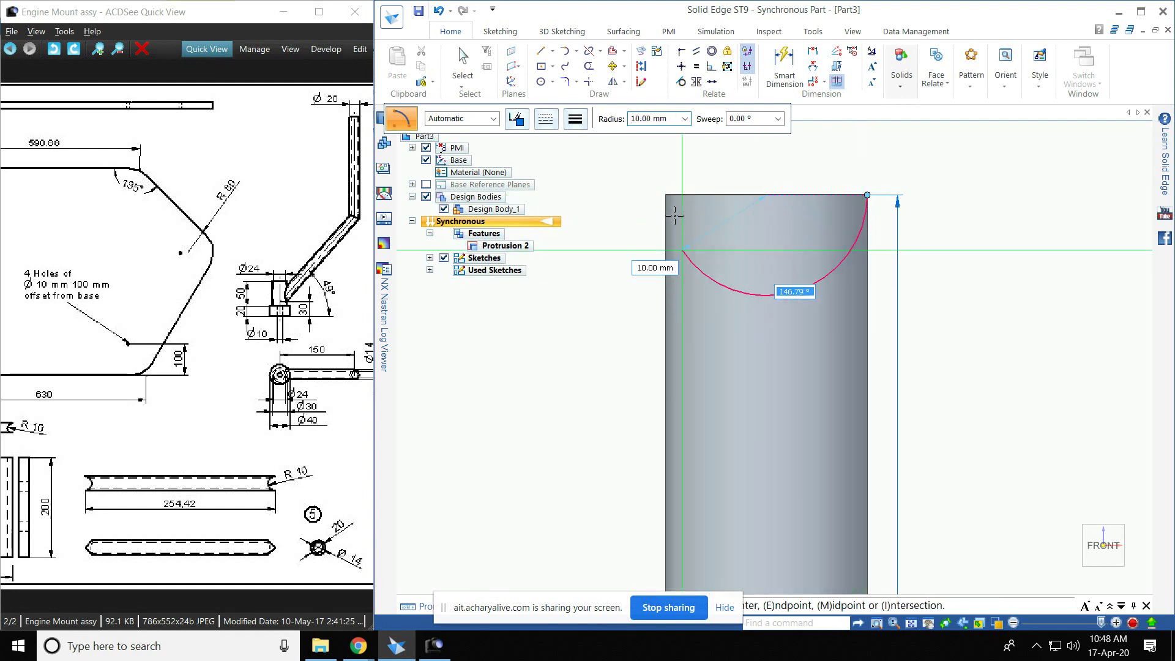
left_click(665, 195)
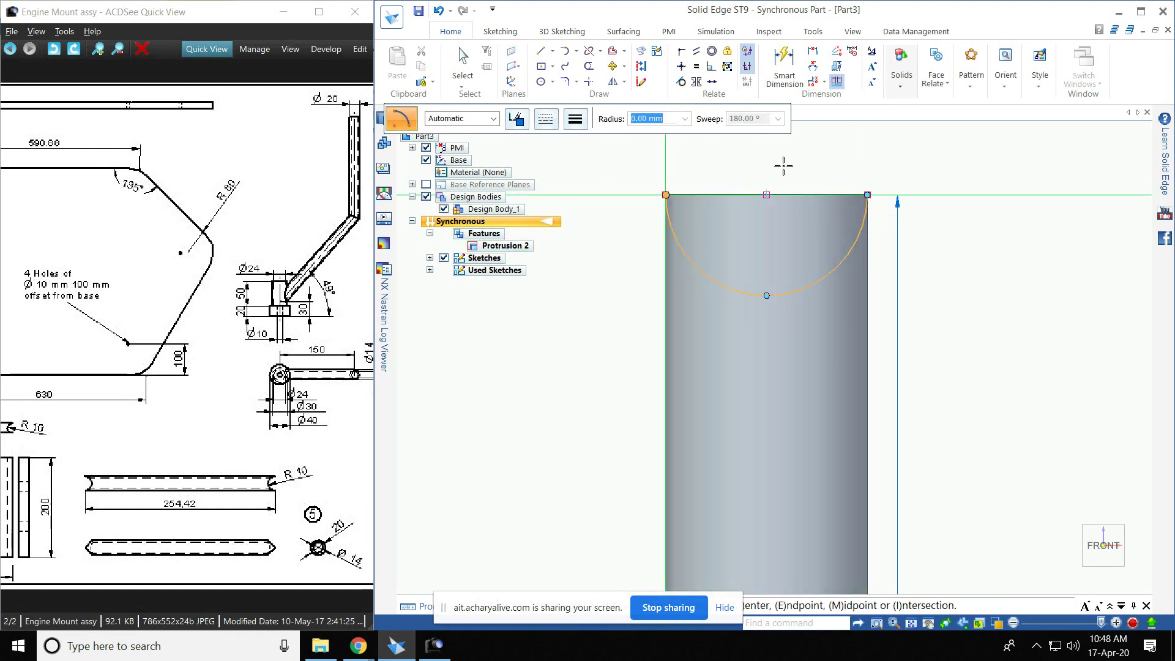
left_click(540, 51)
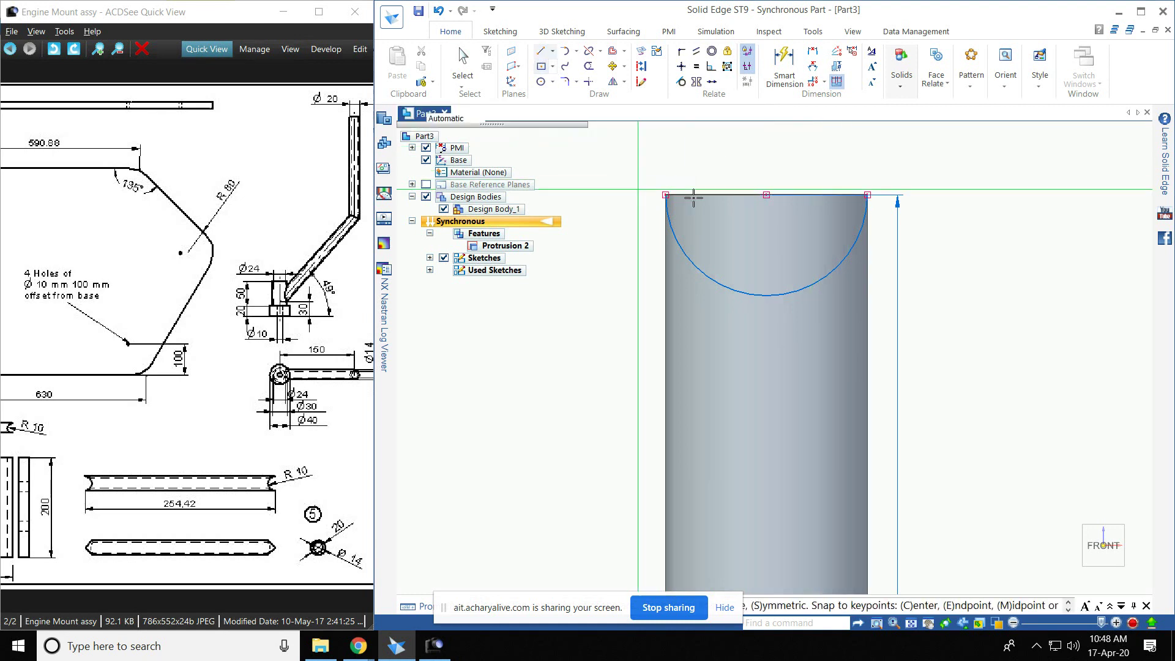
left_click(667, 196)
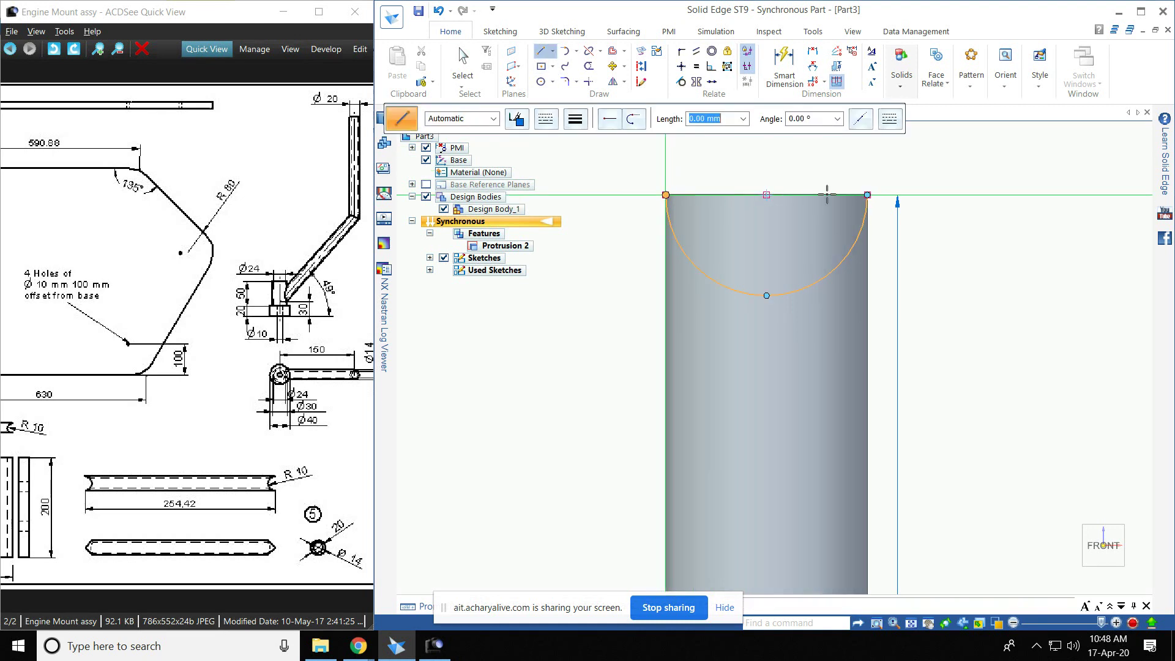
left_click(867, 195)
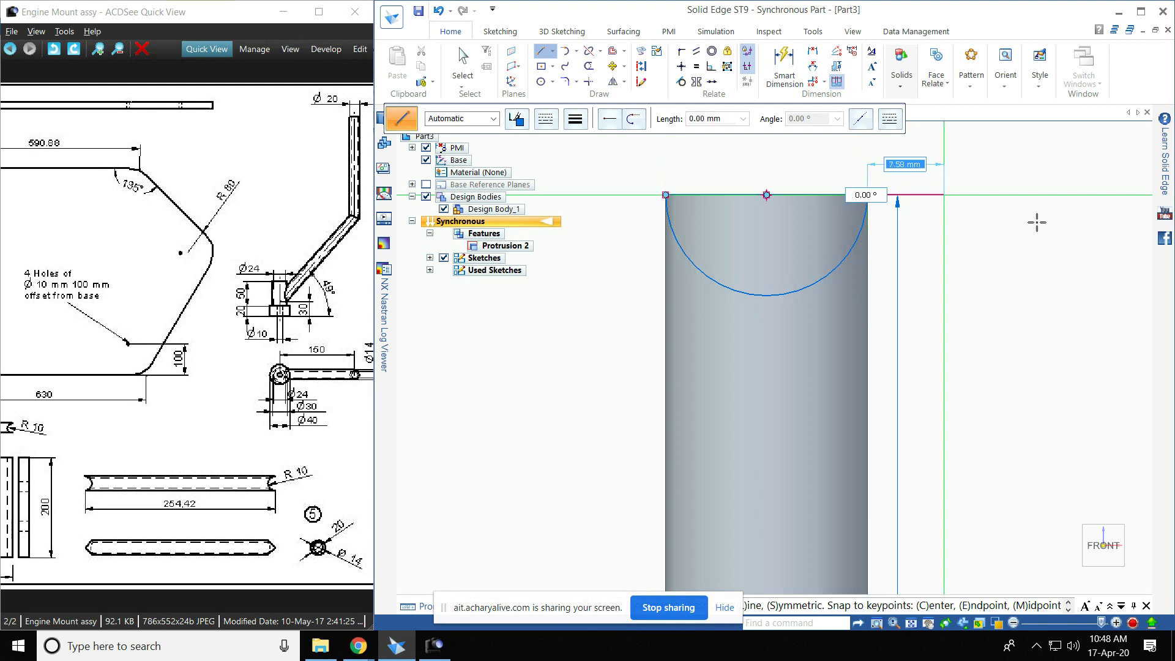
left_click(1075, 577)
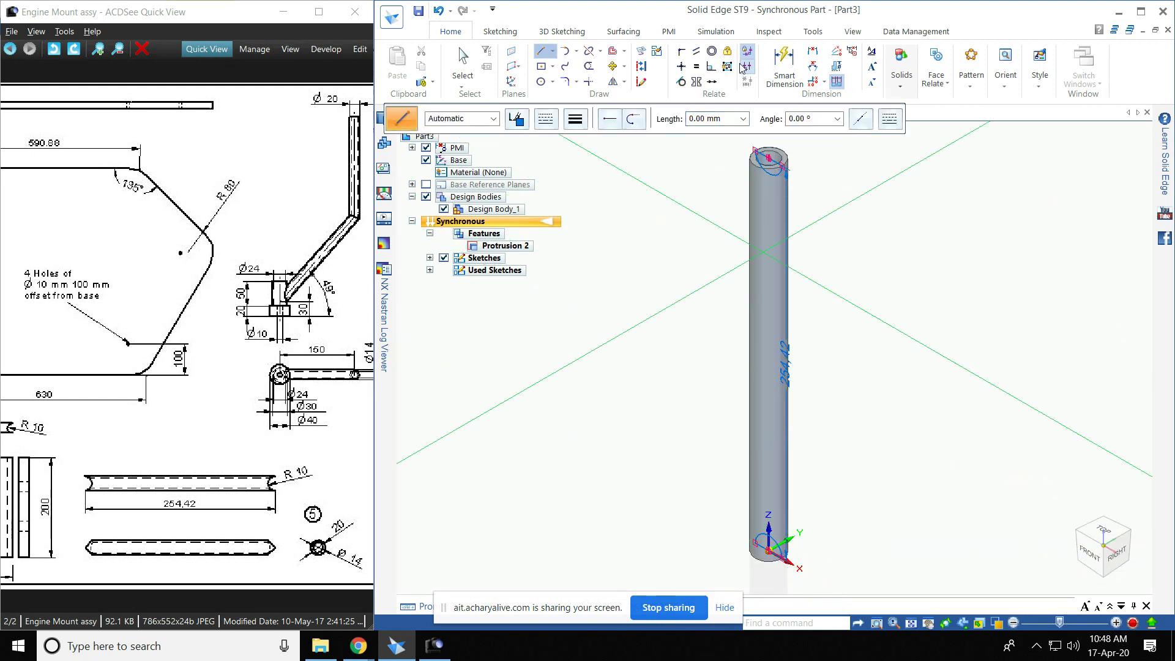
left_click(901, 64)
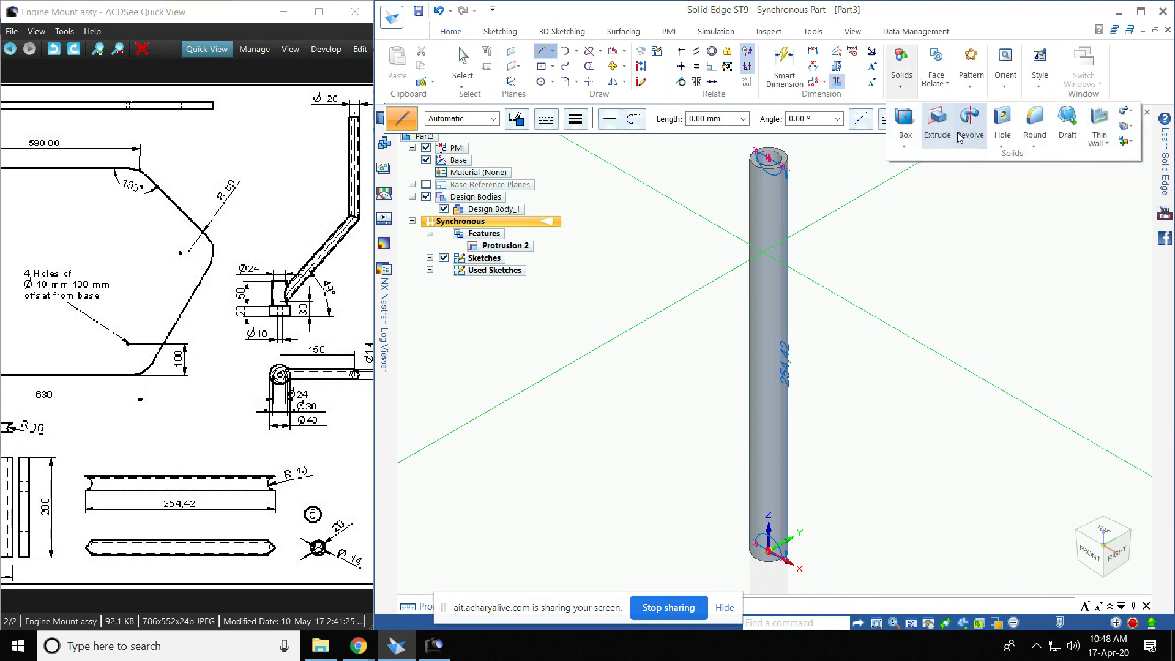
left_click(952, 135)
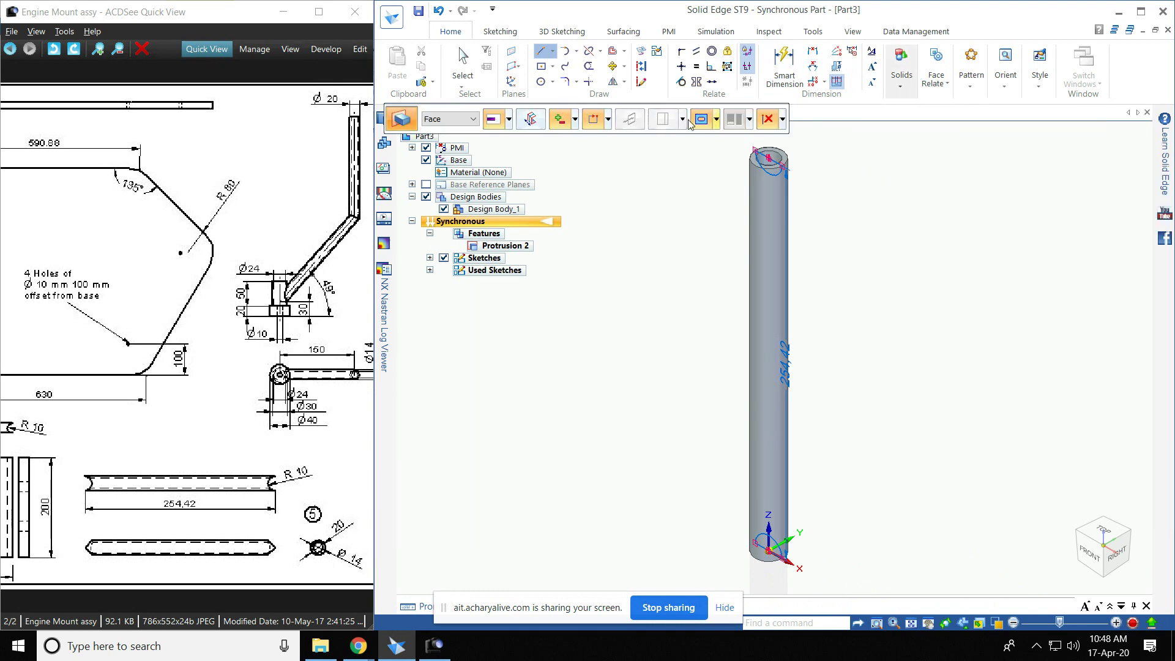
left_click(452, 118)
left_click(441, 140)
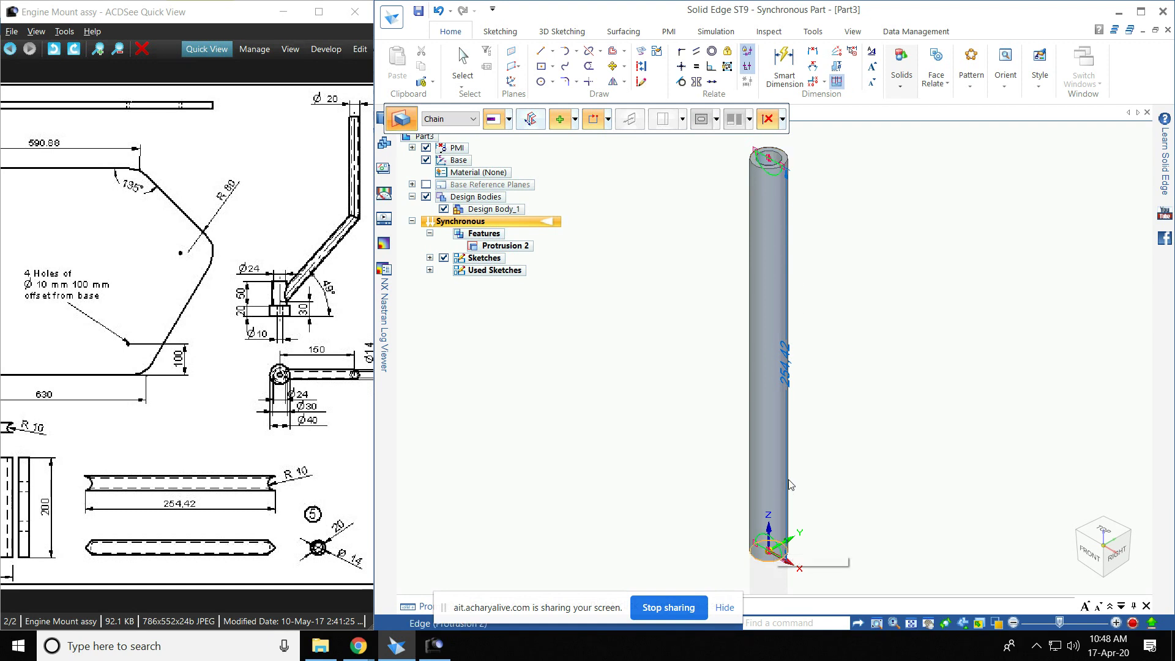
left_click(775, 542)
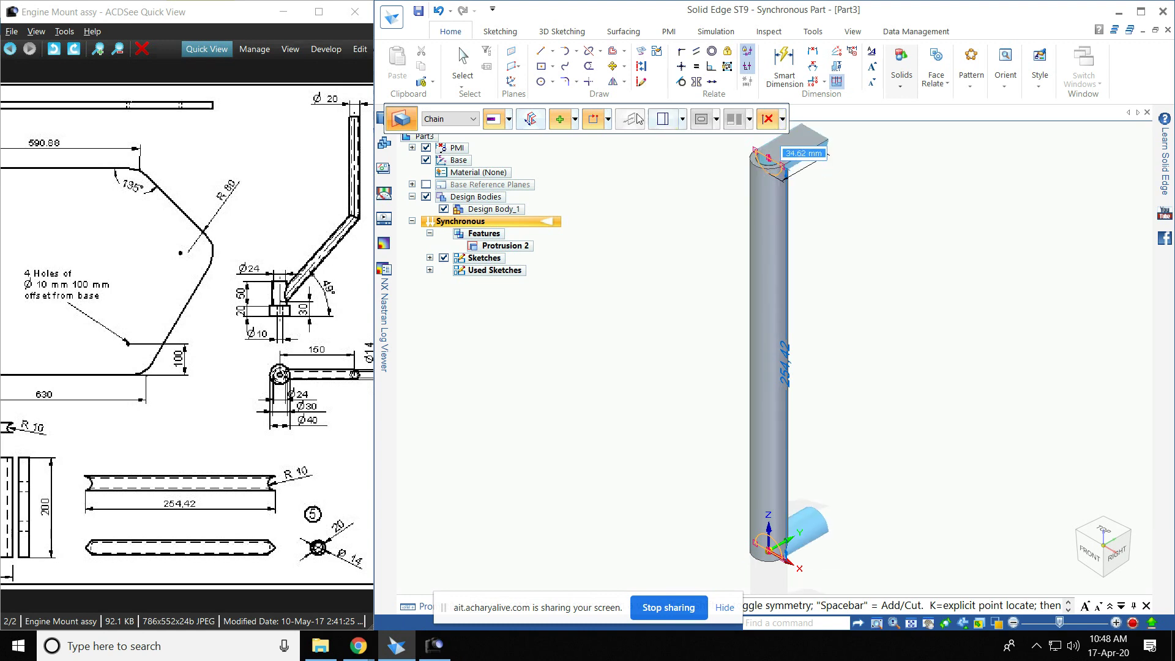
key("Escape")
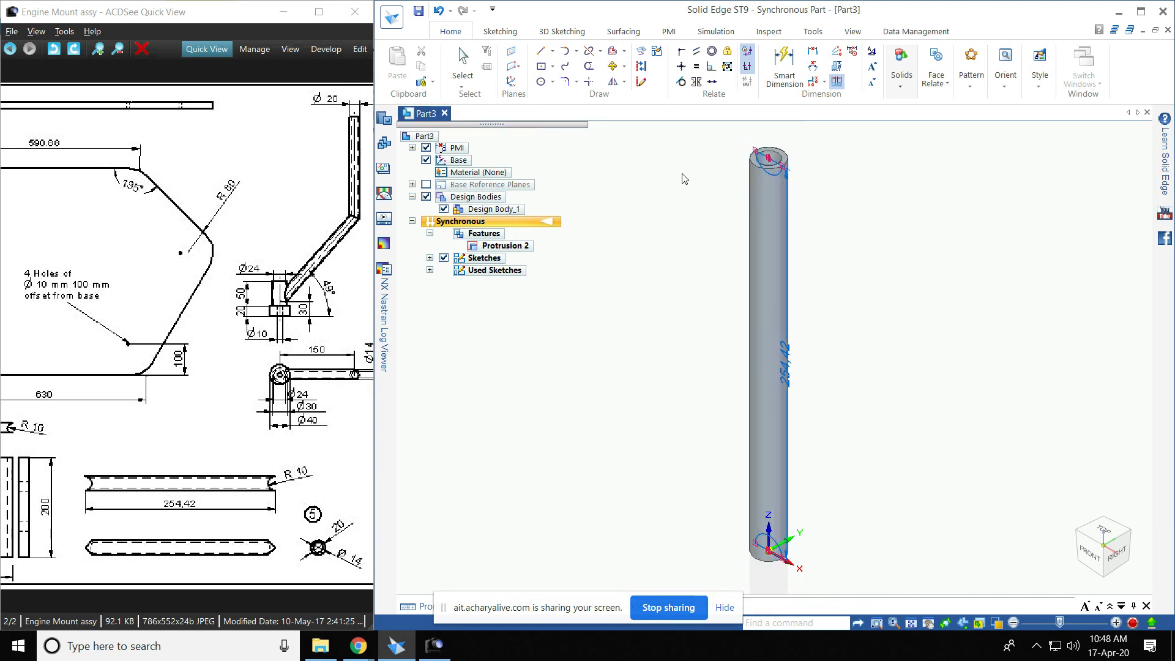
Step: Try to cut both end semicircles together through the bar in both directions with the Through Next extent, and undo the cut
left_click(900, 89)
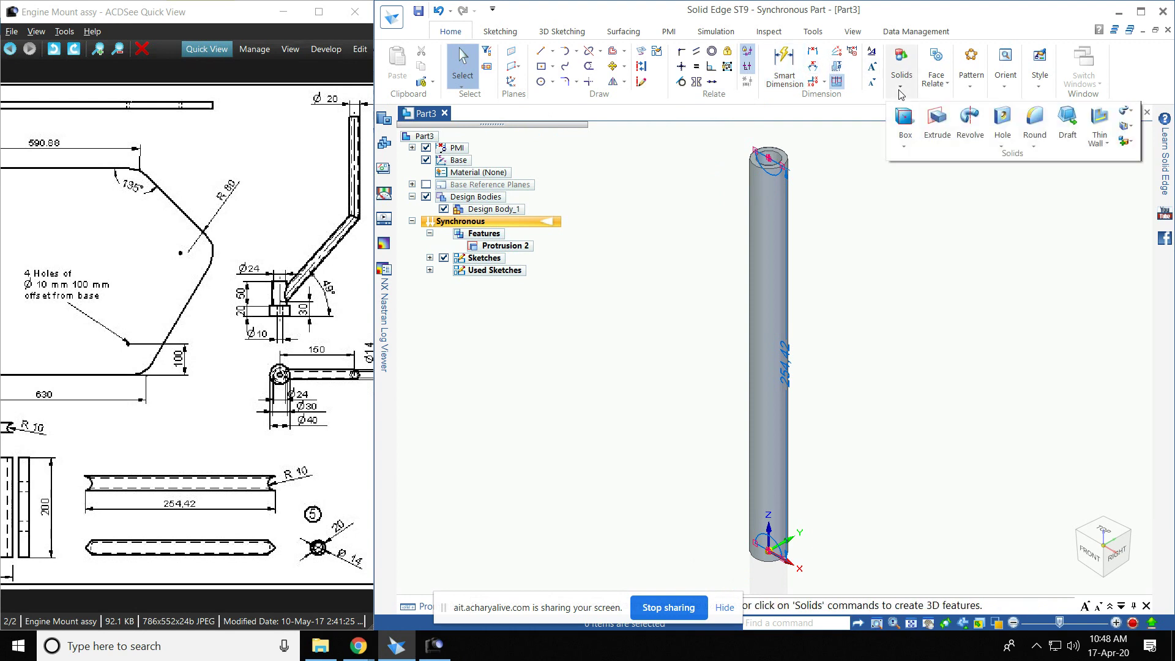
left_click(937, 120)
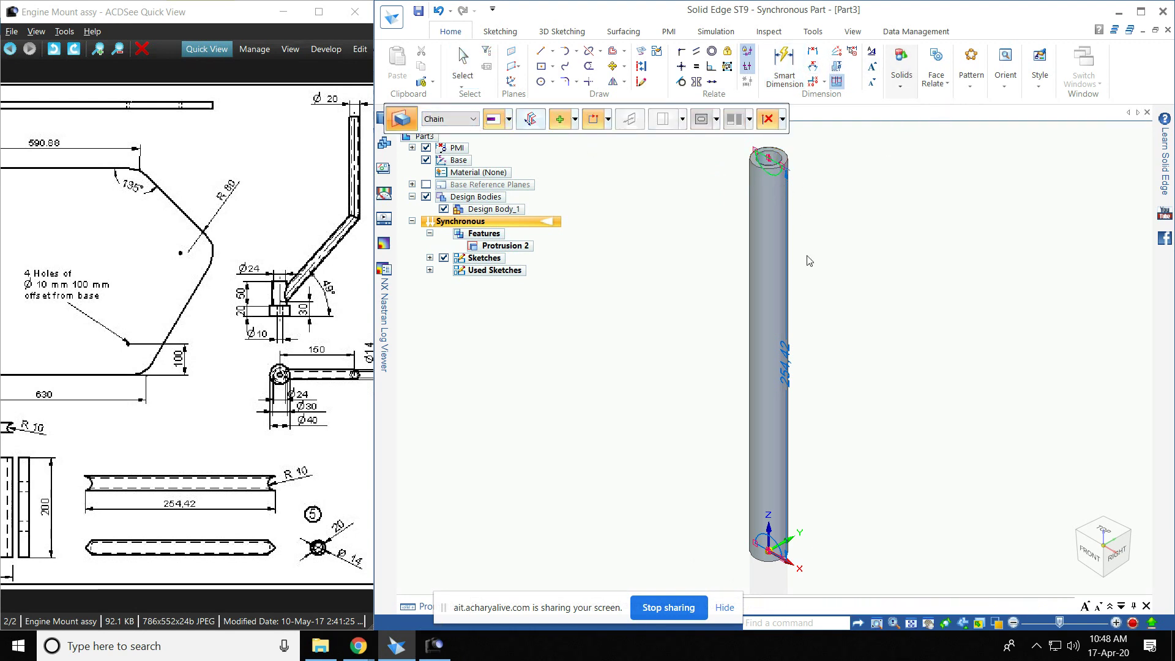
left_click(774, 543)
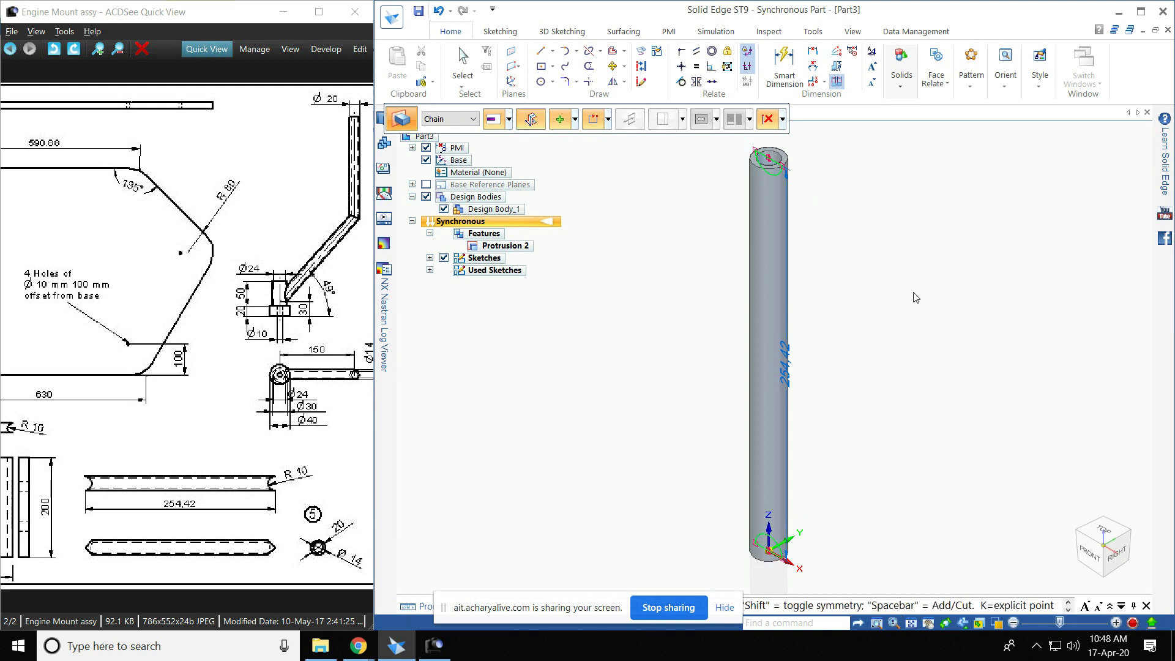
left_click(575, 120)
left_click(591, 159)
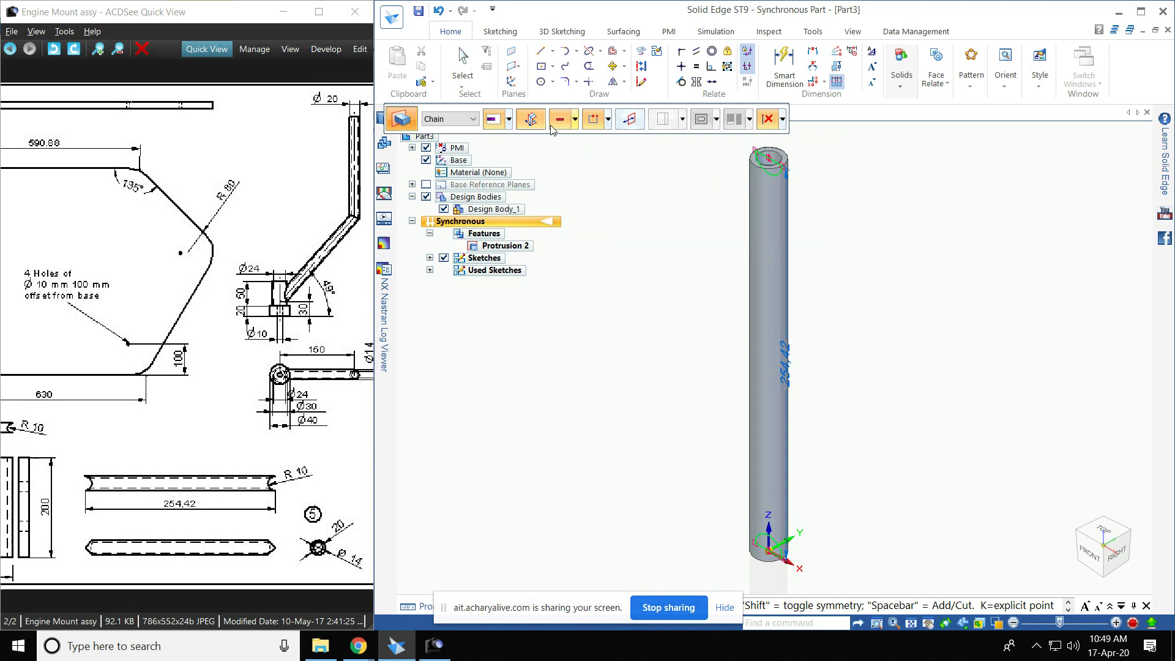
left_click(509, 121)
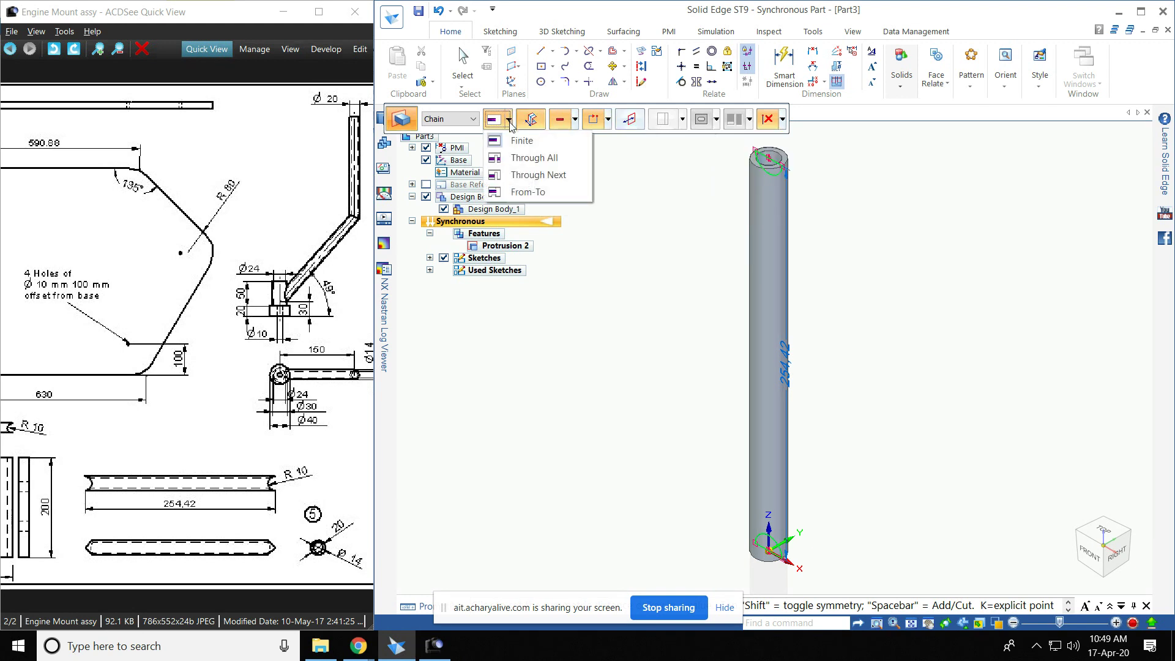
left_click(556, 178)
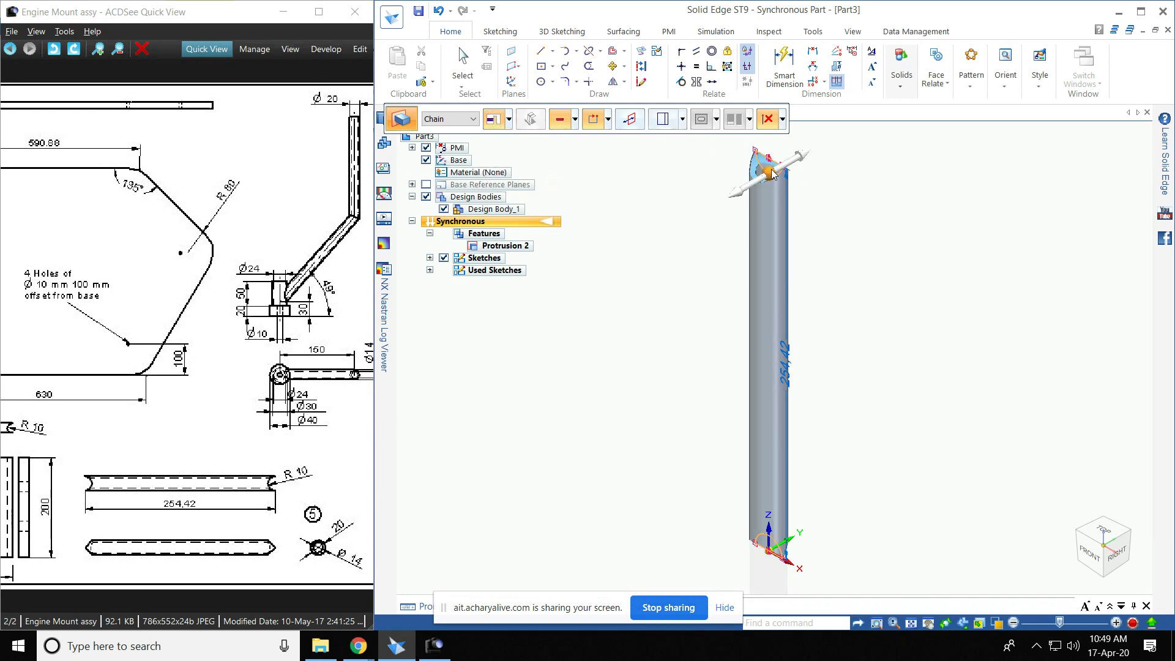
left_click(772, 174)
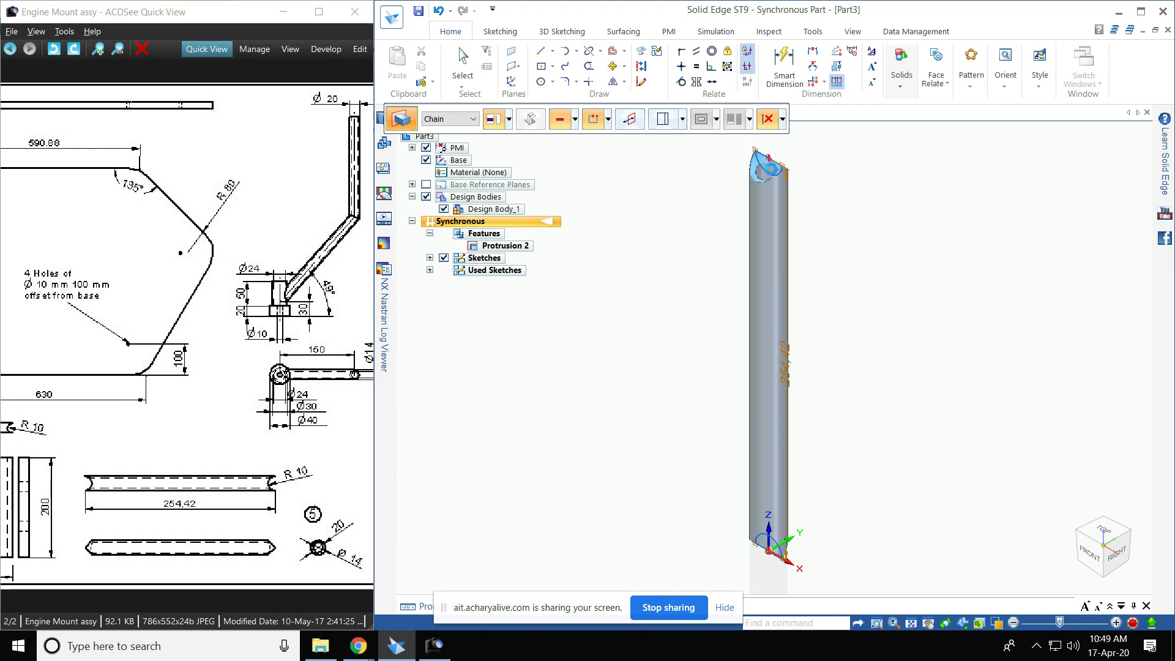
key("Escape")
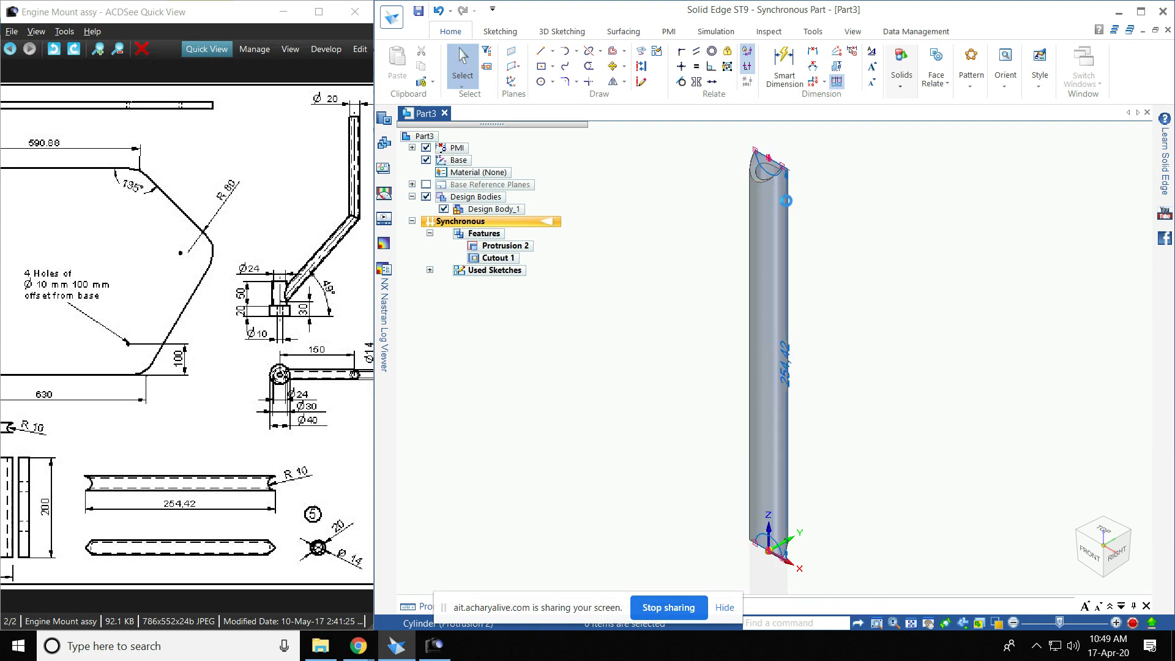
key("ctrl+z")
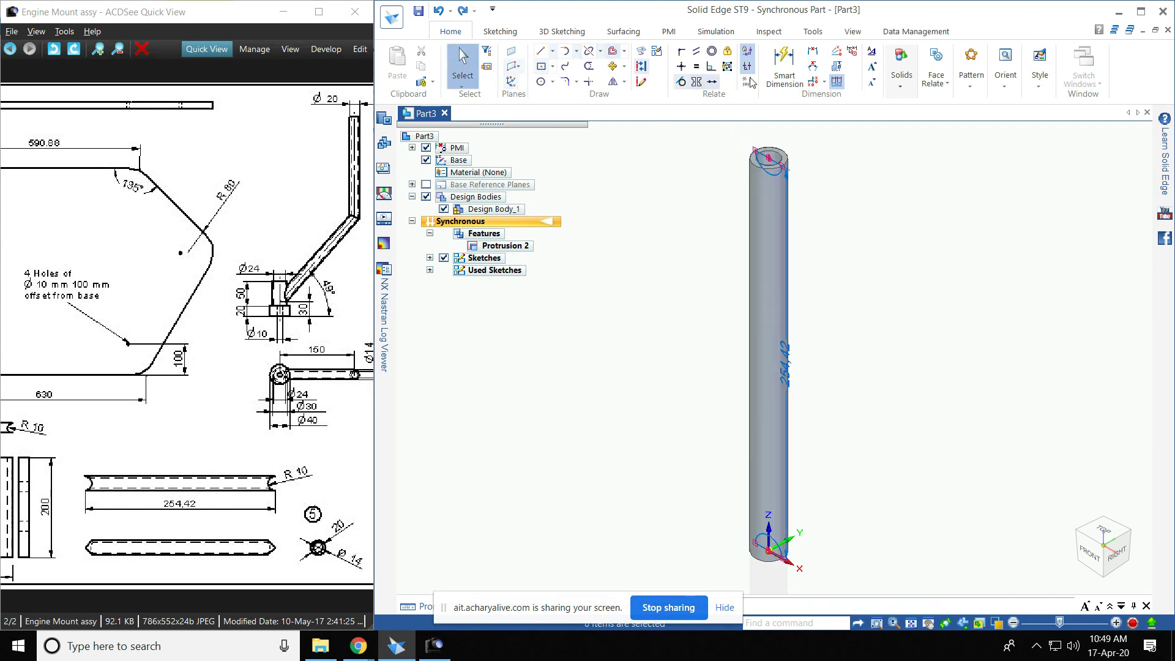
Step: Cut only the upper semicircle out of the bar in both directions, selecting it as a chain with the Through Next extent
left_click(902, 68)
left_click(938, 125)
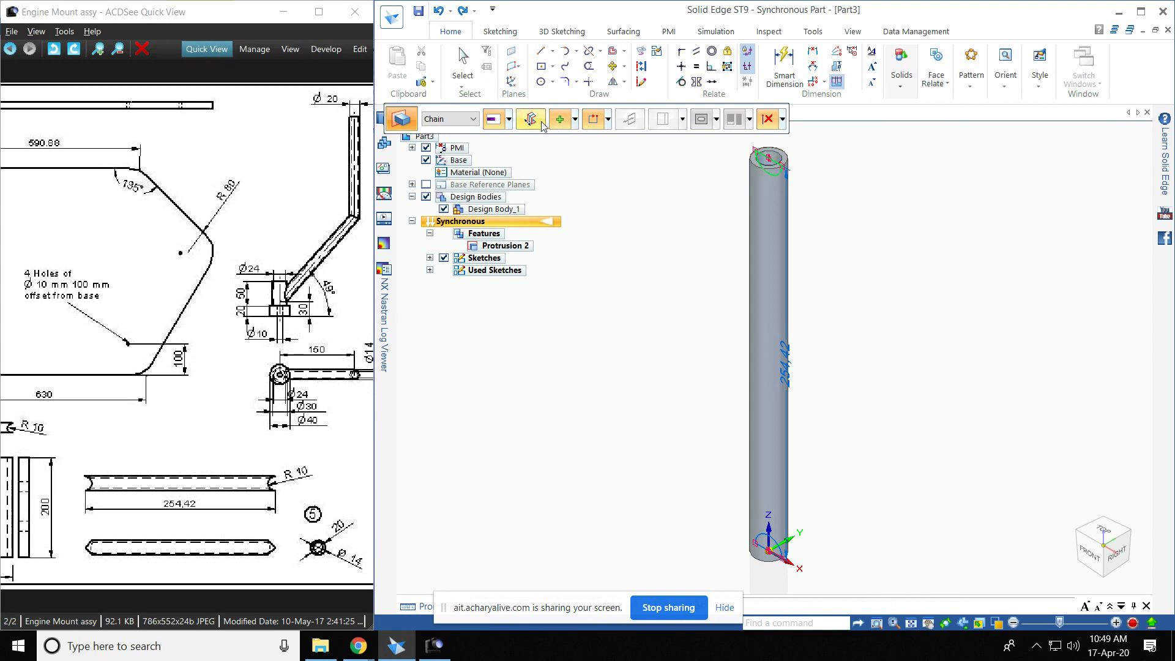
left_click(575, 121)
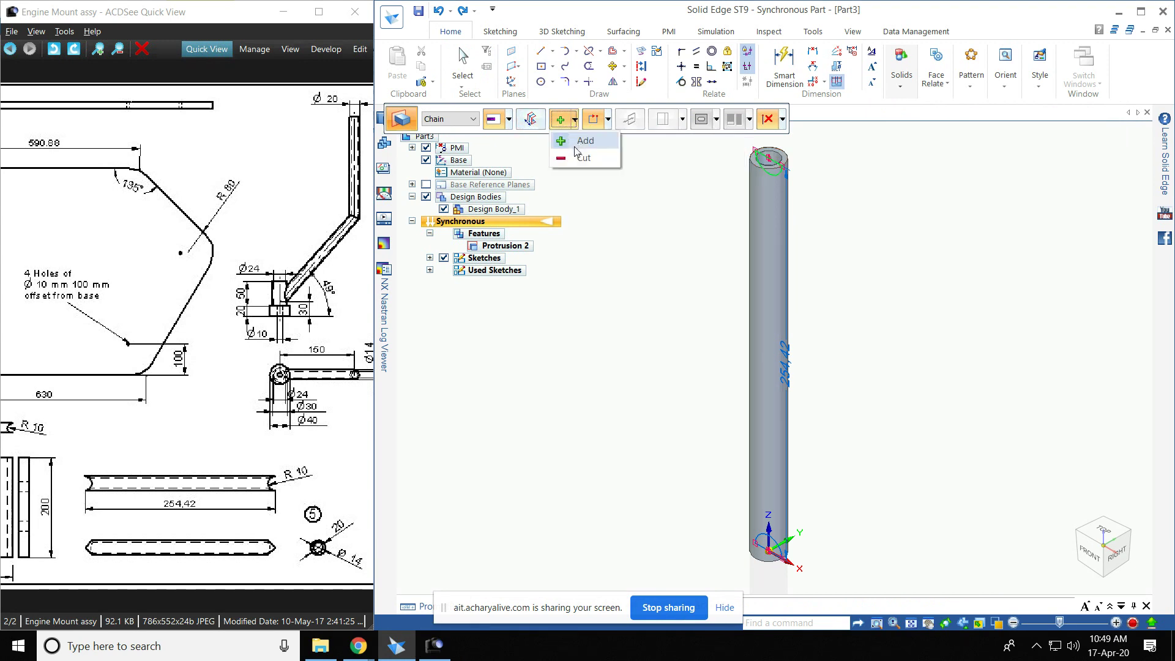
left_click(585, 158)
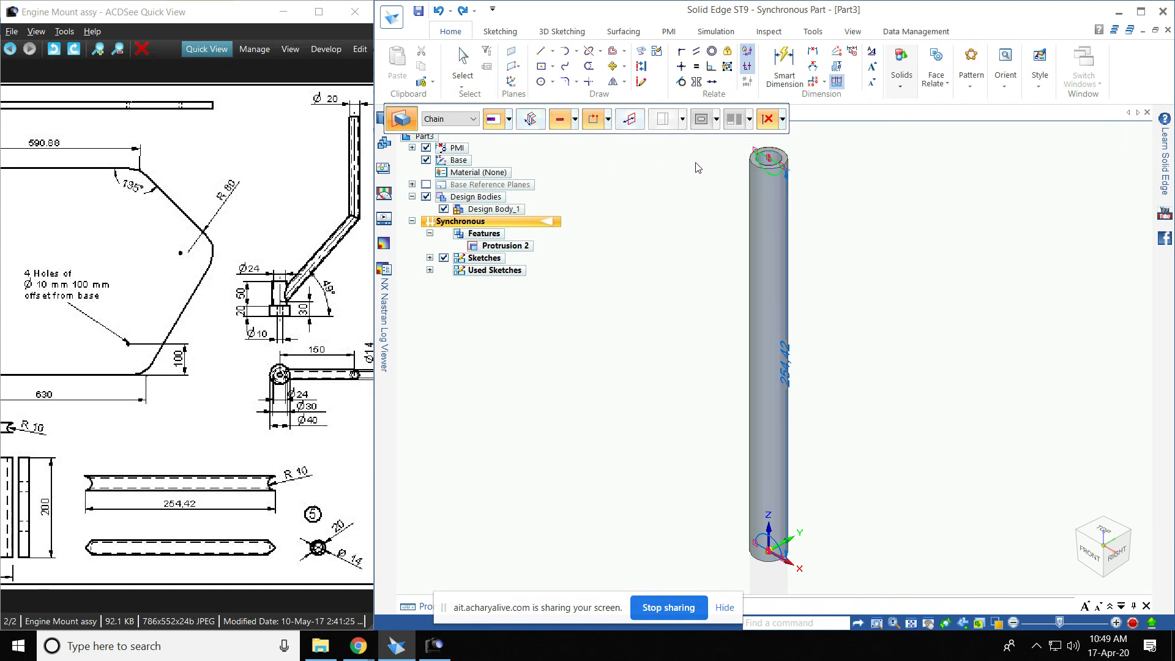
left_click(541, 123)
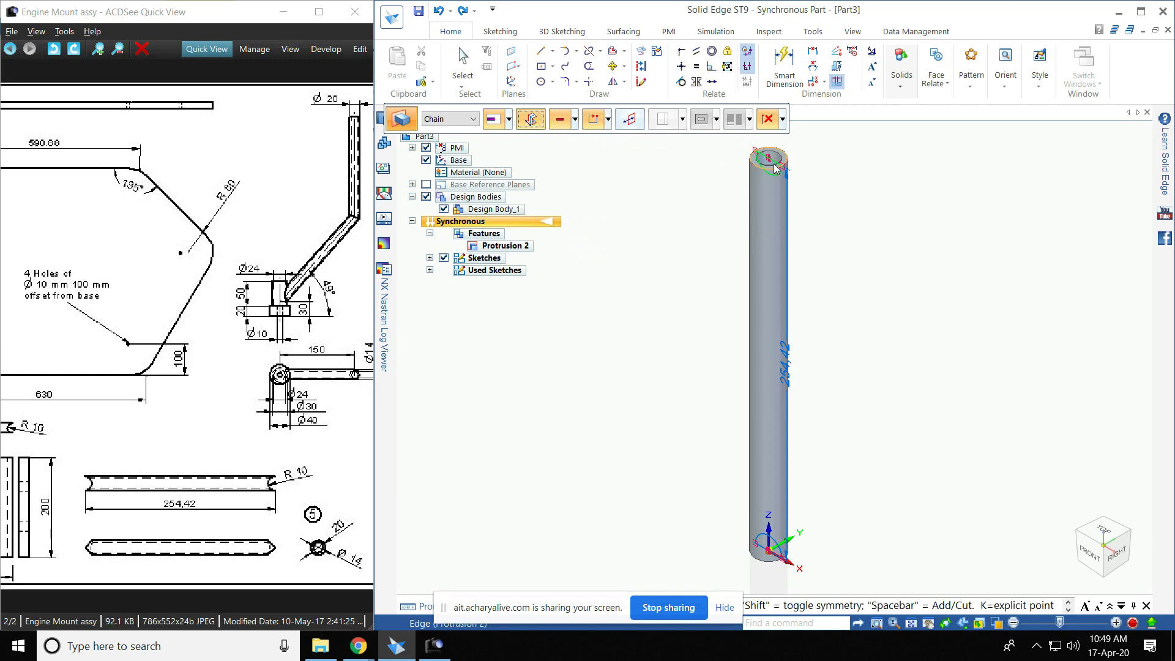
right_click(809, 158)
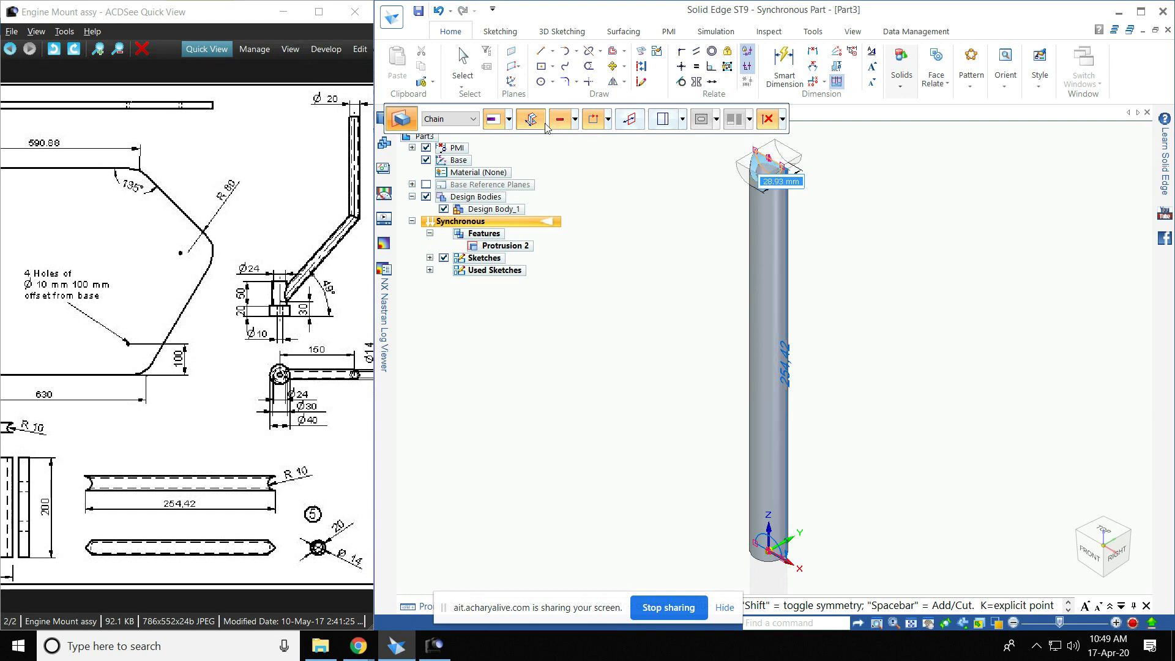
left_click(509, 120)
left_click(538, 174)
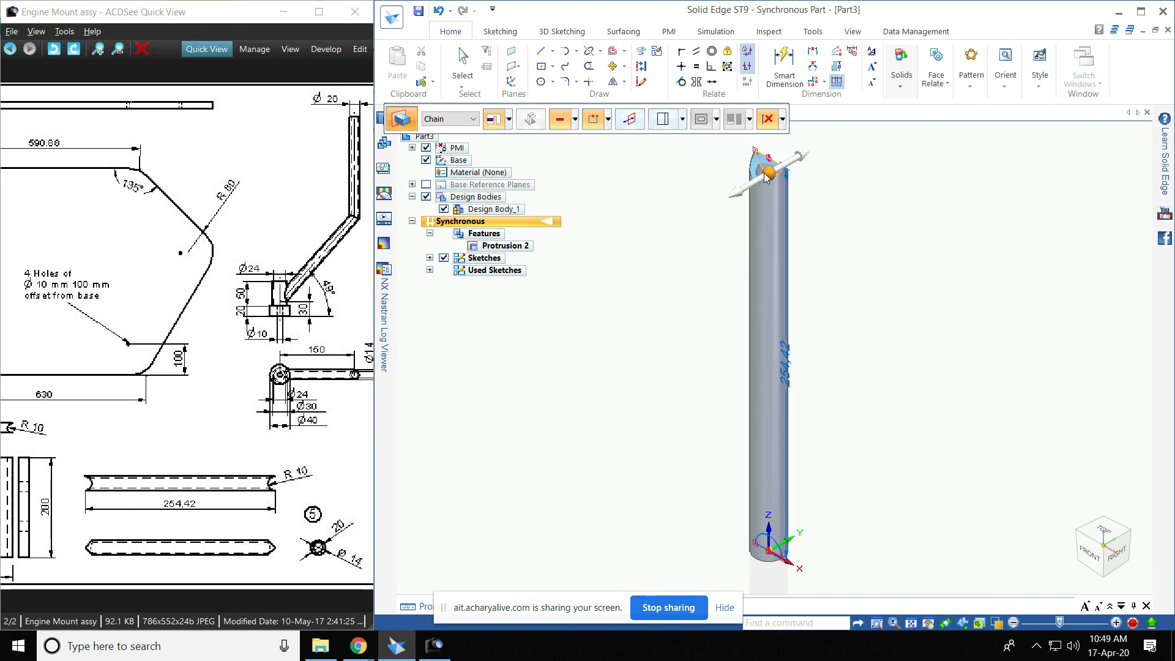
left_click(769, 176)
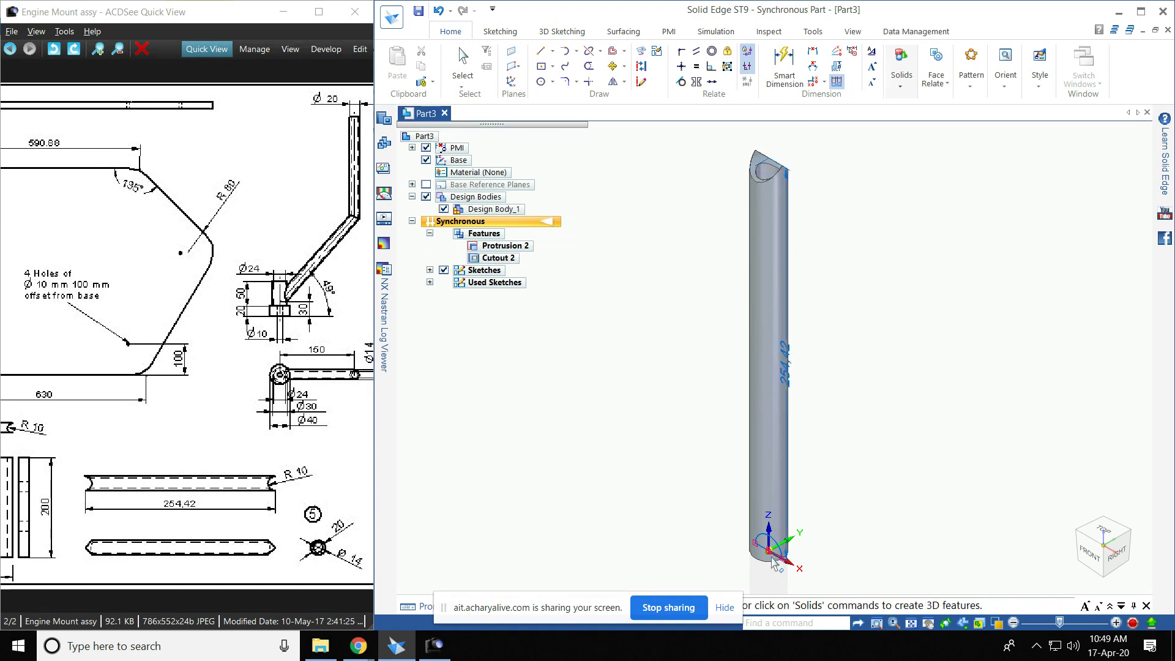
Step: Cut the lower semicircle out of the bar in both directions, selecting it as a chain
left_click(901, 68)
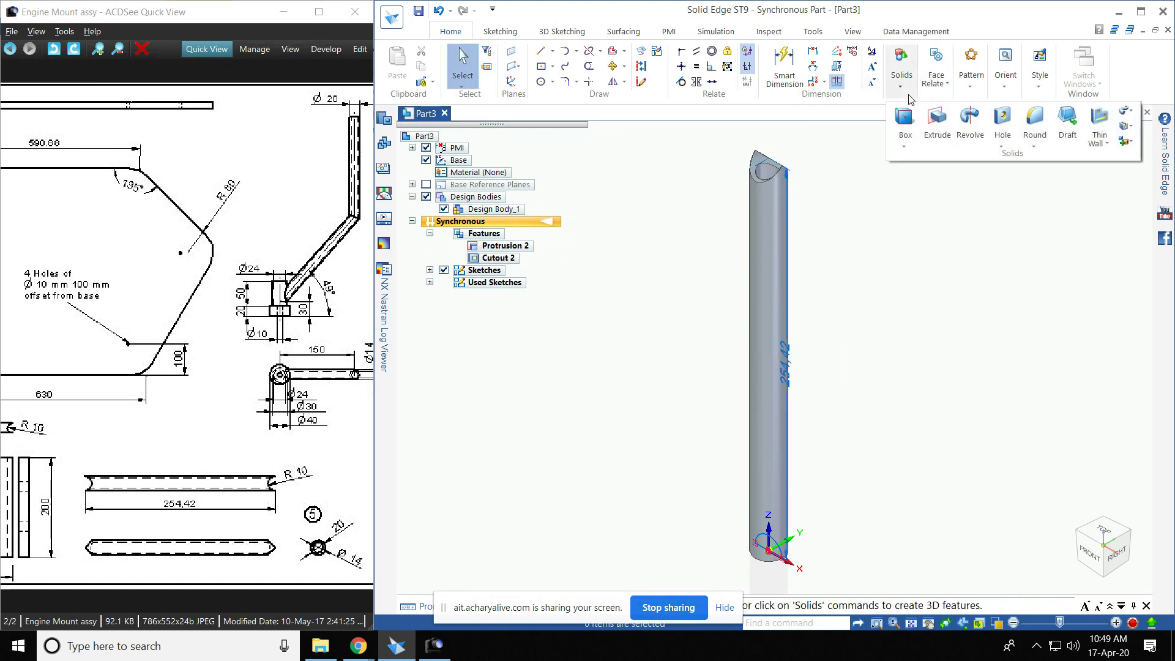
left_click(906, 126)
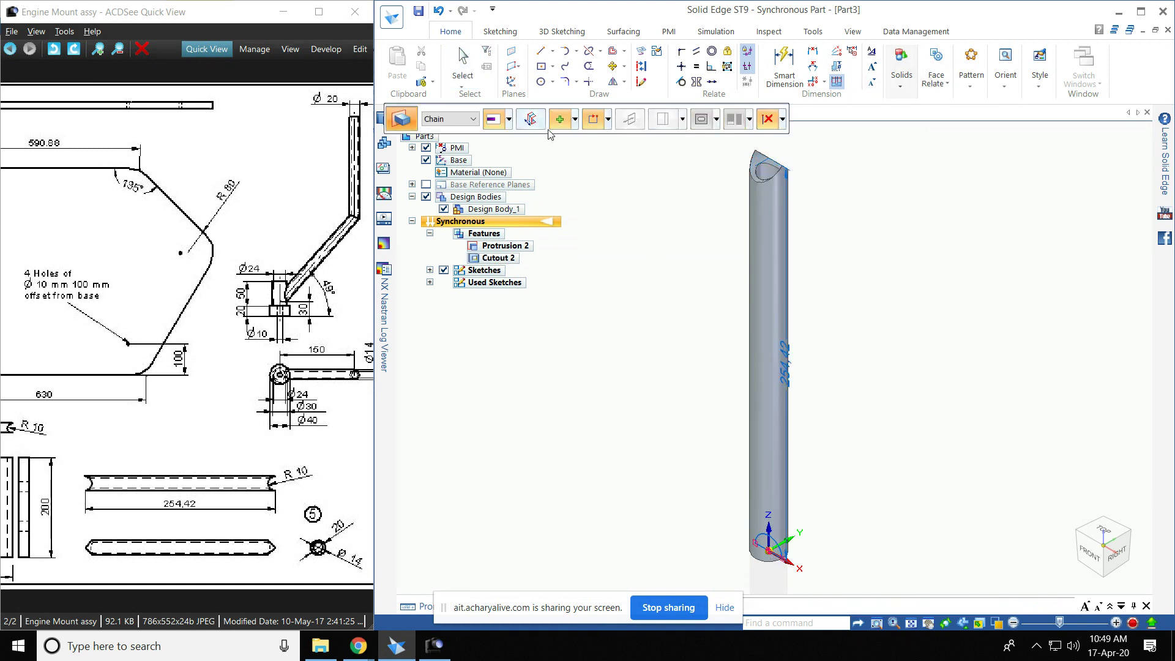
left_click(575, 119)
left_click(580, 157)
right_click(696, 438)
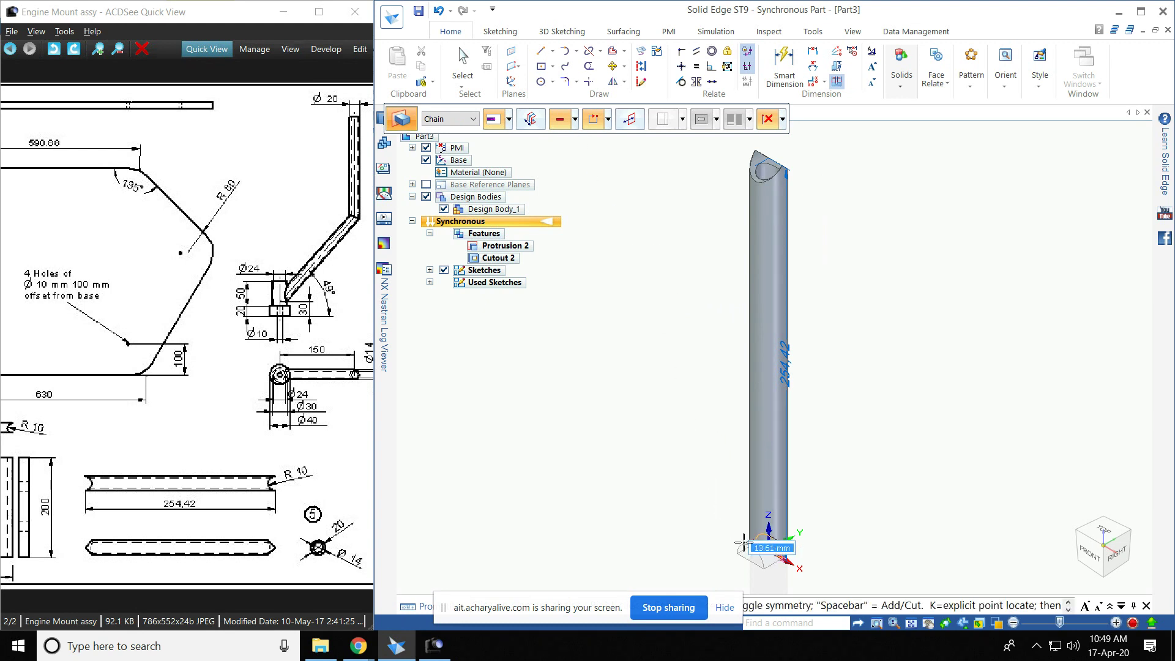
left_click(533, 123)
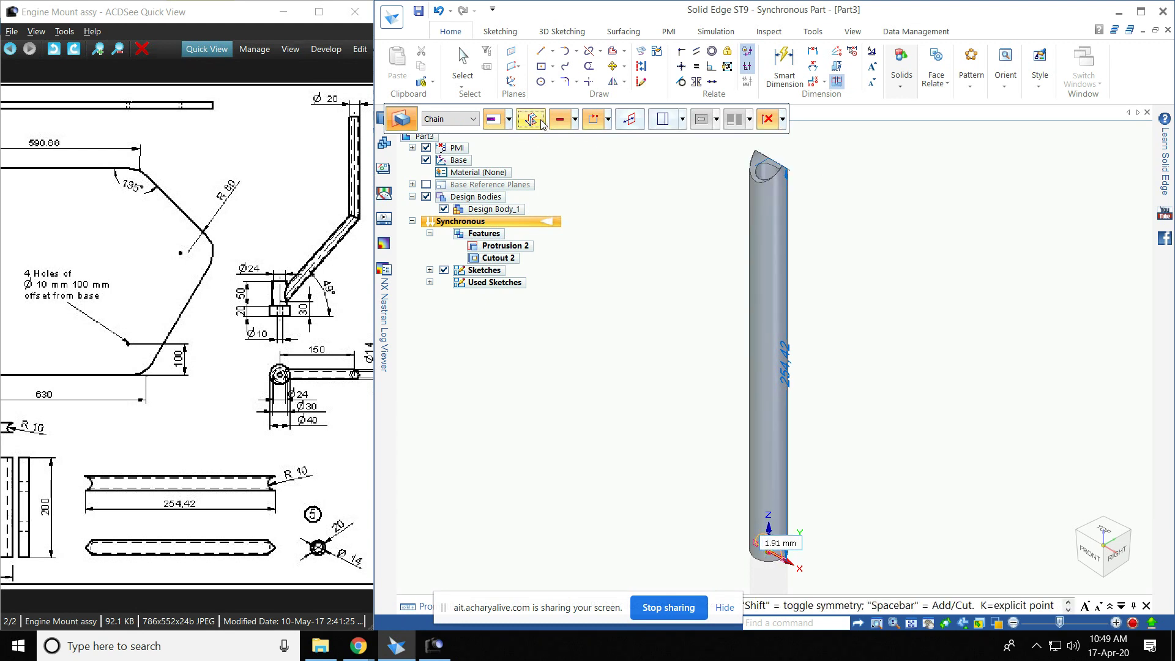
left_click(509, 120)
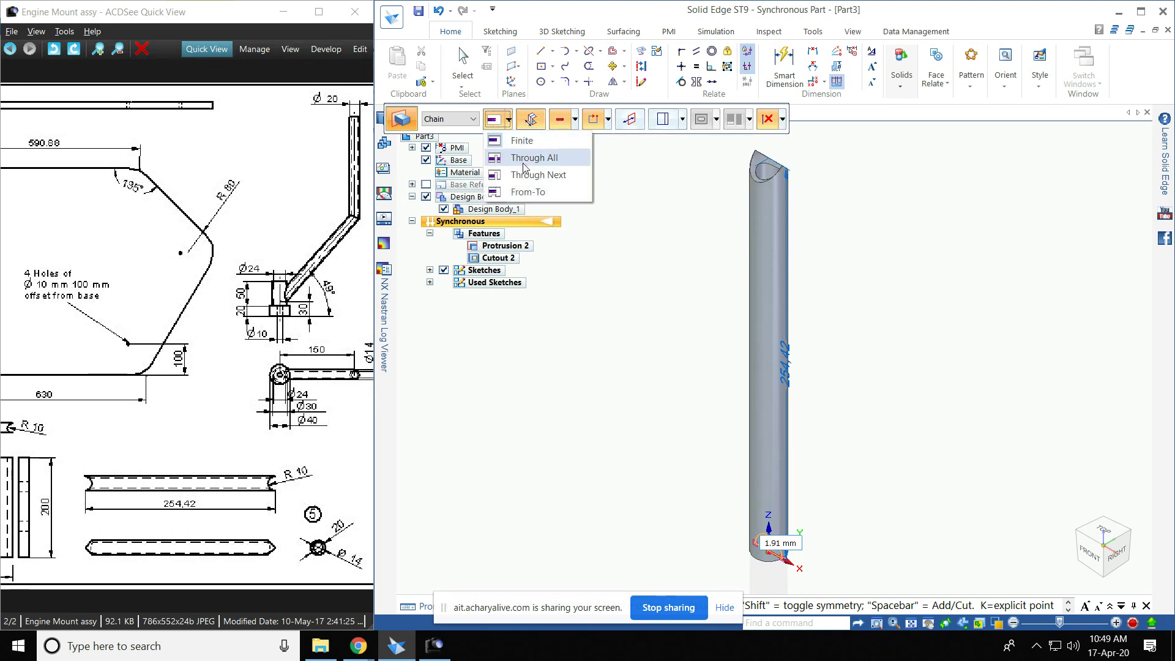
Step: Cut the curved notch at the bar's lower end from its sketched profile, using the Through Next extent
left_click(538, 175)
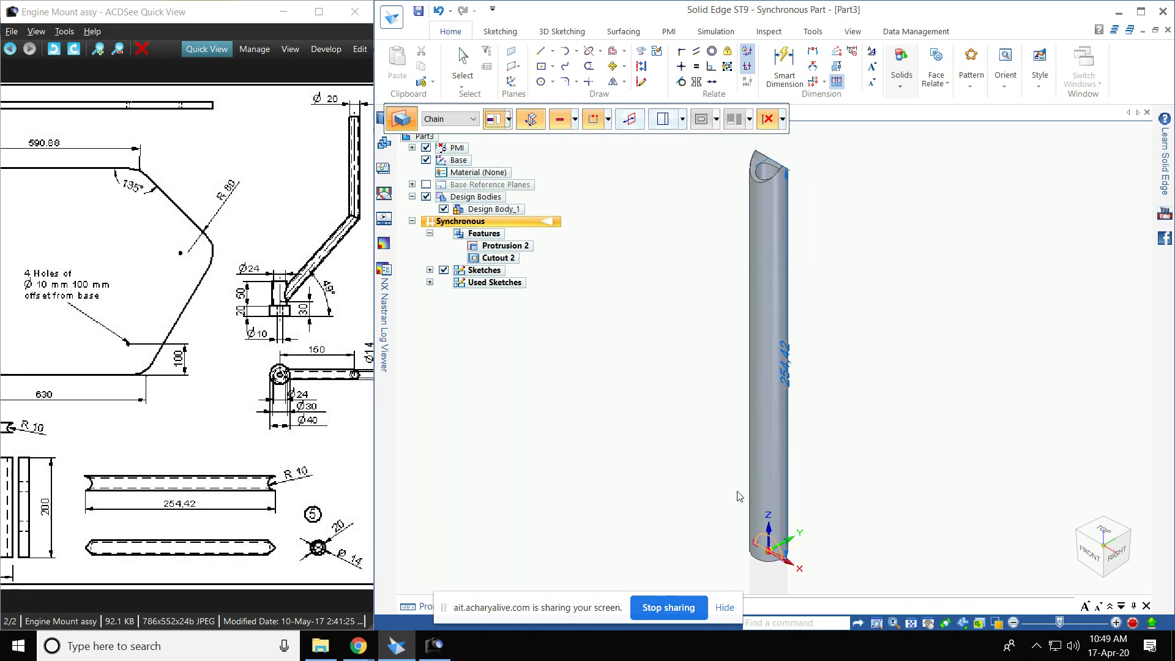
left_click(770, 538)
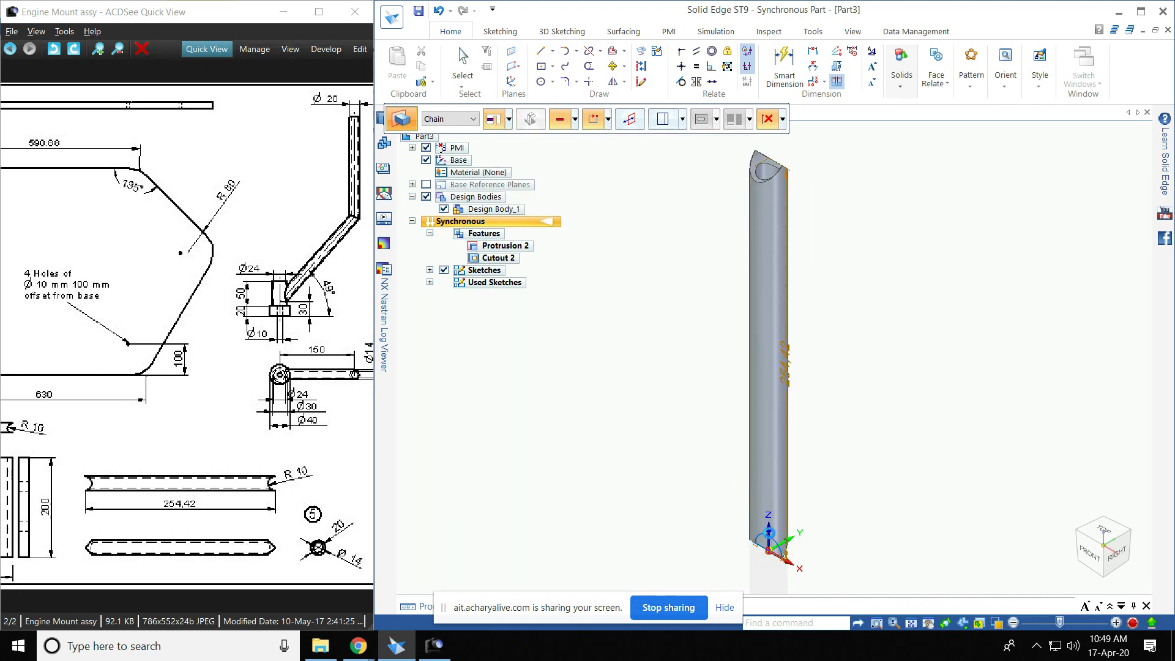
mouse_move(1108, 567)
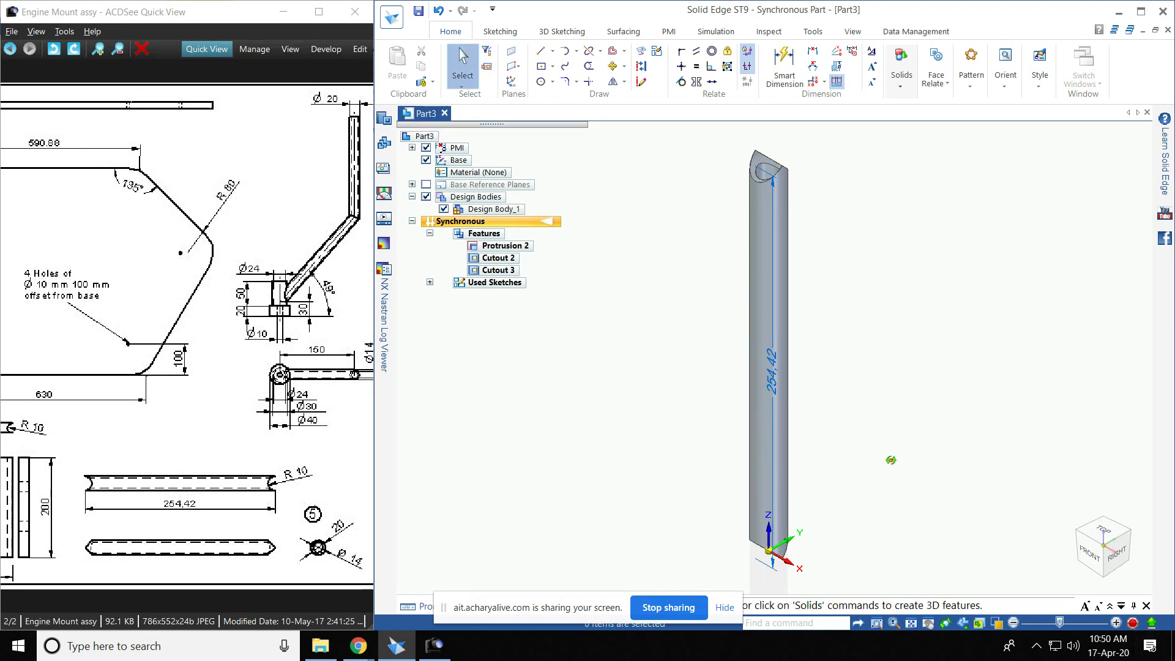
middle_click_drag(889, 465, 919, 503)
Step: Save the part as "Center Connecting bar" in the Engine Mount _Class folder and close it
left_click(391, 16)
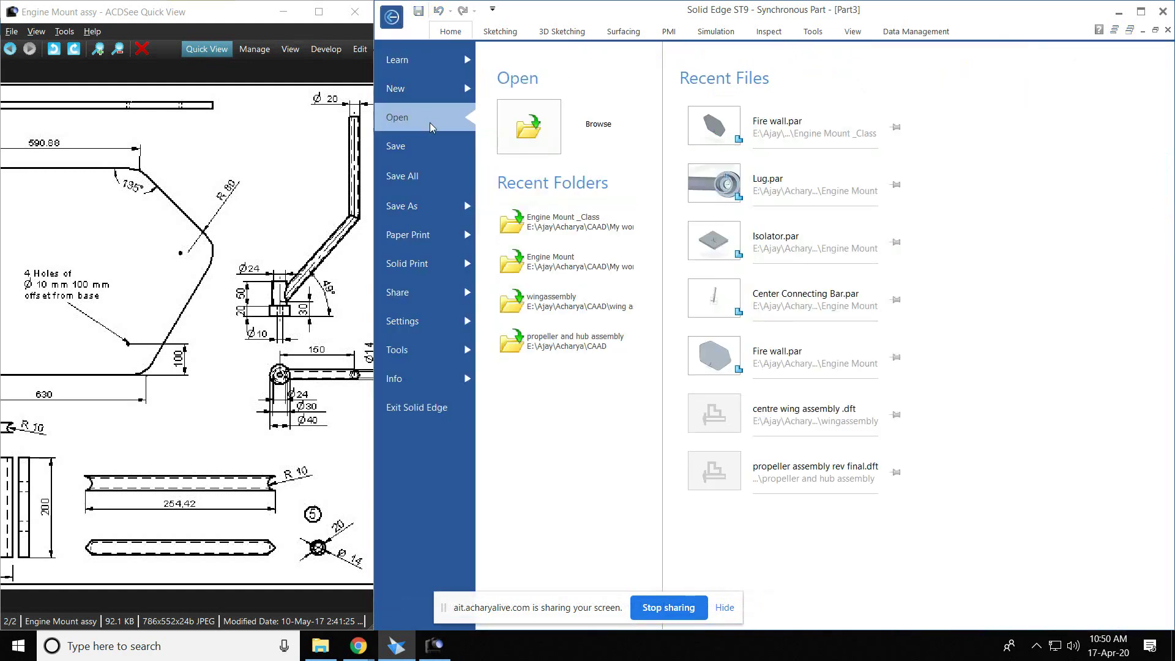
left_click(424, 202)
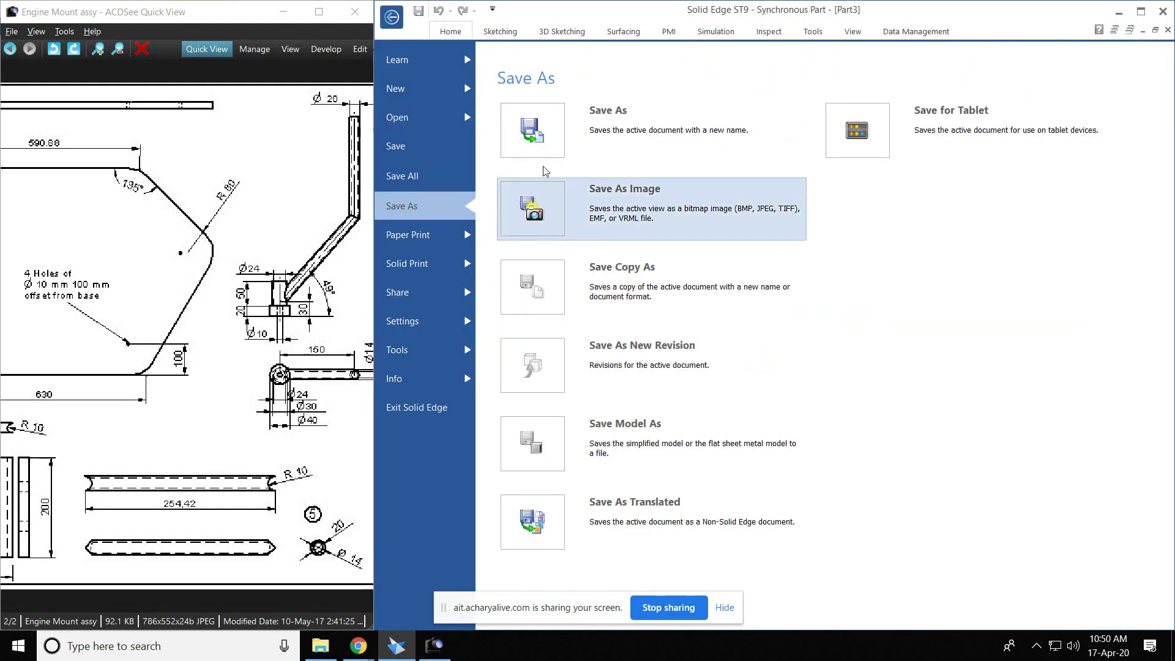
left_click(549, 129)
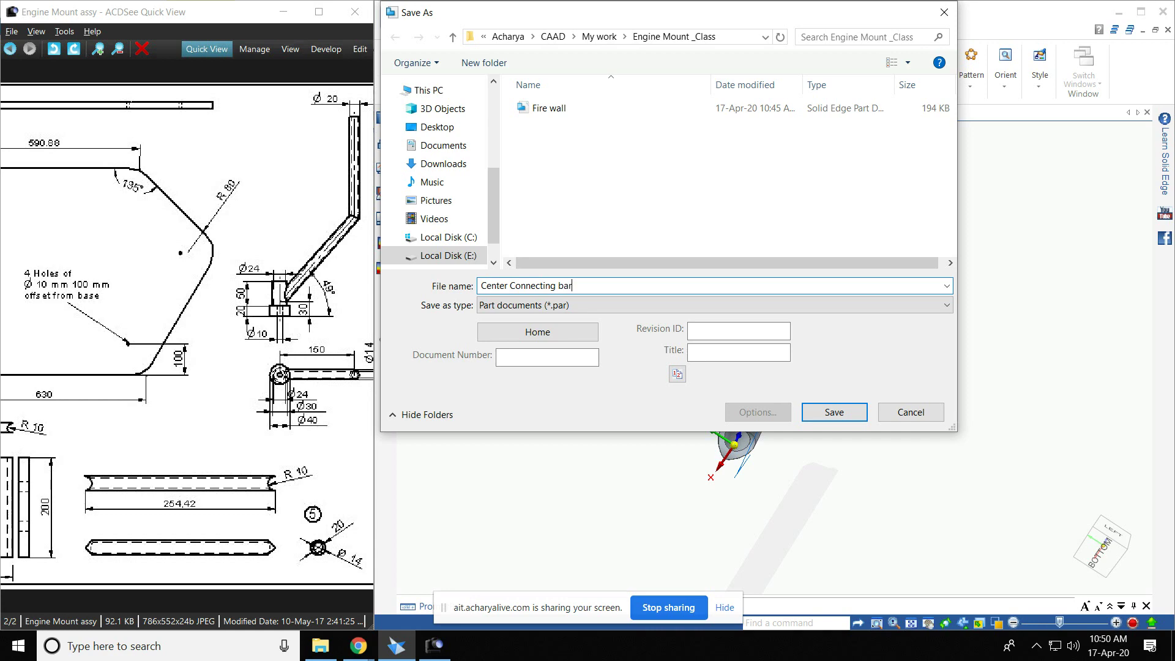
key("Return")
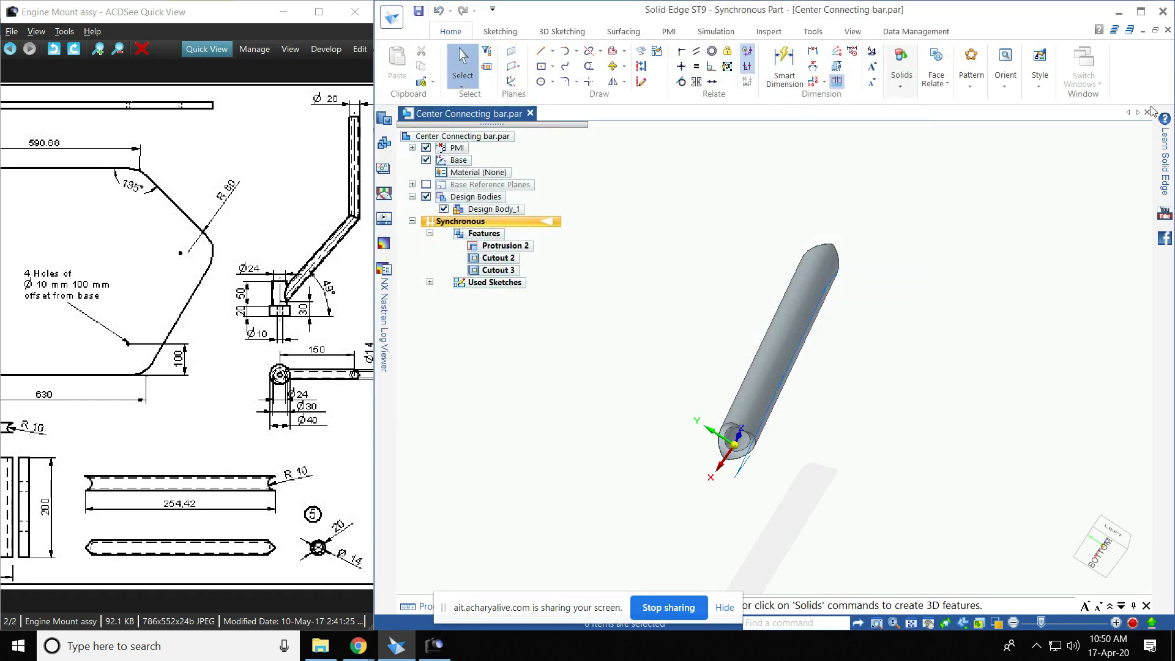
left_click(1148, 112)
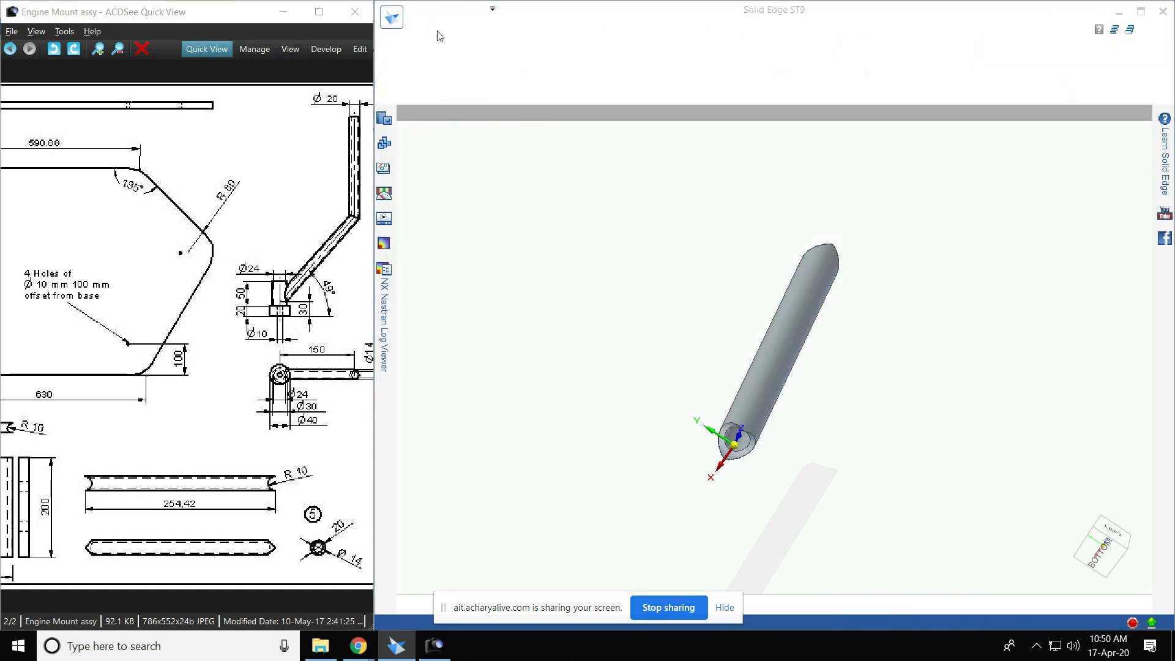
Step: Create a new part document from the Metric standard template
left_click(391, 17)
left_click(404, 89)
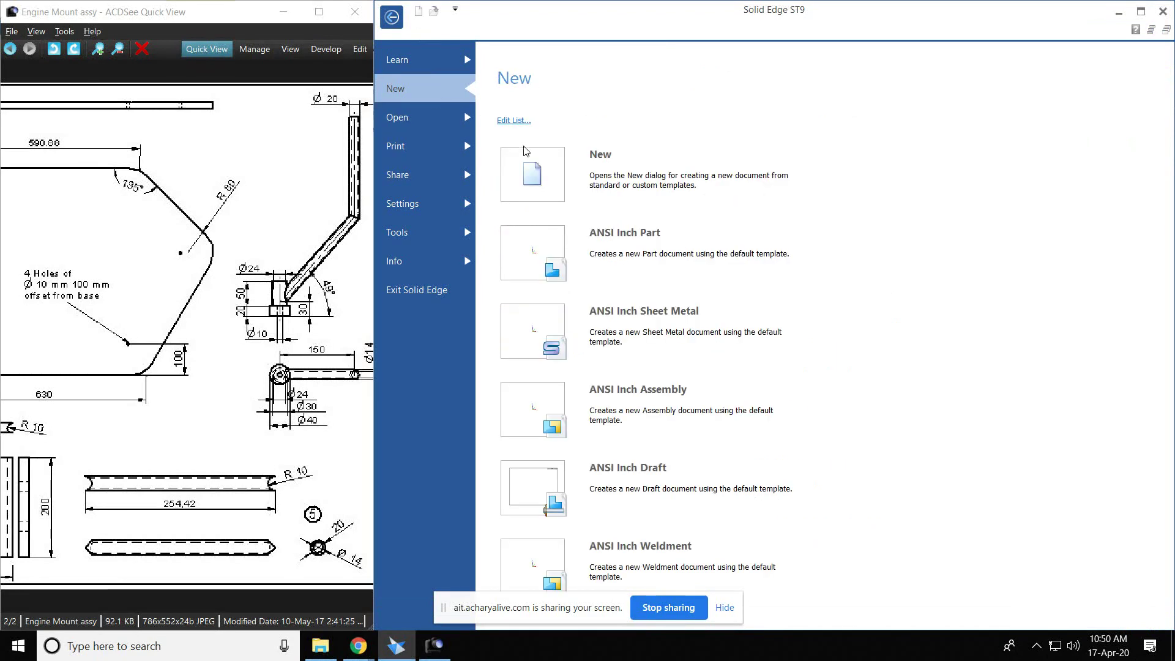
left_click(528, 177)
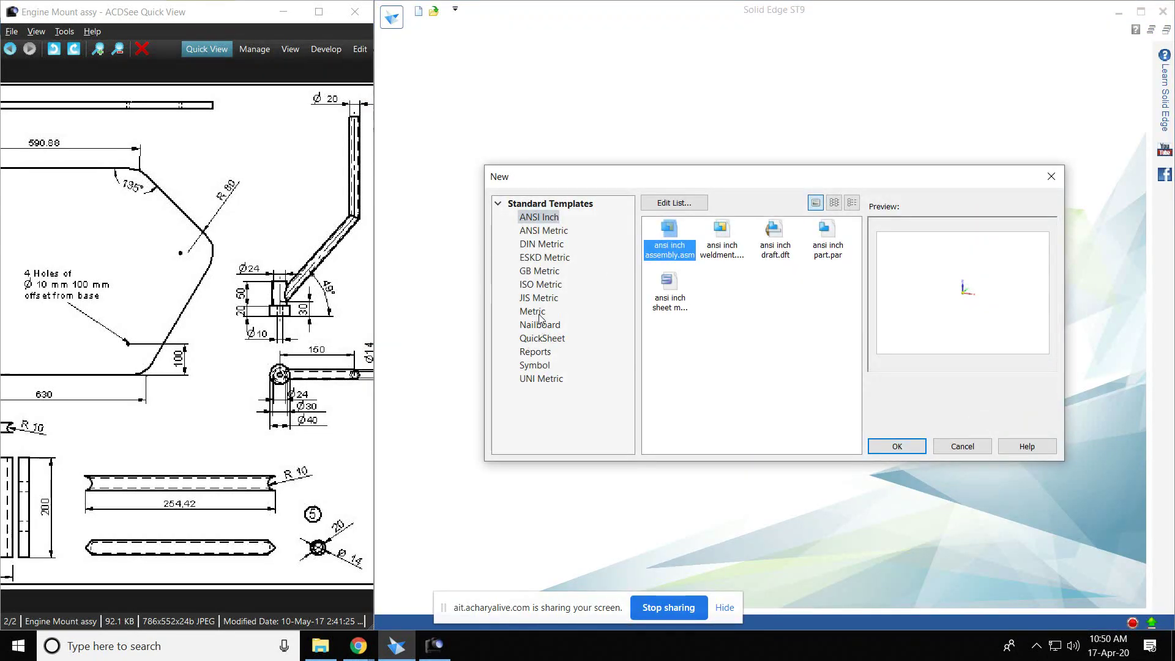
left_click(532, 311)
left_click(827, 235)
left_click(924, 453)
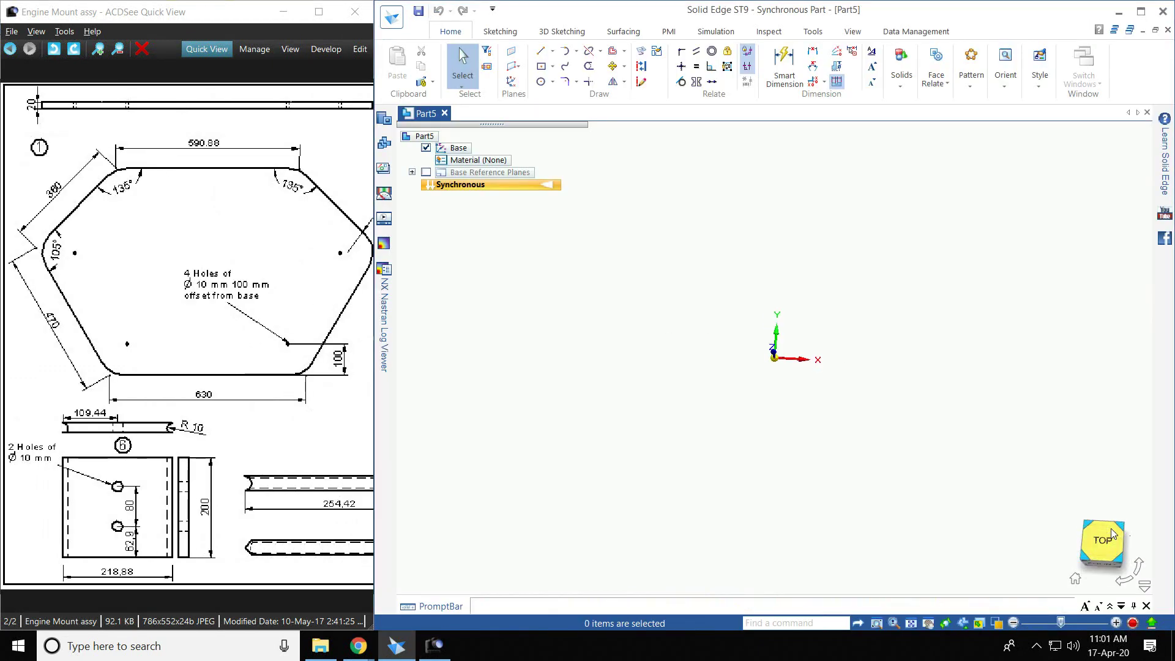
Step: In the top view, sketch a rectangle centred on the origin, 218.88 mm wide and 200 mm high, aligned with the axes
left_click(1113, 534)
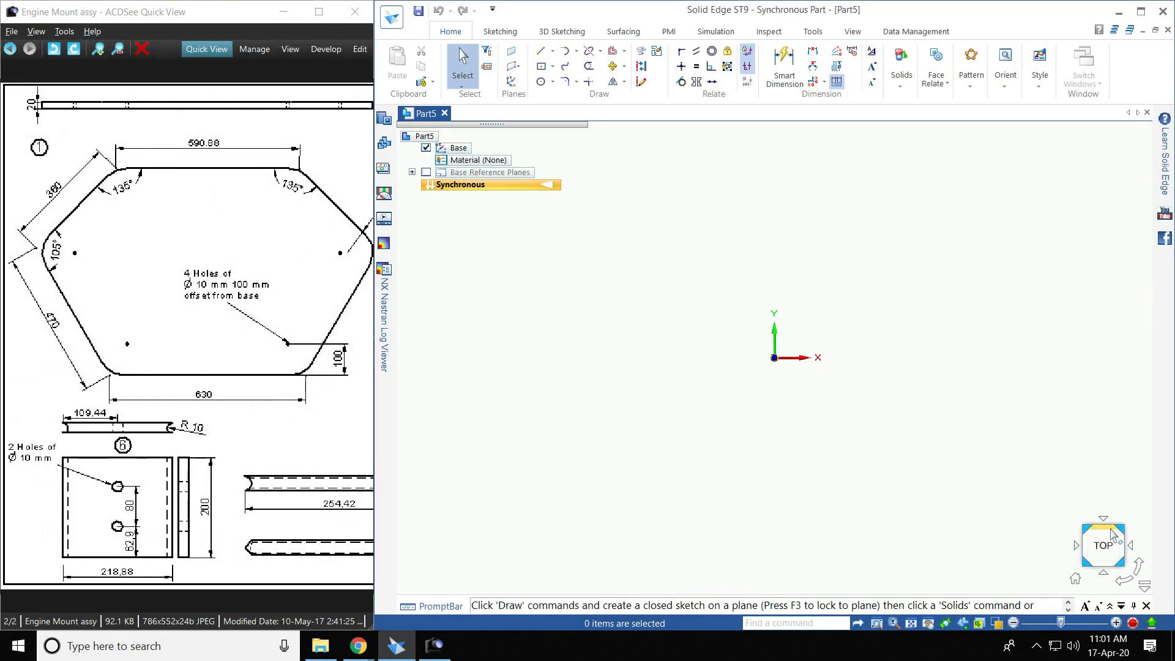
left_click(552, 67)
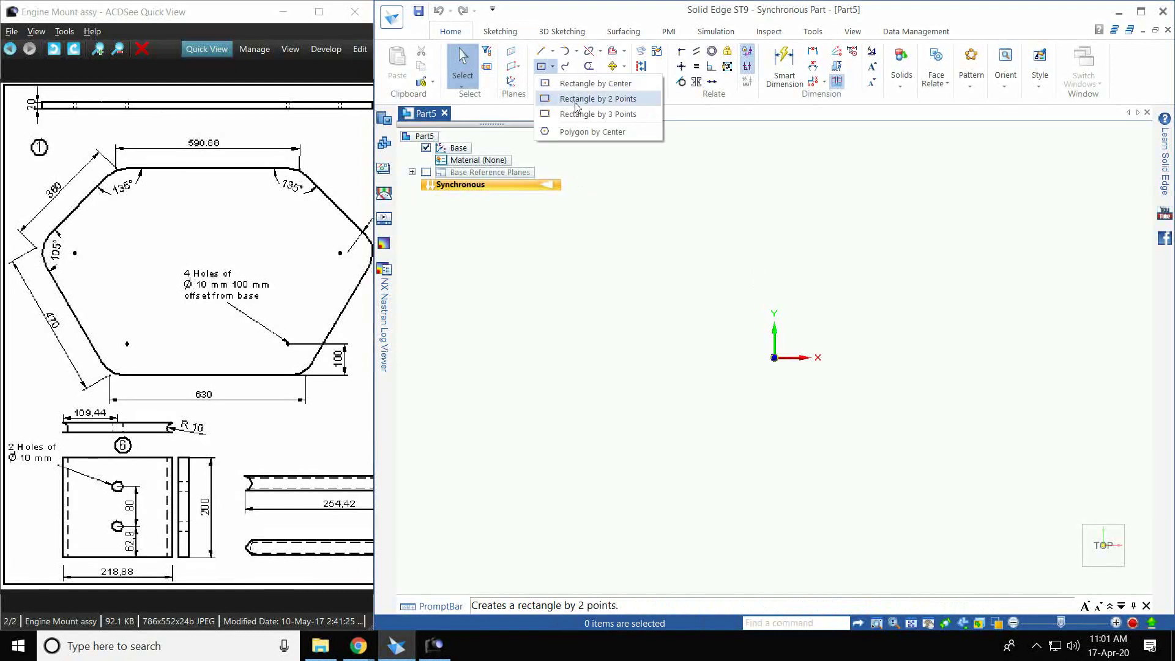
left_click(606, 85)
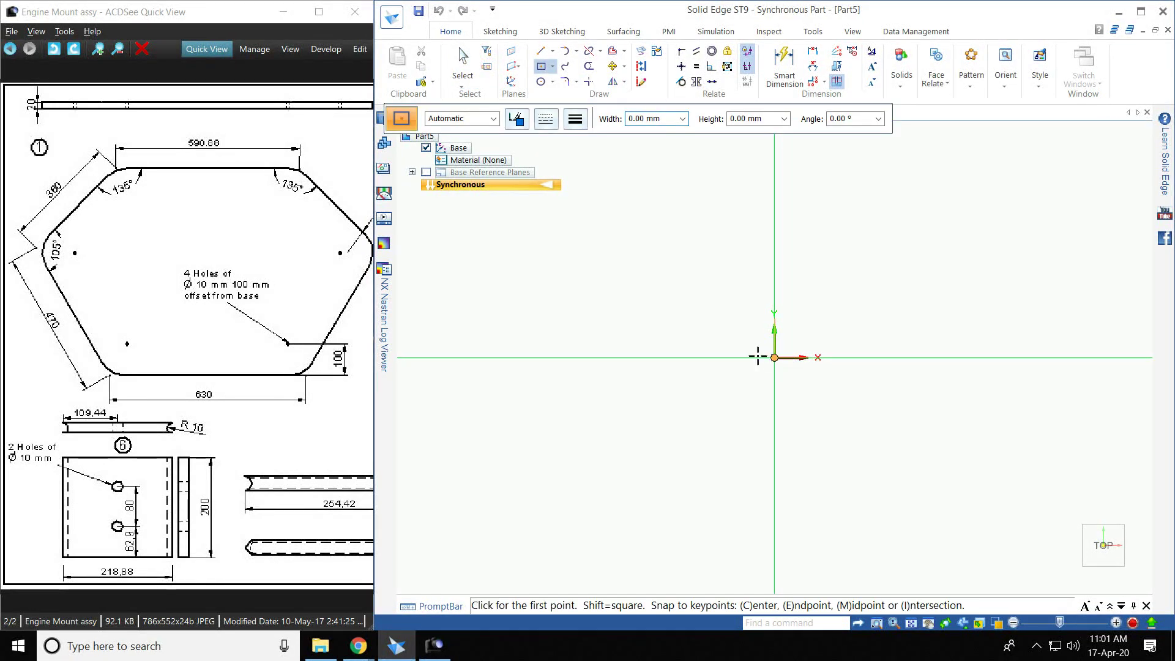
left_click(774, 357)
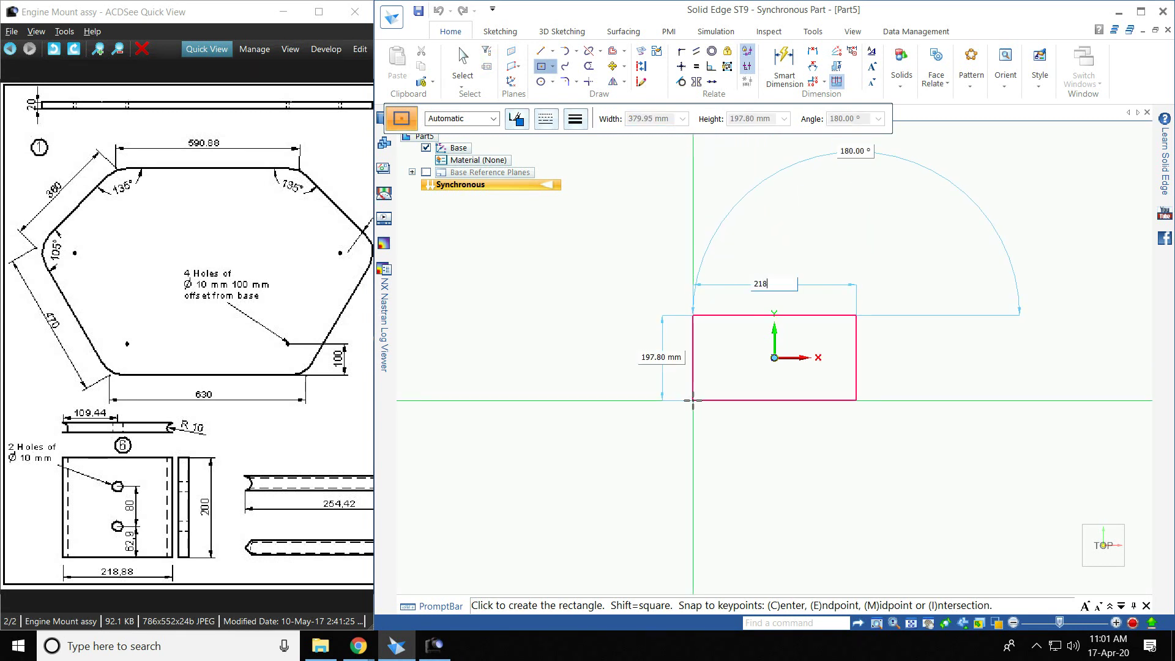
type("218.88")
key("Tab")
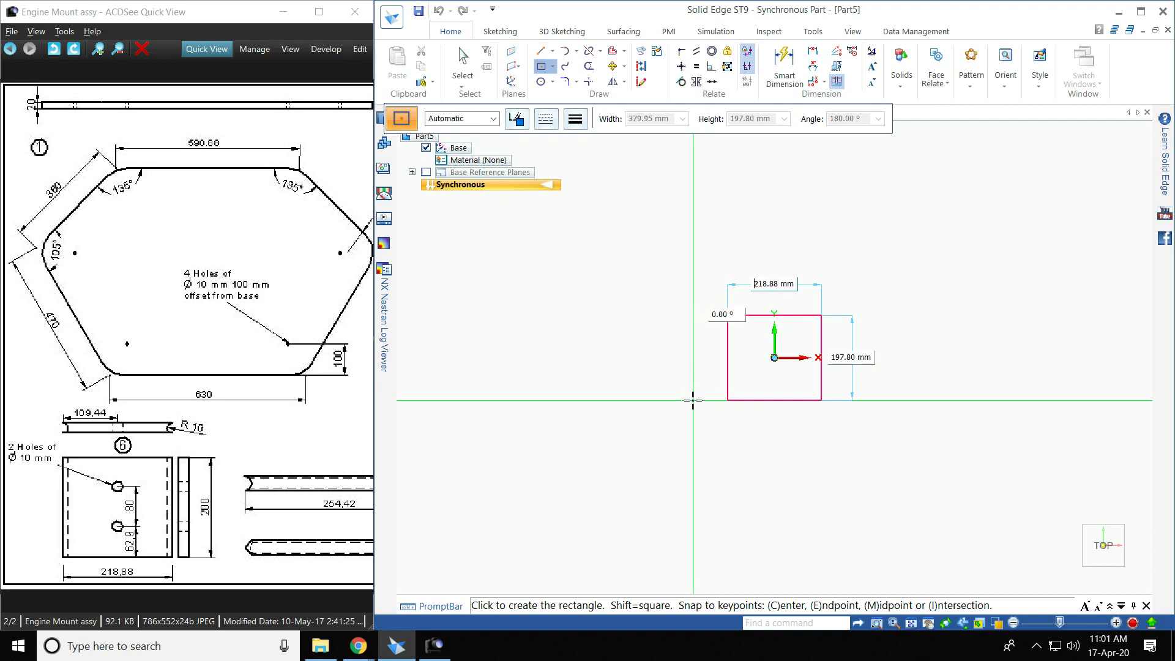
key("Tab")
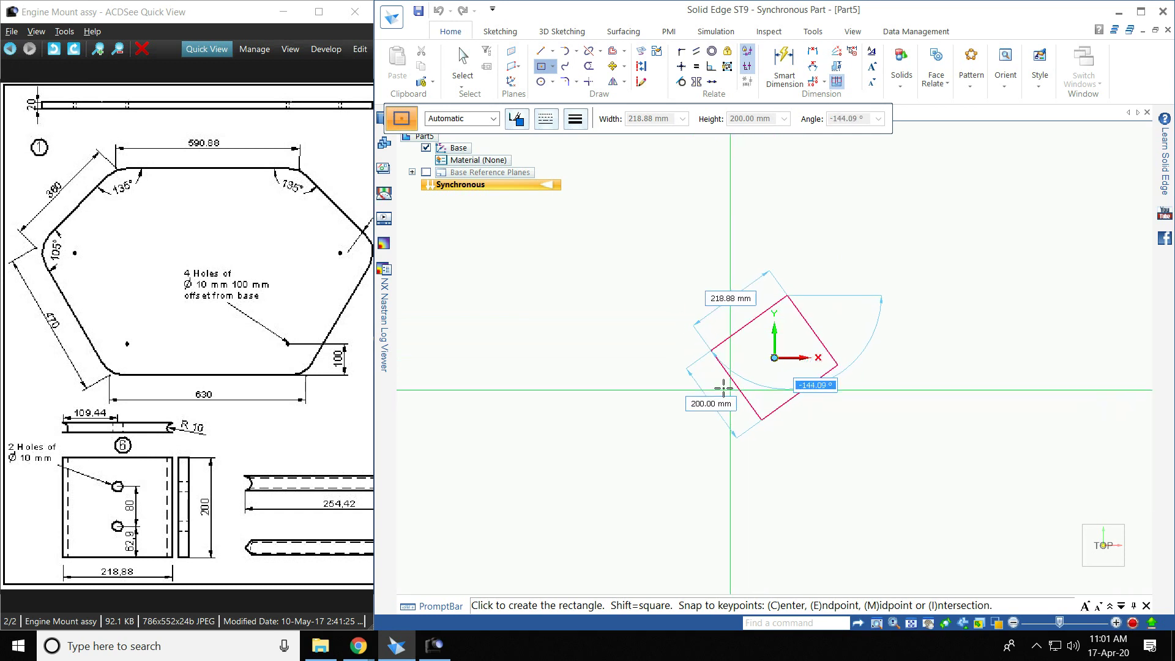
left_click(675, 352)
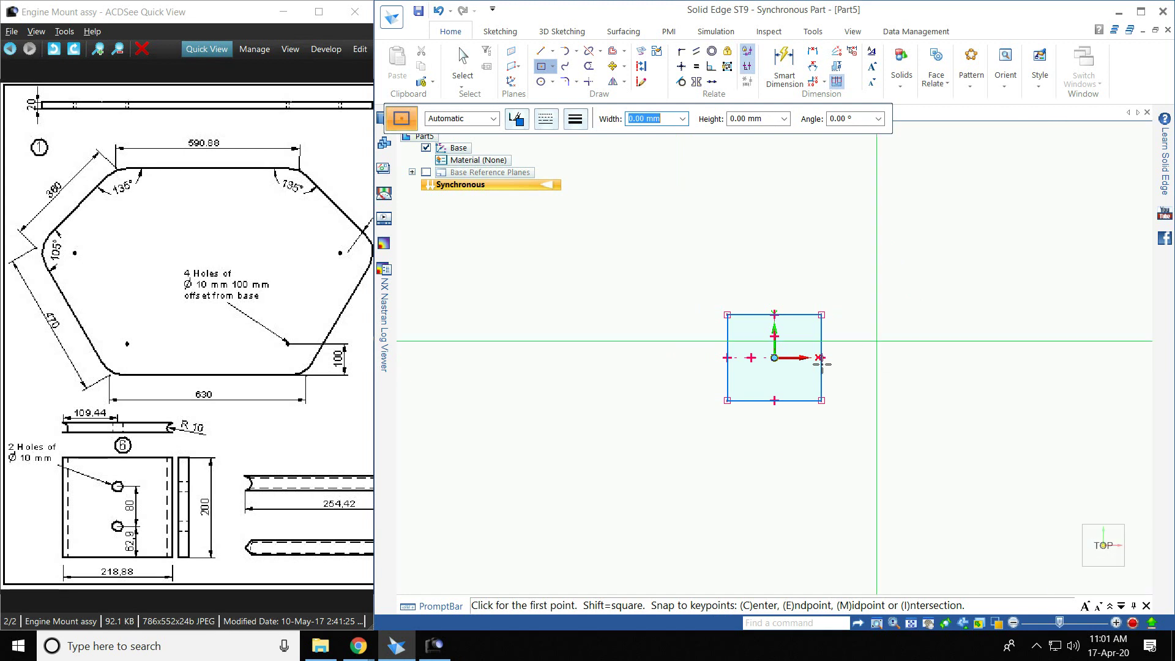
Step: Draw an 80 mm vertical line inside the rectangle and connect its midpoint to the origin
scroll(709, 354, "up", 5)
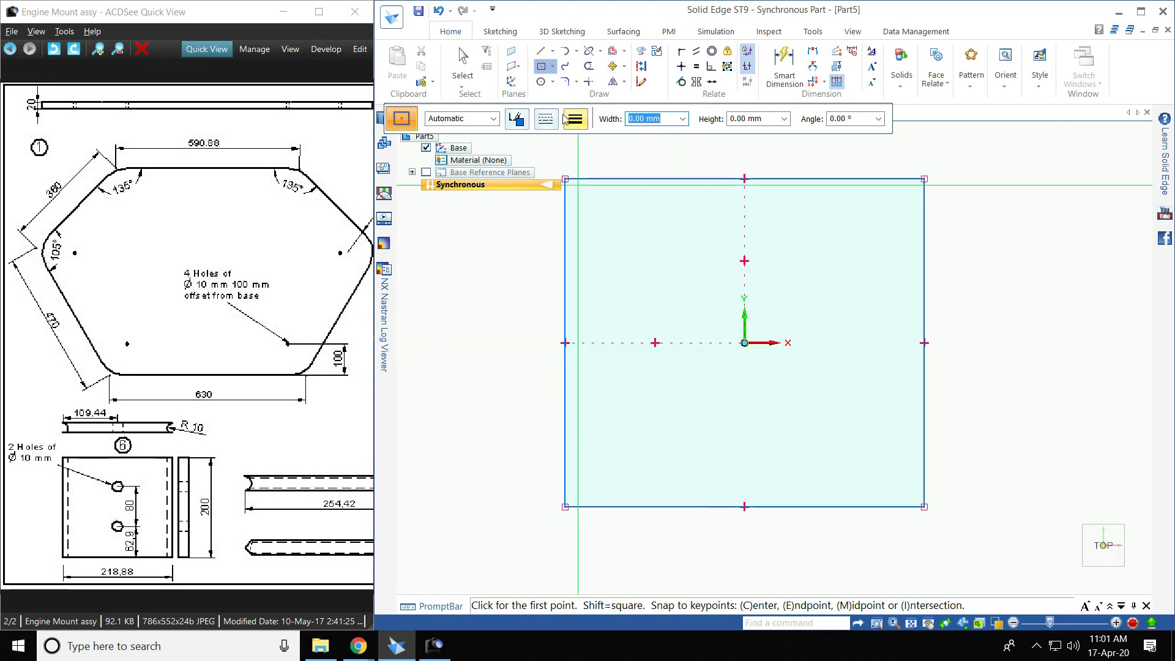
left_click(541, 51)
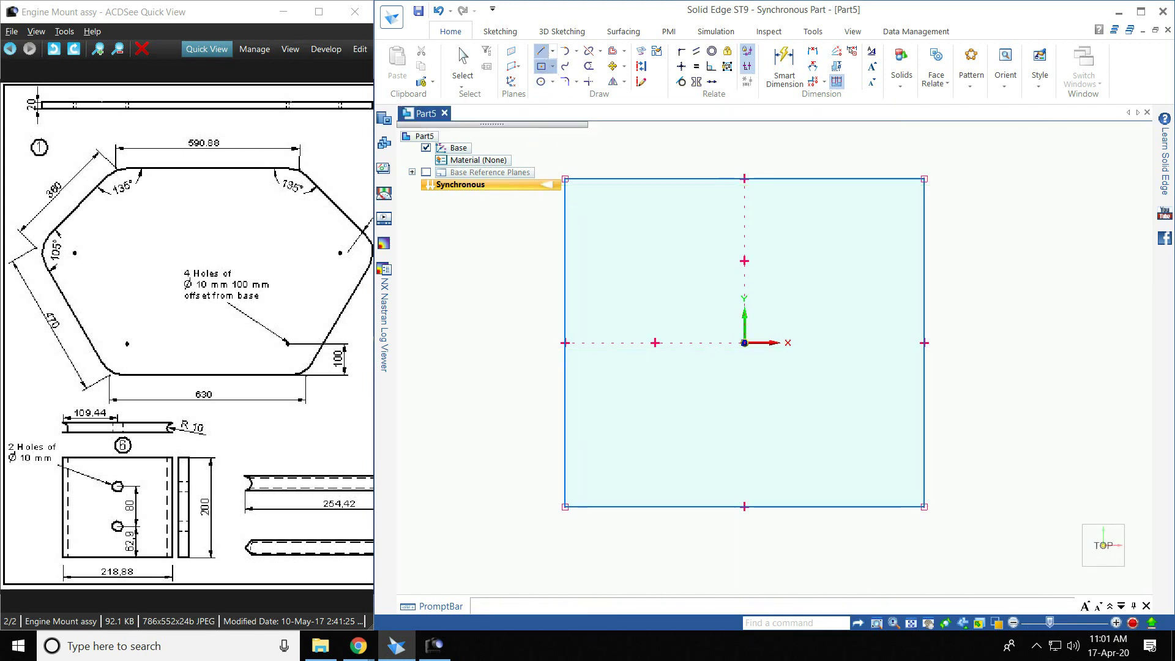
left_click(671, 274)
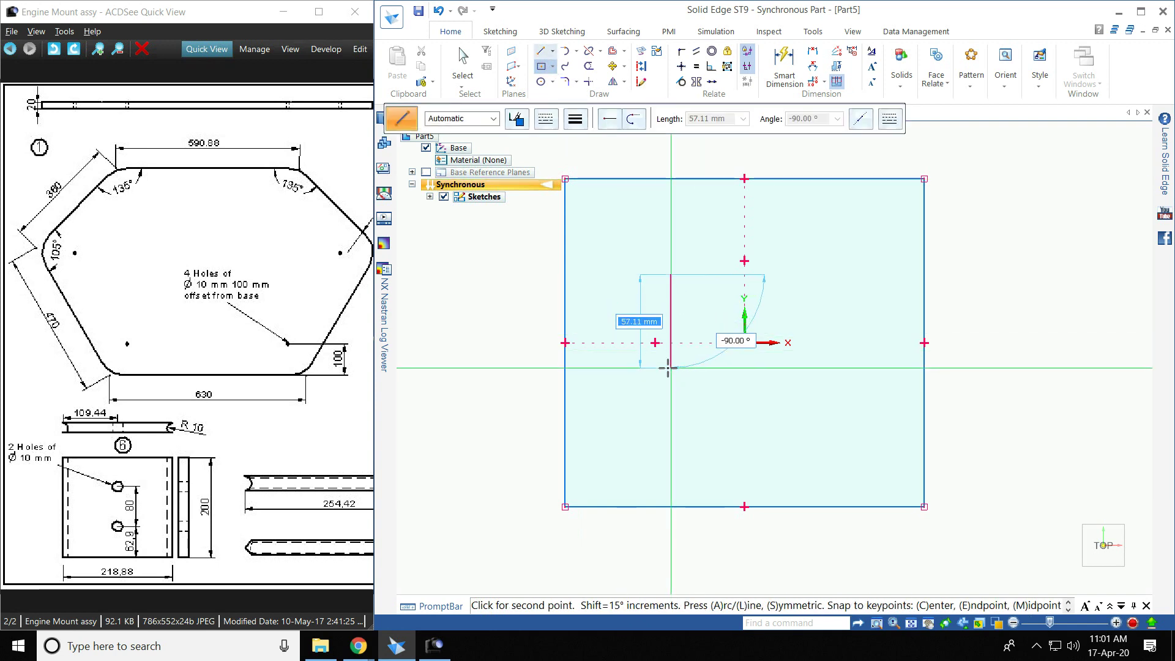
key("Tab")
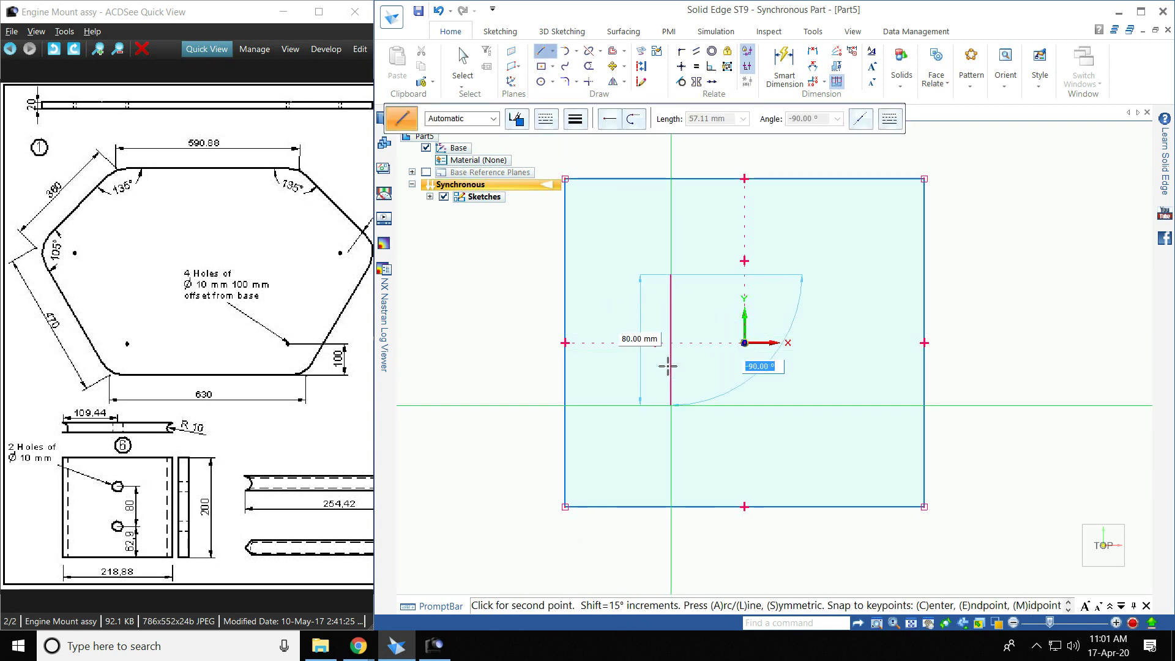
left_click(672, 343)
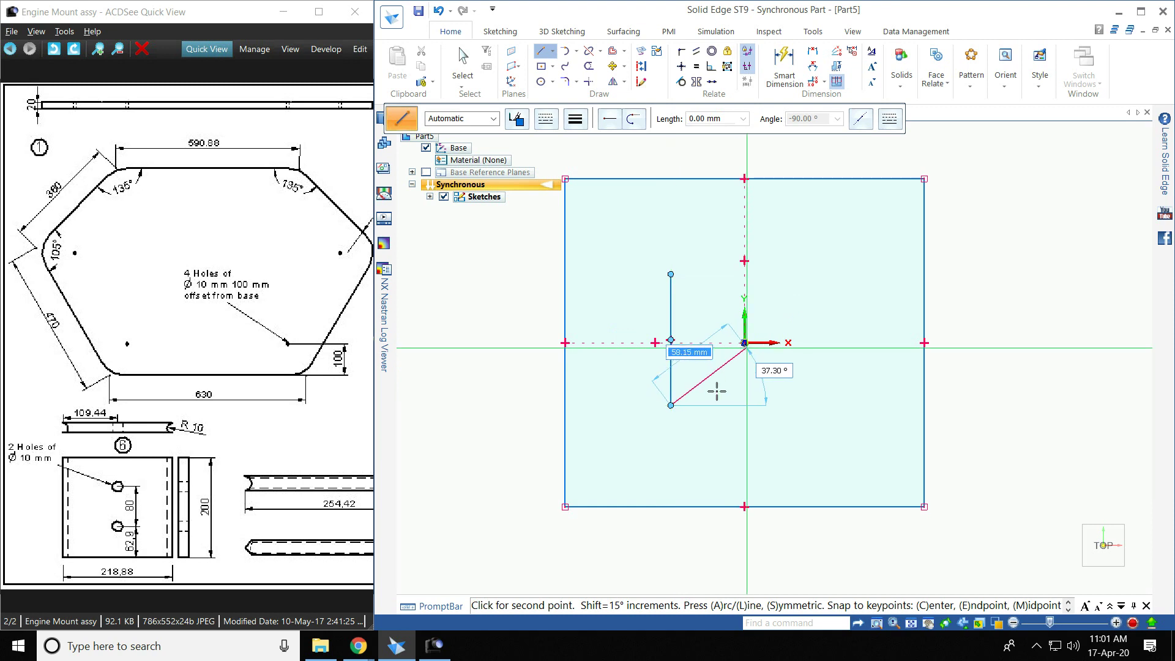
key("Escape")
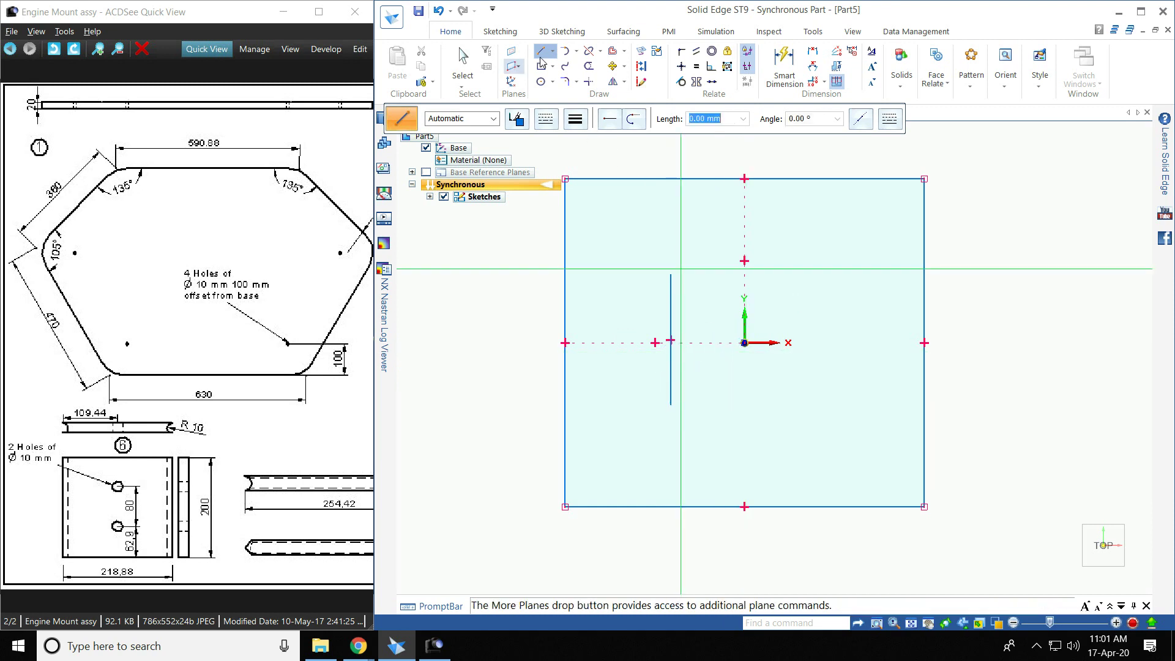
left_click(684, 54)
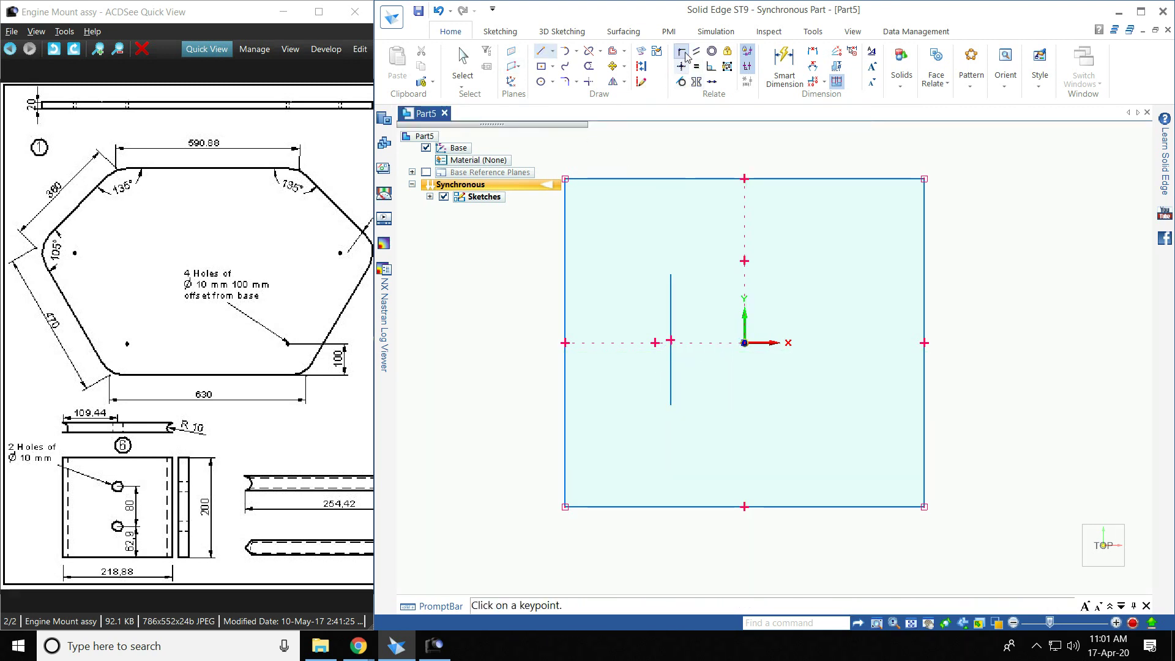
left_click(672, 341)
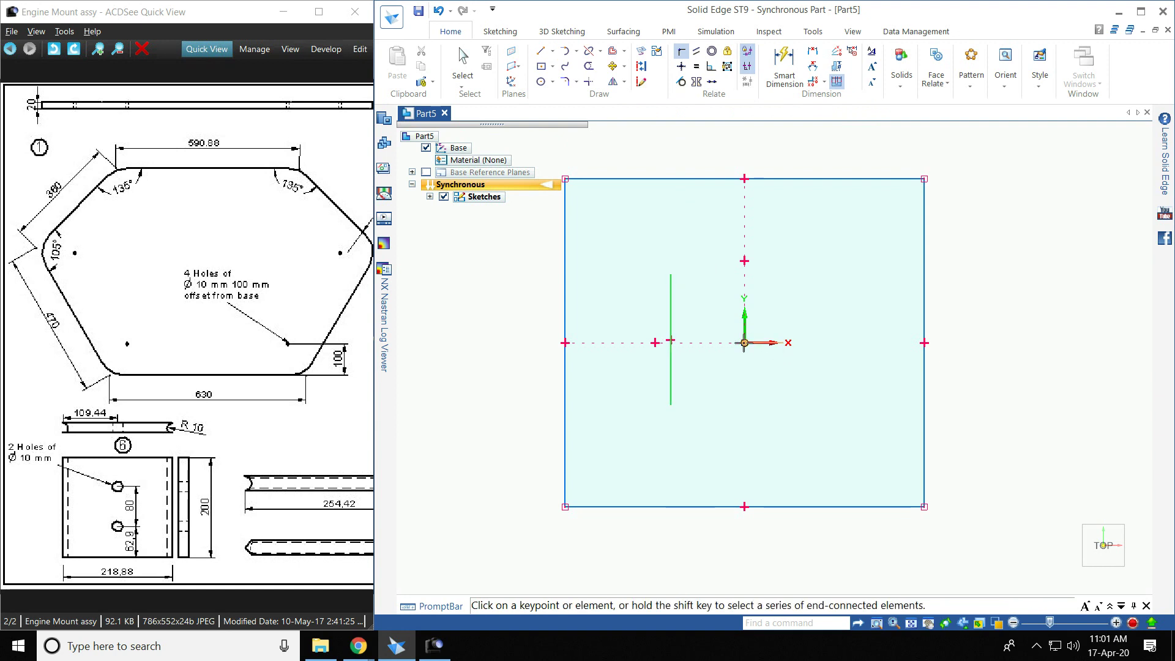
Step: Draw two 10 mm diameter circles by center point, one at each end of the 80 mm line
left_click(551, 82)
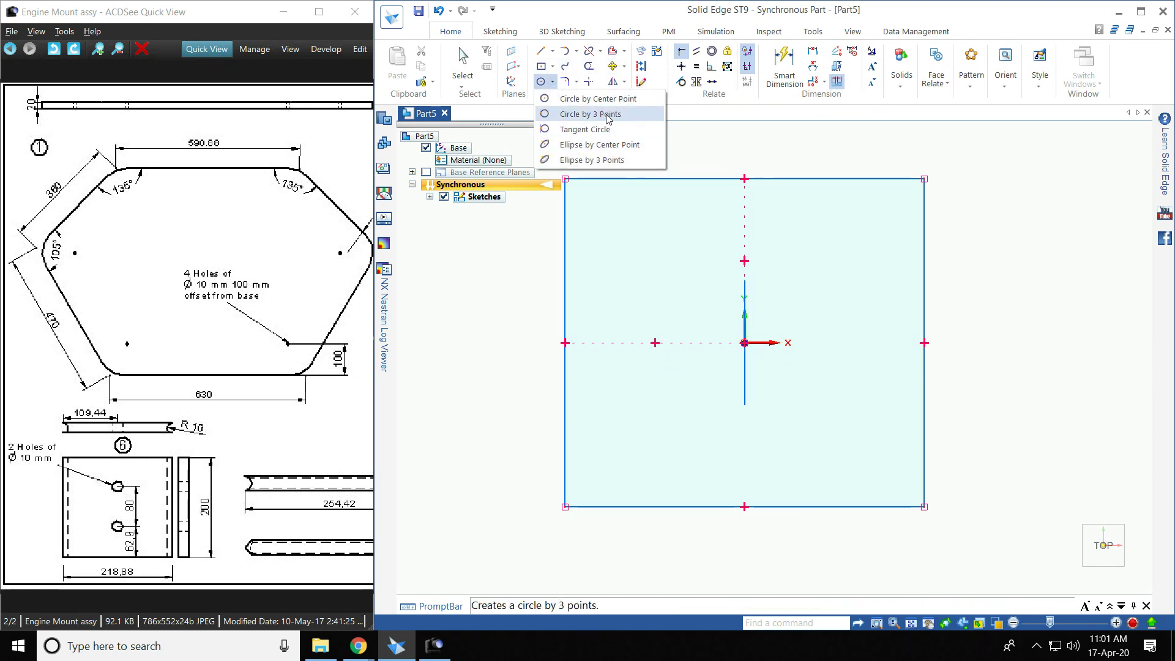
left_click(591, 113)
left_click(552, 83)
left_click(575, 98)
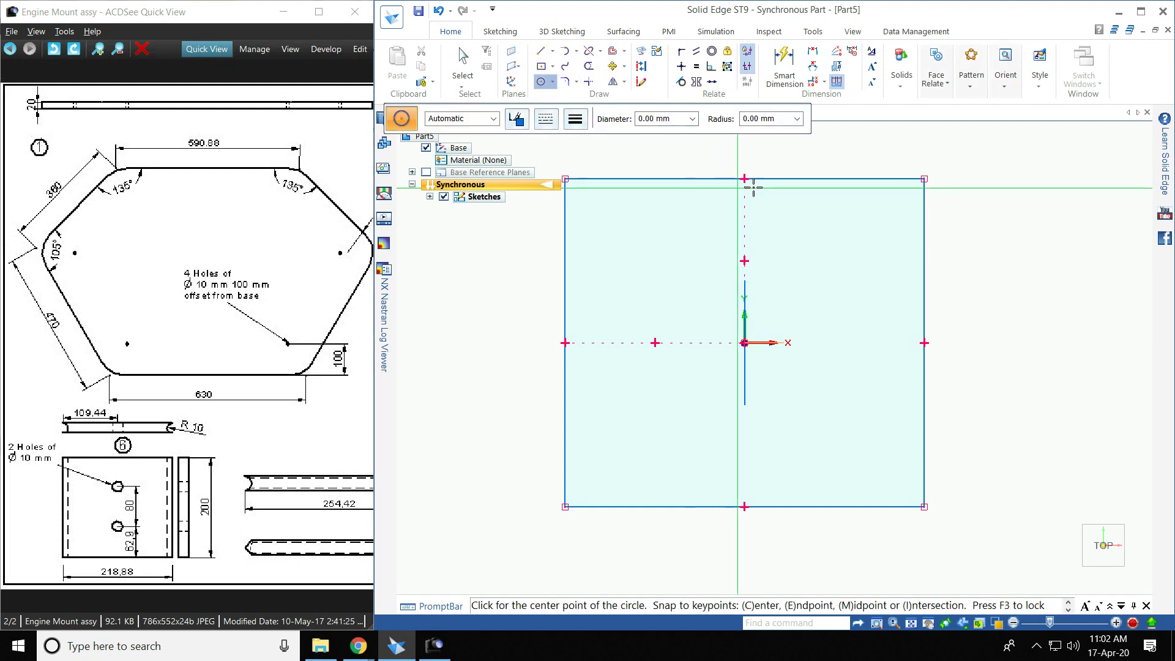
left_click(738, 282)
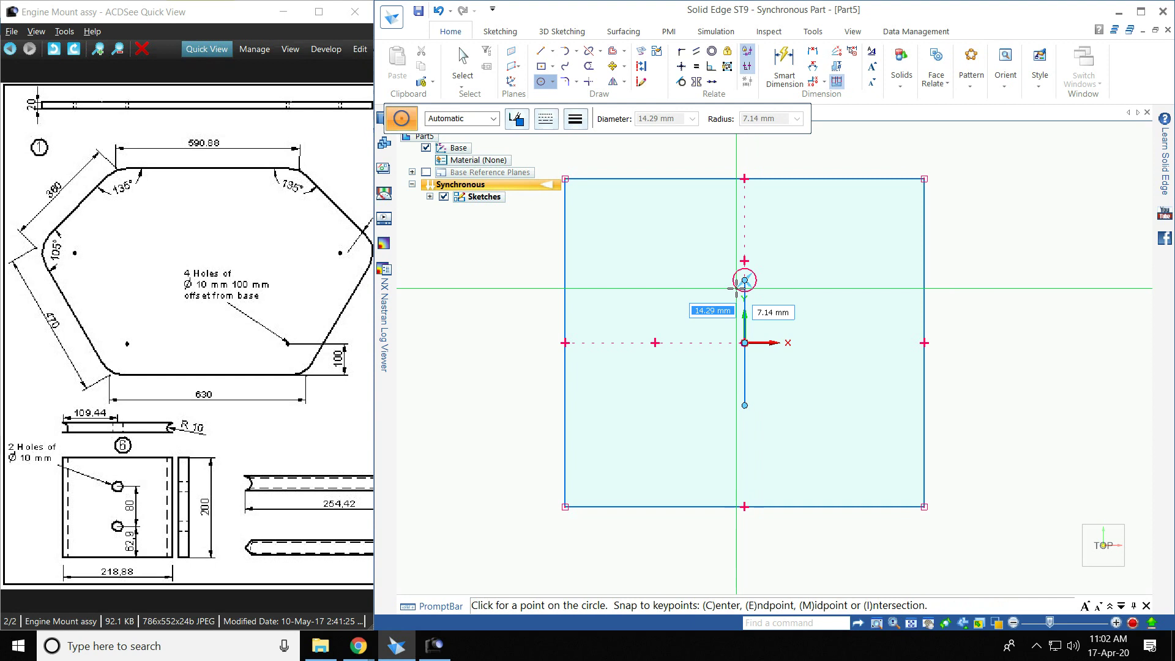
key("Return")
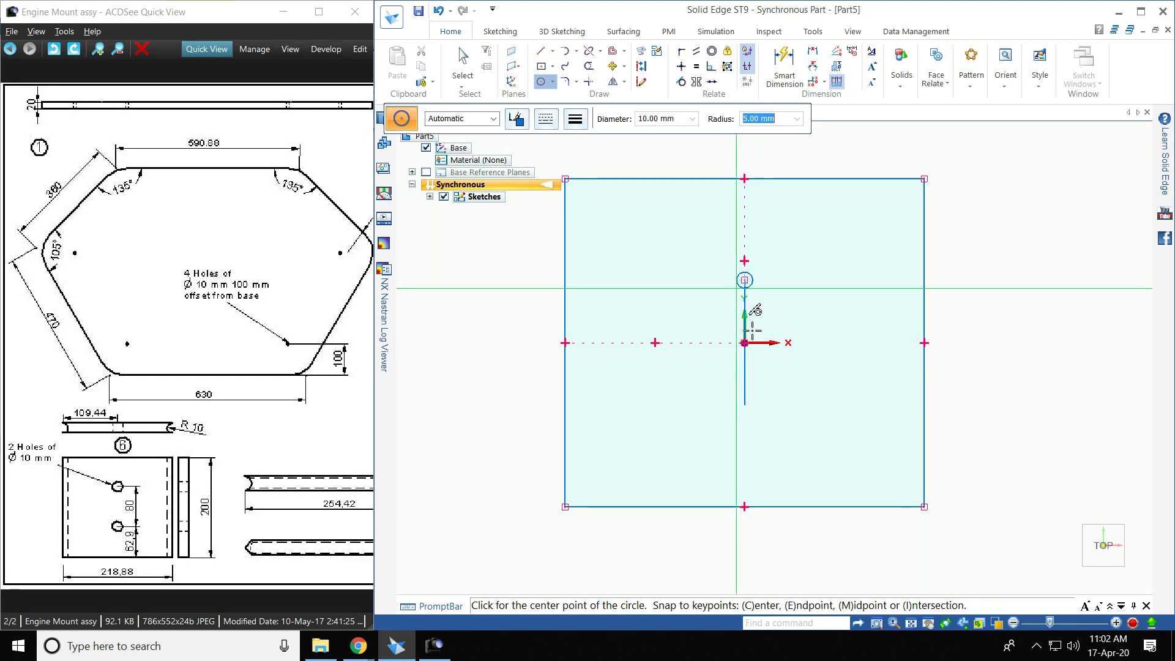
left_click(744, 405)
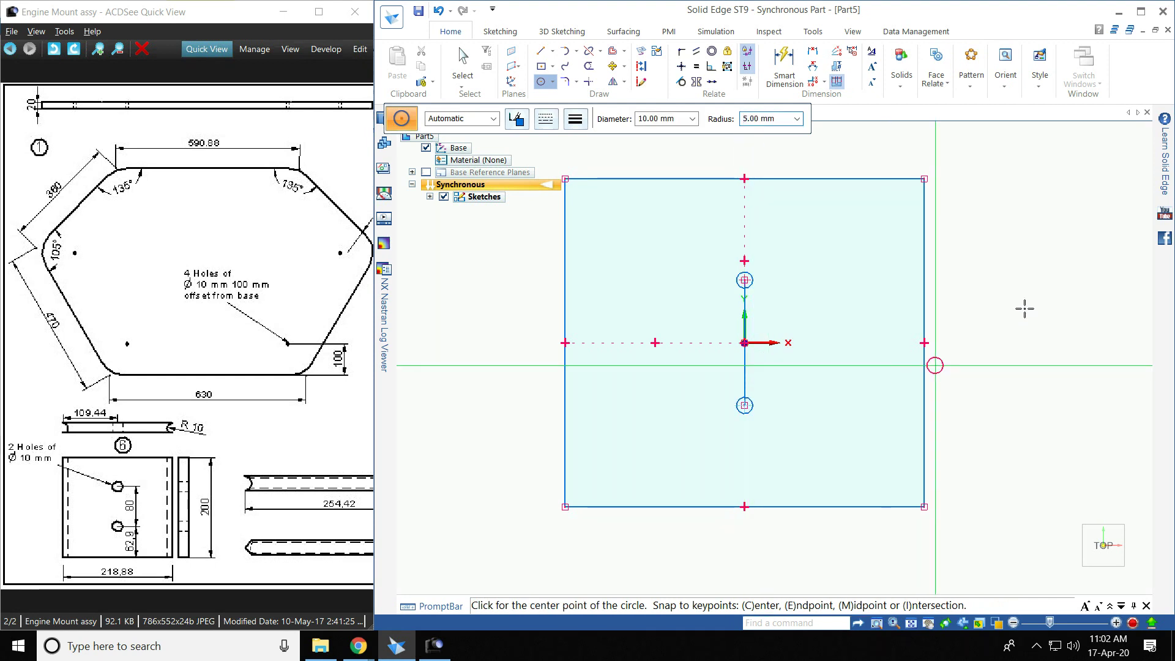
Step: Extrude the rectangle with its two circular holes upward by 10 mm, using face selection
left_click(1075, 561)
scroll(722, 218, "down", 3)
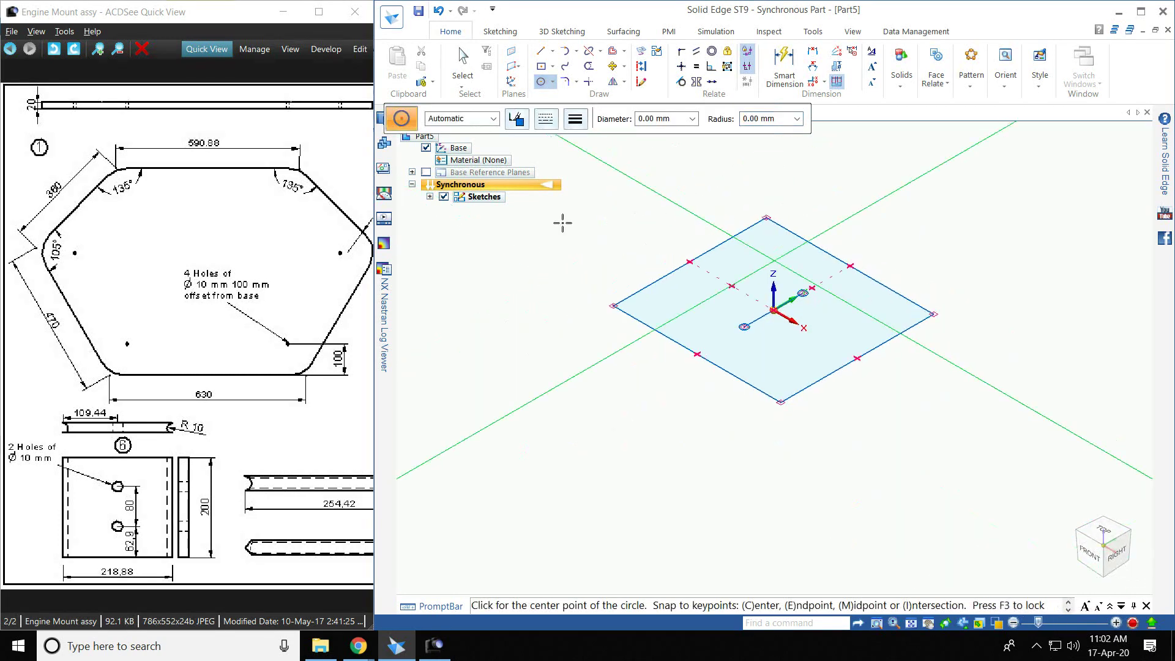
left_click(901, 75)
left_click(932, 120)
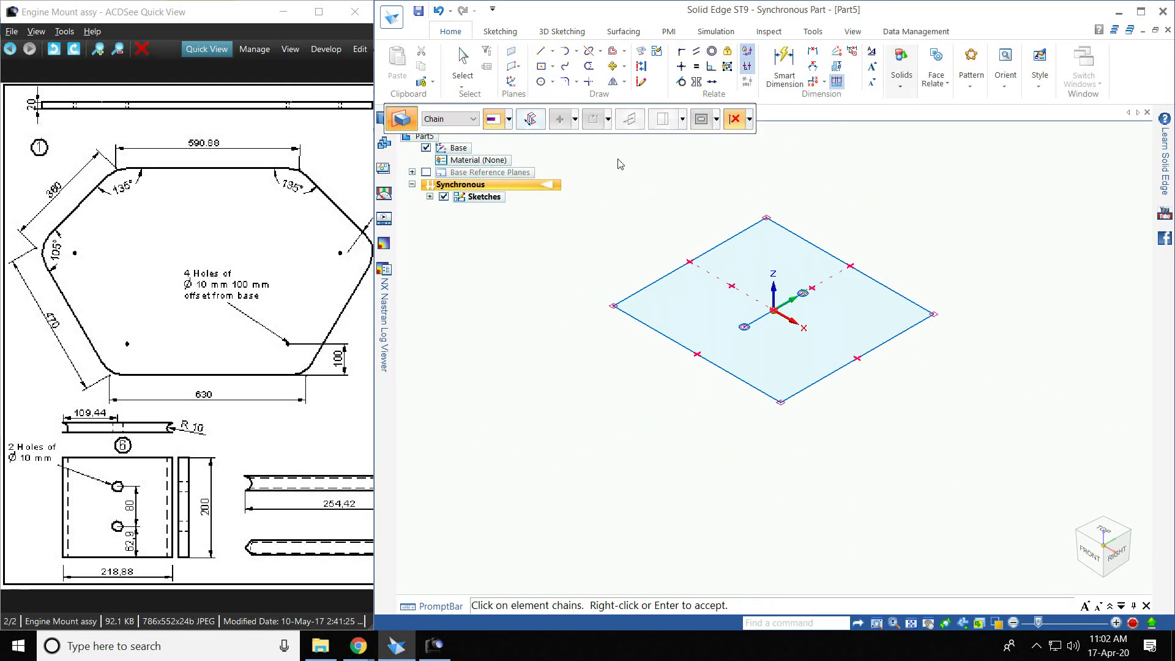
left_click(469, 120)
left_click(456, 148)
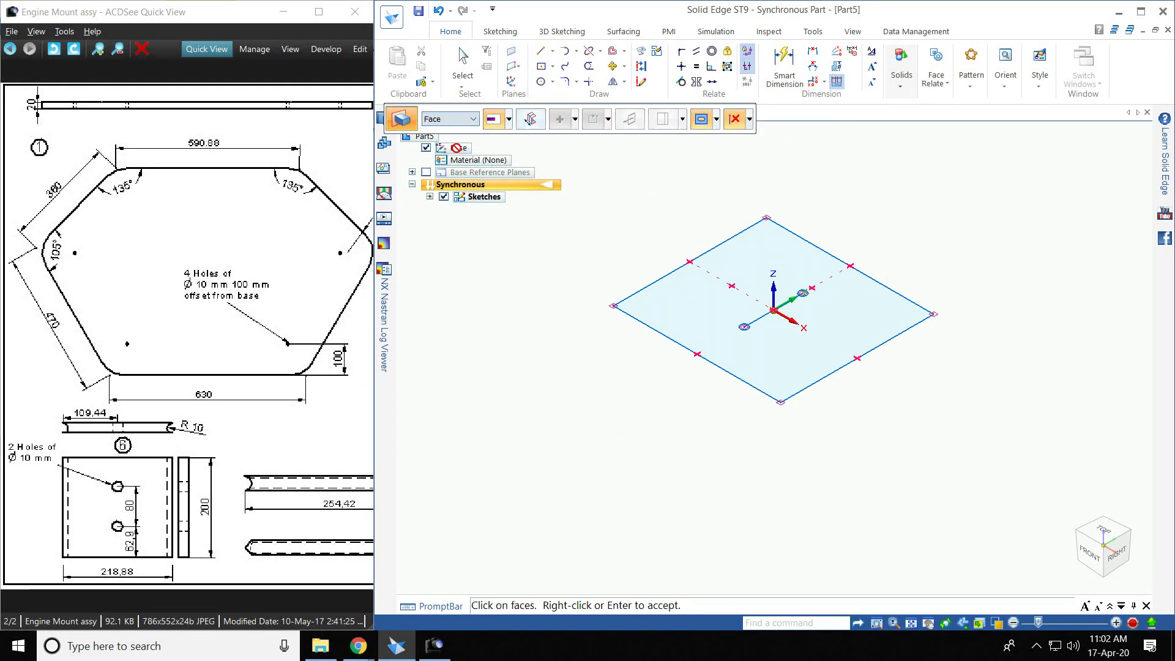
left_click(743, 280)
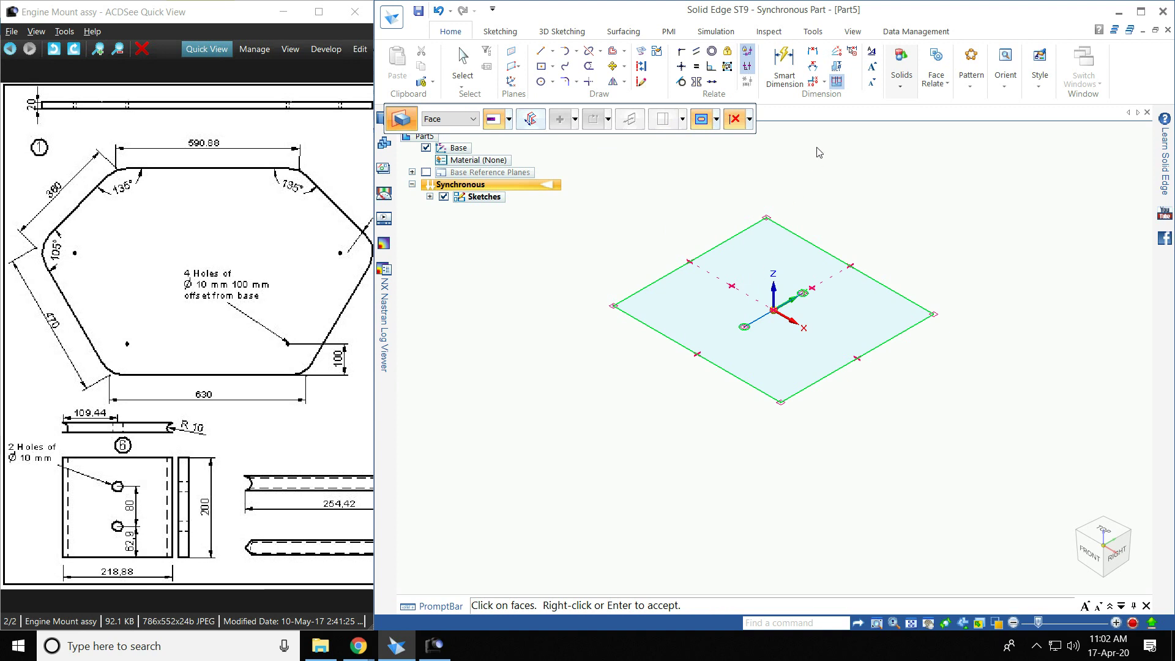
right_click(764, 166)
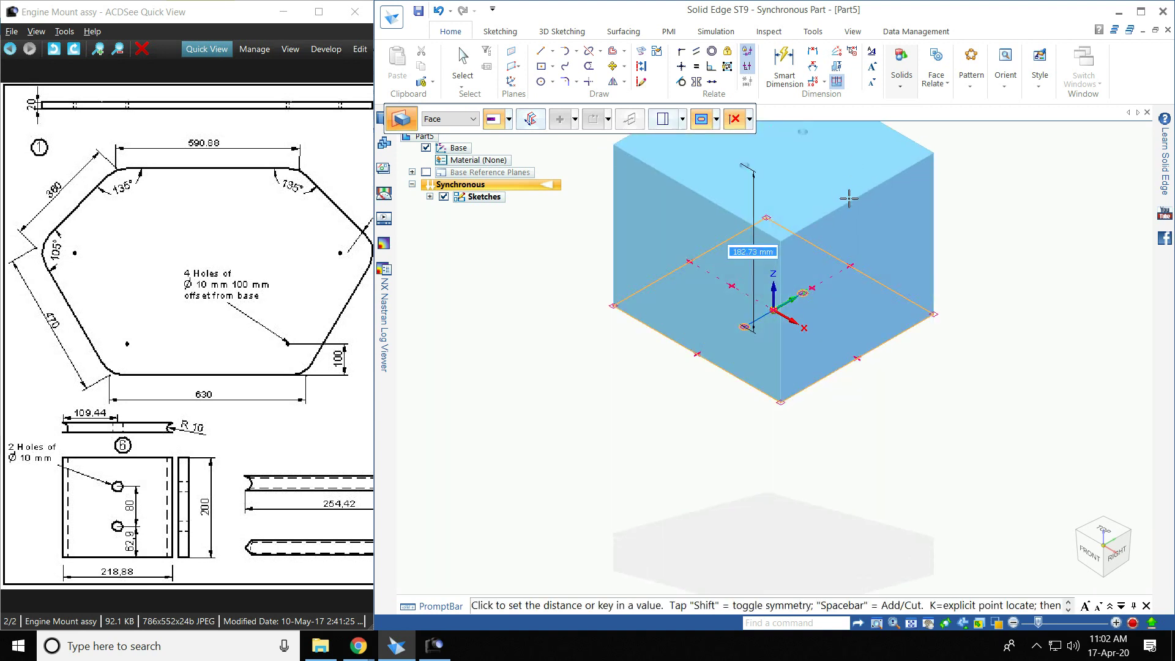
type("1")
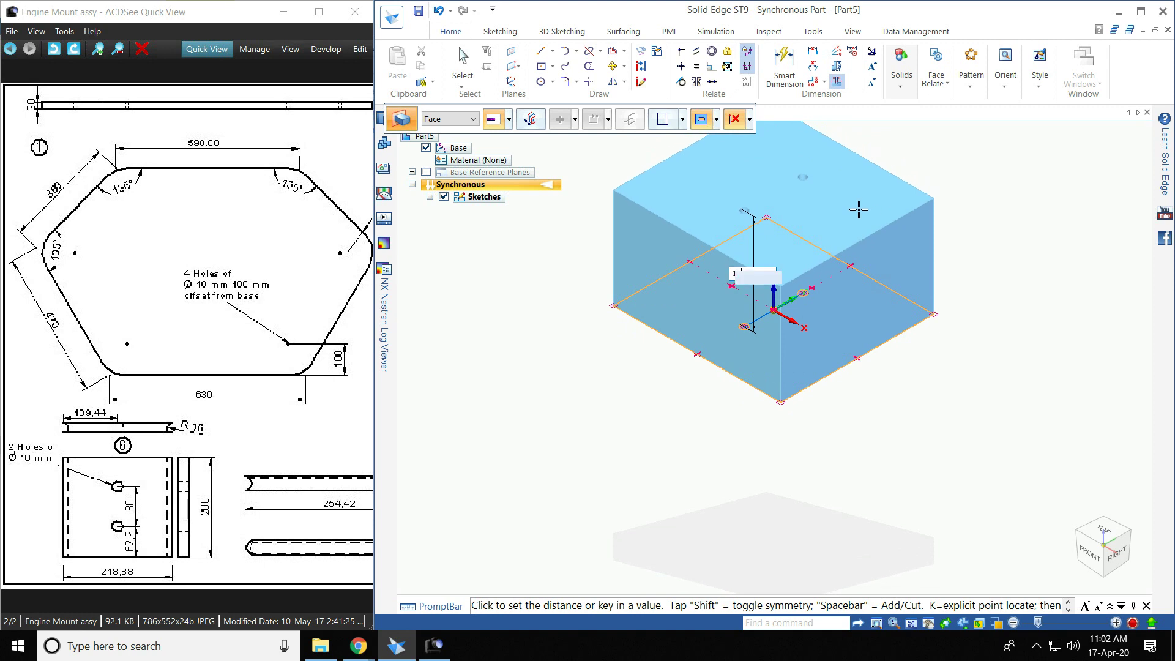
type("0")
key("Return")
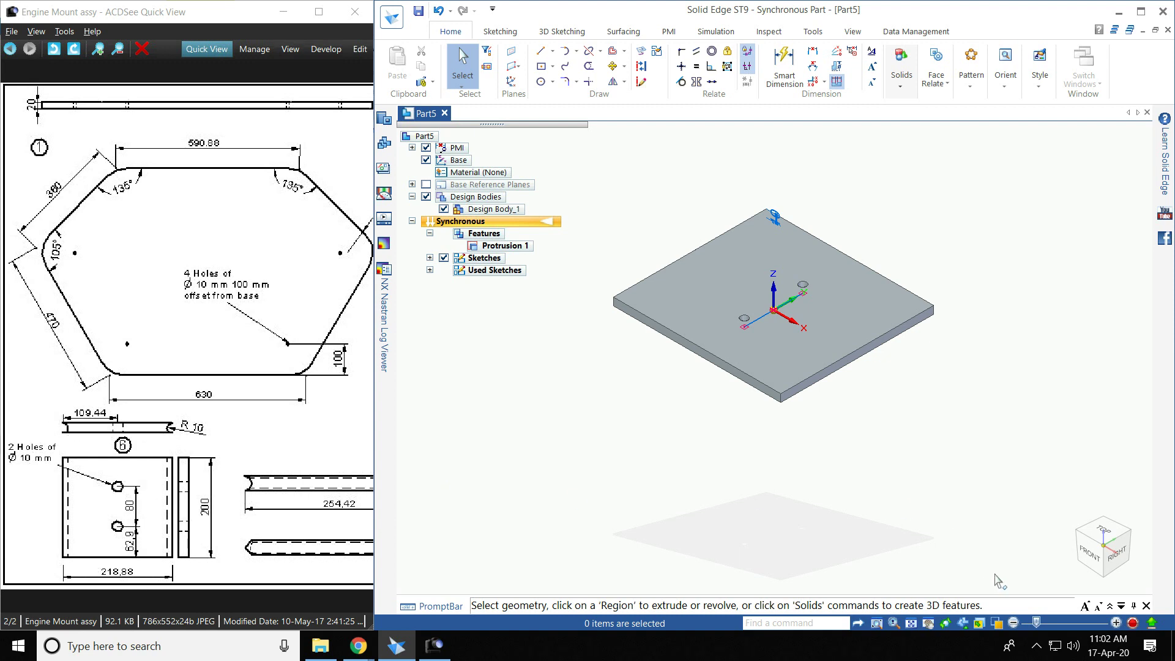
Step: On the plate's front face, draw a 5 mm radius semicircular arc centred on the left edge's midpoint, bulging inward between the edge's endpoints
left_click(1089, 554)
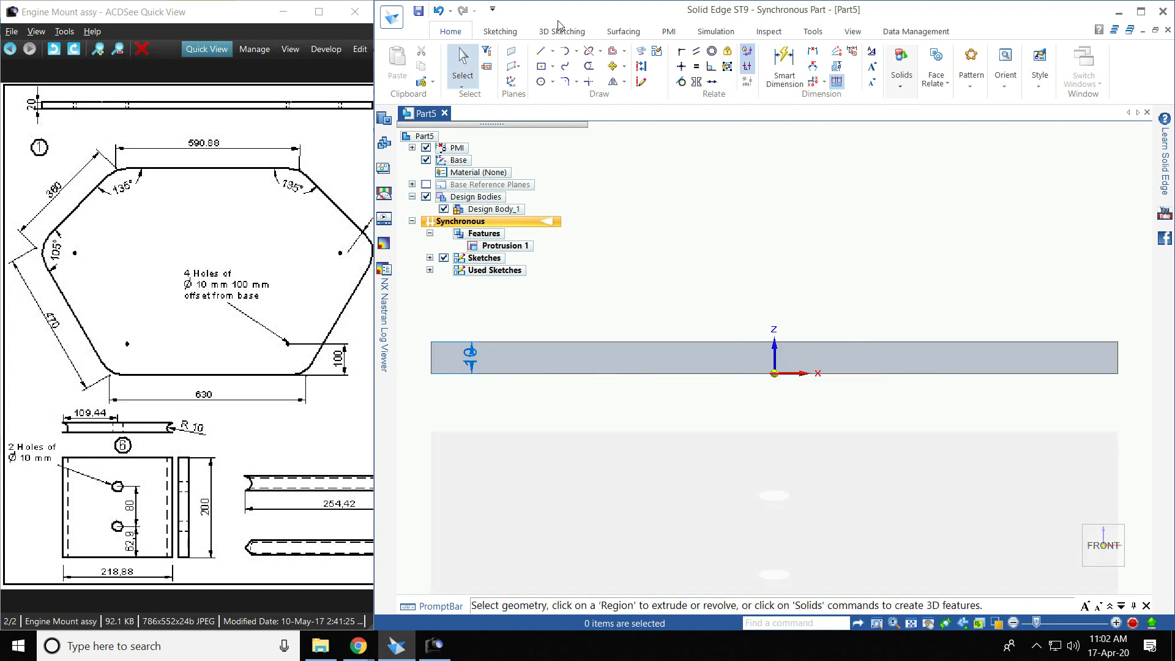
left_click(553, 52)
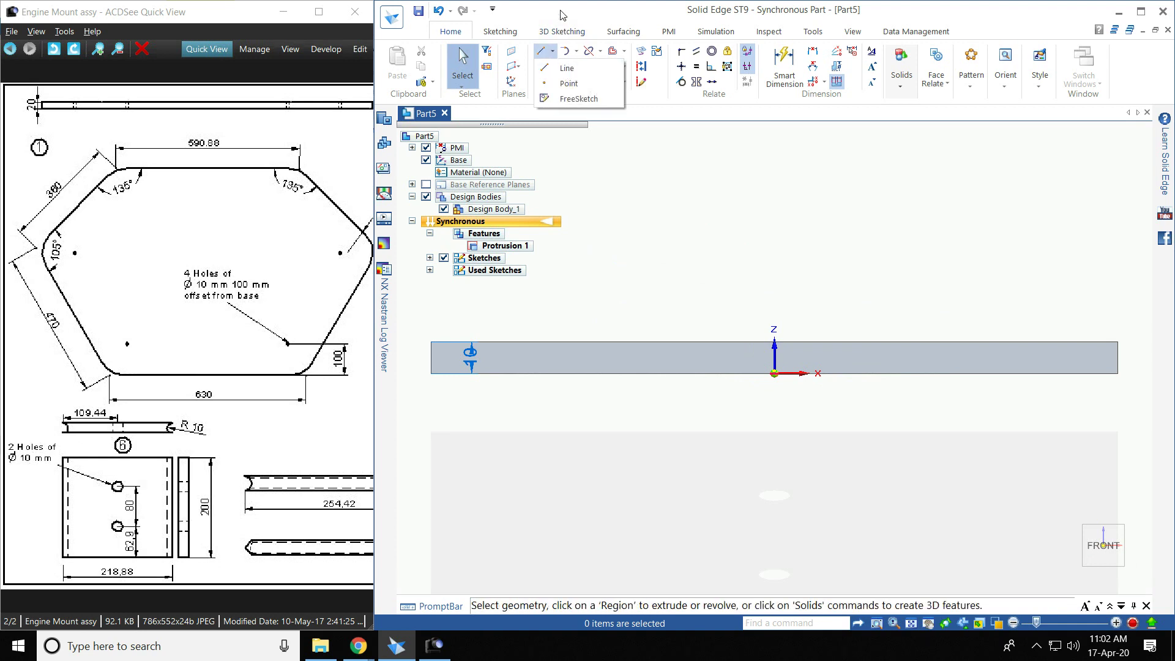
left_click(551, 83)
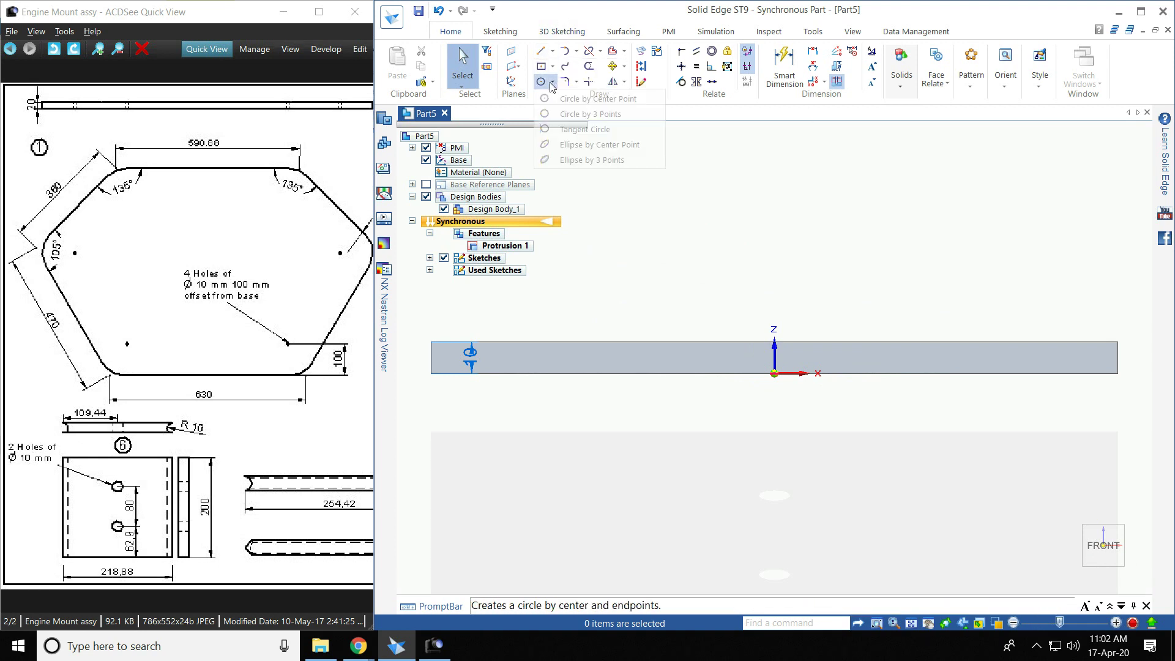
left_click(577, 52)
left_click(599, 105)
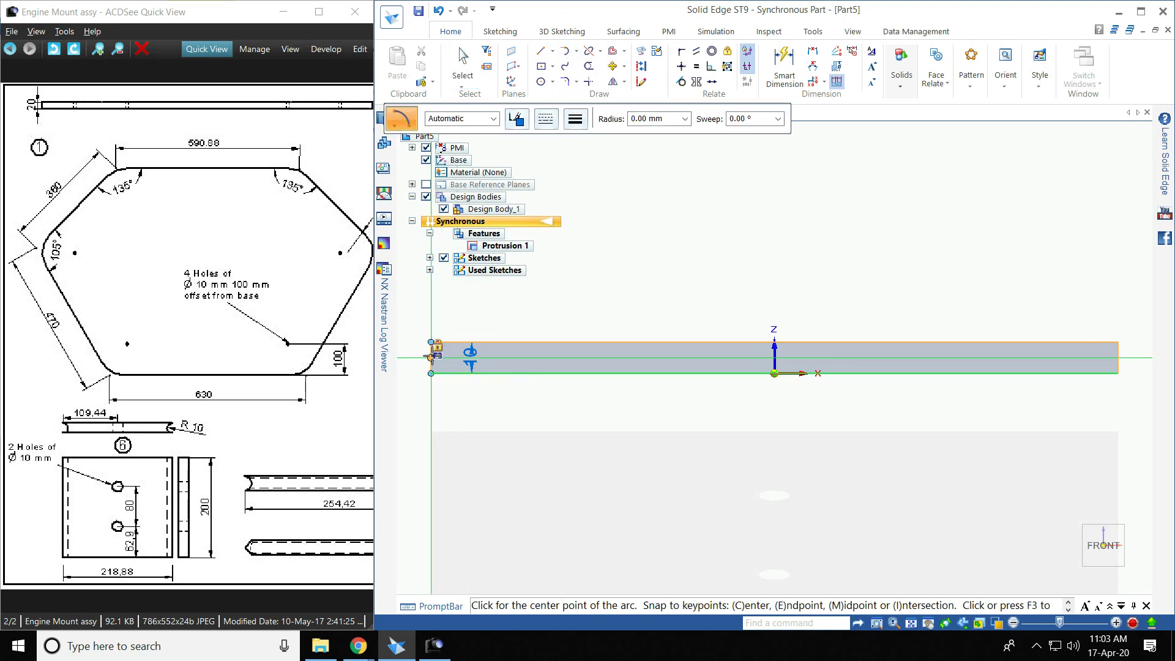
left_click(431, 357)
left_click(431, 341)
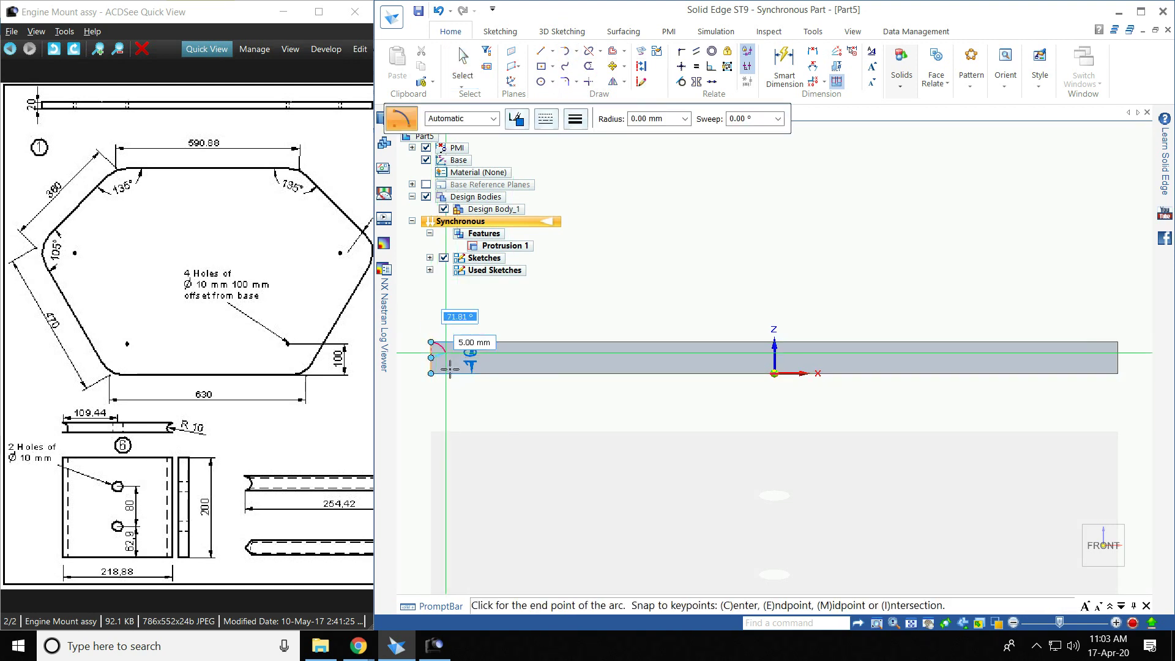
left_click(432, 373)
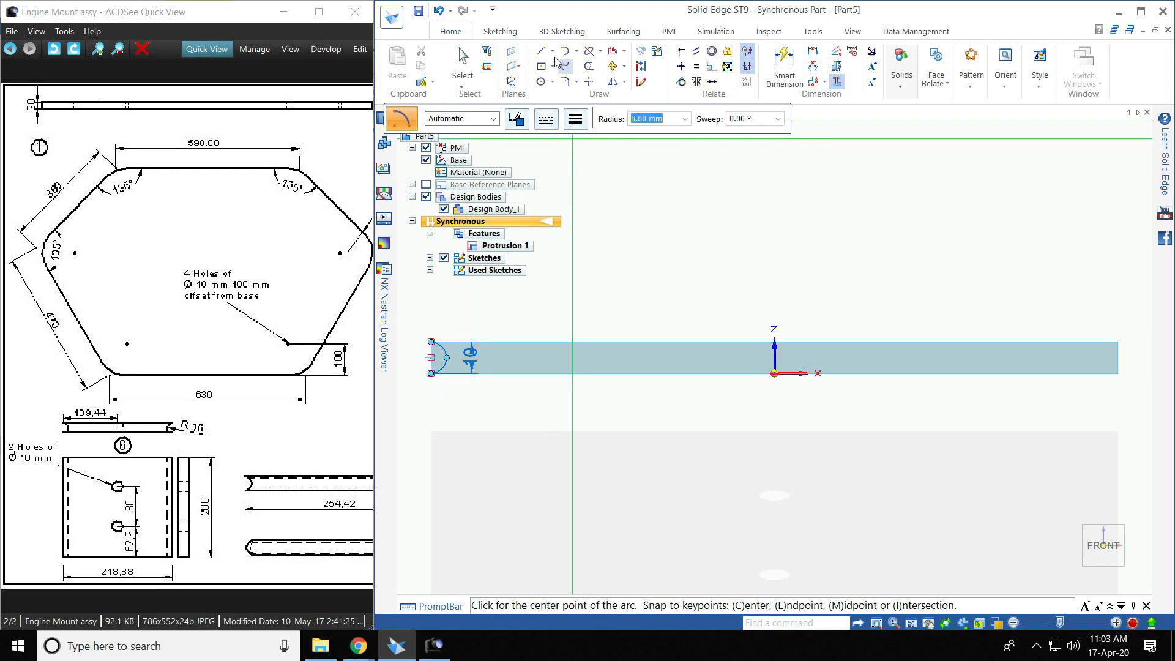
Step: Close the left semicircle with a 10 mm vertical line between the arc's endpoints
key("l")
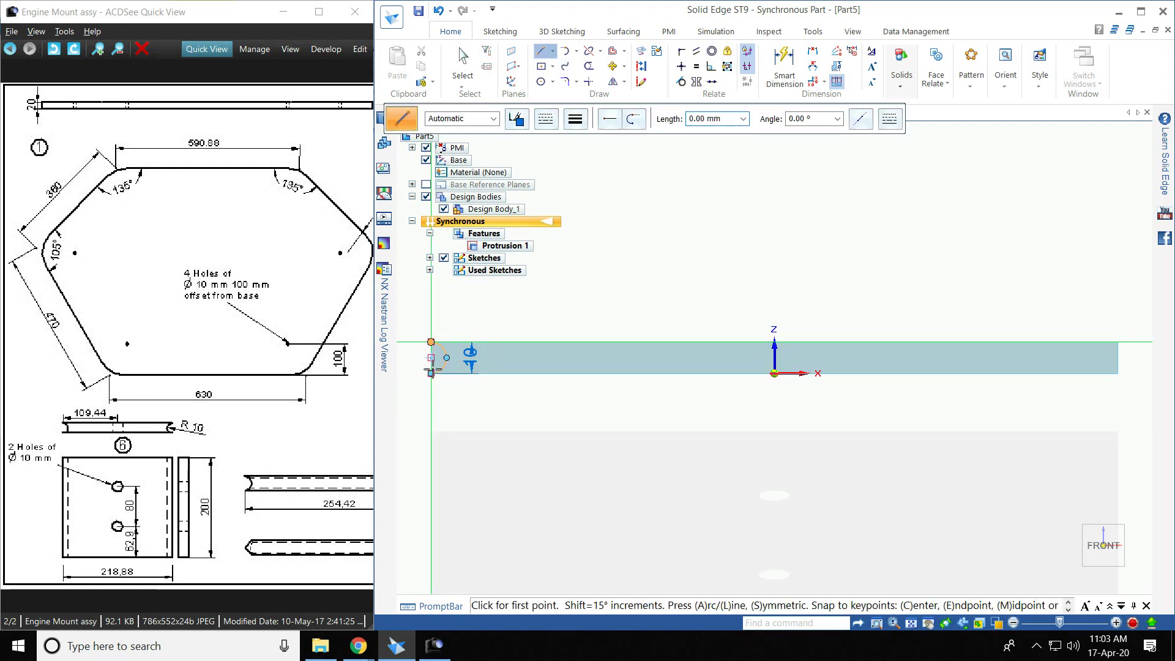
left_click(431, 341)
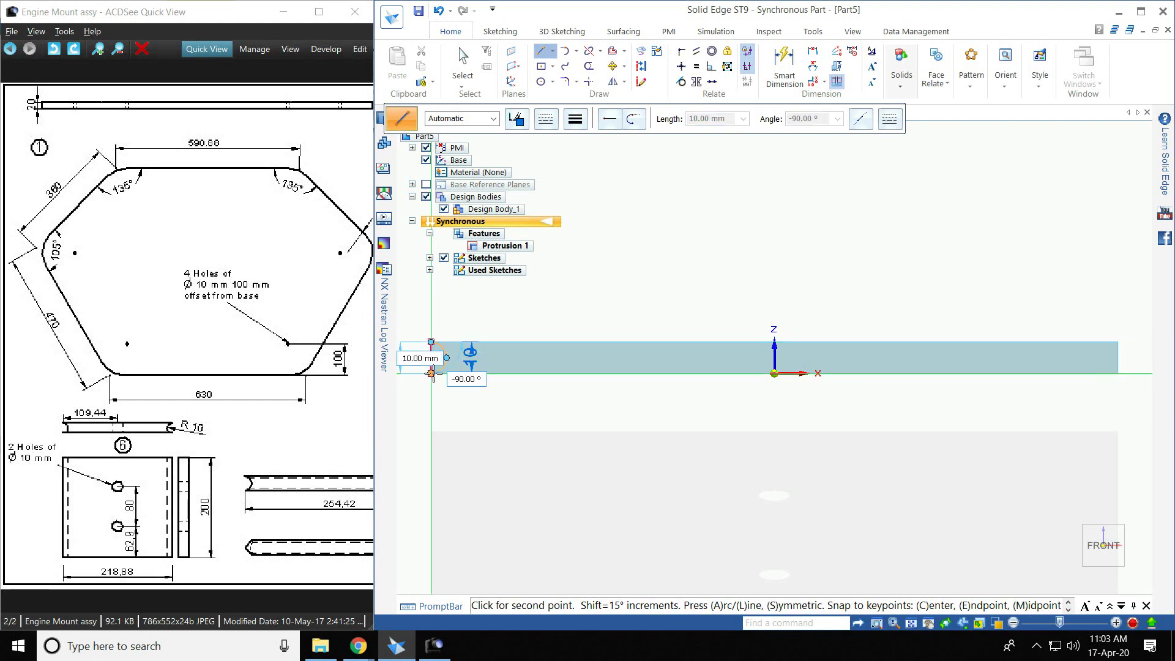
right_click(1065, 416)
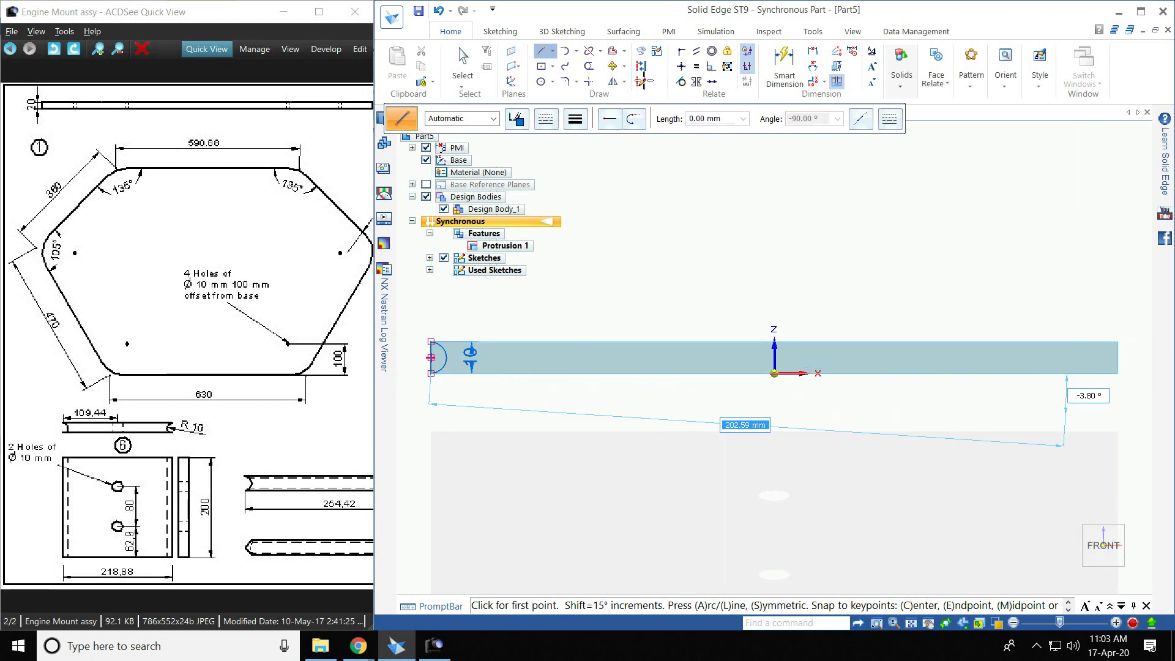
Step: Draw a matching 5 mm radius semicircular arc by center point on the front face's right edge, bulging inward
left_click(575, 51)
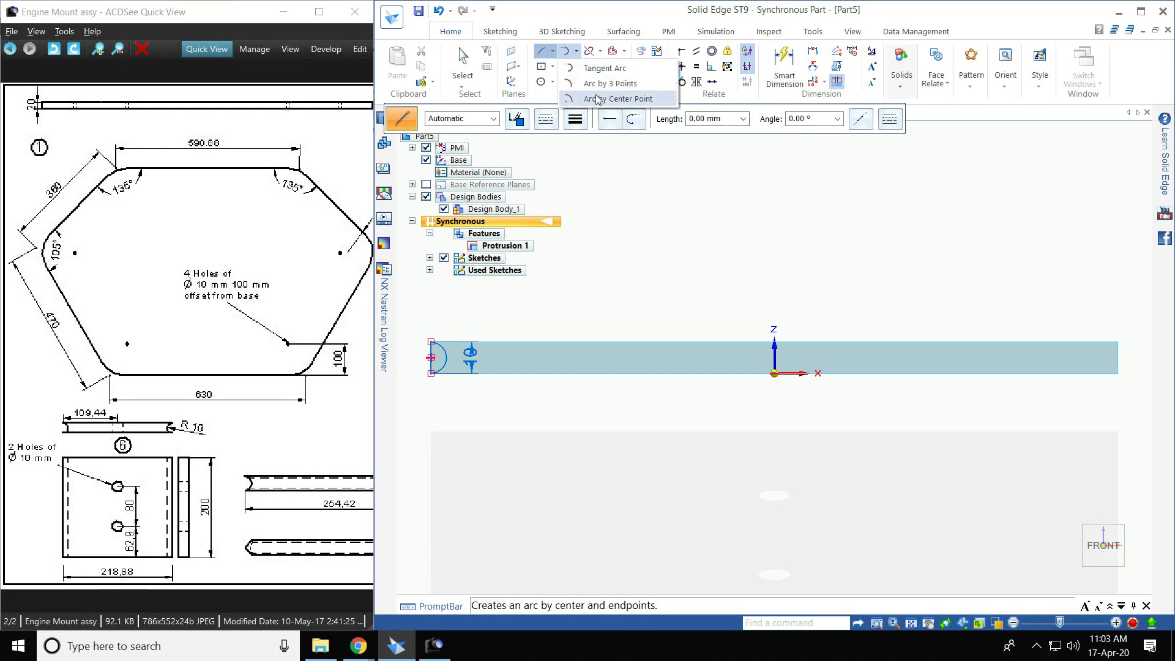
left_click(607, 106)
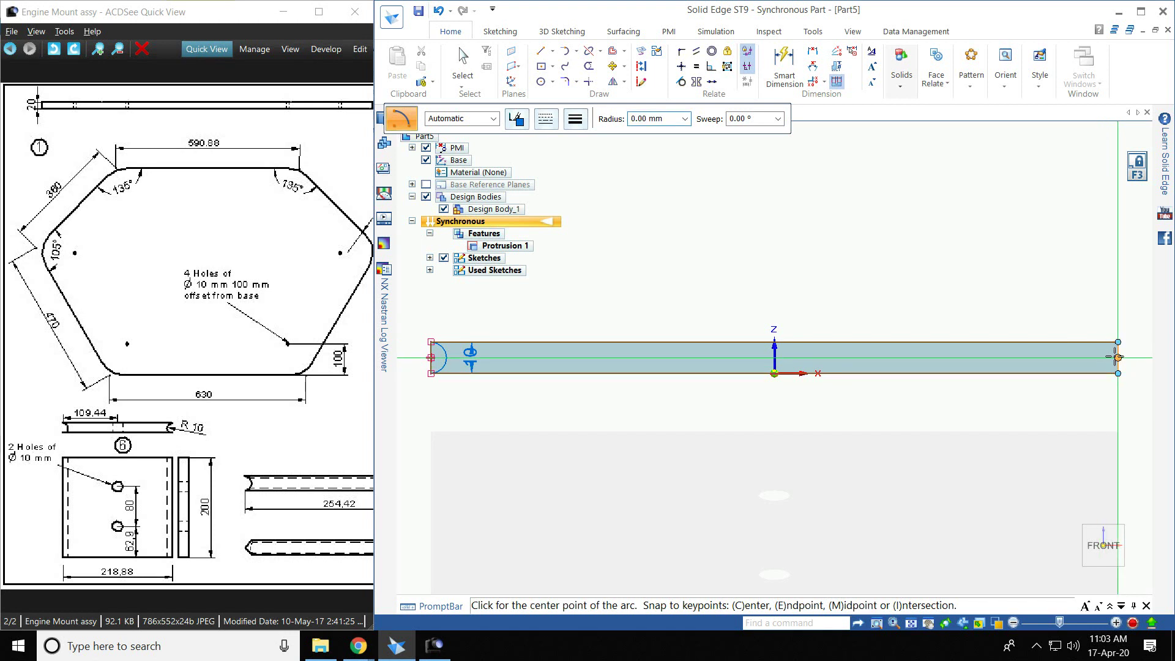
left_click(1118, 357)
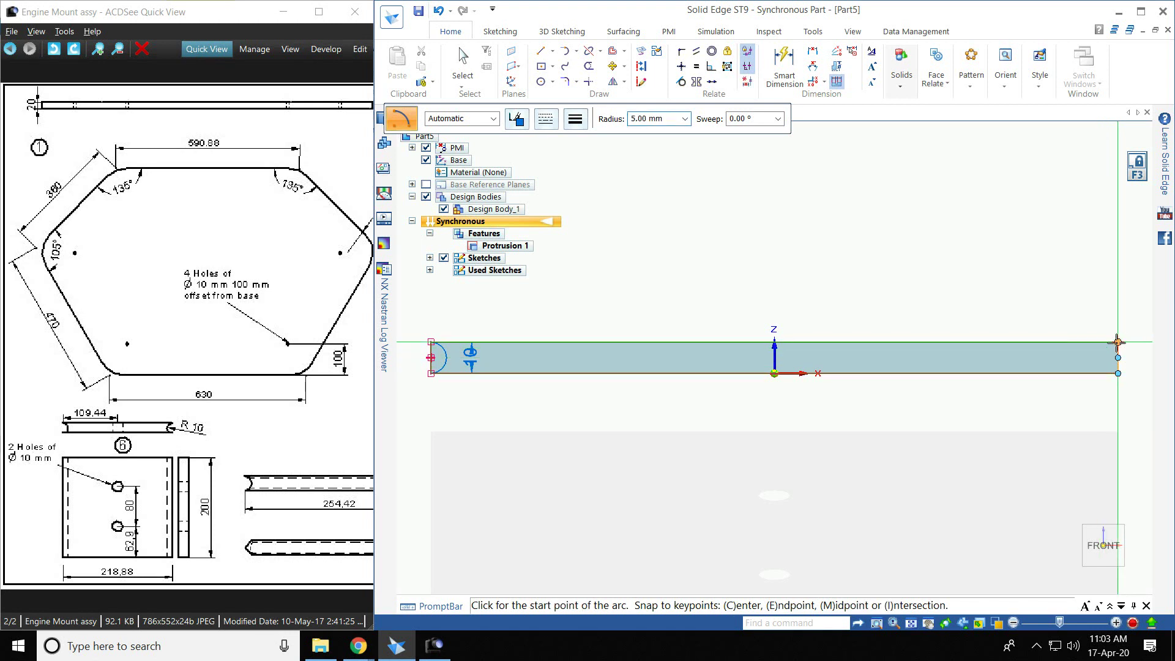
left_click(1118, 342)
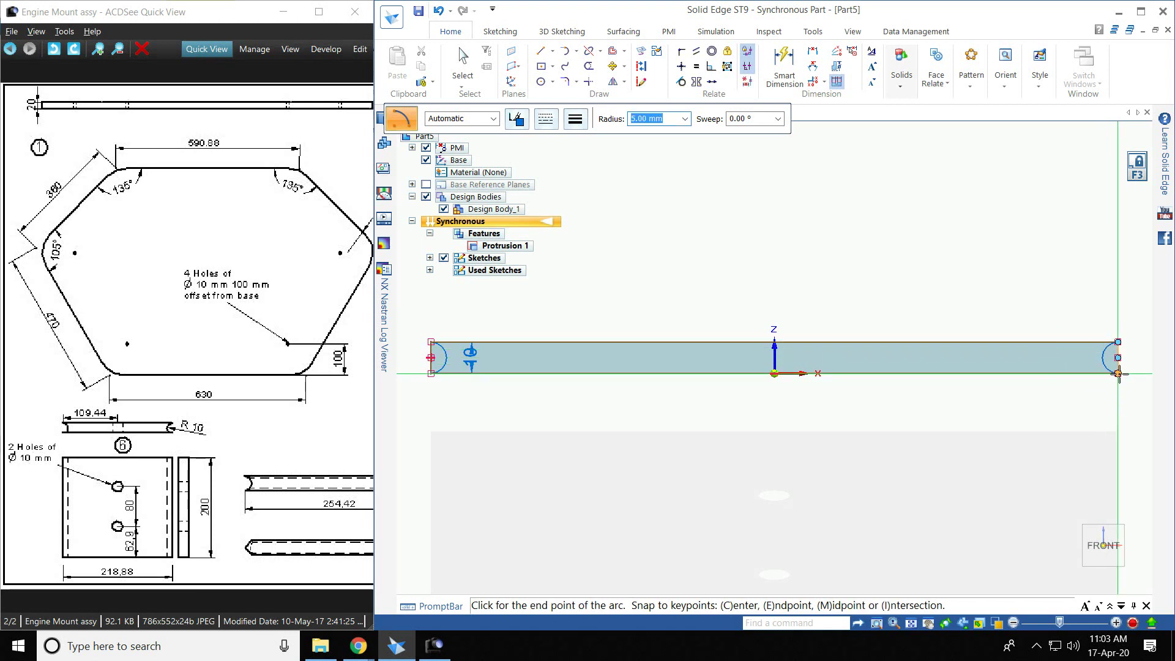
left_click(1119, 374)
Step: Close the right semicircle with a vertical line between the arc's endpoints
left_click(540, 51)
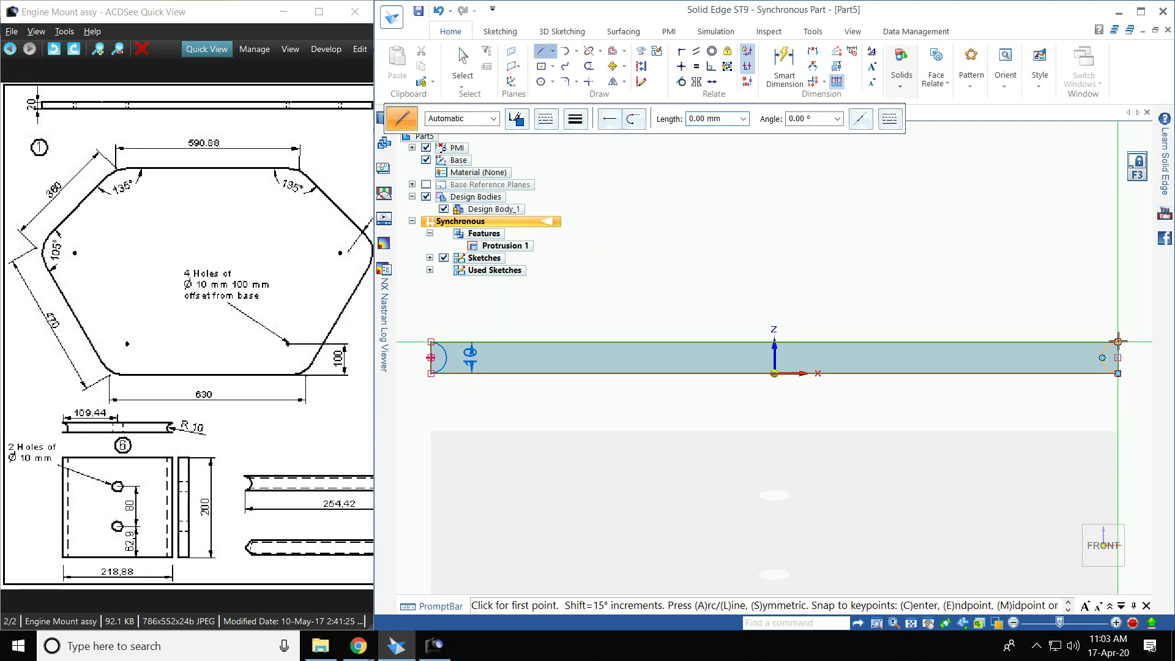
left_click(1118, 374)
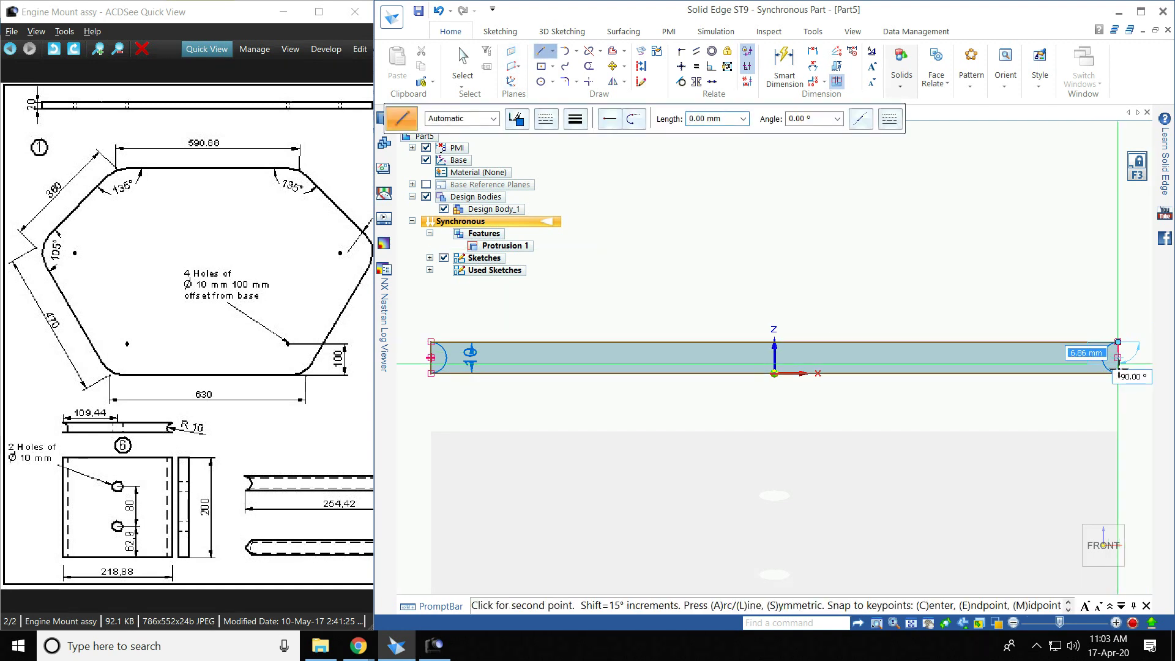
right_click(1123, 426)
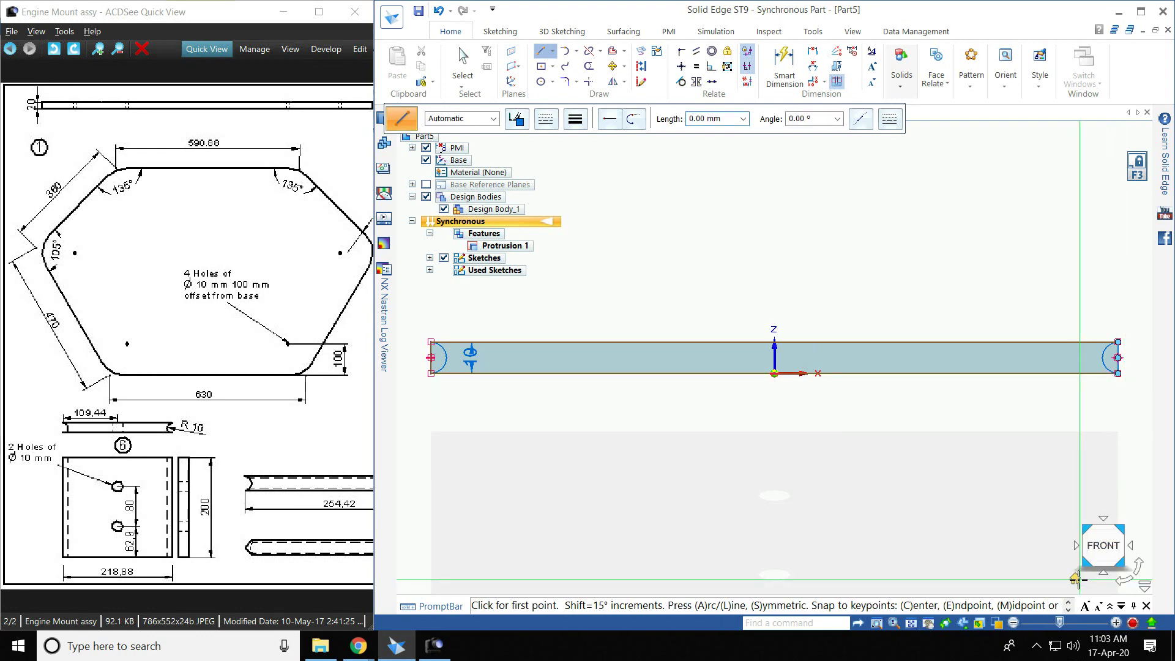
Step: Cut the right semicircle profile through the plate's full depth with Extrude, selecting it as a chain
left_click(1076, 578)
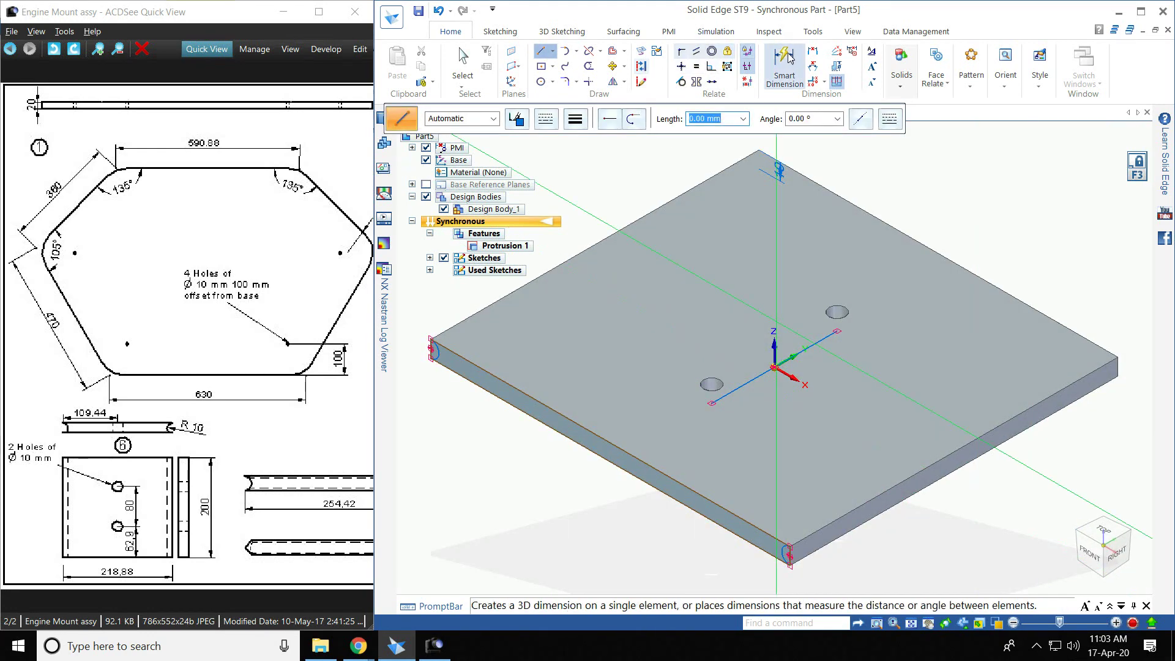
left_click(901, 64)
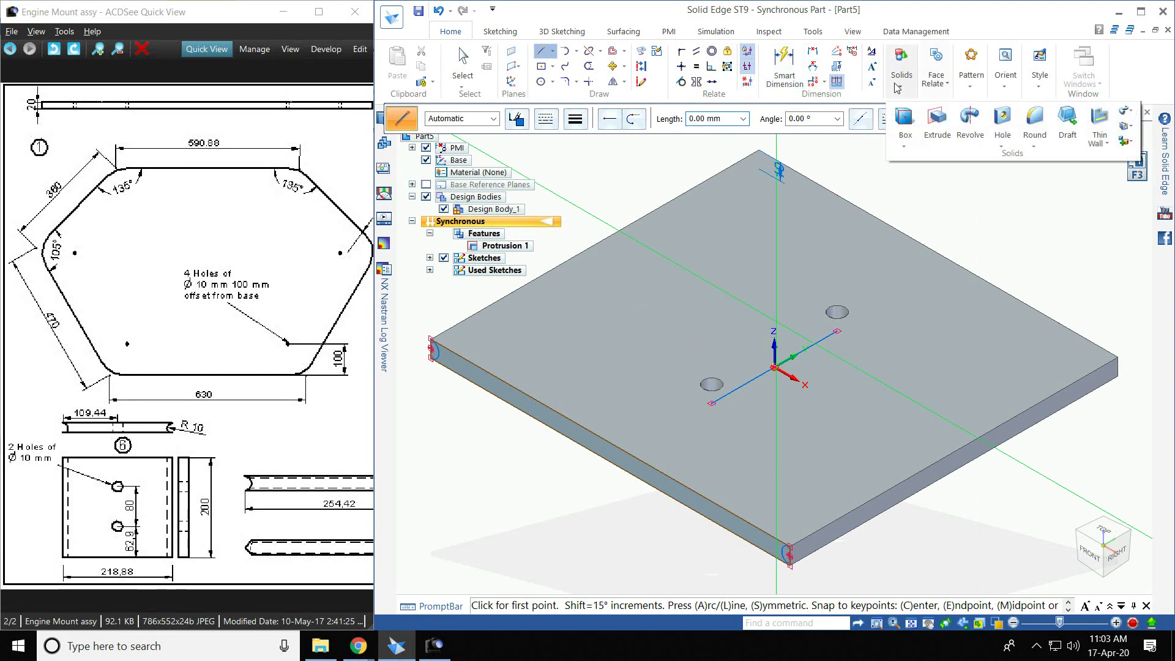
left_click(937, 122)
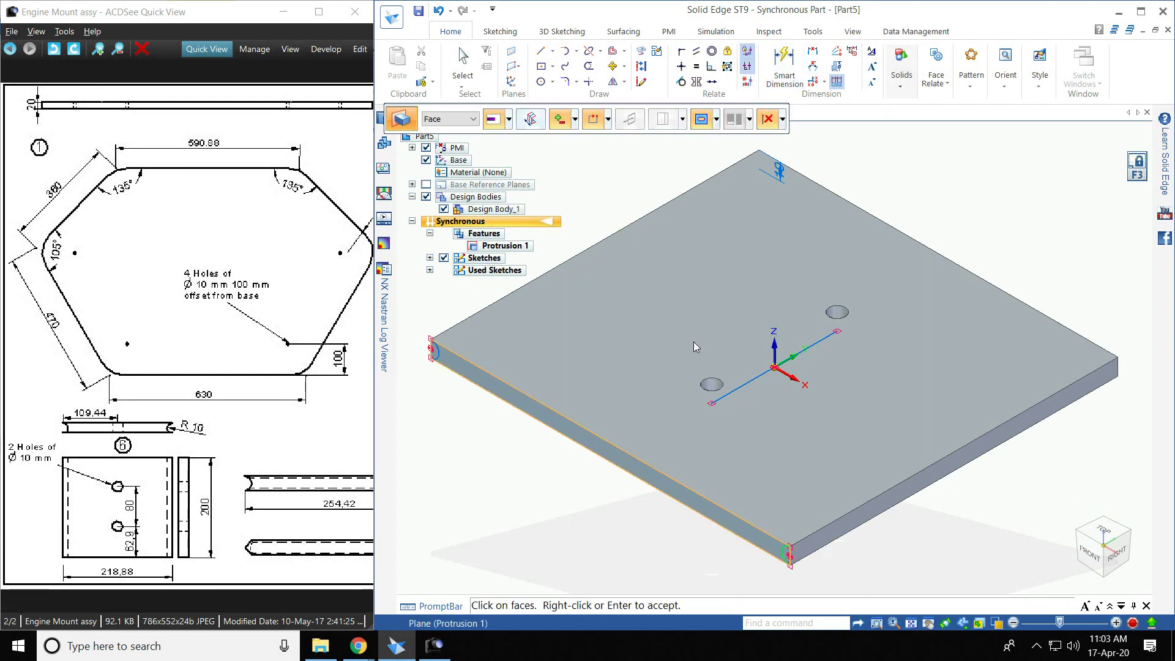
left_click(438, 122)
left_click(472, 150)
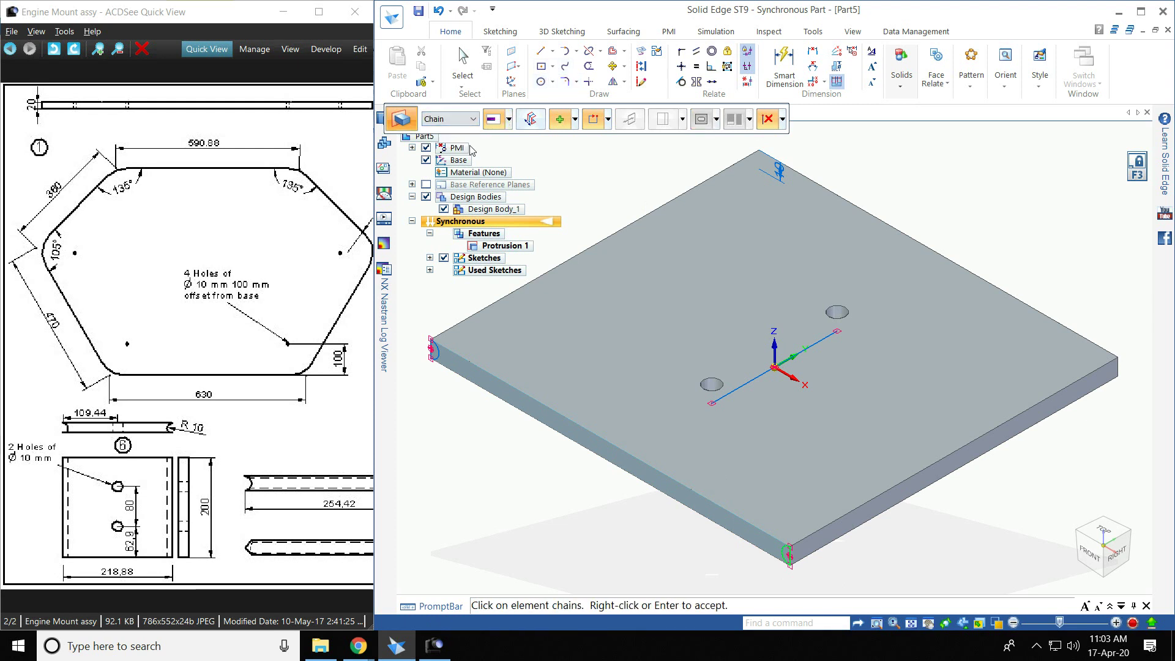
right_click(877, 561)
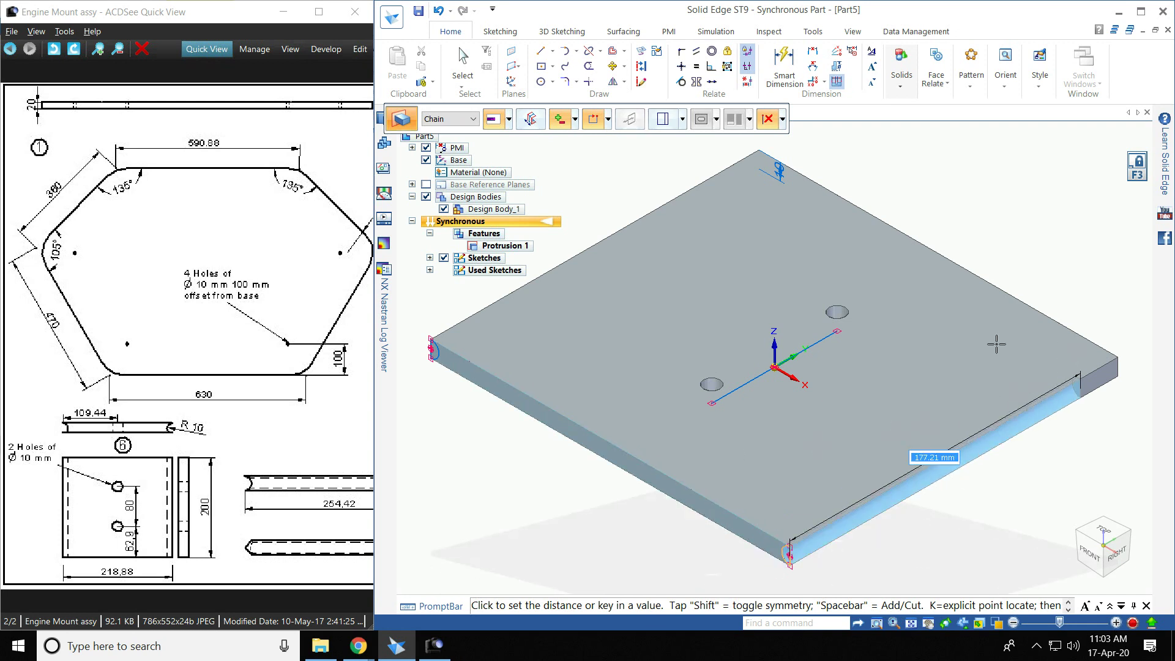
left_click(508, 120)
left_click(523, 156)
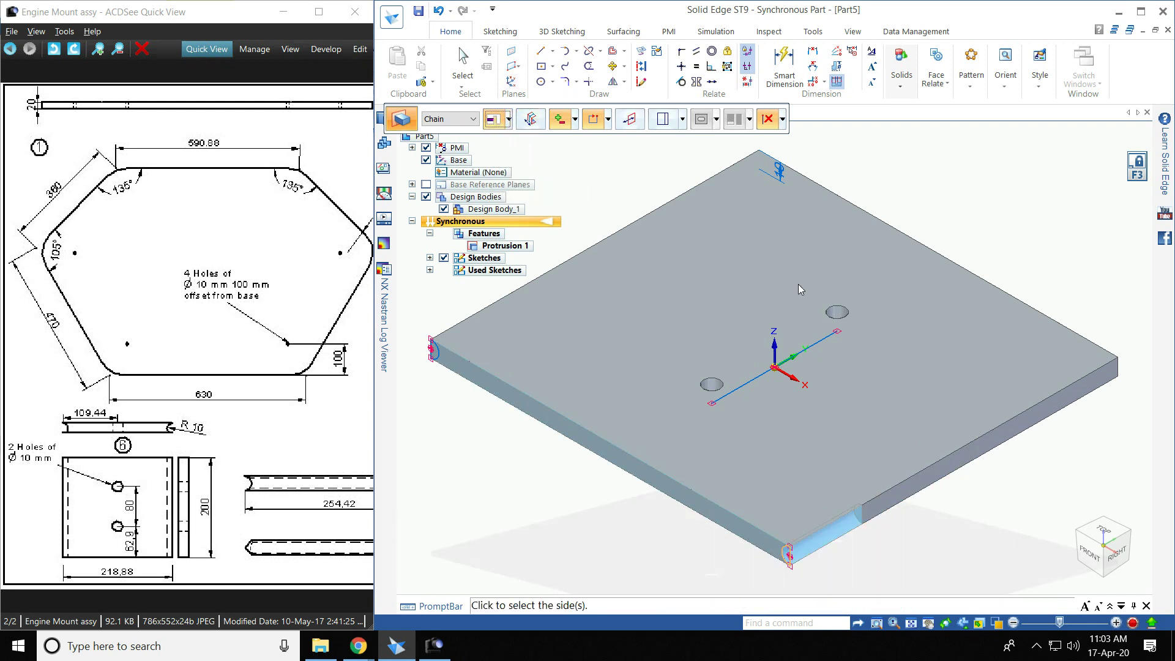
left_click(1065, 353)
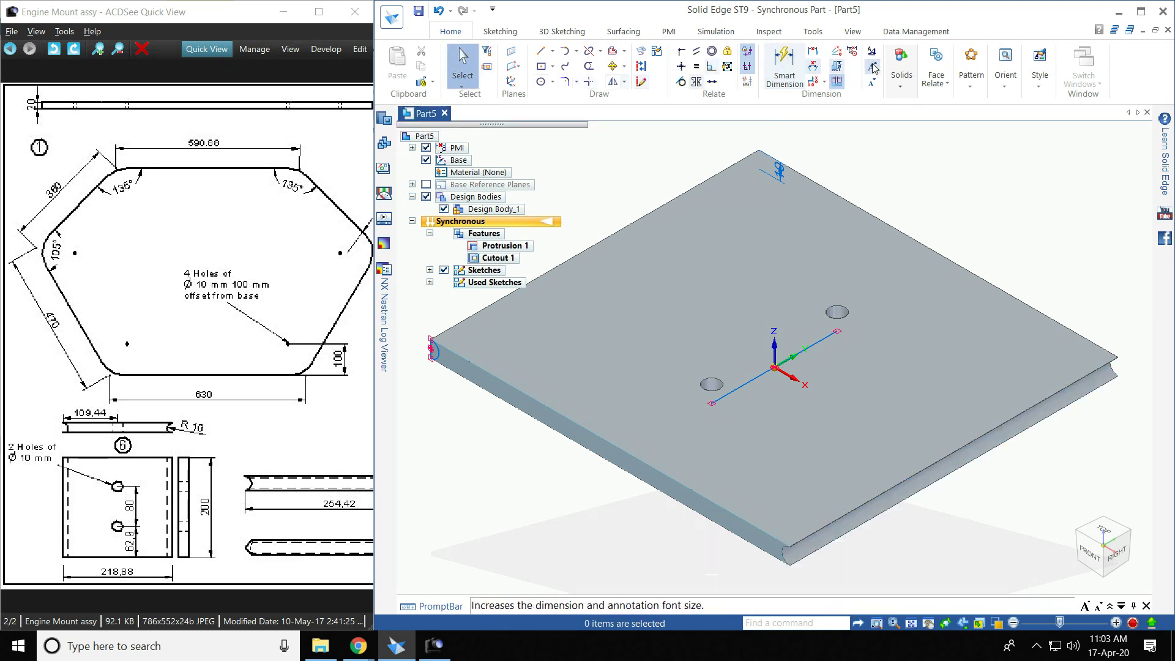
Step: Cut the left semicircle chain through the plate's full depth with Extrude in cut mode, and check the grooves in the front view
left_click(902, 67)
left_click(927, 134)
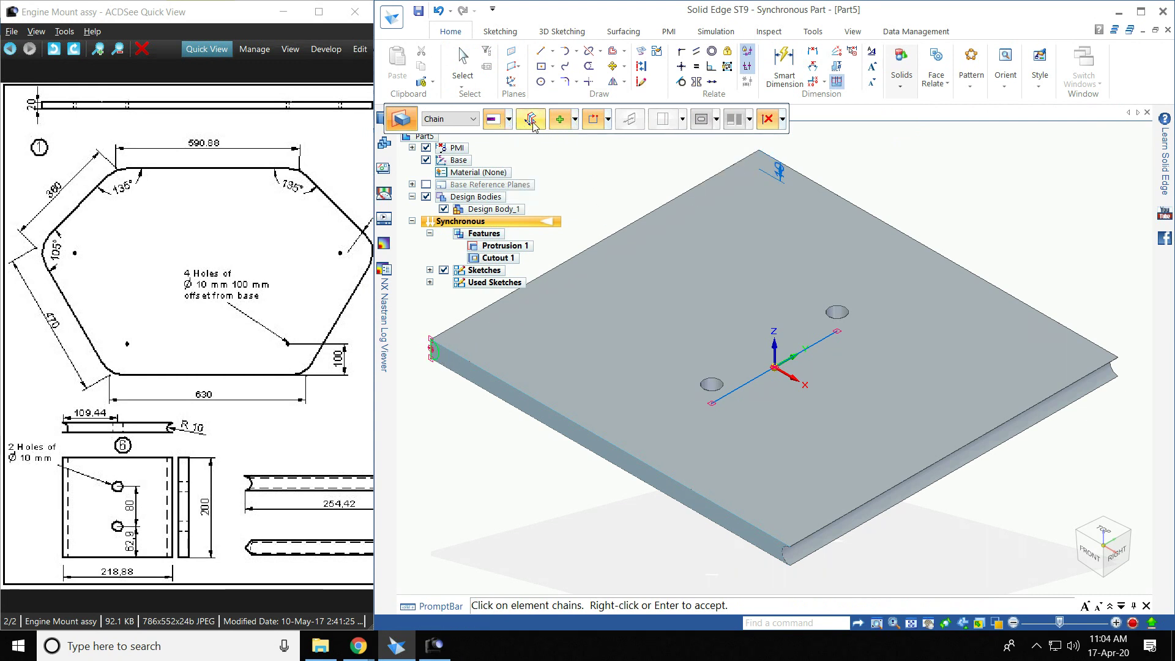
left_click(584, 157)
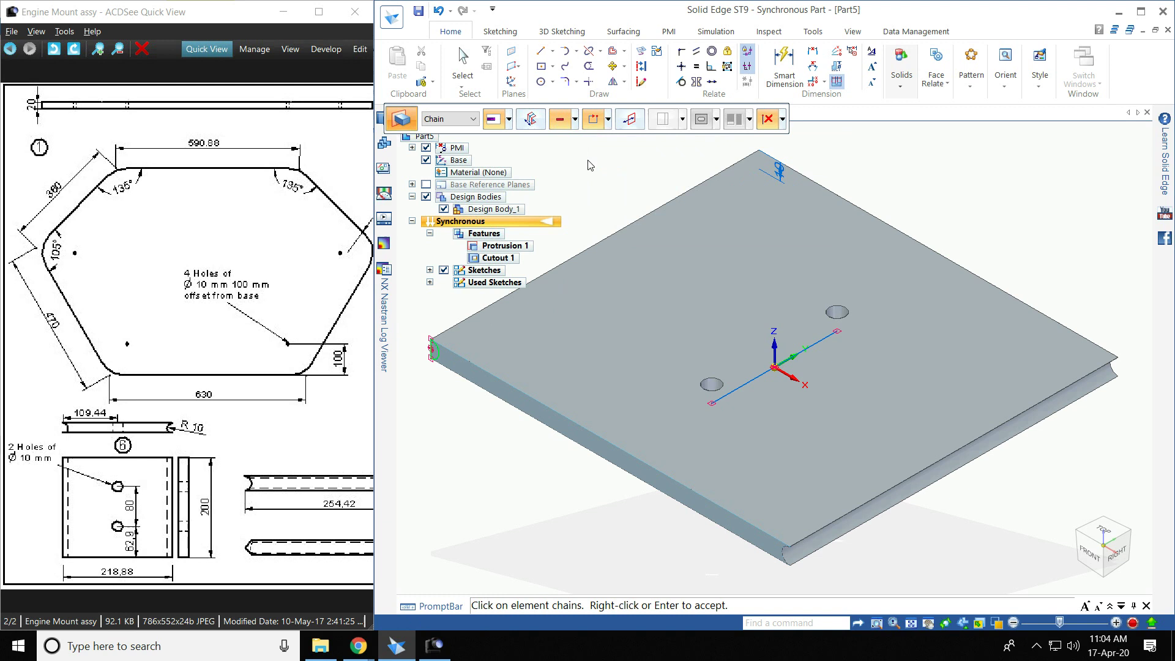
left_click(509, 123)
left_click(539, 176)
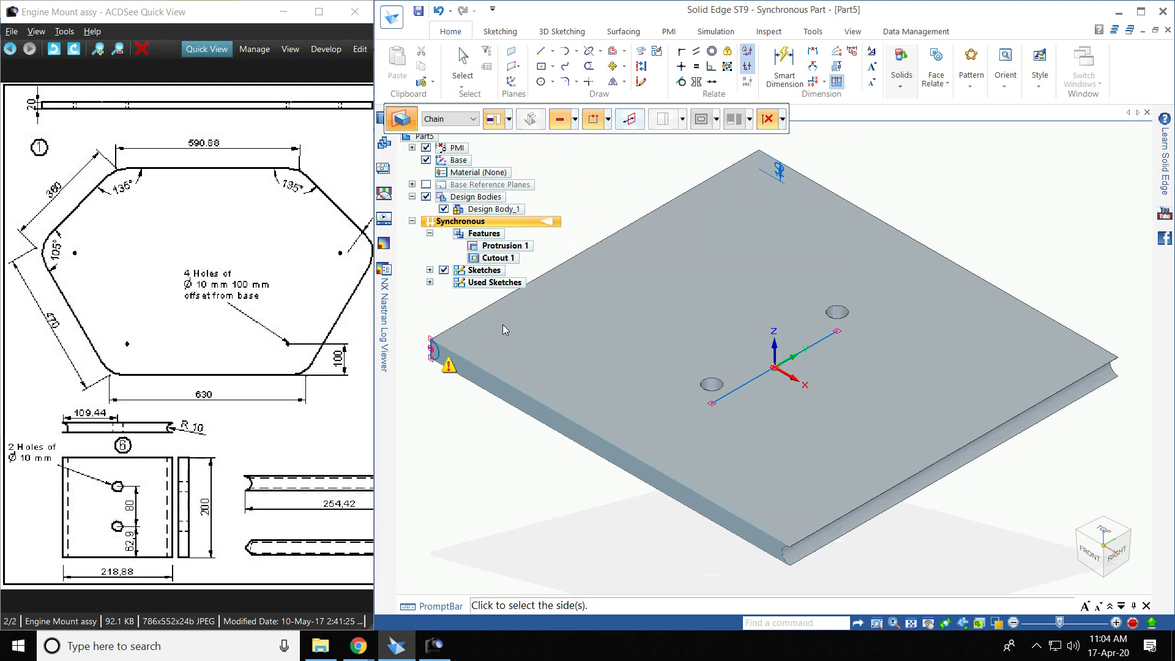
left_click(474, 338)
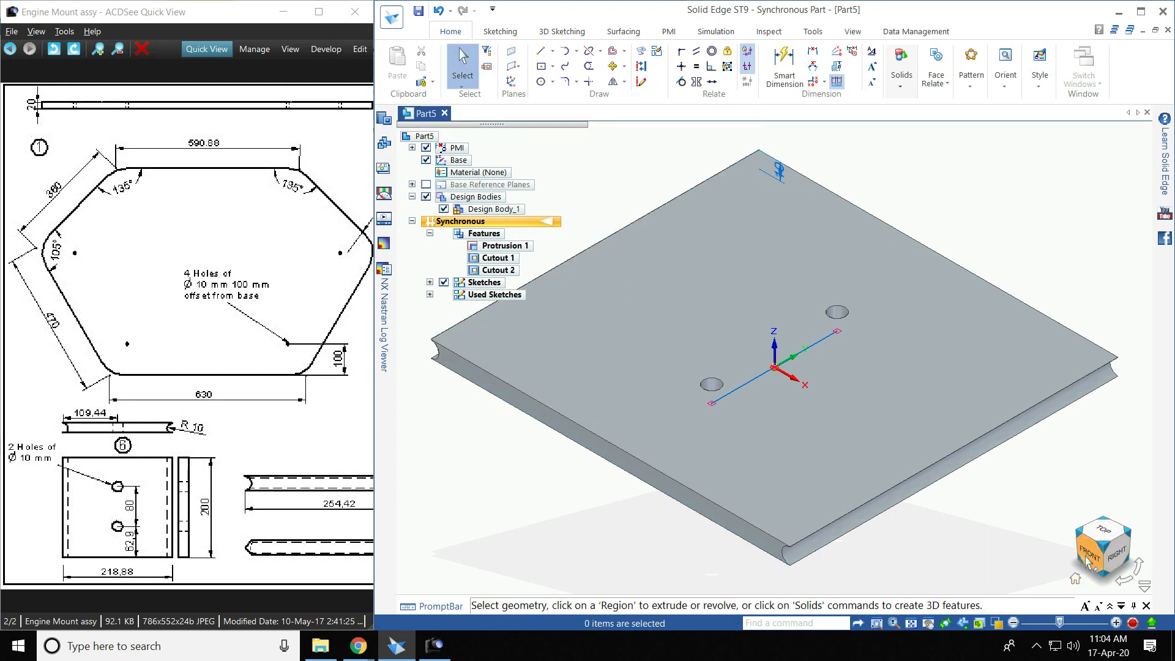
left_click(1086, 559)
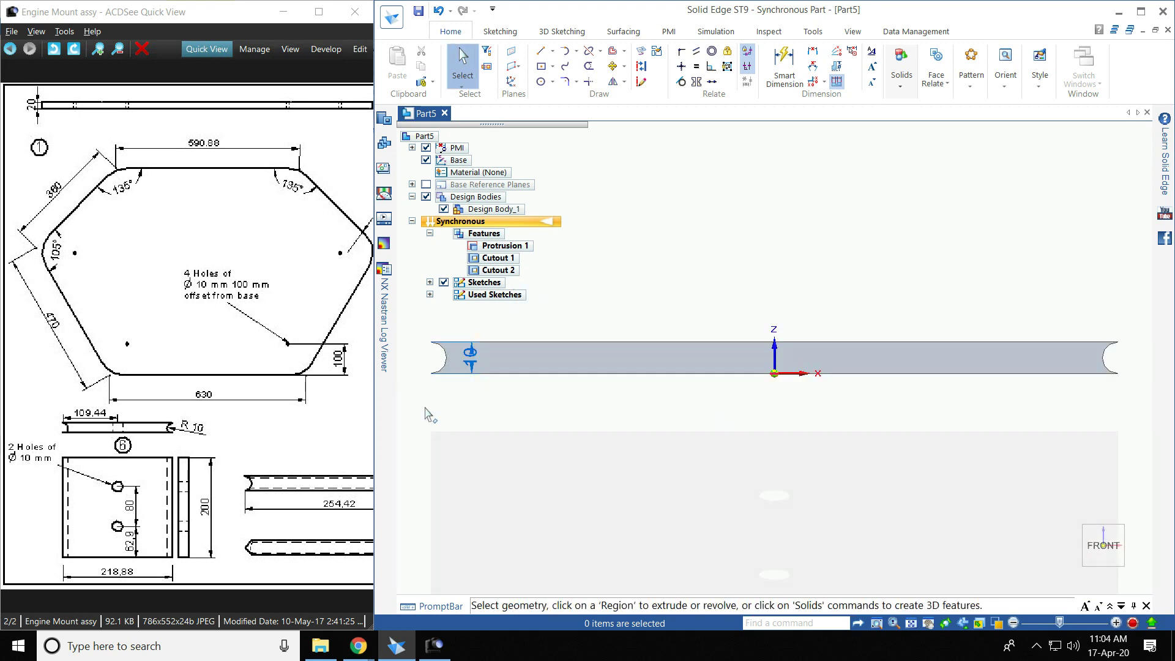
Step: Delete the leftover sketch line connecting the two hole centers on the plate and return to the top view
scroll(770, 391, "down", 2)
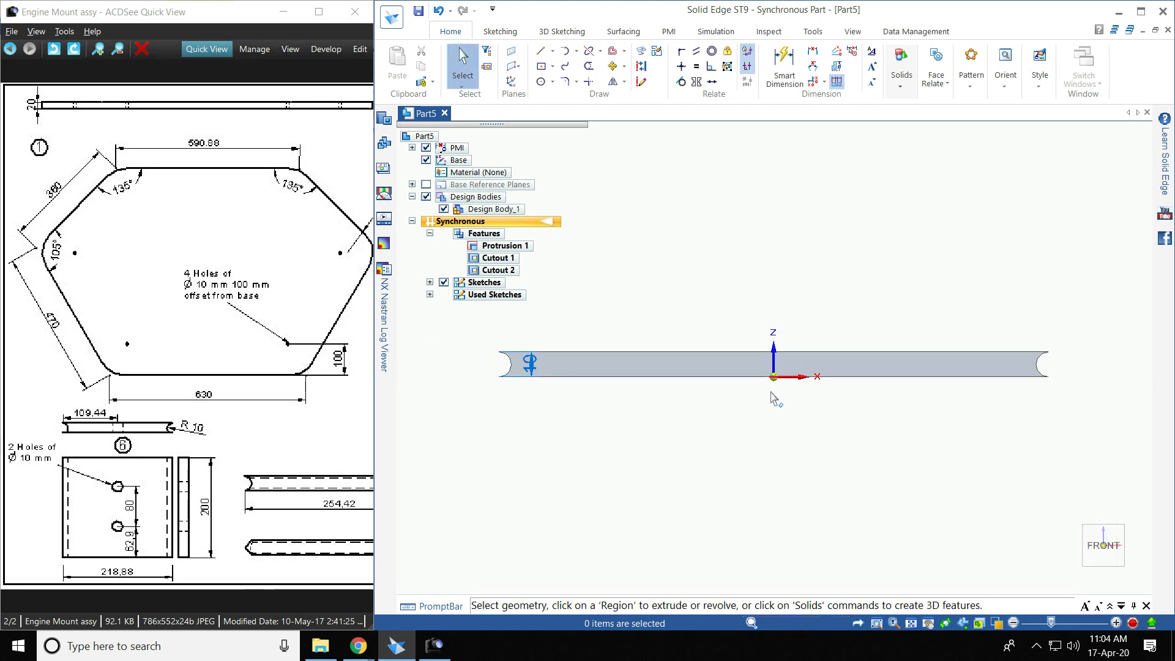
mouse_move(760, 254)
middle_mouse_down()
mouse_move(763, 321)
mouse_move(693, 318)
mouse_move(700, 440)
mouse_move(697, 403)
mouse_move(770, 405)
mouse_move(776, 469)
mouse_move(759, 438)
mouse_move(721, 450)
middle_mouse_up()
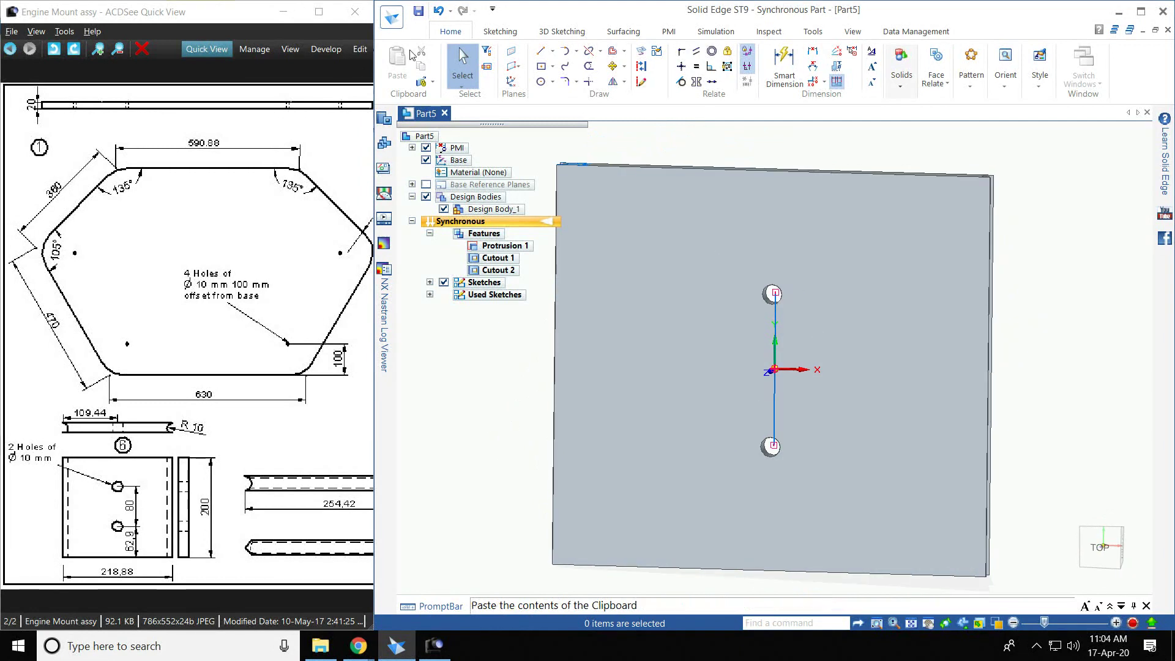
left_click(775, 308)
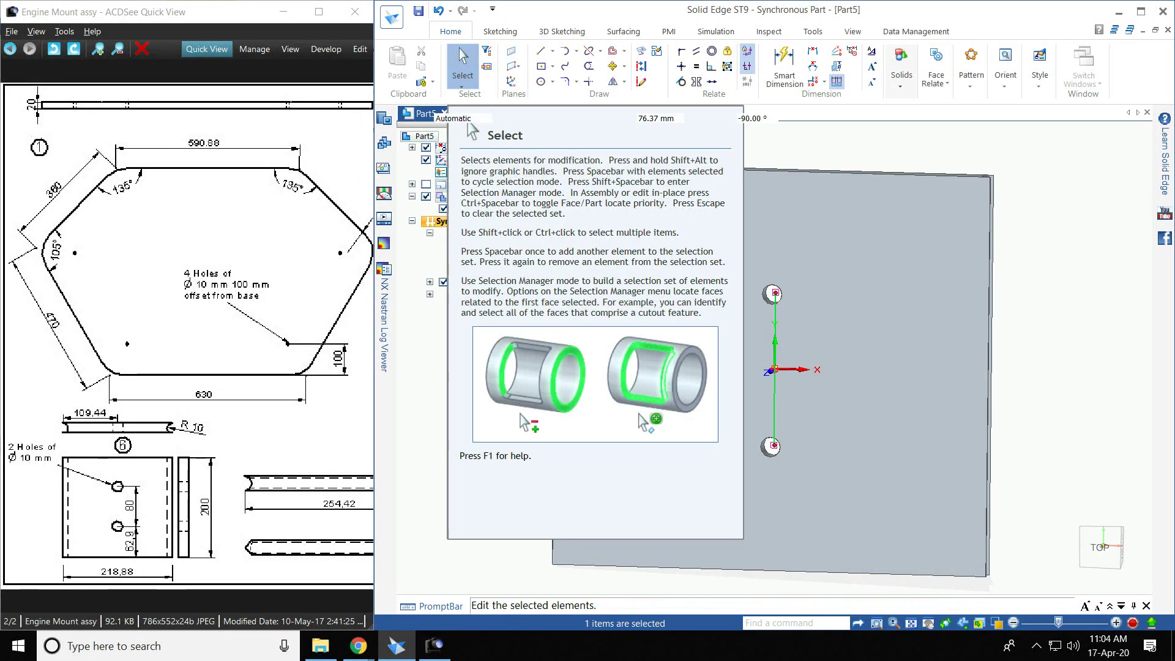
key("Escape")
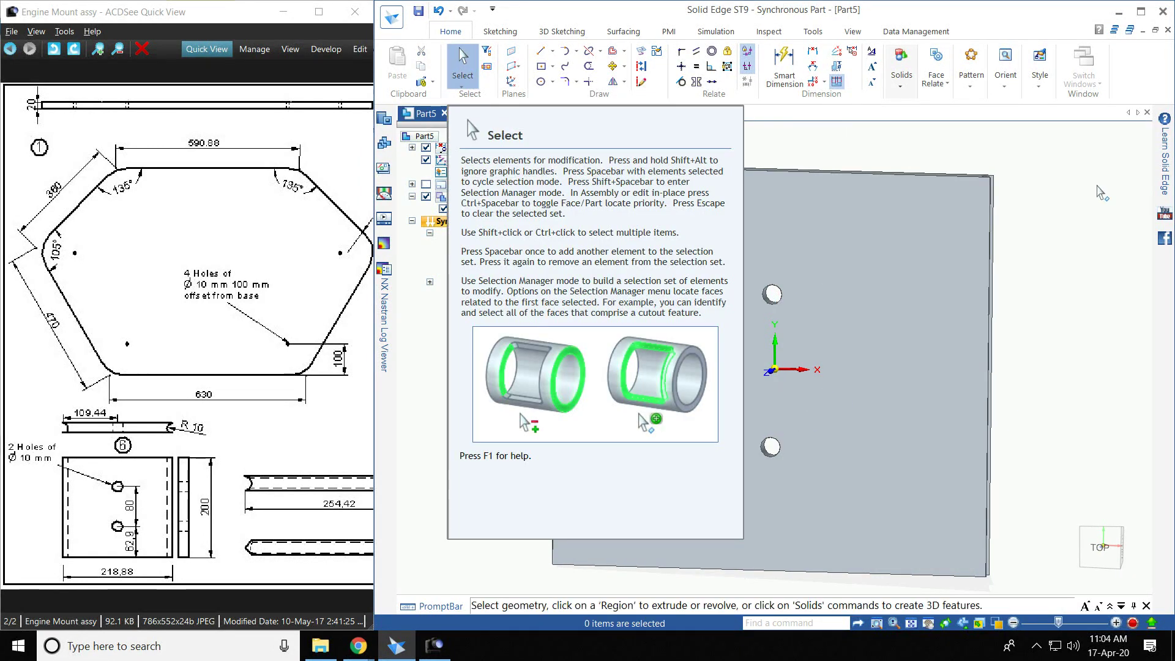
right_click(1101, 185)
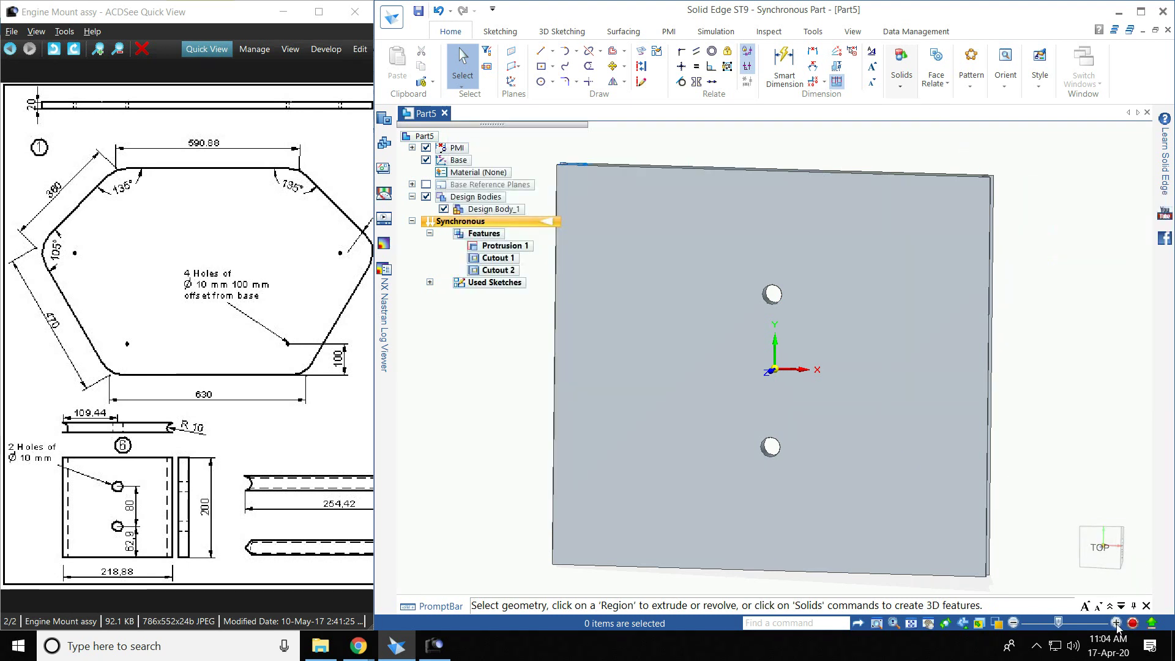
left_click(1081, 576)
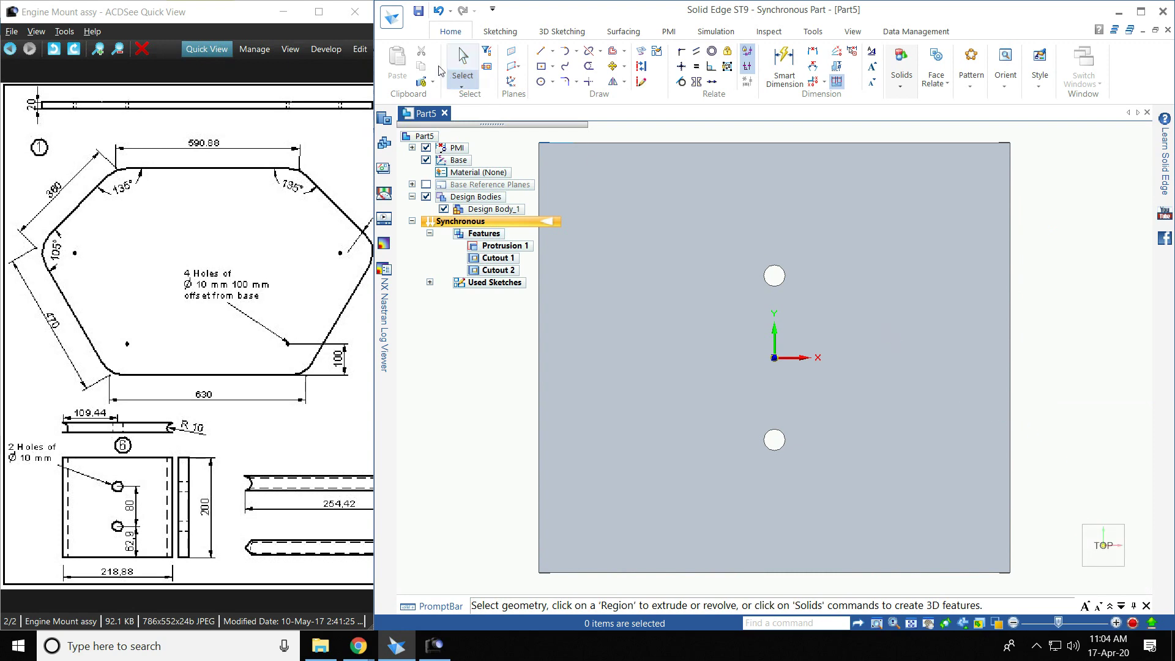
Step: Save the plate as the part document Isolator in the Engine Mount _Class folder and close it from an isometric view
left_click(392, 18)
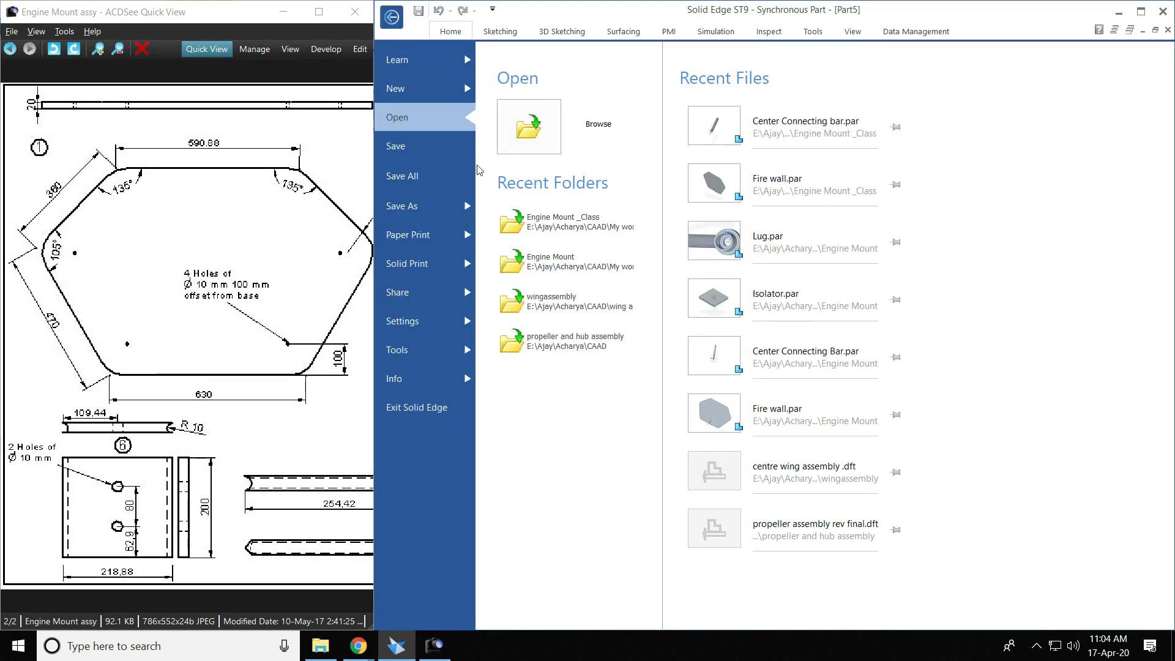
left_click(435, 145)
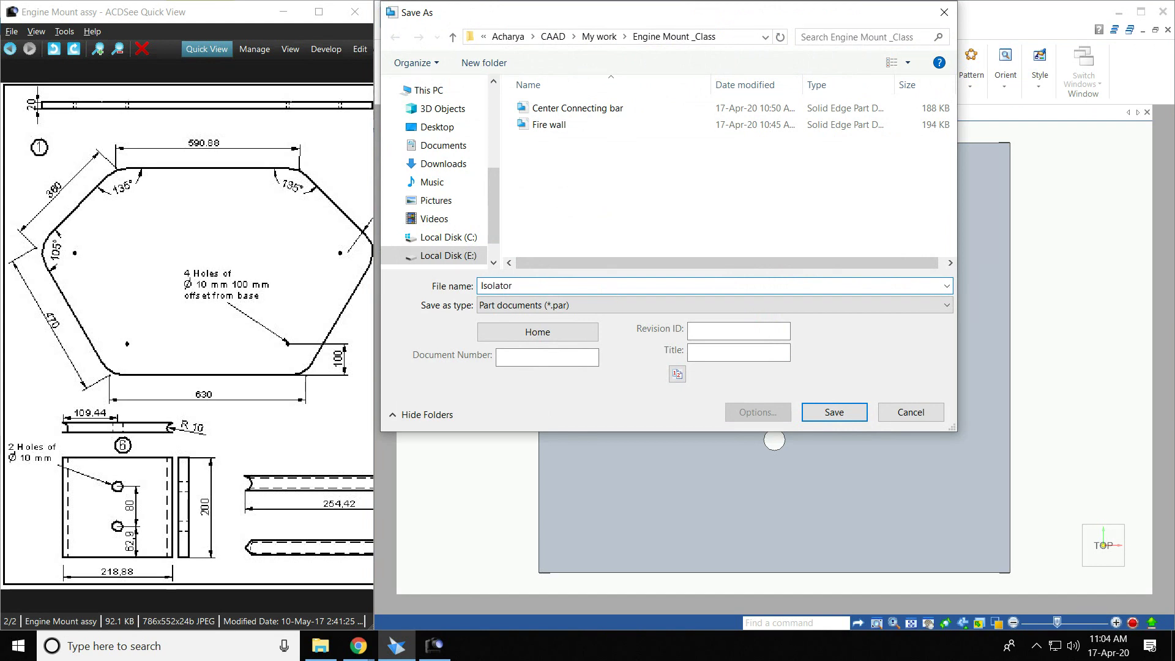
key("Return")
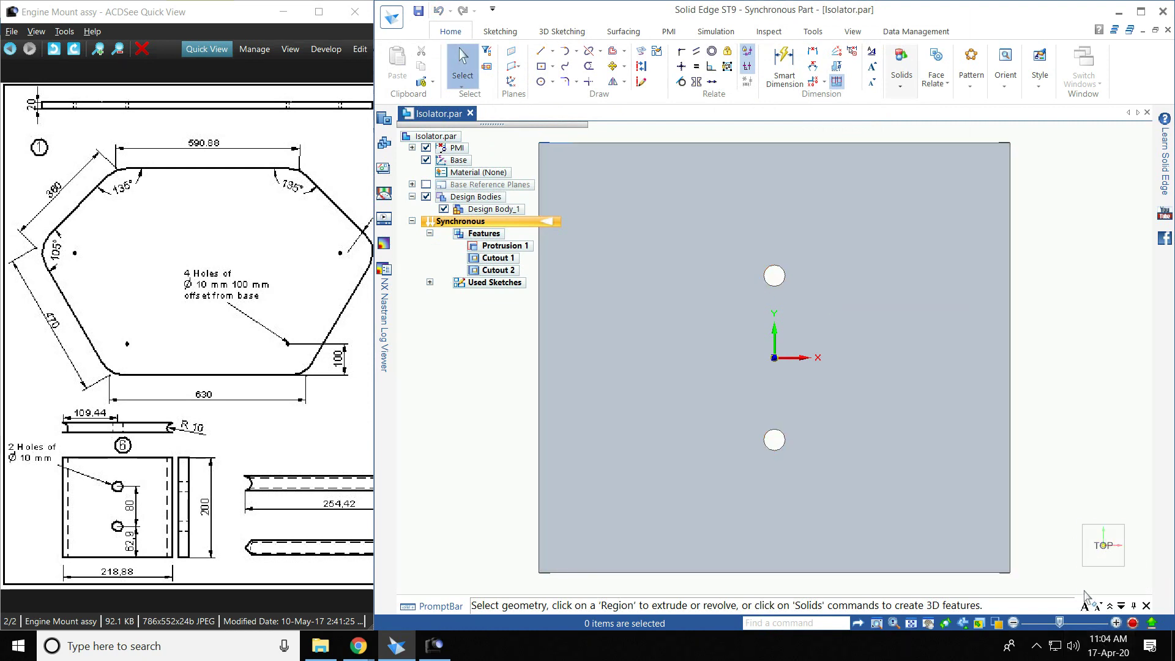
left_click(1122, 564)
left_click(1147, 113)
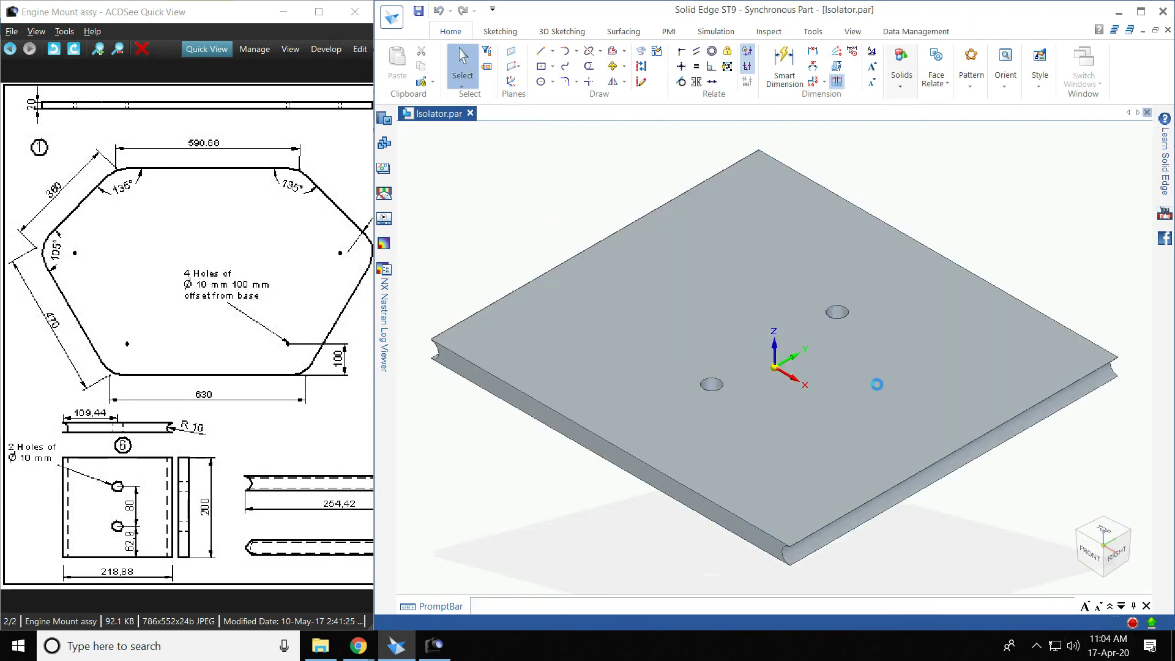
Step: Create a new part document from the Metric standard template metric part.par
left_click(391, 17)
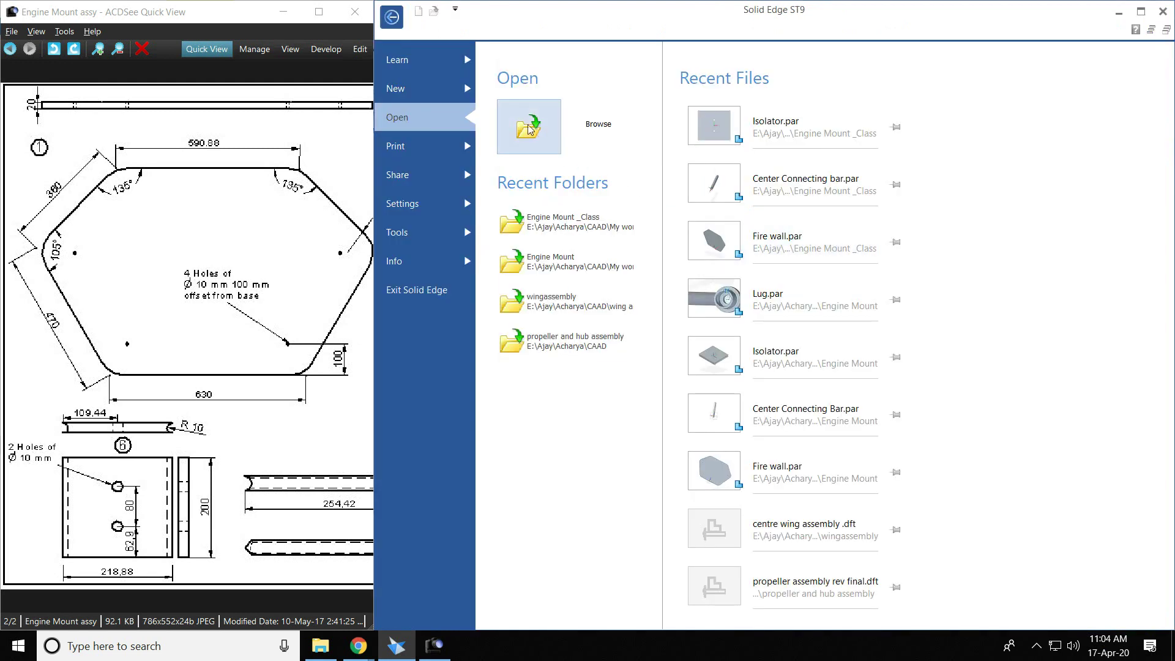
left_click(429, 88)
left_click(570, 201)
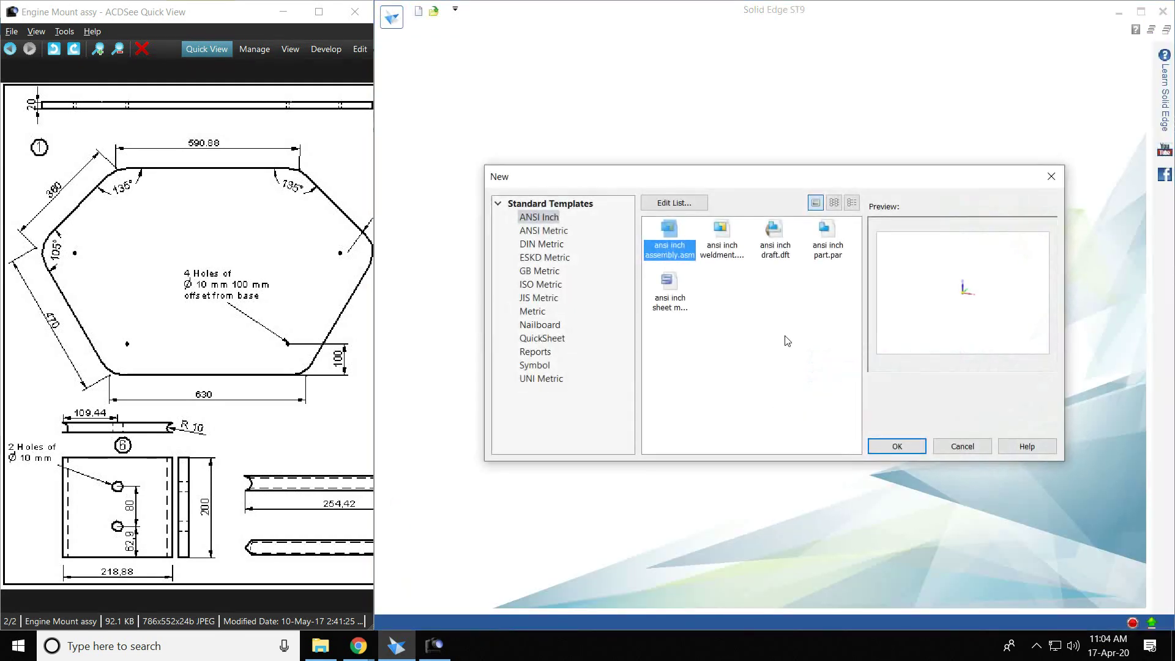
left_click(534, 312)
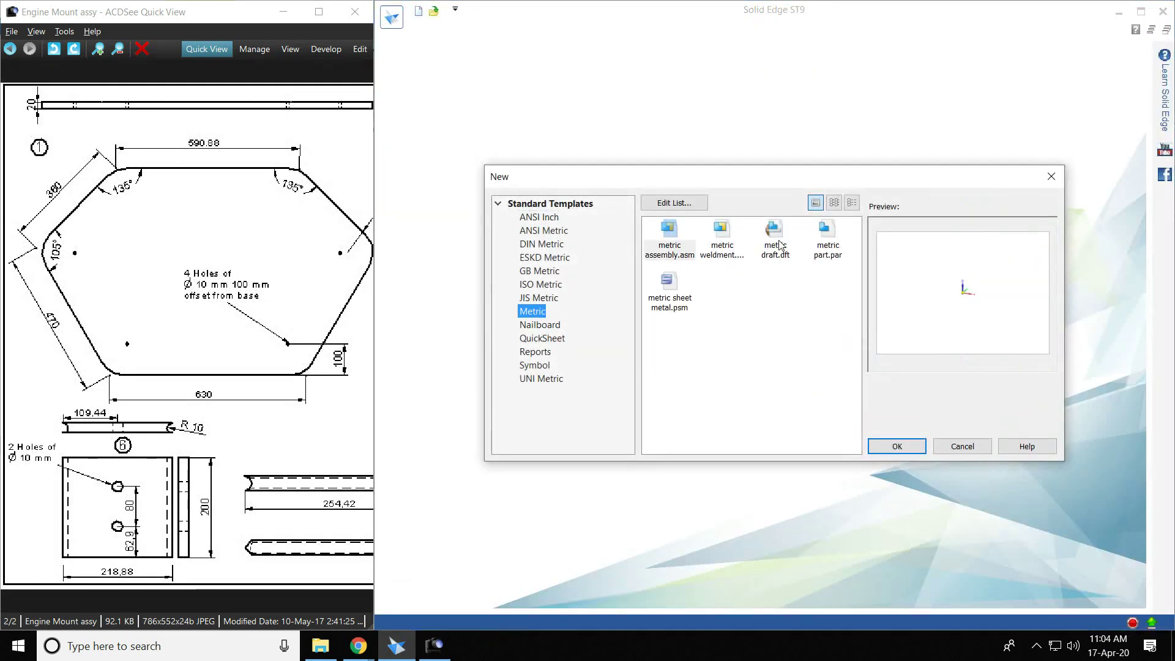
left_click(777, 244)
left_click(827, 243)
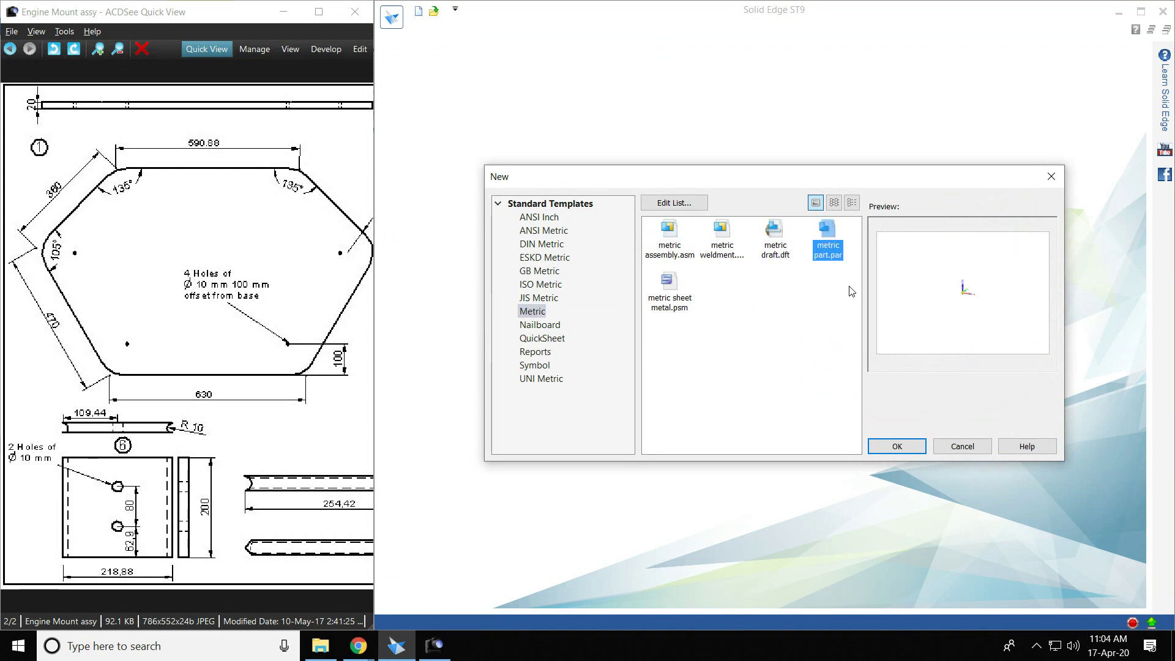
left_click(897, 448)
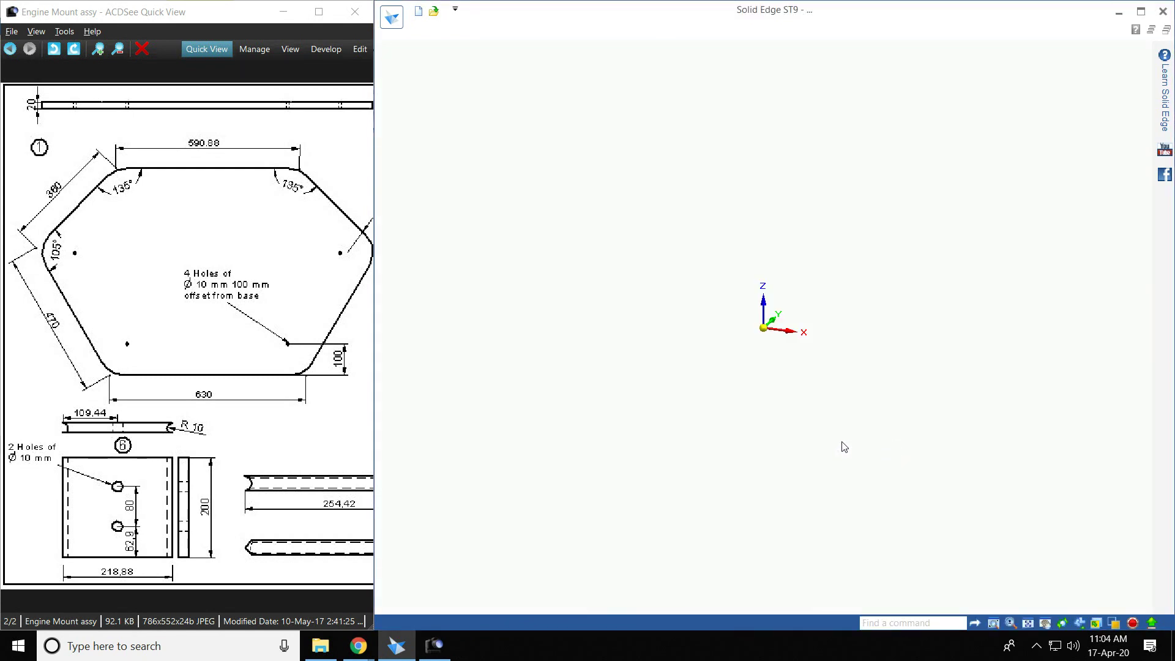
Step: Examine the dimensioned views of parts 2 & 3, the lug and its mirror, in the reference drawing
left_click_drag(257, 349, 145, 339)
mouse_move(253, 351)
left_mouse_down()
mouse_move(151, 350)
mouse_move(234, 357)
left_mouse_up()
scroll(252, 227, "up", 1)
scroll(247, 234, "down", 1)
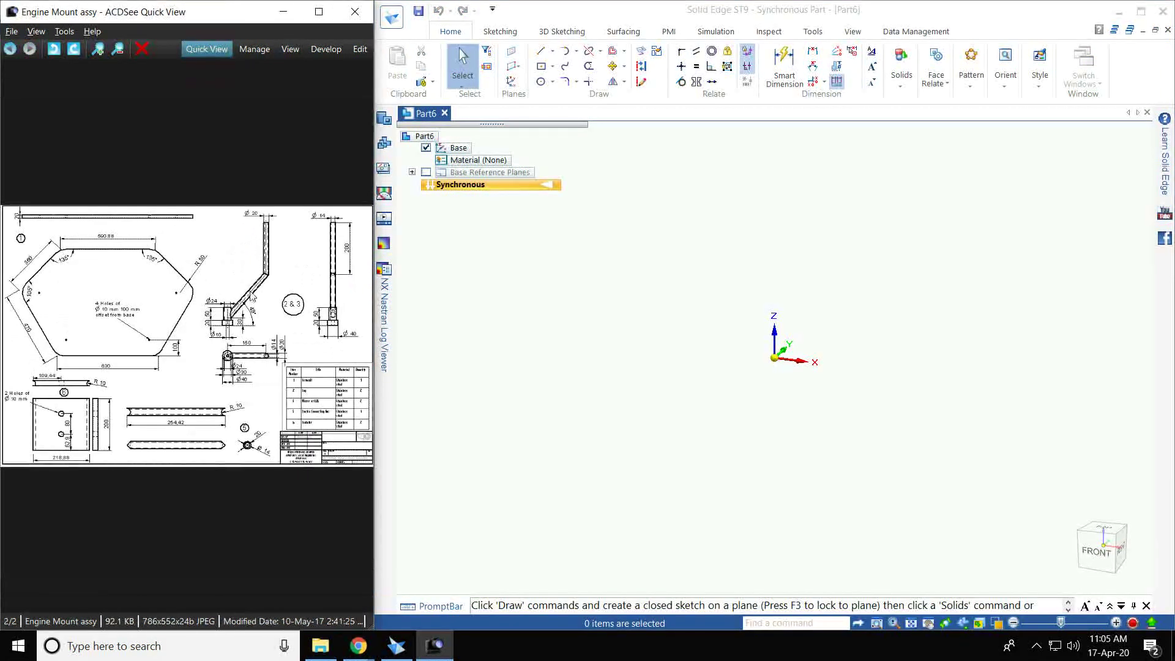
scroll(222, 305, "up", 4, "ctrl")
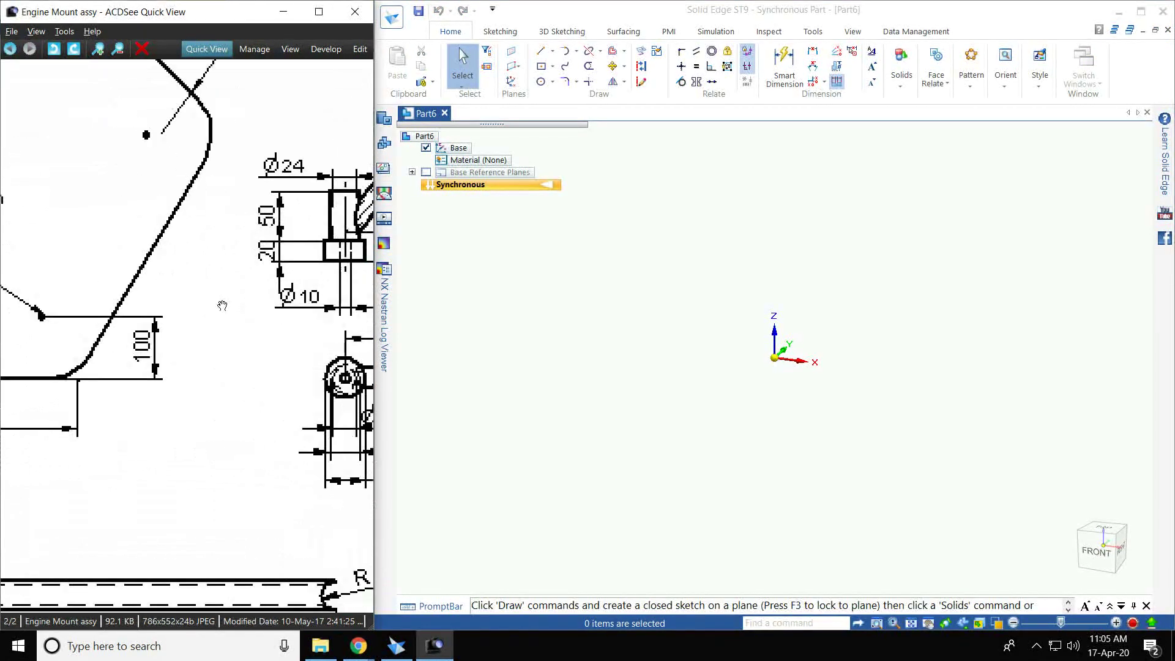
mouse_move(334, 240)
left_mouse_down()
mouse_move(260, 280)
mouse_move(144, 487)
left_mouse_up()
scroll(256, 405, "down", 1, "ctrl")
mouse_move(218, 350)
left_mouse_down()
mouse_move(276, 343)
mouse_move(157, 408)
mouse_move(124, 406)
left_mouse_up()
scroll(276, 344, "down", 1, "ctrl")
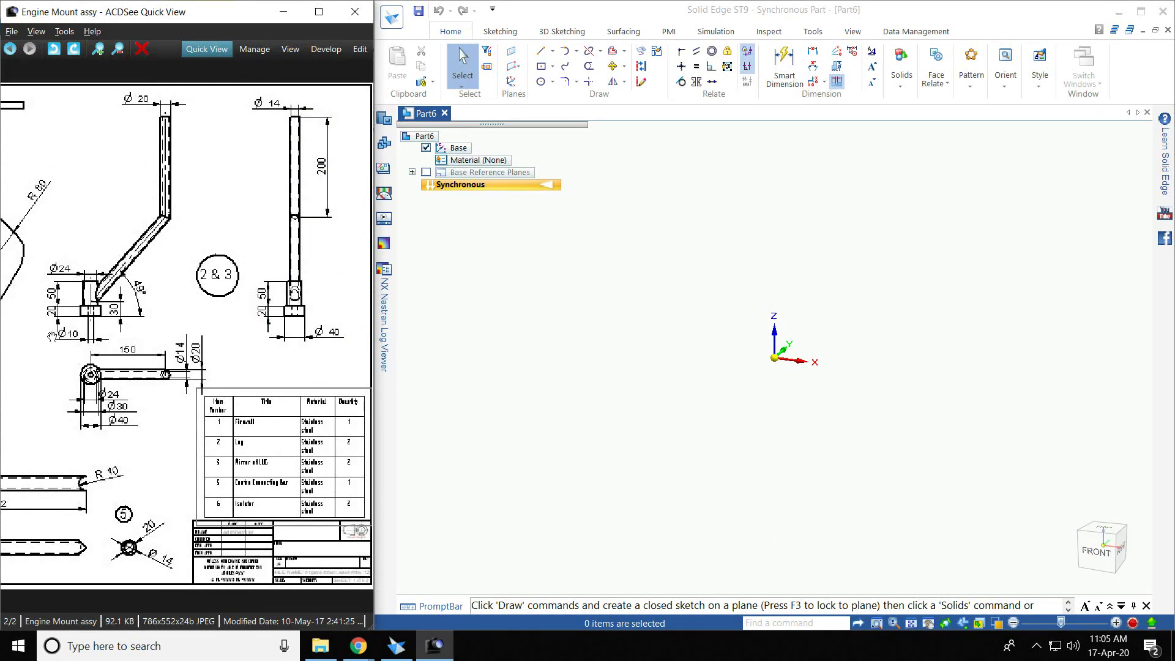
Step: Draw a 40 mm diameter circle by center point at the origin in the top view
left_click(1111, 530)
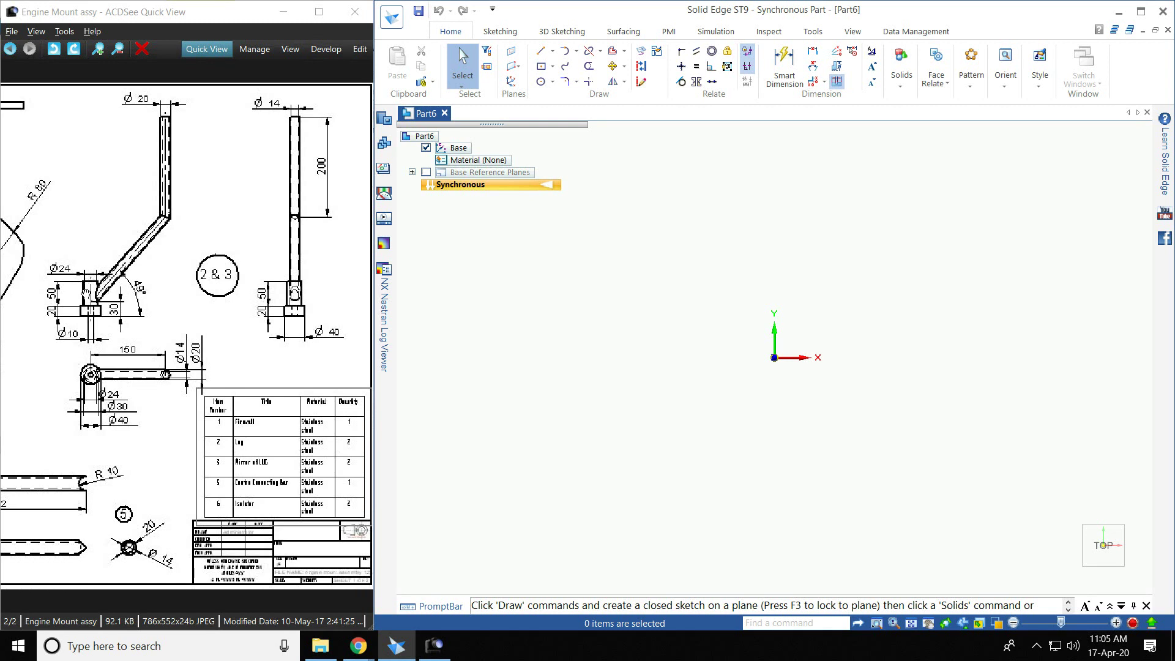
left_click(552, 82)
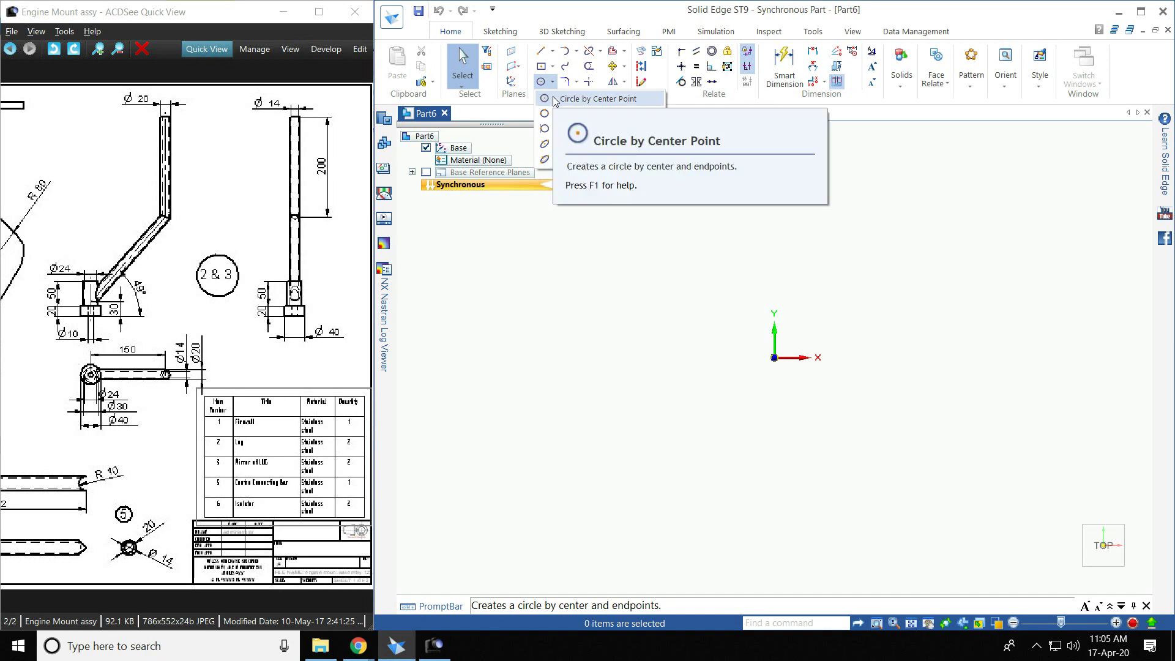
left_click(653, 99)
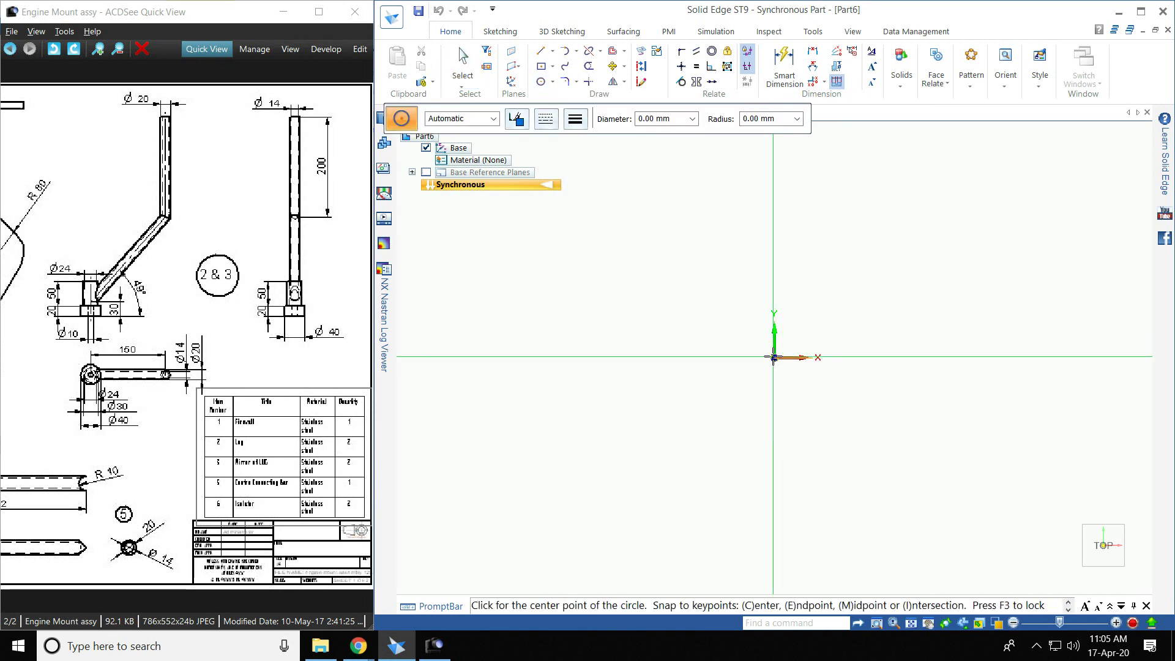
left_click(774, 357)
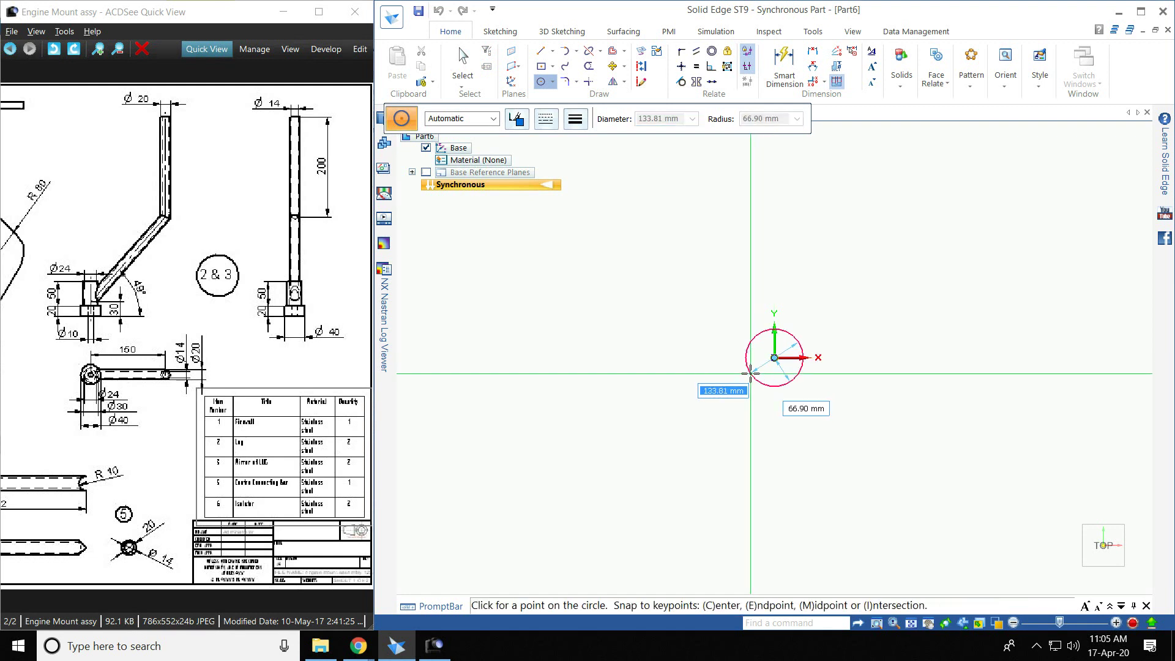
type("40")
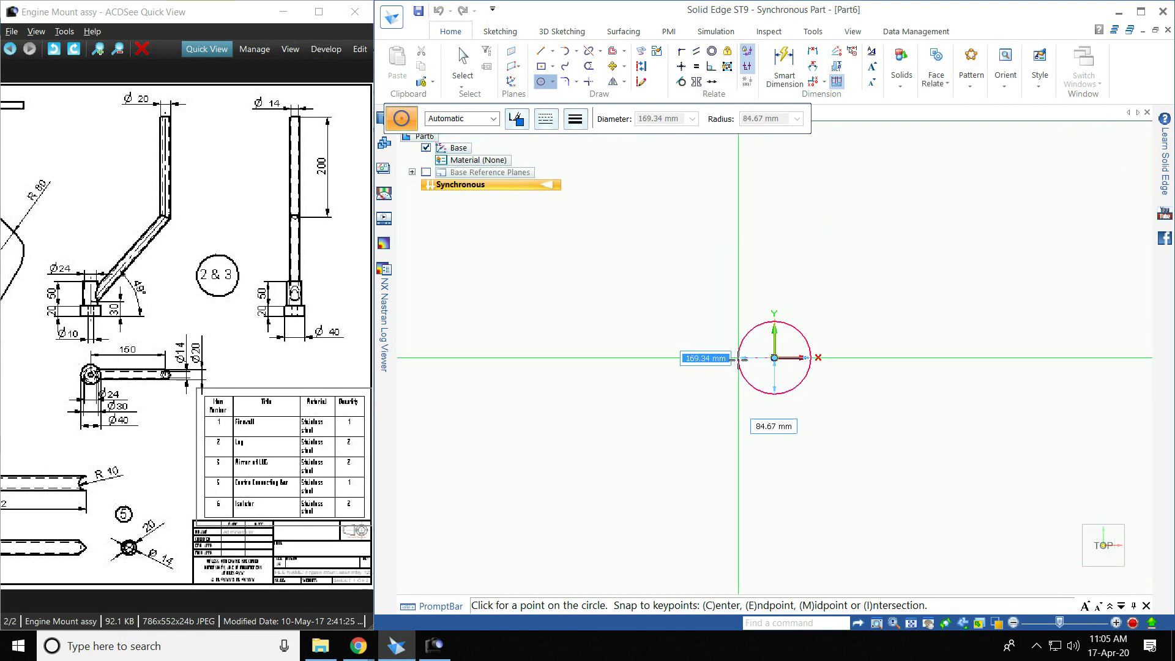
type("40")
key("Return")
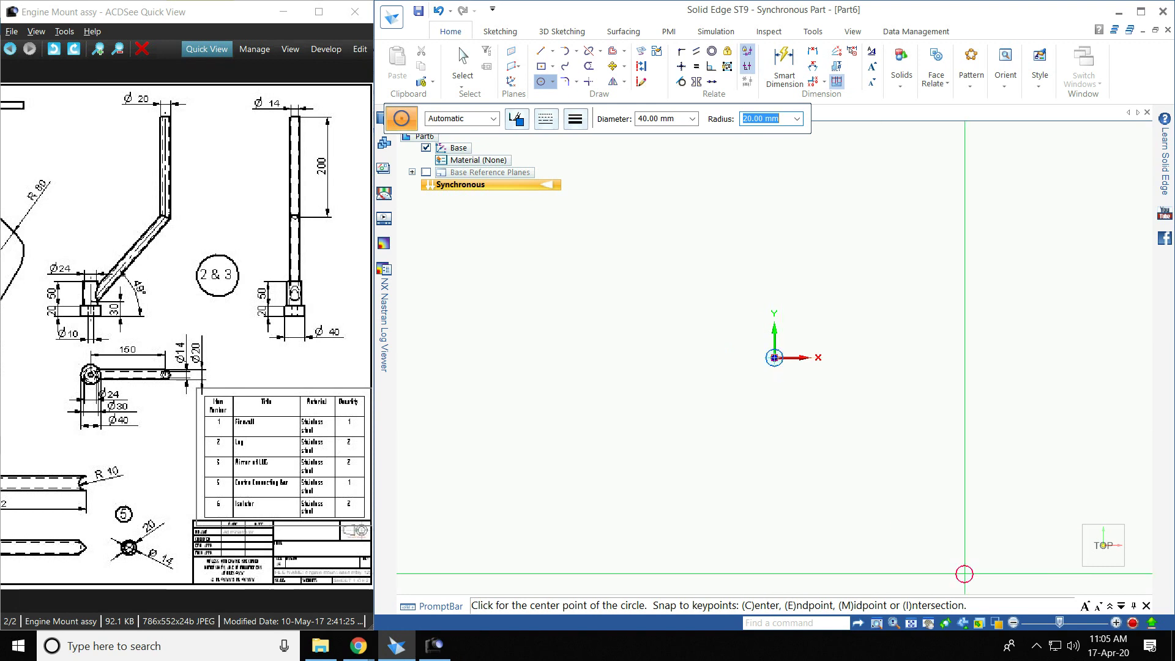
left_click(895, 624)
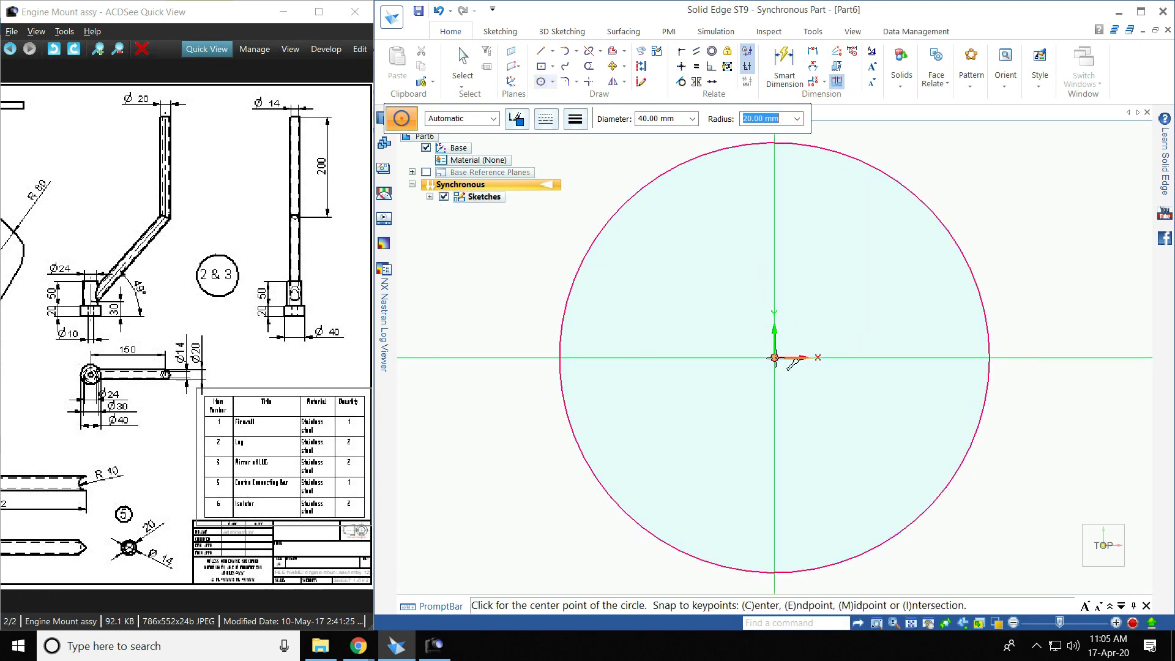
Step: Draw a concentric 30 mm diameter circle by center point at the origin
left_click(553, 83)
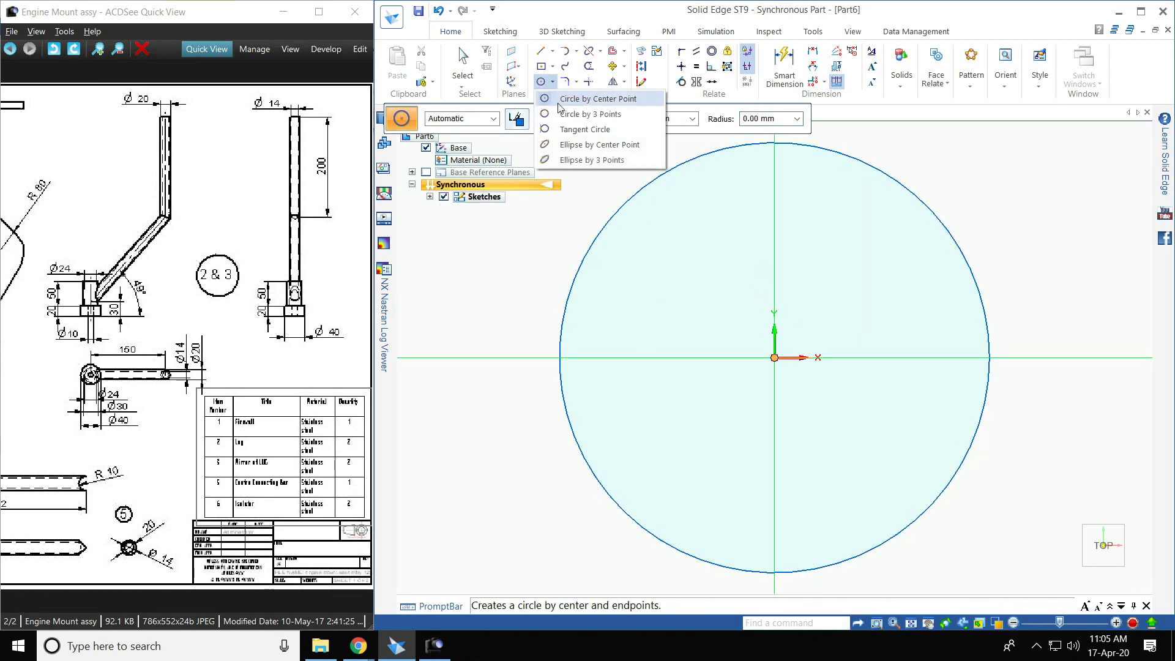
left_click(559, 102)
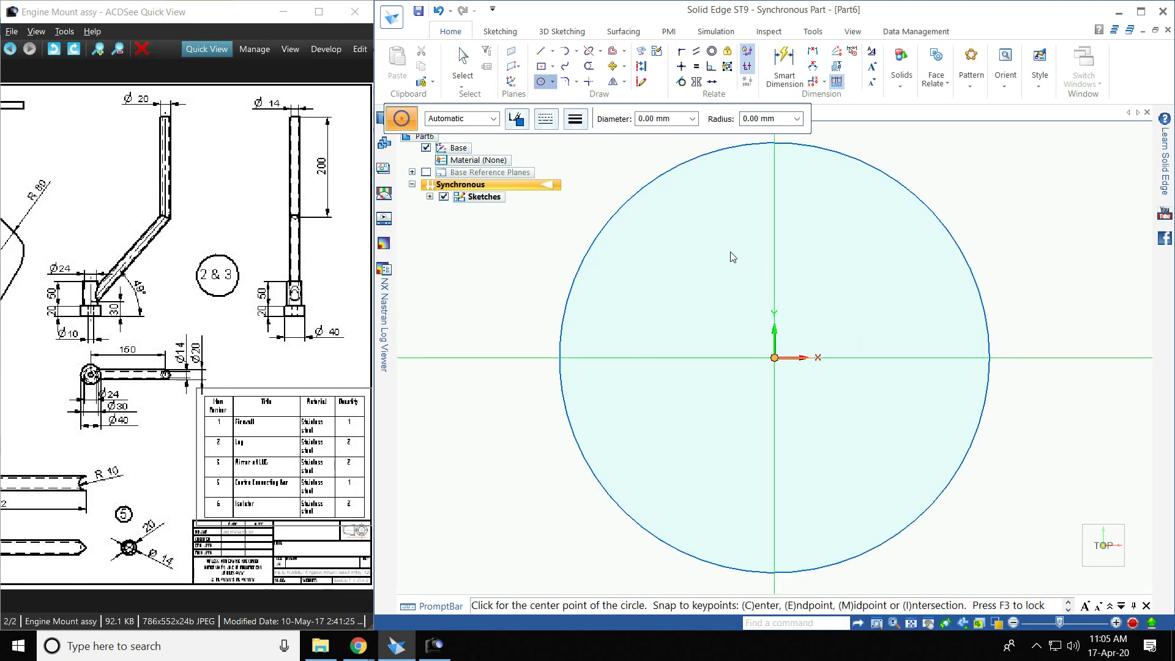
left_click(773, 358)
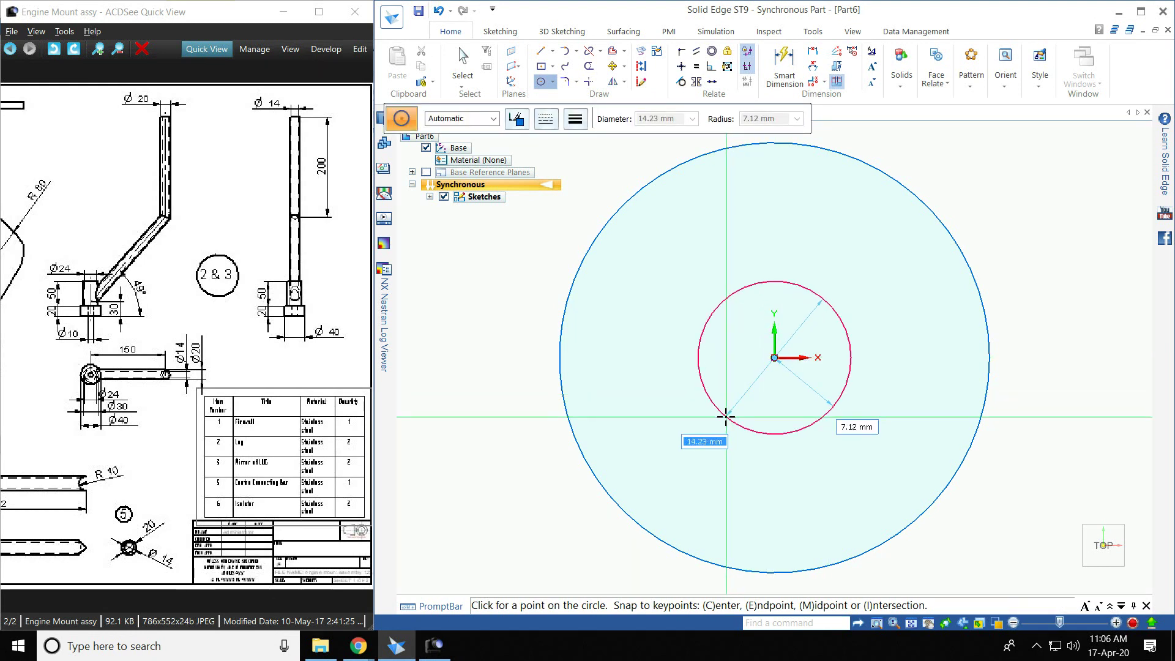
type("30")
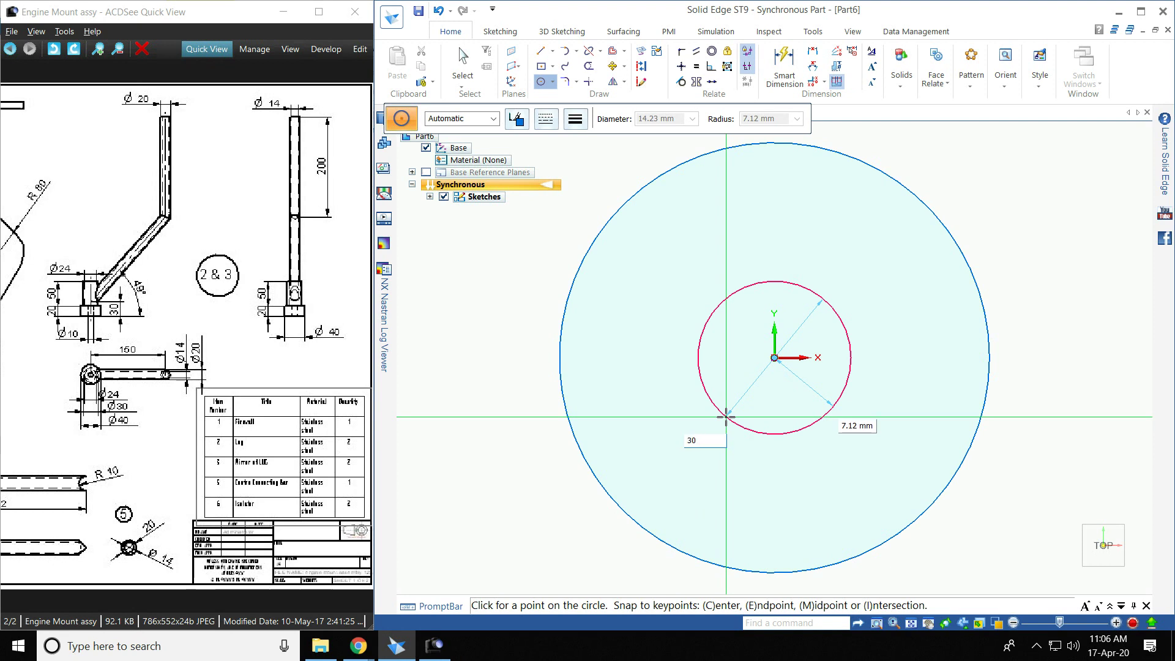
key("Return")
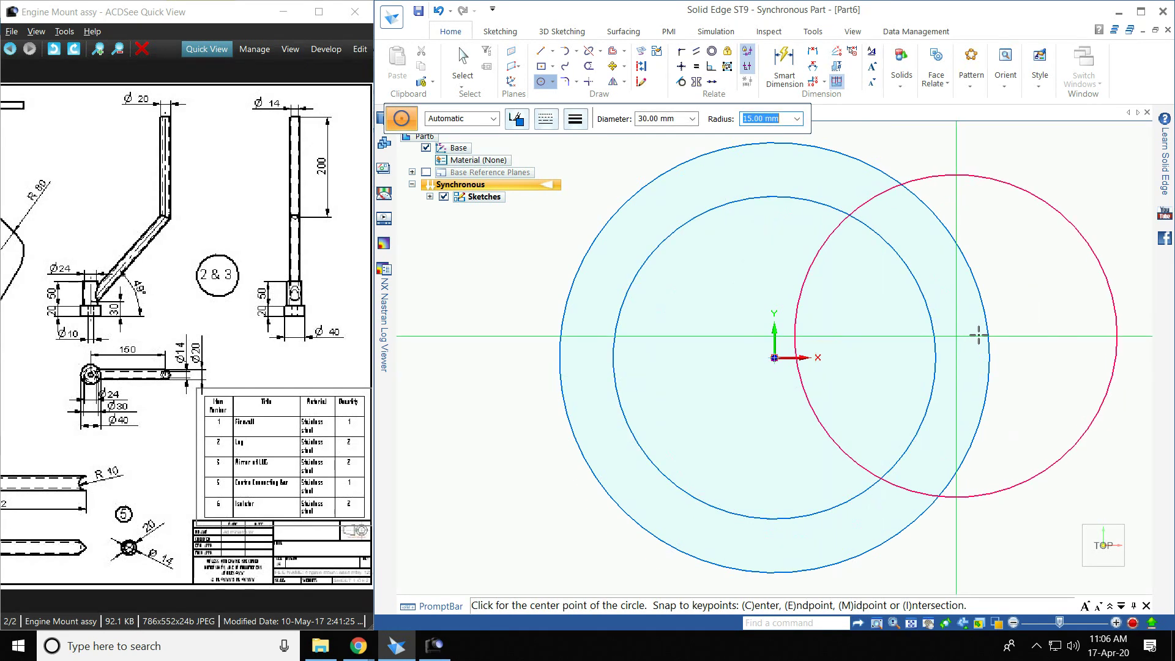
Step: Draw a concentric 10 mm diameter circle by center point at the origin, inside the two existing circles
mouse_move(1101, 545)
left_click(1075, 578)
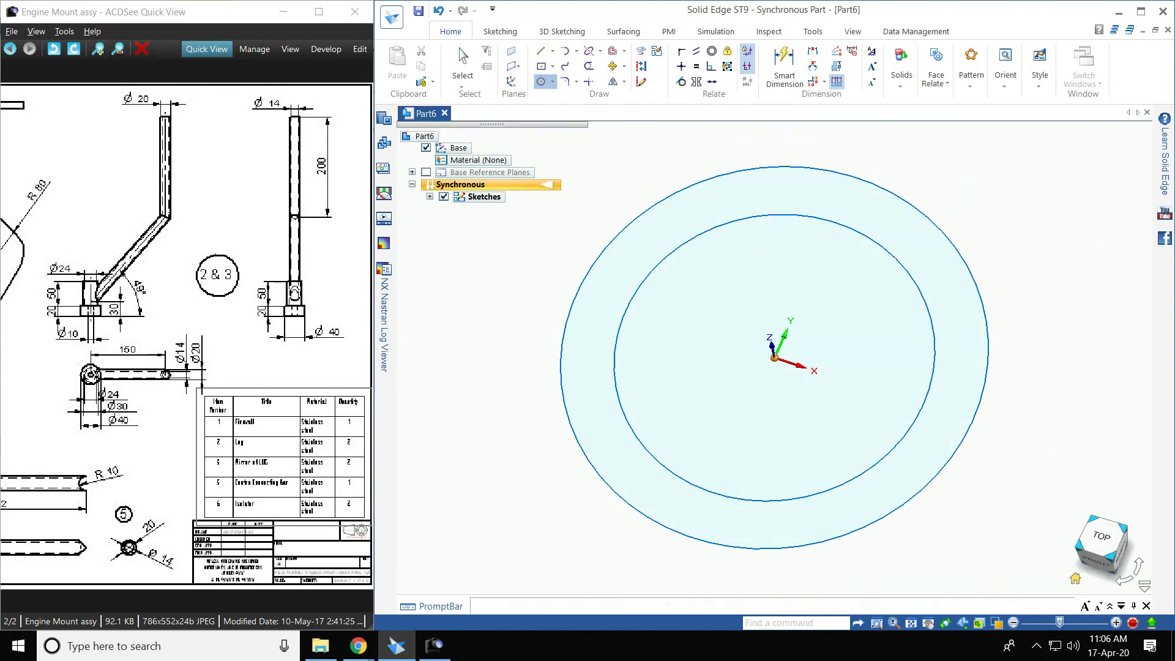
scroll(778, 285, "down", 1)
left_click(1103, 530)
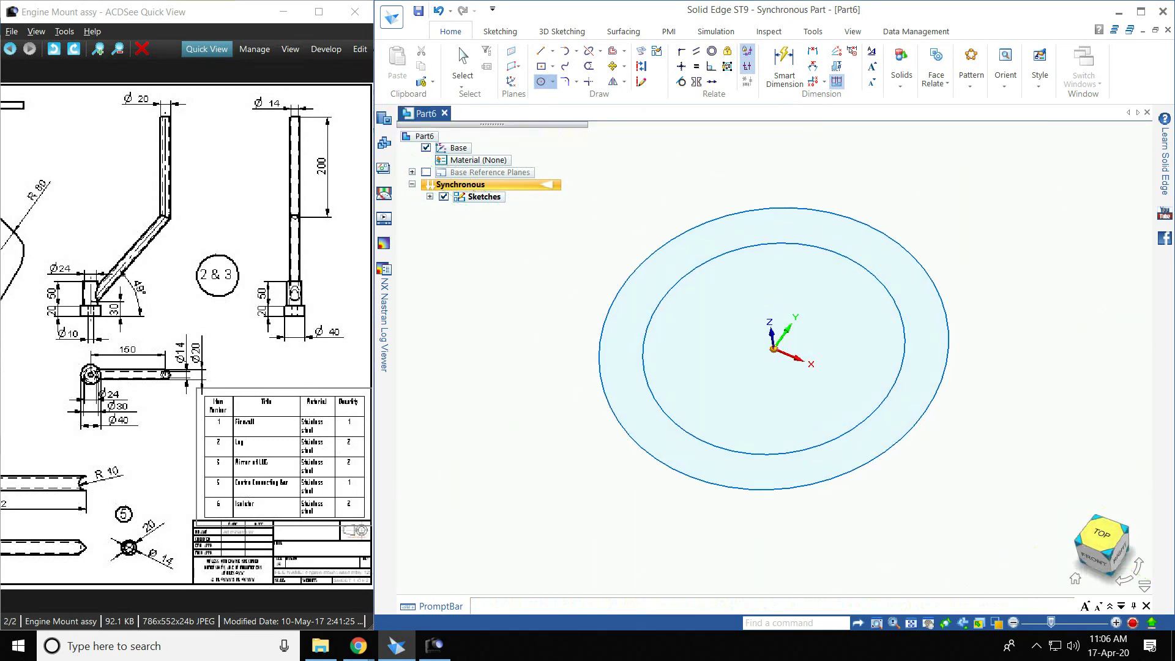
left_click(552, 81)
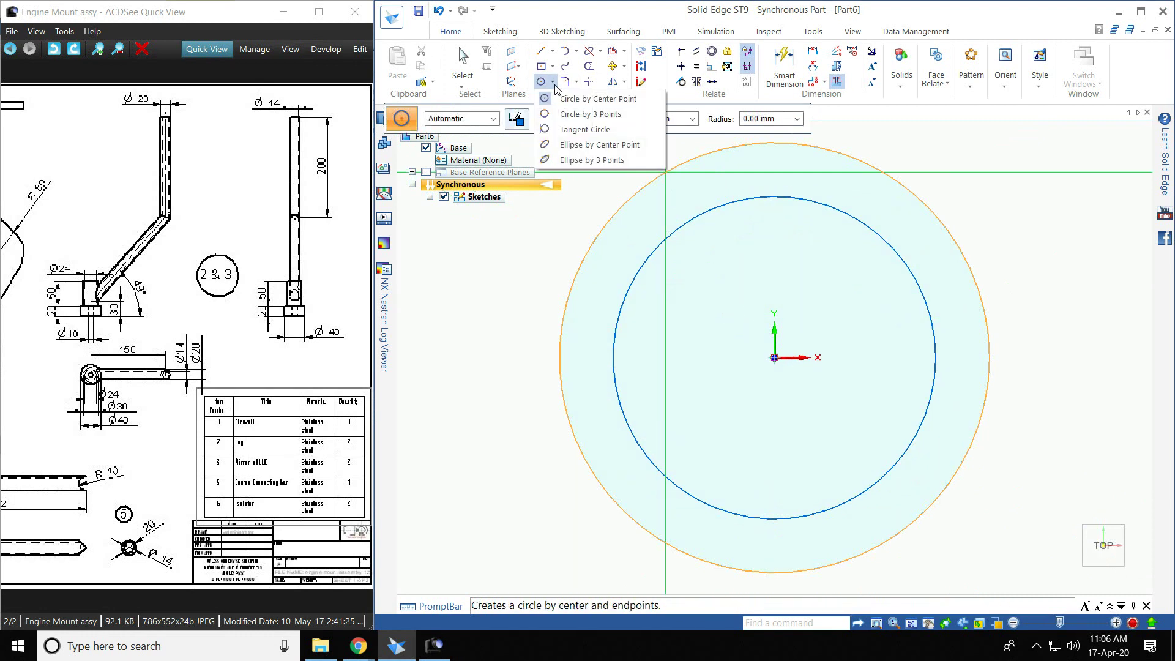
left_click(588, 99)
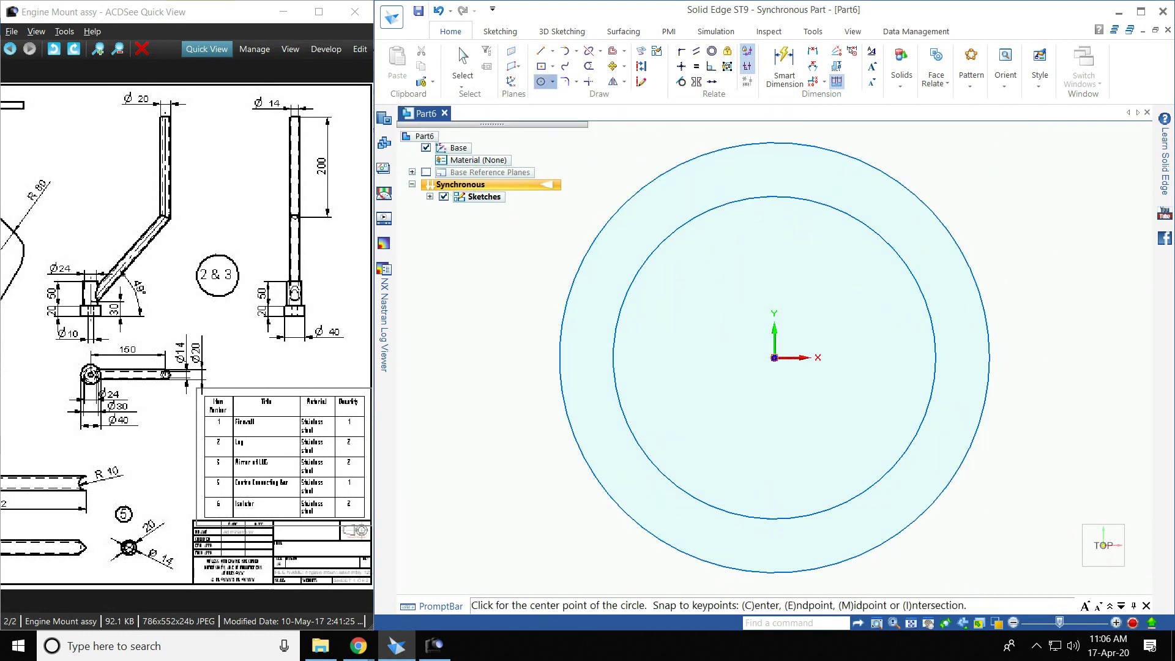
left_click(773, 357)
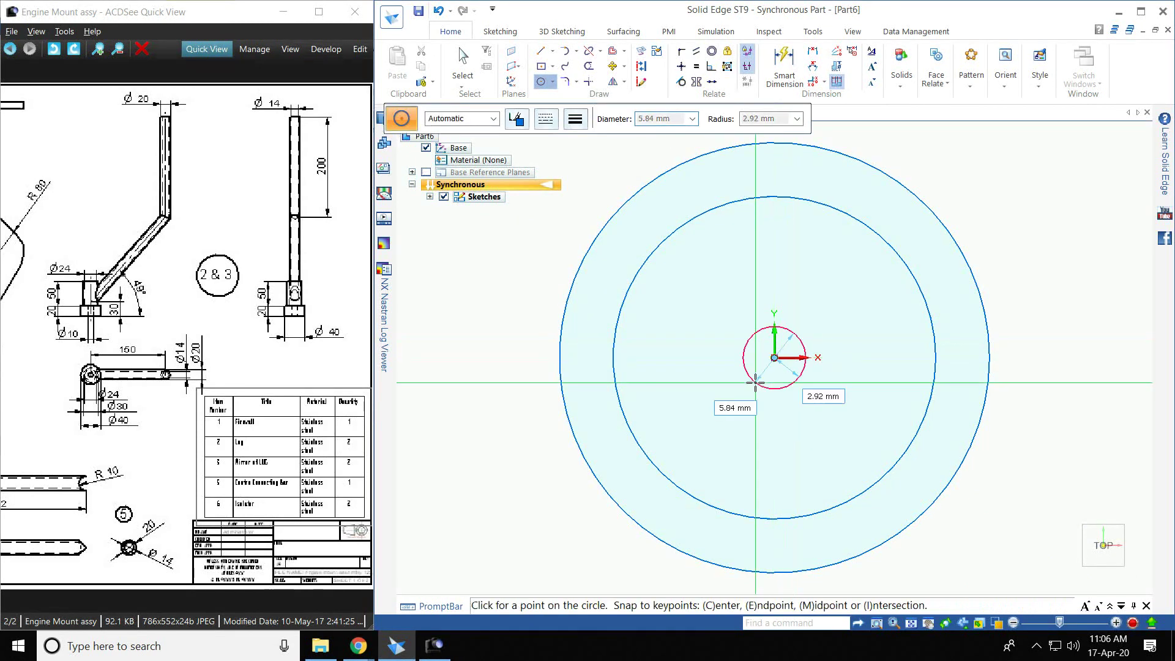
key("Tab")
type("10")
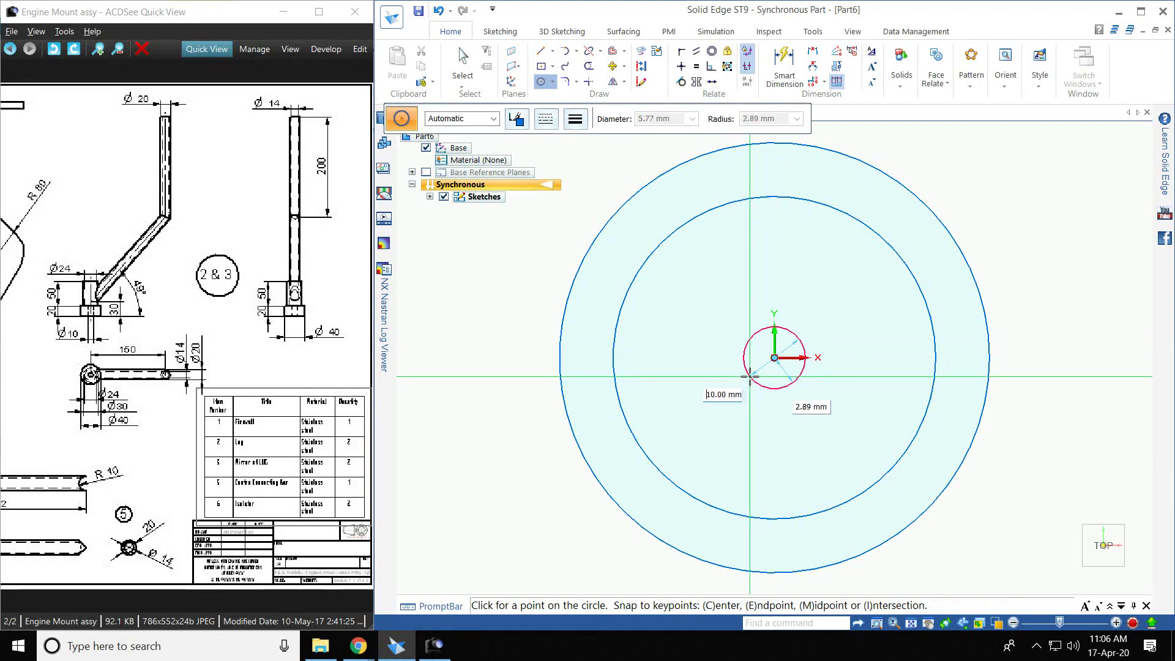
key("Return")
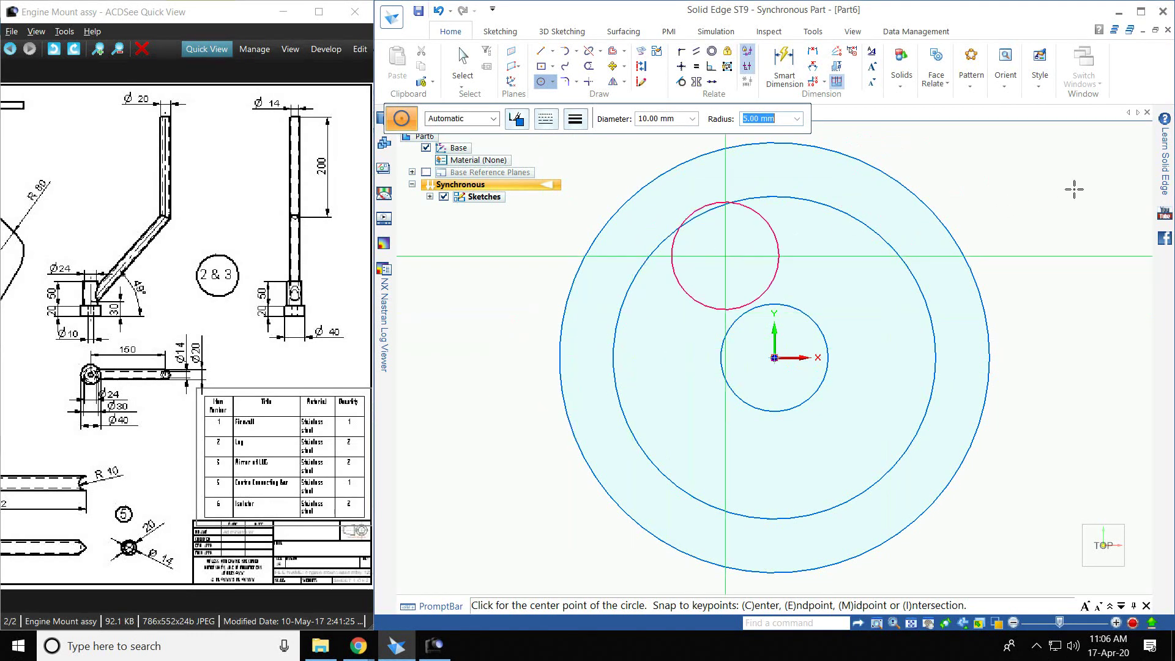
right_click(1051, 175)
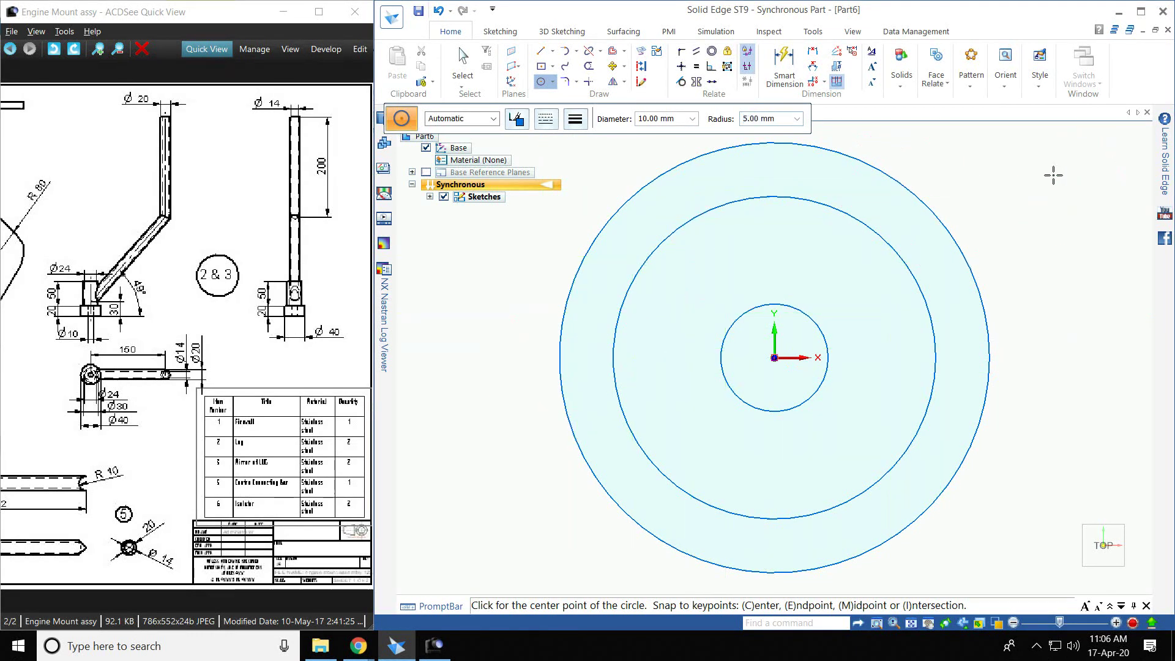
Step: Extrude the outer 40 mm circle upward by 20 mm, using Chain selection
left_click(1076, 580)
scroll(857, 331, "up", 3)
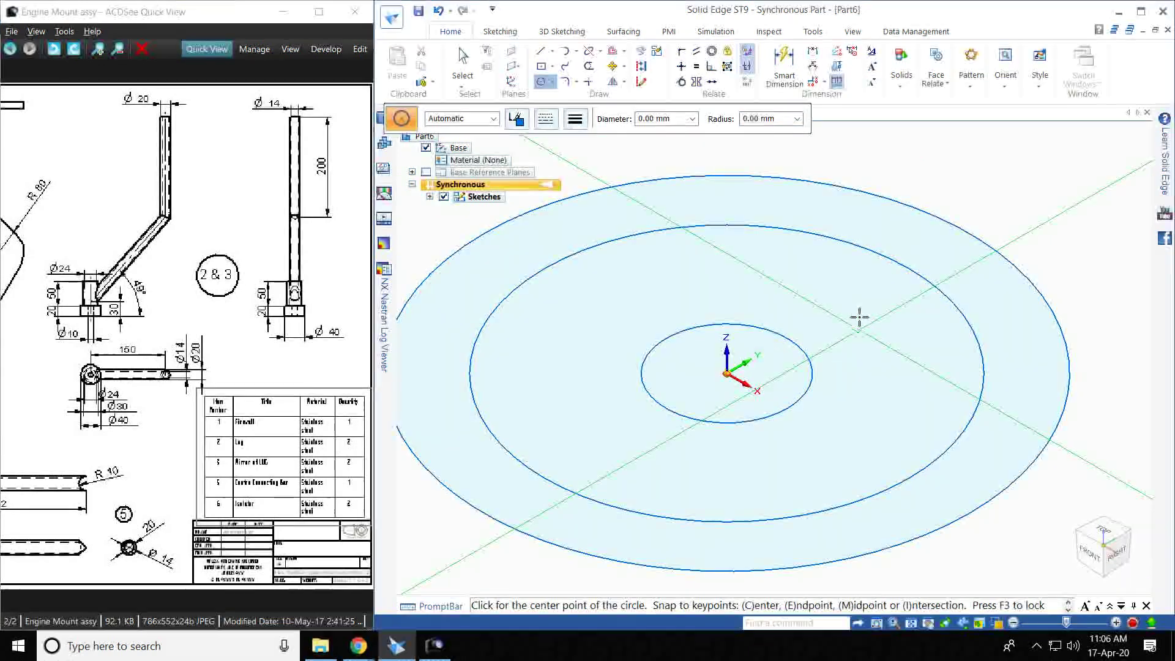
scroll(859, 317, "down", 4)
left_click(901, 68)
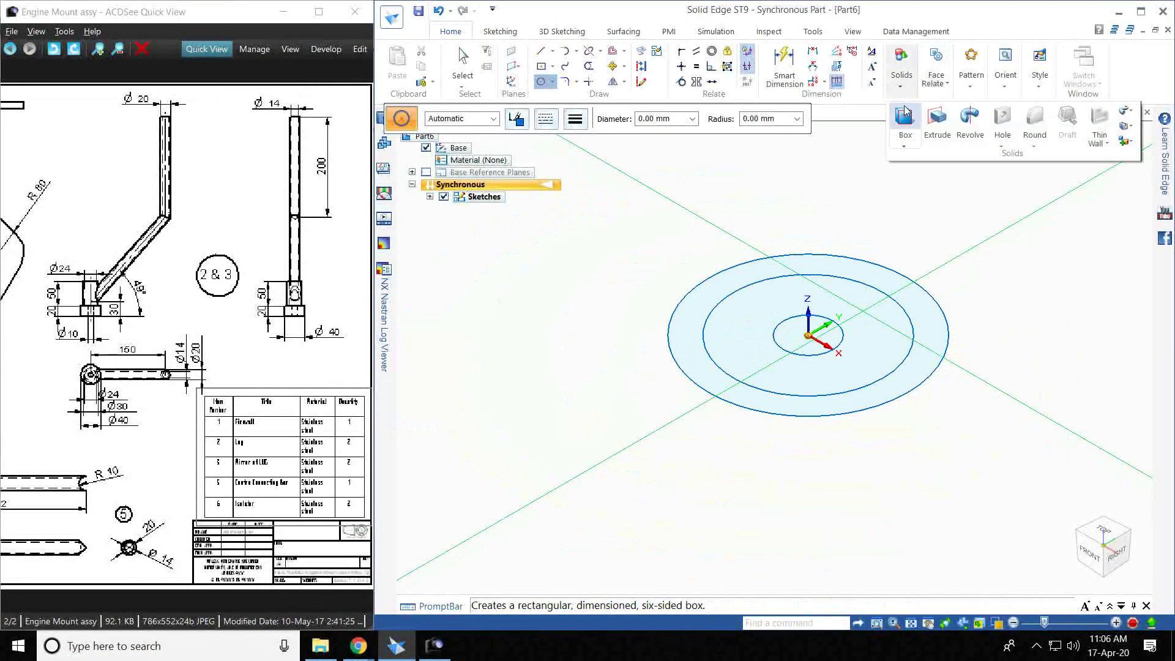
left_click(935, 122)
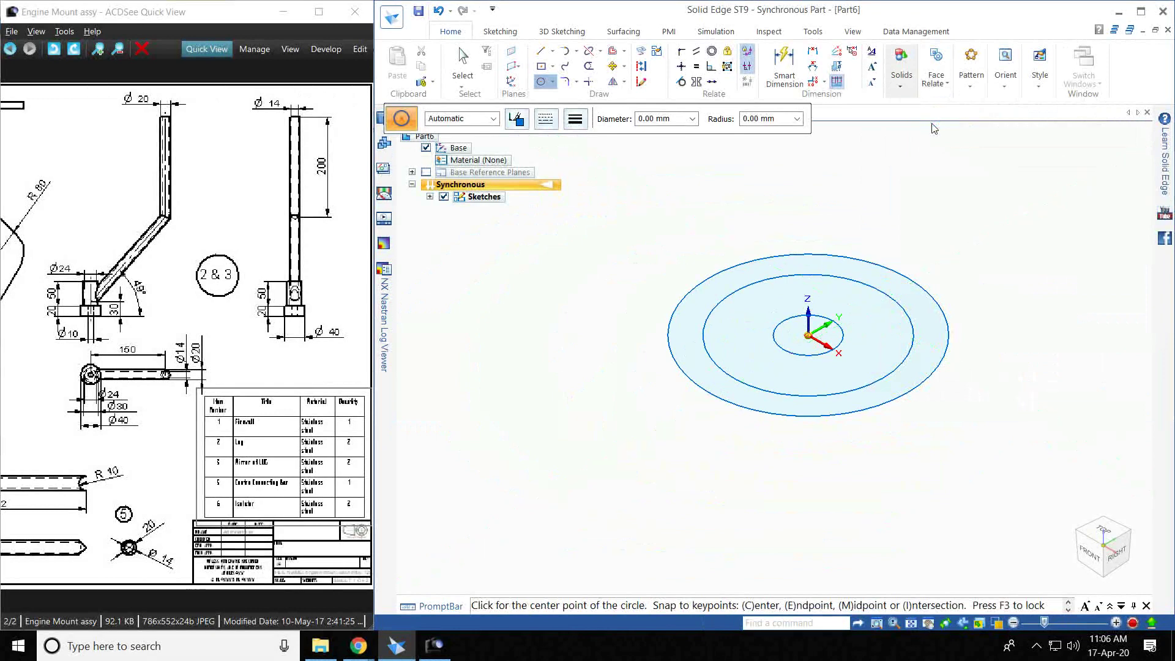
left_click(459, 119)
left_click(452, 142)
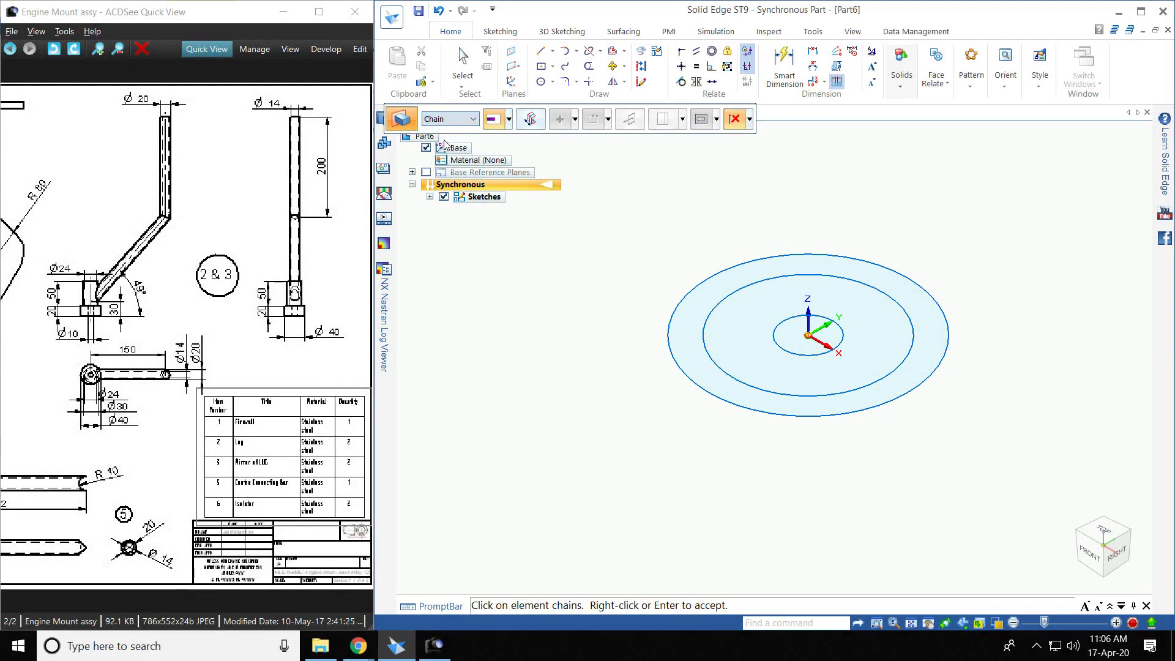
left_click(736, 406)
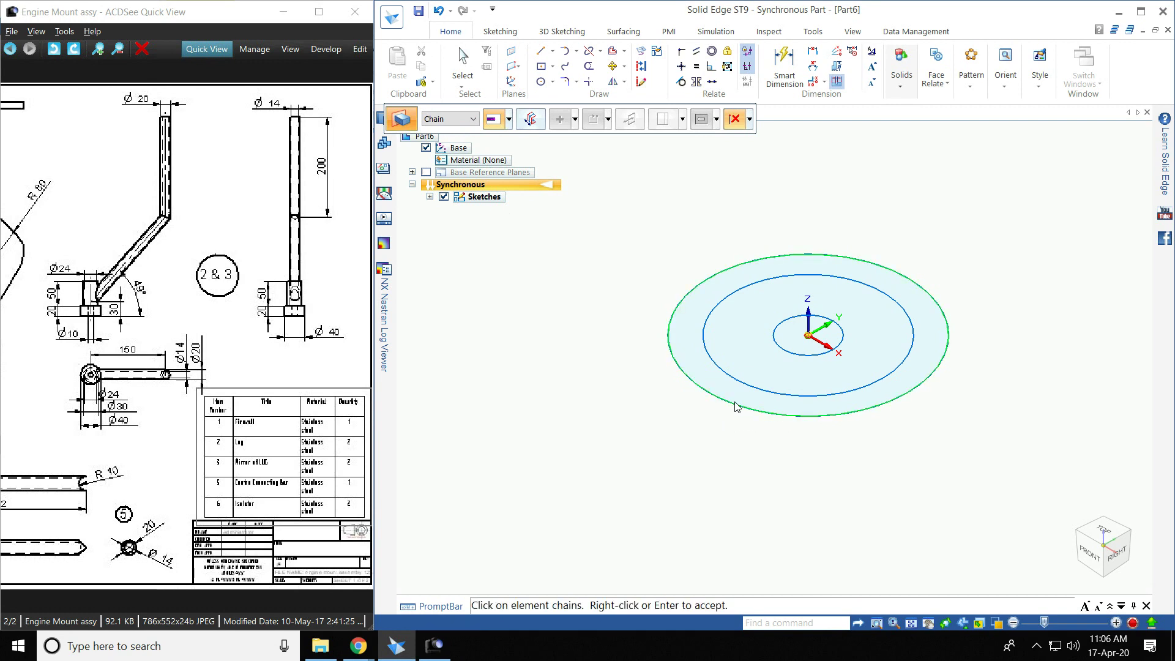
right_click(782, 203)
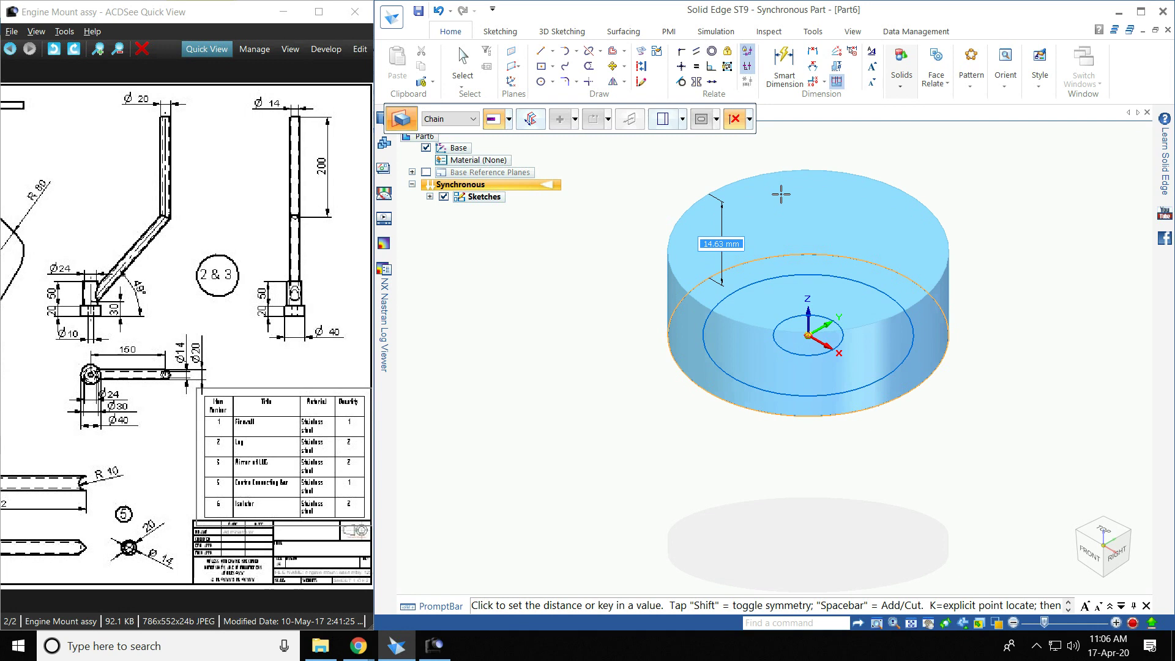
type("20")
key("Return")
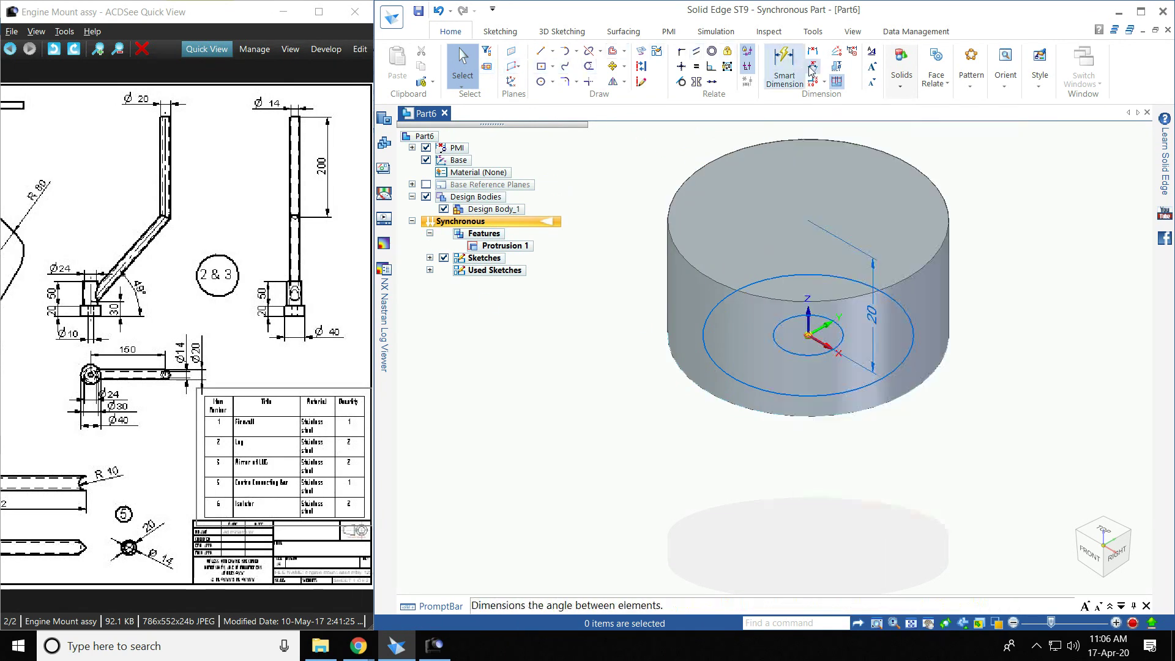
Step: Extrude the 30 mm circle as a chain upward through the base by a distance of 20+50 mm
left_click(902, 67)
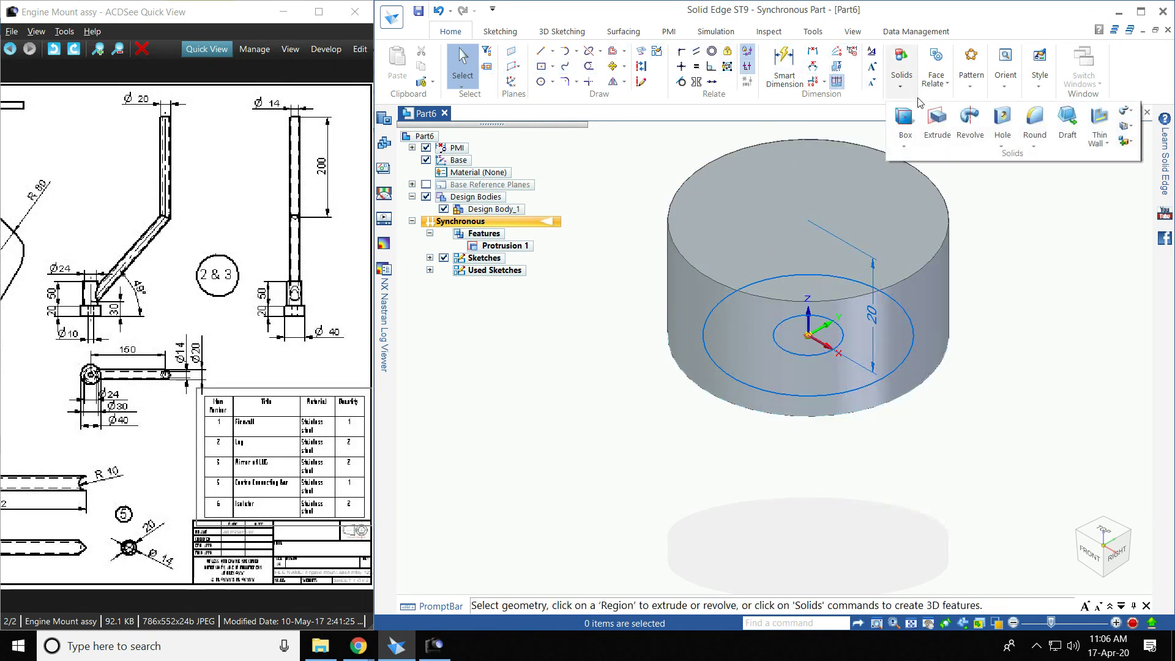
left_click(937, 125)
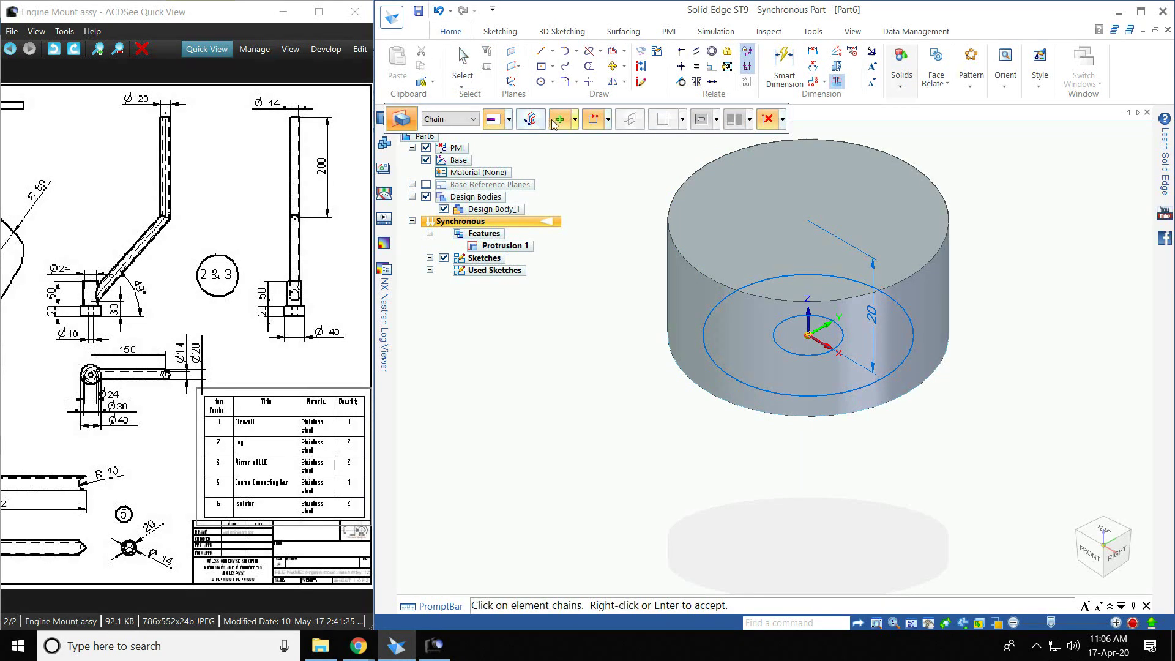
left_click(721, 371)
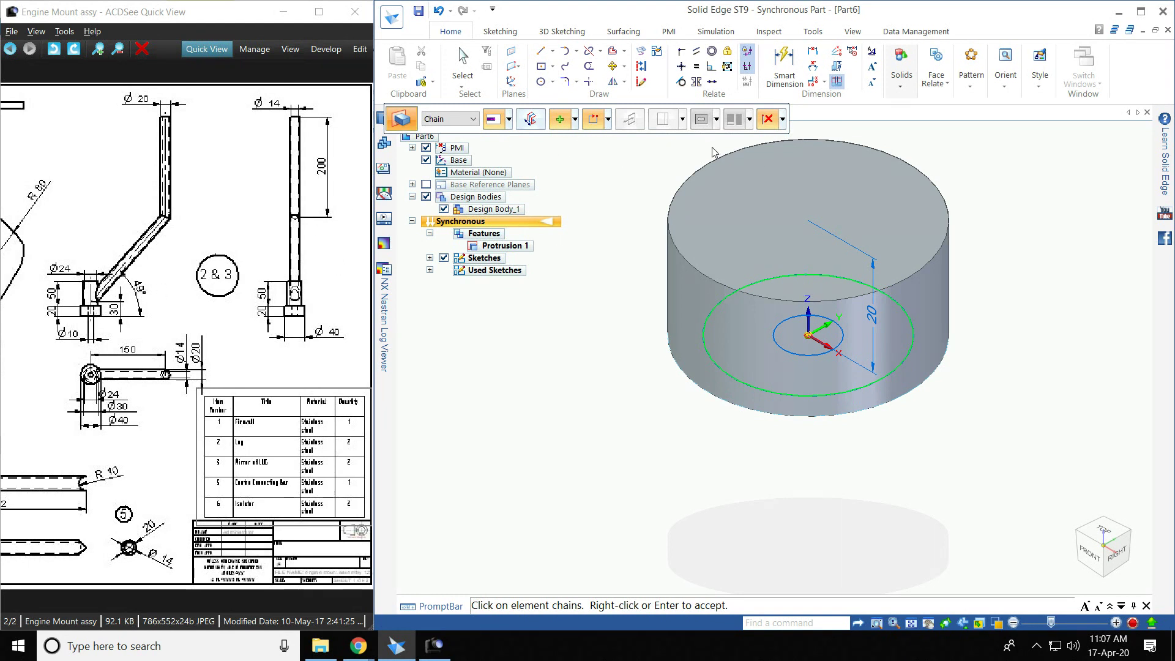
right_click(843, 176)
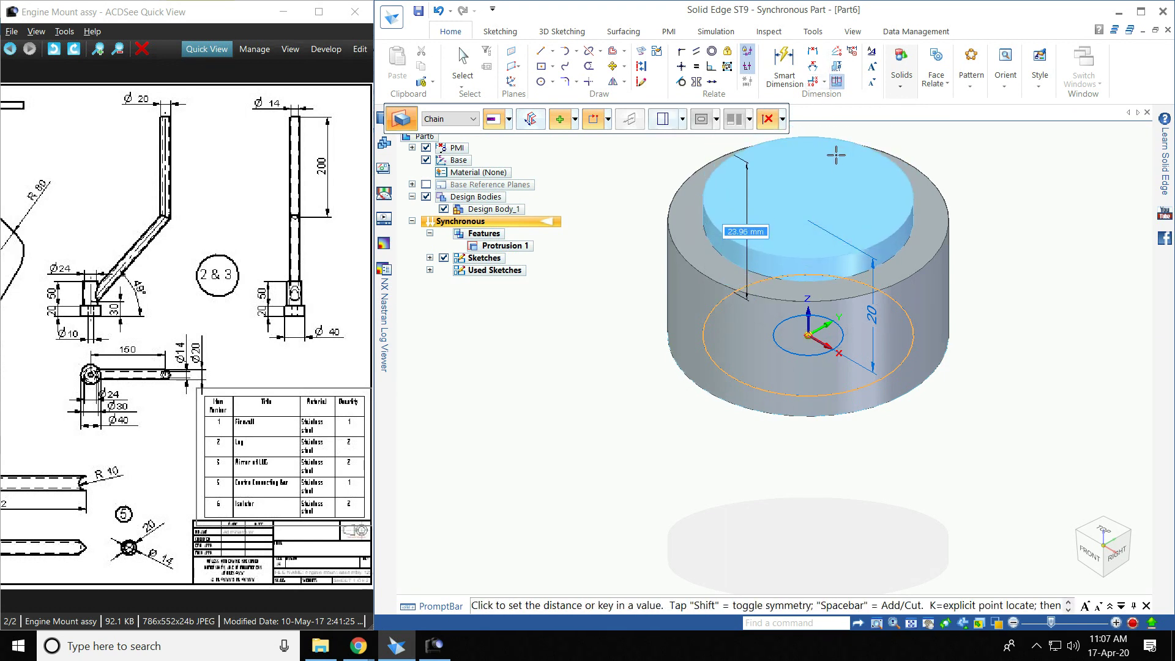
scroll(835, 155, "down", 2)
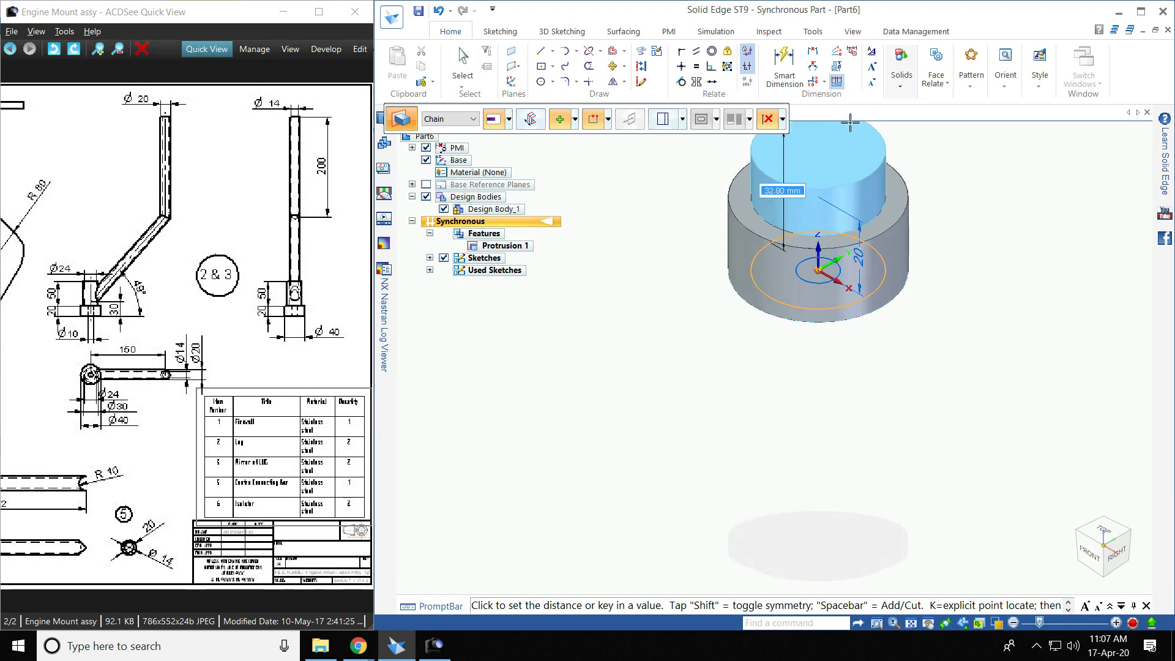
type("20")
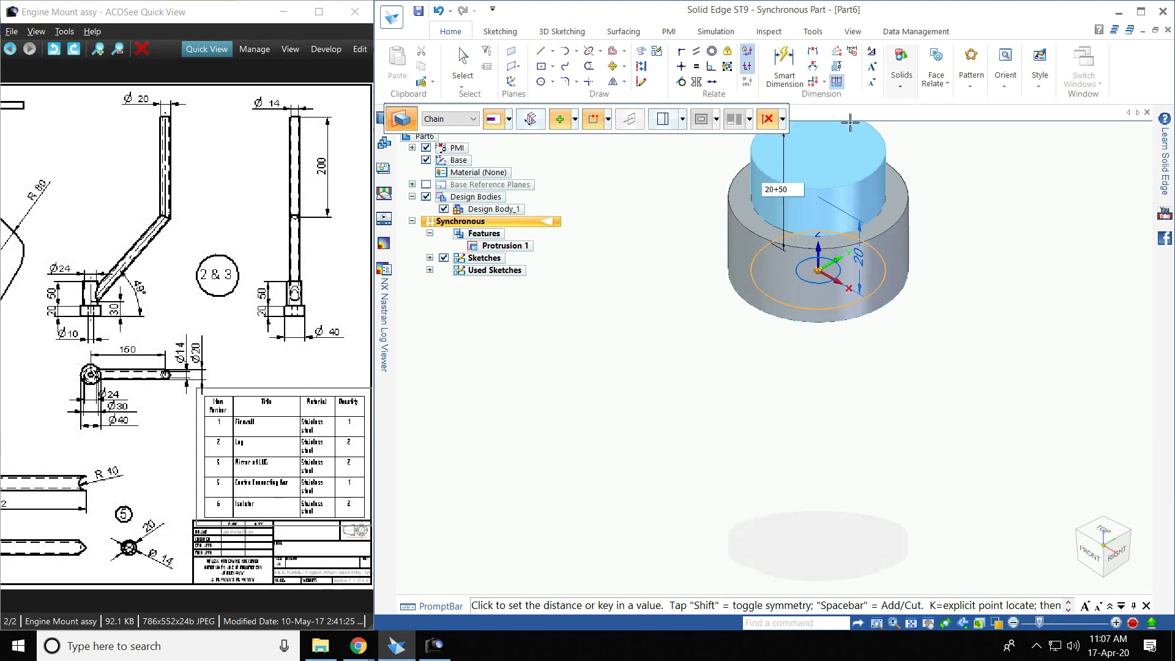
type("+50")
key("Return")
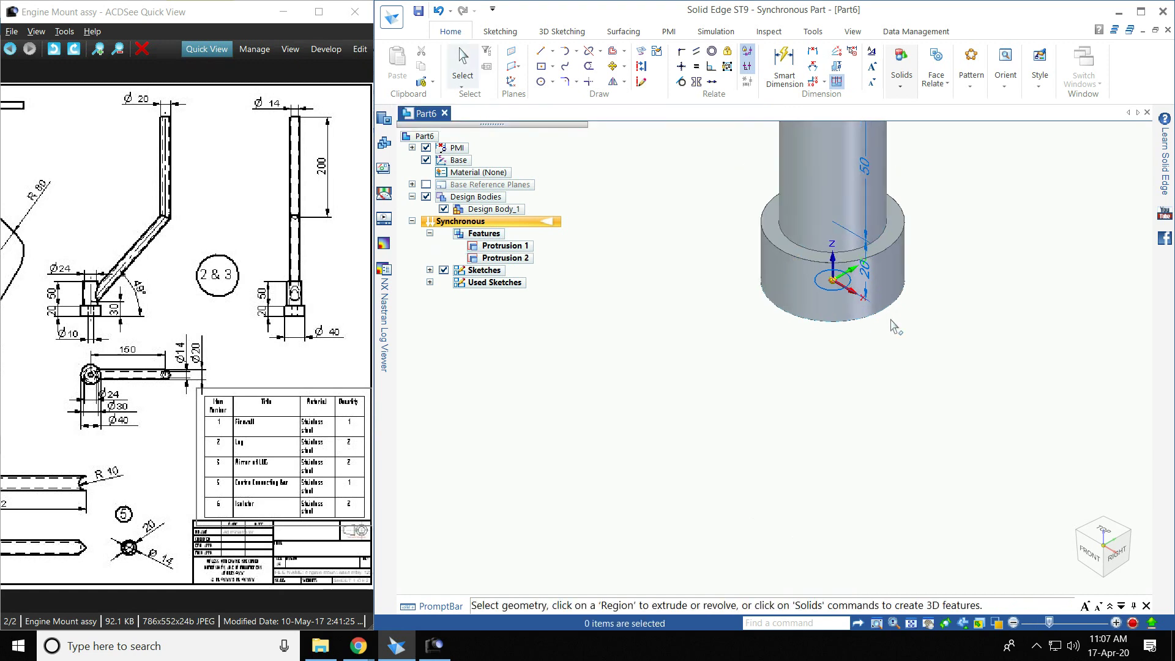
Step: Cut the 10 mm circle 20 mm upward into the base using Extrude with the Cut option
scroll(897, 314, "down", 2)
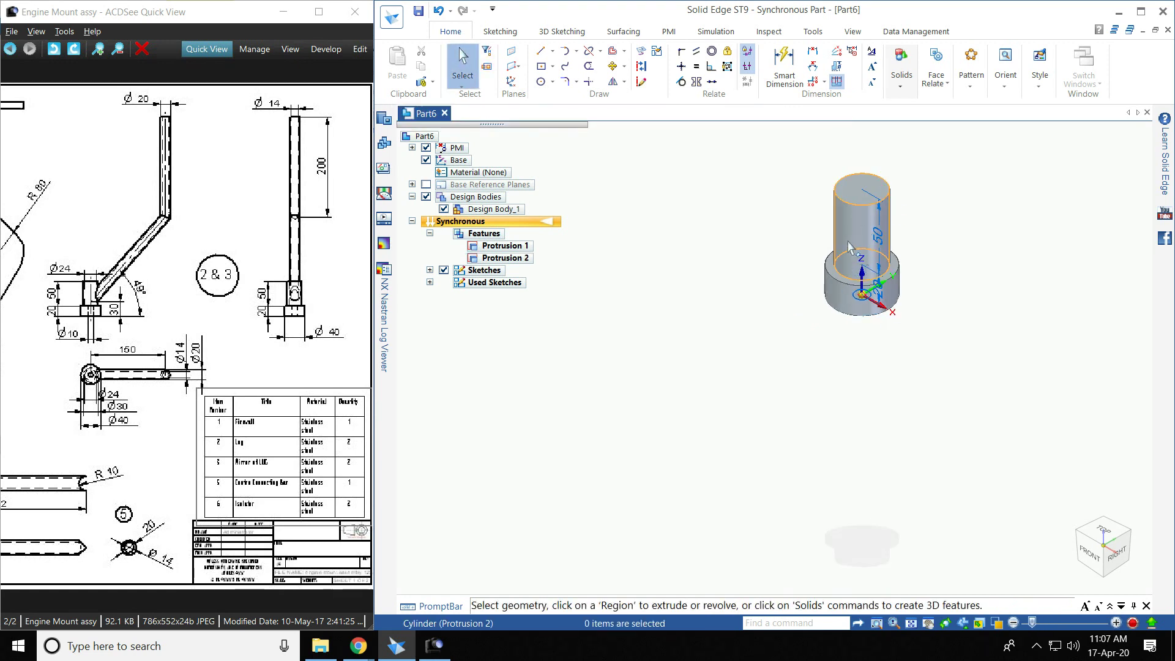
scroll(844, 244, "up", 4)
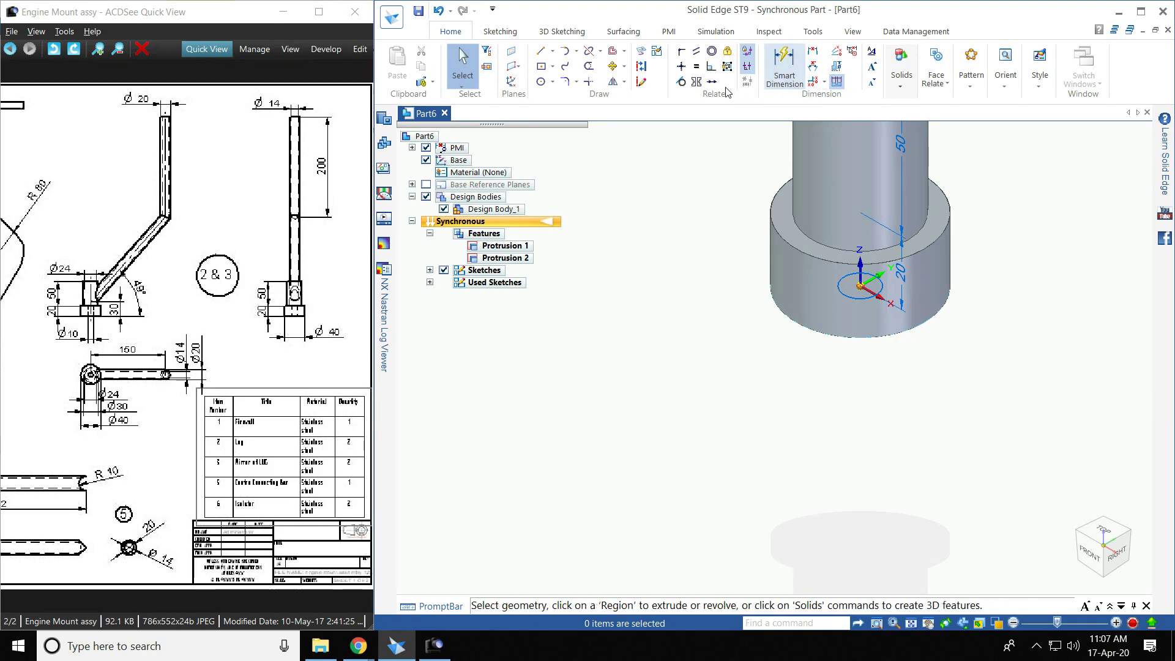
left_click(901, 85)
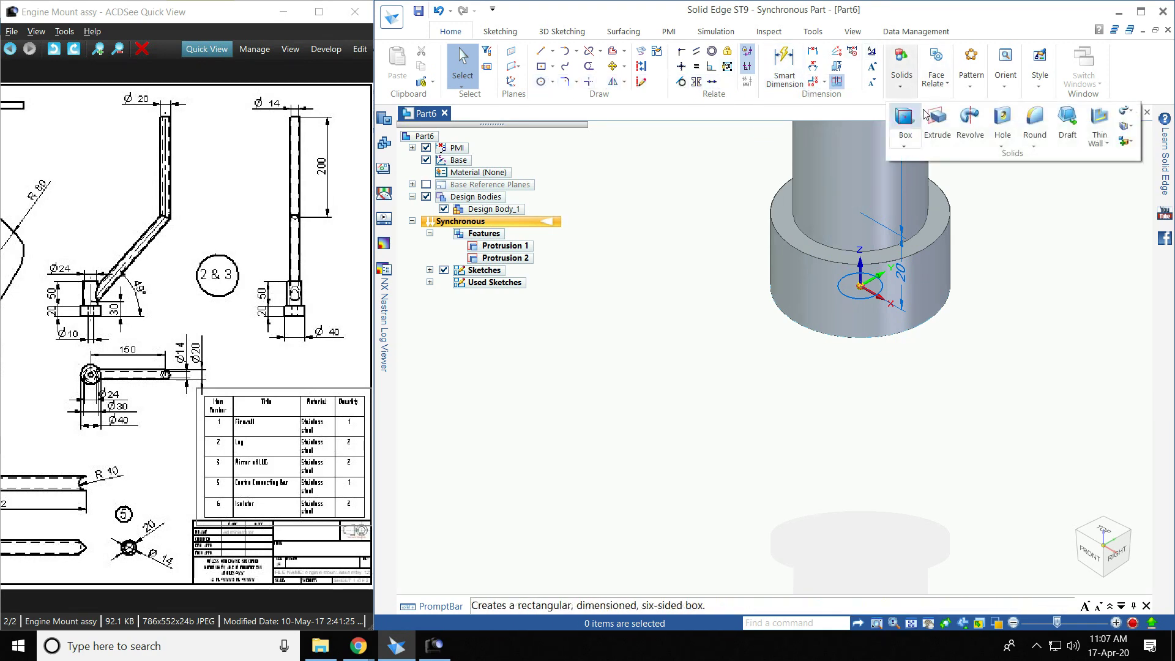
left_click(946, 126)
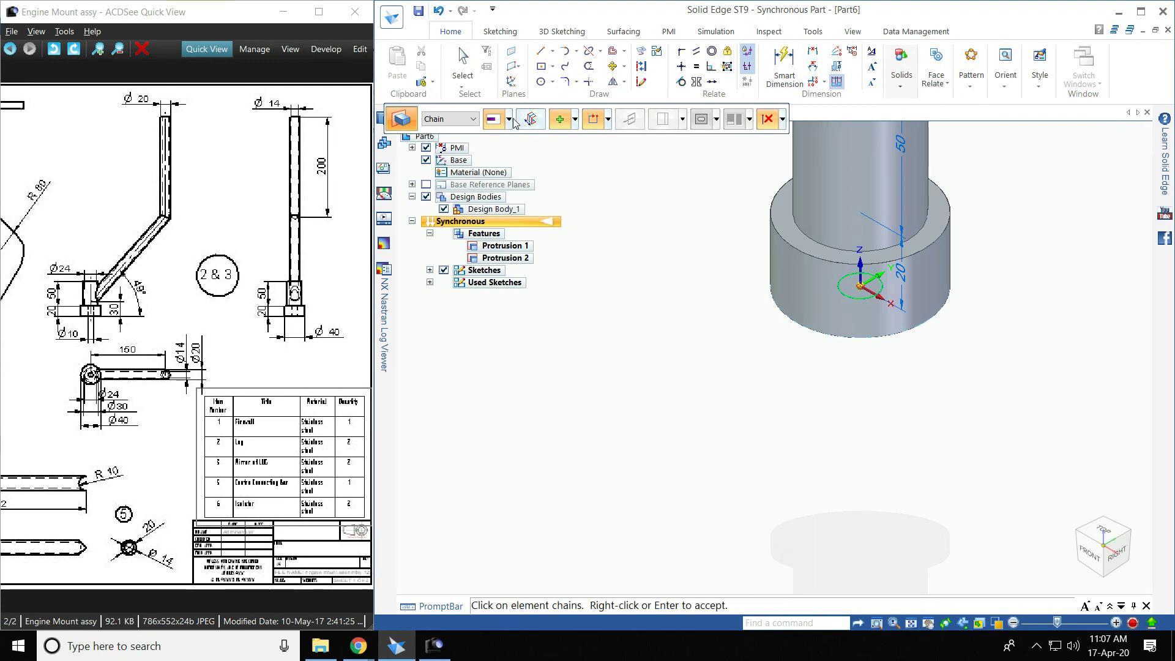
left_click(575, 122)
left_click(584, 160)
right_click(982, 243)
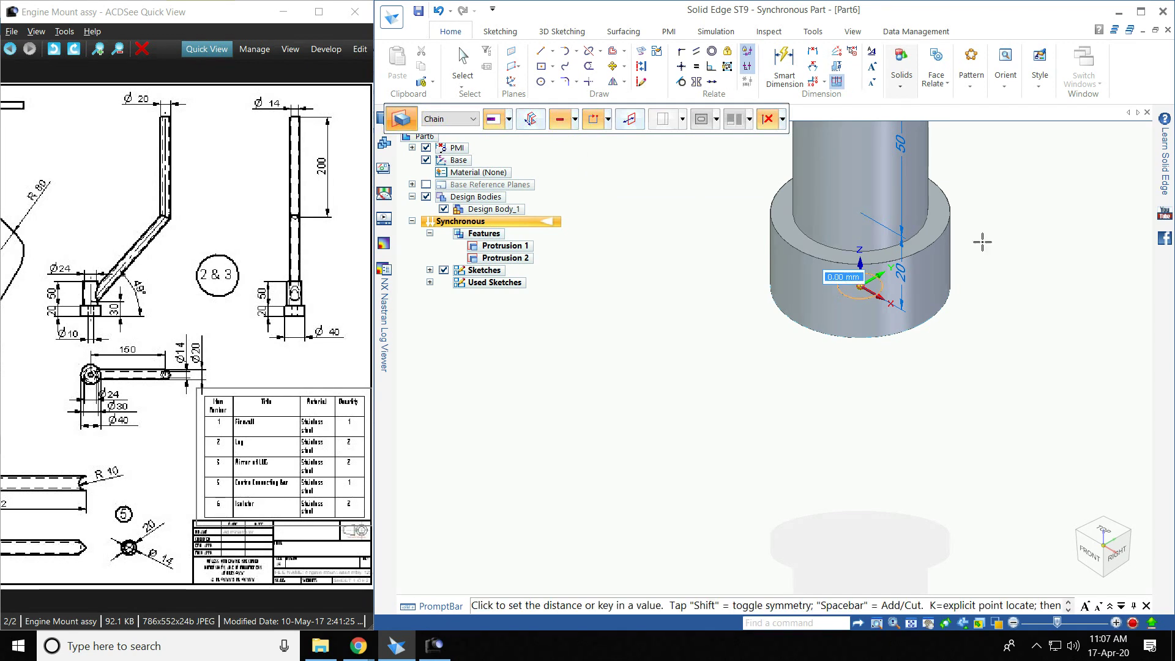
type("20")
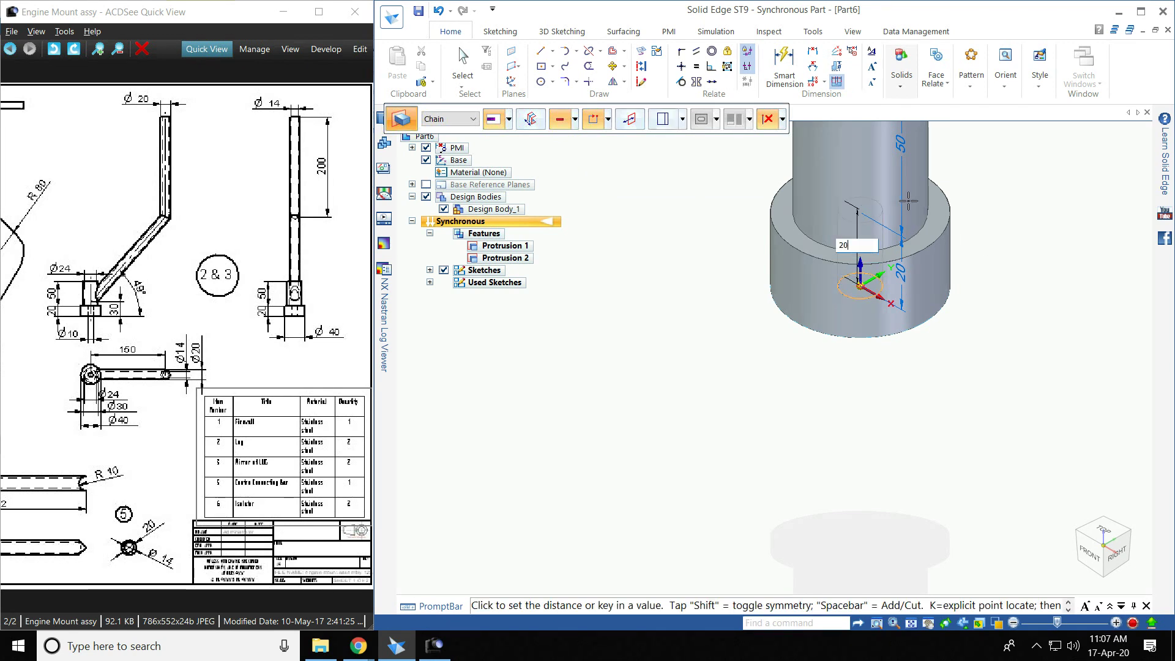
key("Return")
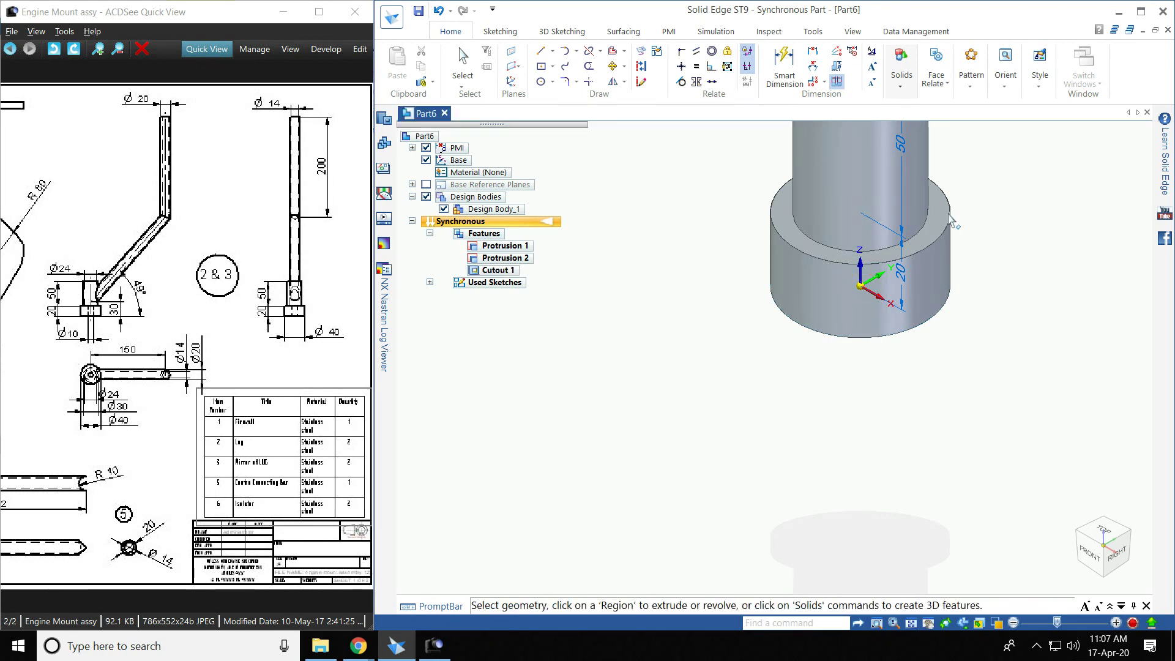
Step: Examine the stepped cylinder and the hole in its base from the front, isometric and bottom views
left_click(1091, 553)
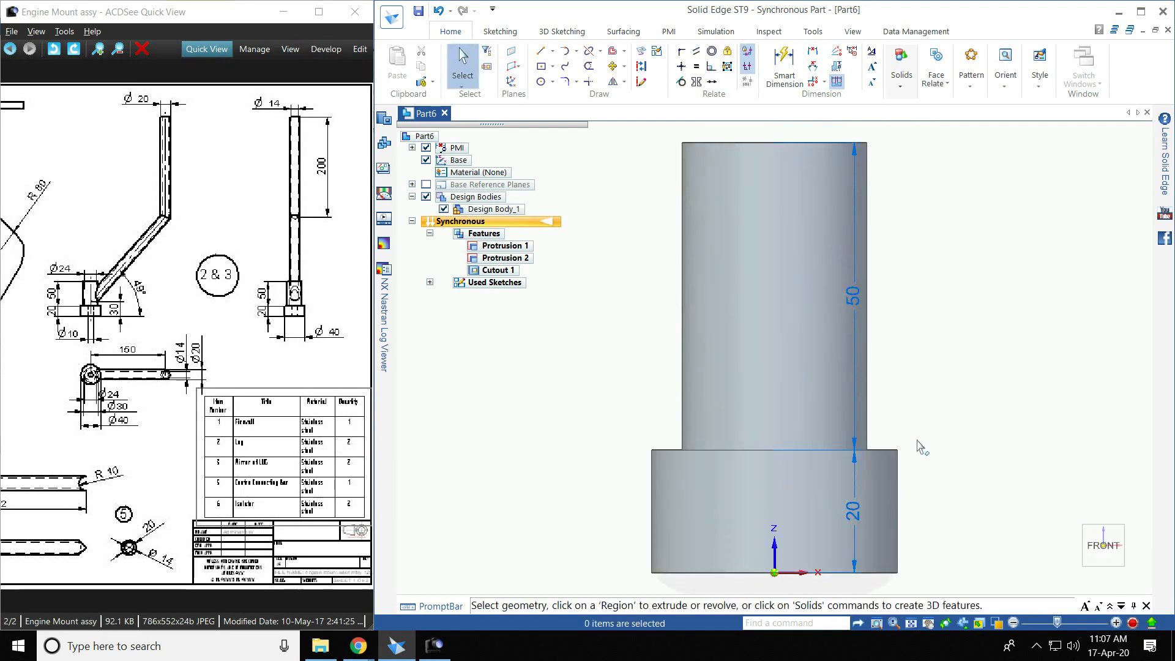
middle_click_drag(889, 451, 869, 287)
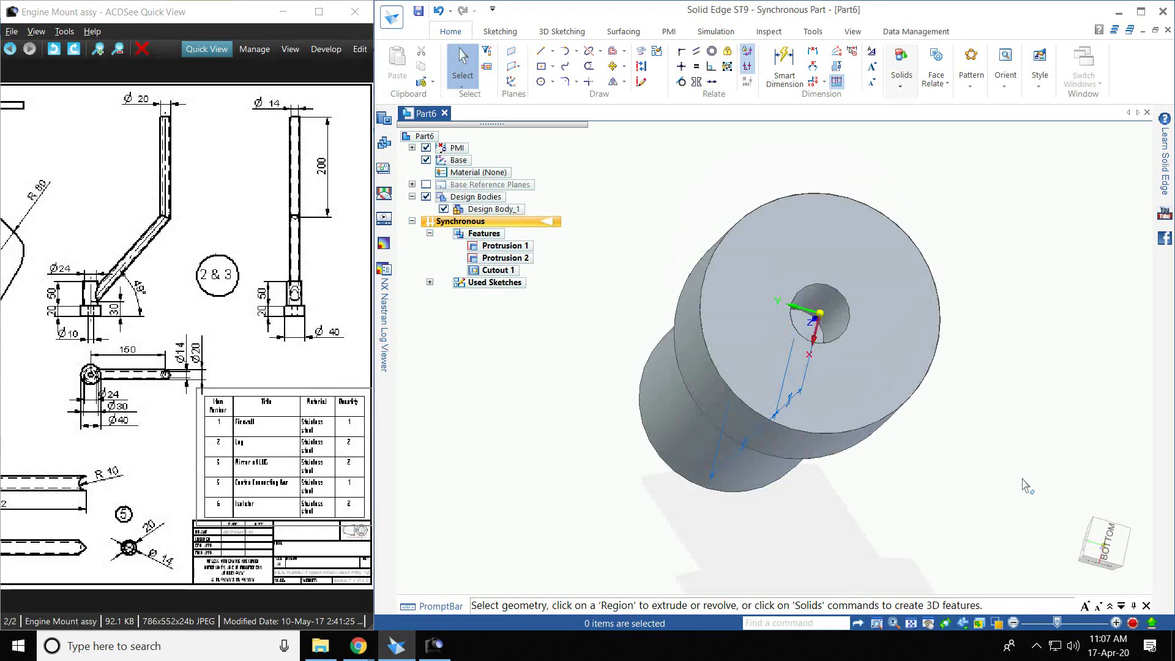
left_click(1075, 579)
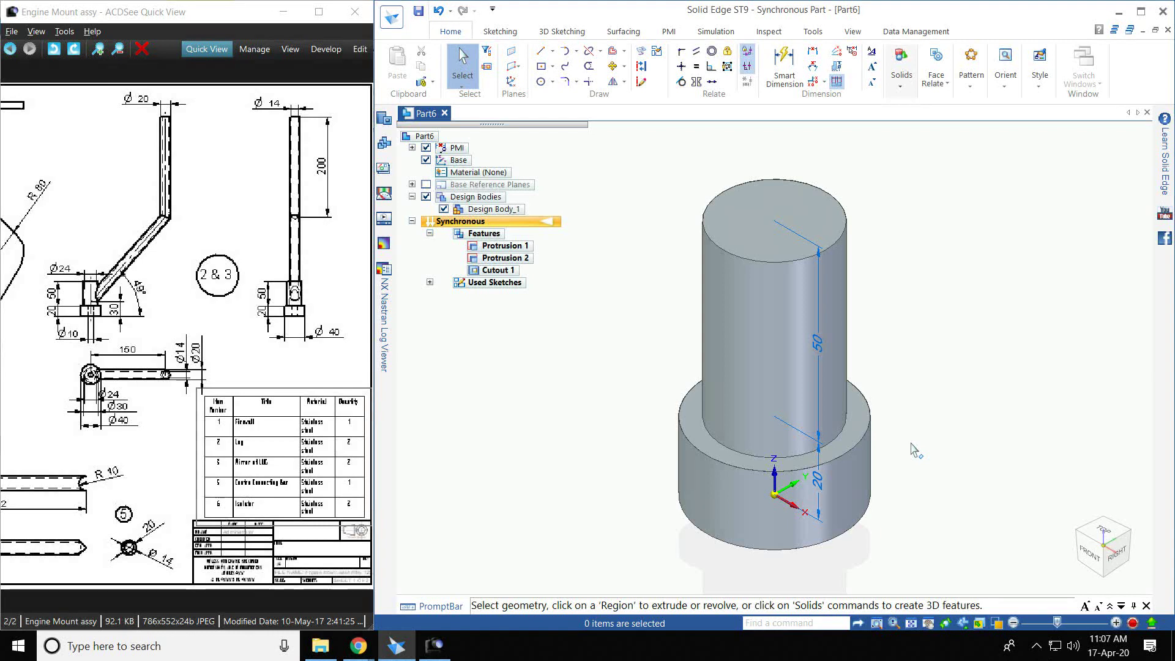
scroll(916, 451, "up", 4)
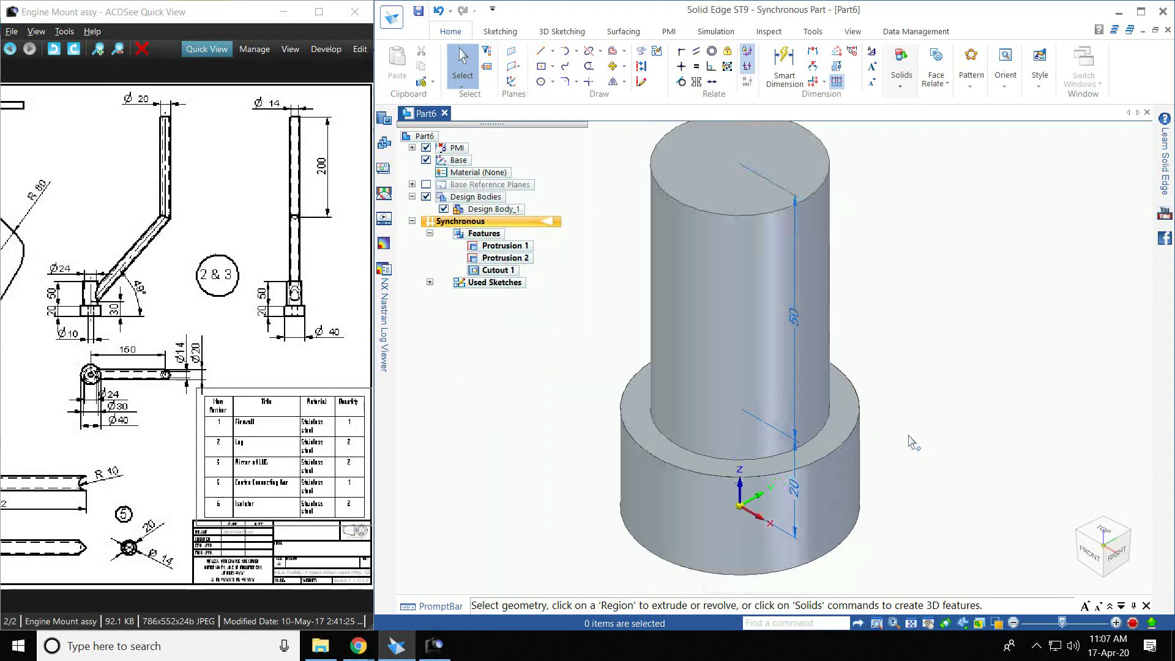
scroll(914, 441, "down", 2)
middle_click_drag(914, 453, 902, 158)
middle_click_drag(894, 397, 760, 163)
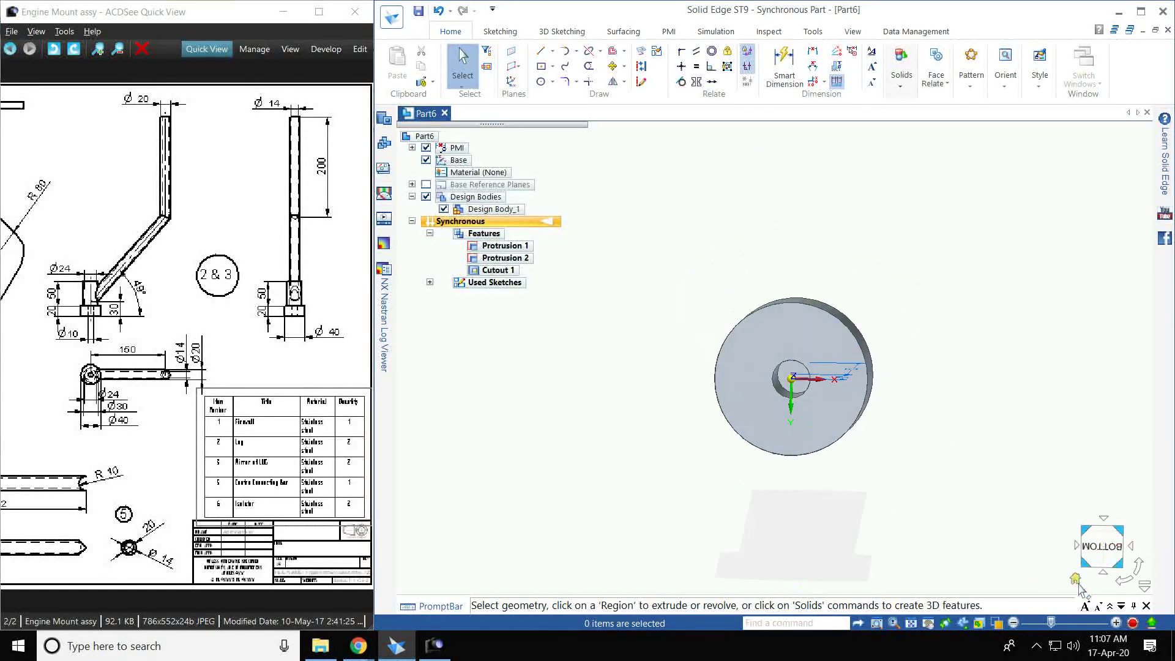
left_click(1124, 566)
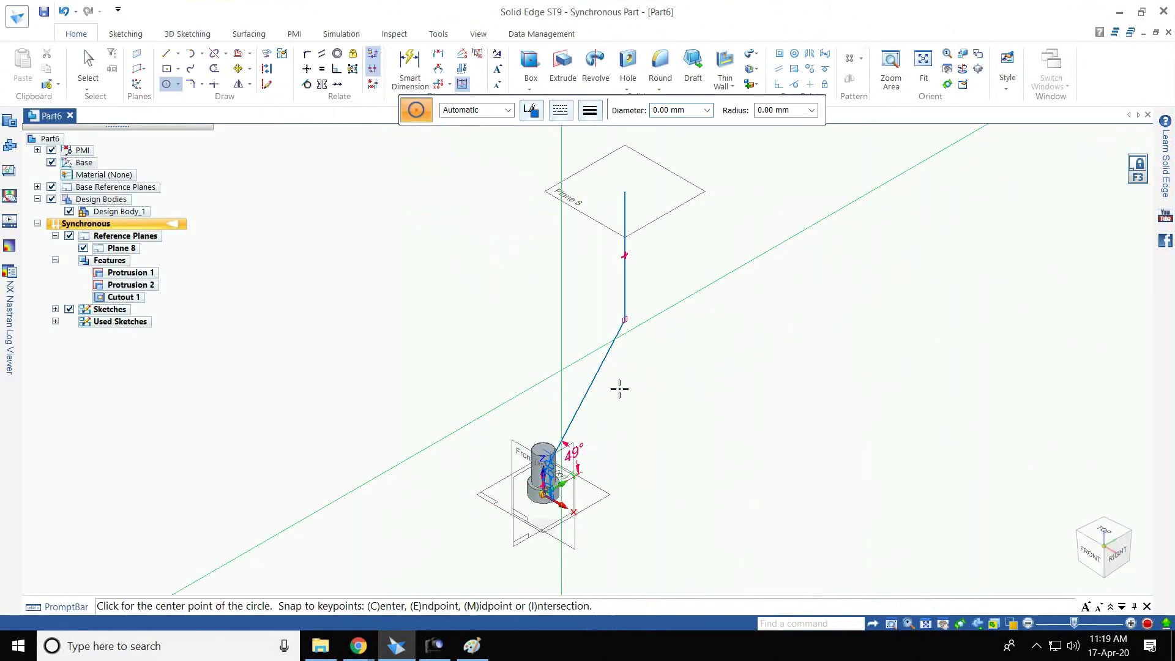
Step: Undo the reference plane at the rod's end and the whole rod path sketch, and show the stepped cylinder from the front
left_click_drag(612, 384, 689, 391)
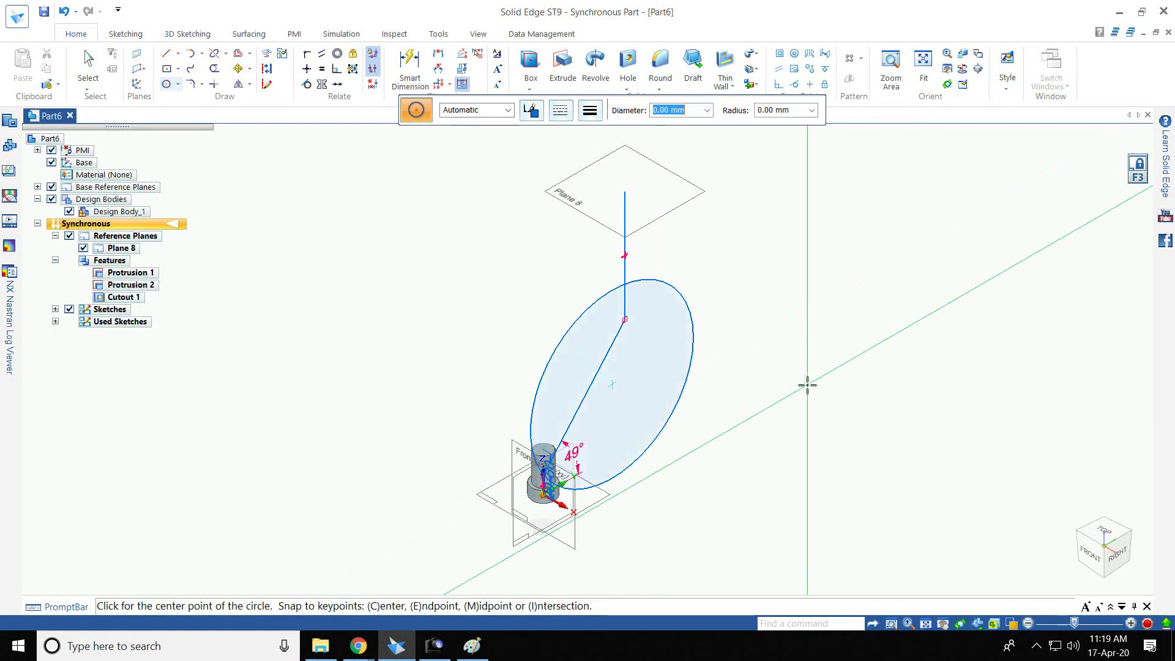
key("Escape")
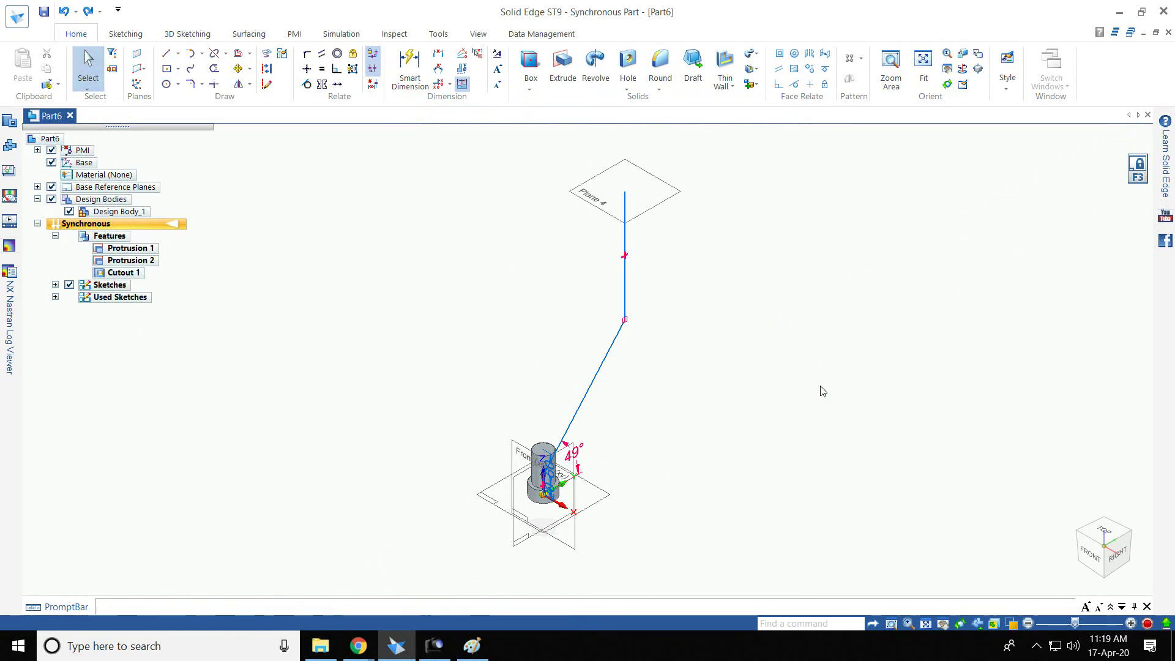
key("ctrl+z")
key("ctrl+z")
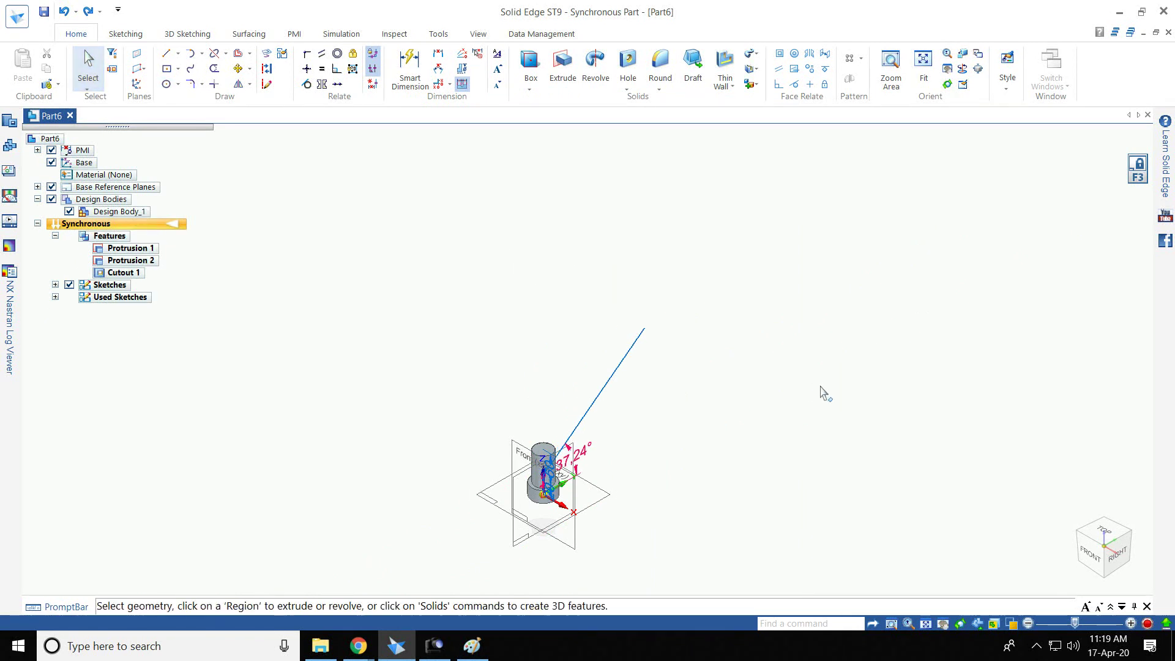
key("ctrl+z")
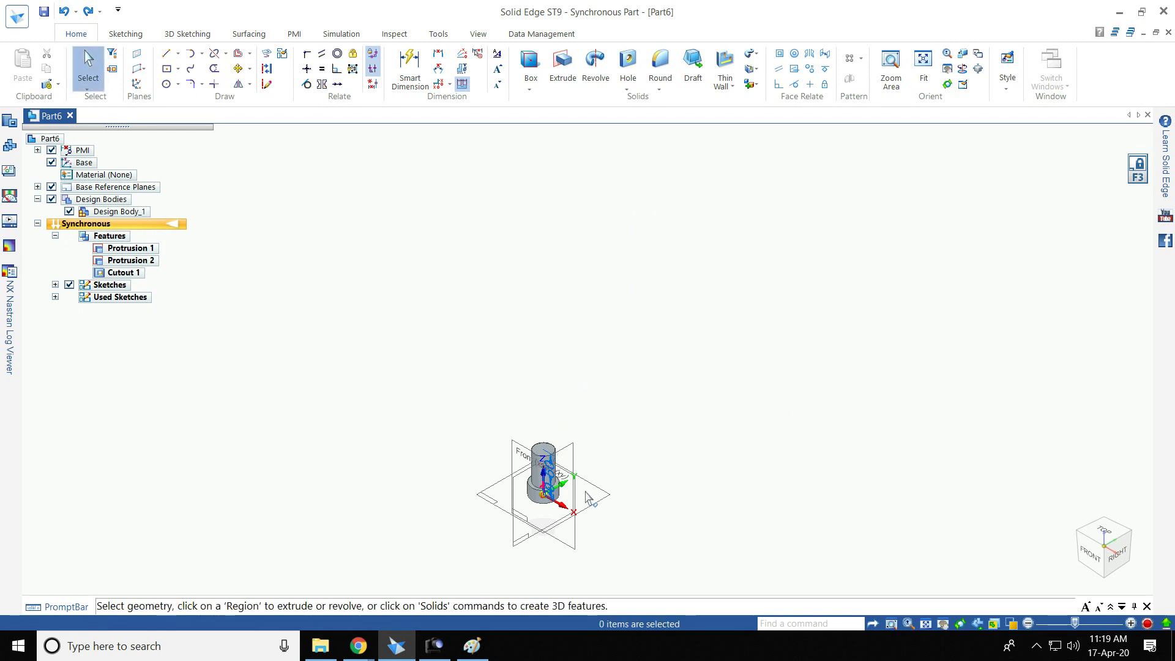
key("ctrl+z")
scroll(628, 530, "up", 3)
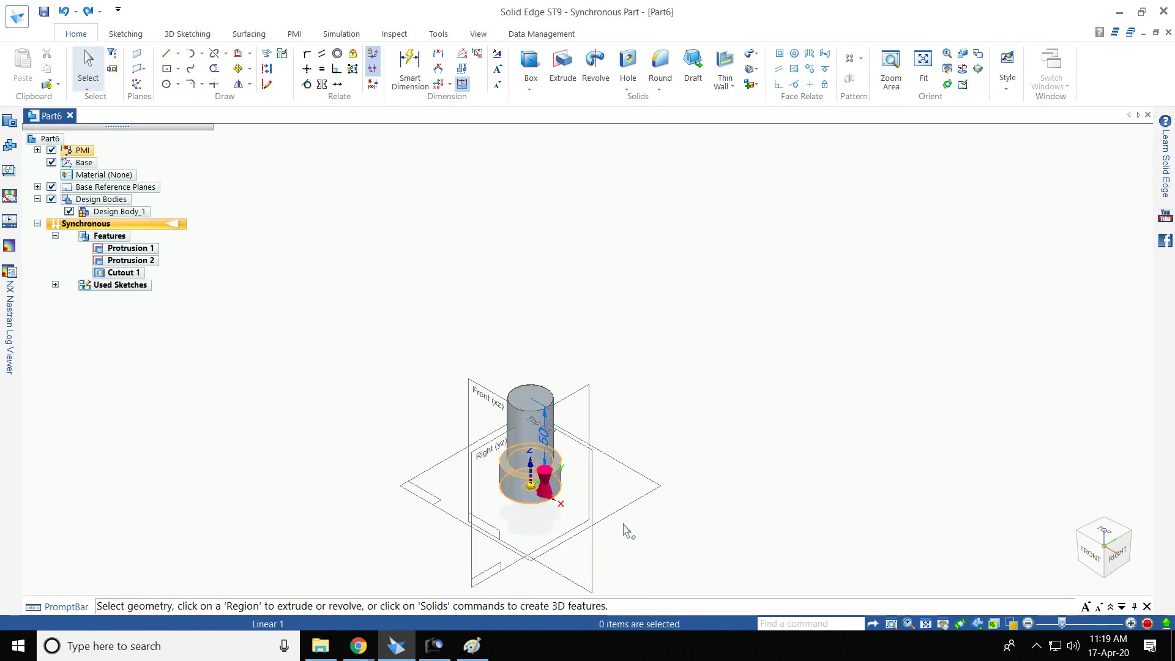
scroll(628, 530, "up", 3)
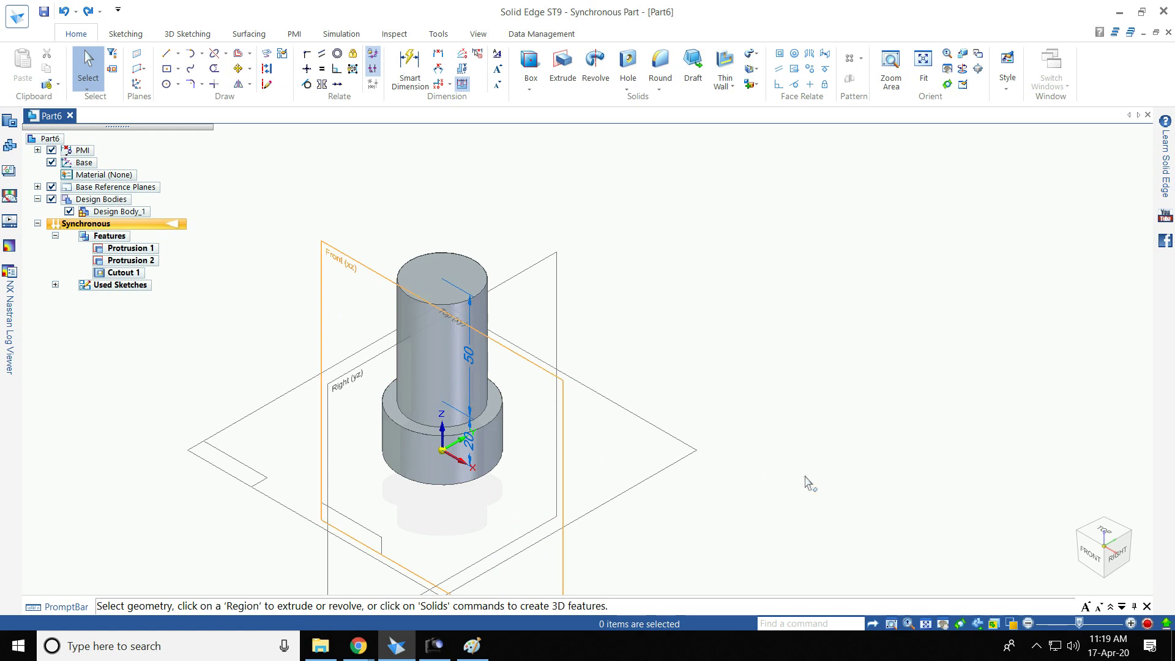
left_click(1090, 554)
scroll(618, 337, "down", 3)
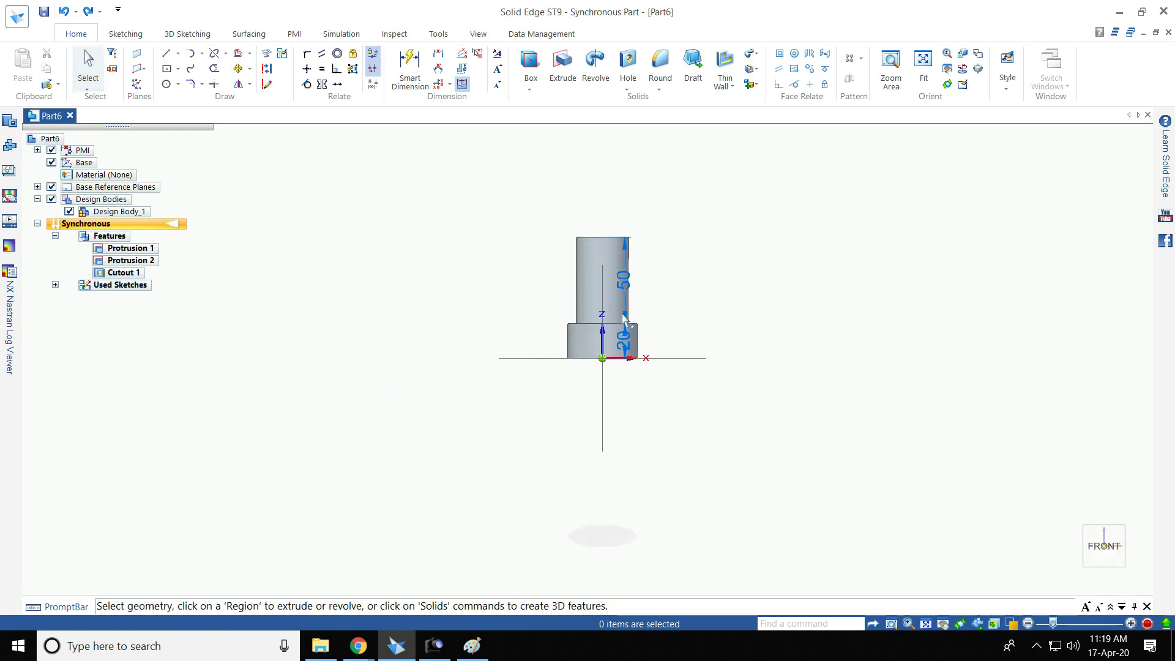
Step: Try to draw the rod path's first line freehand upward from the base's origin
left_click(165, 53)
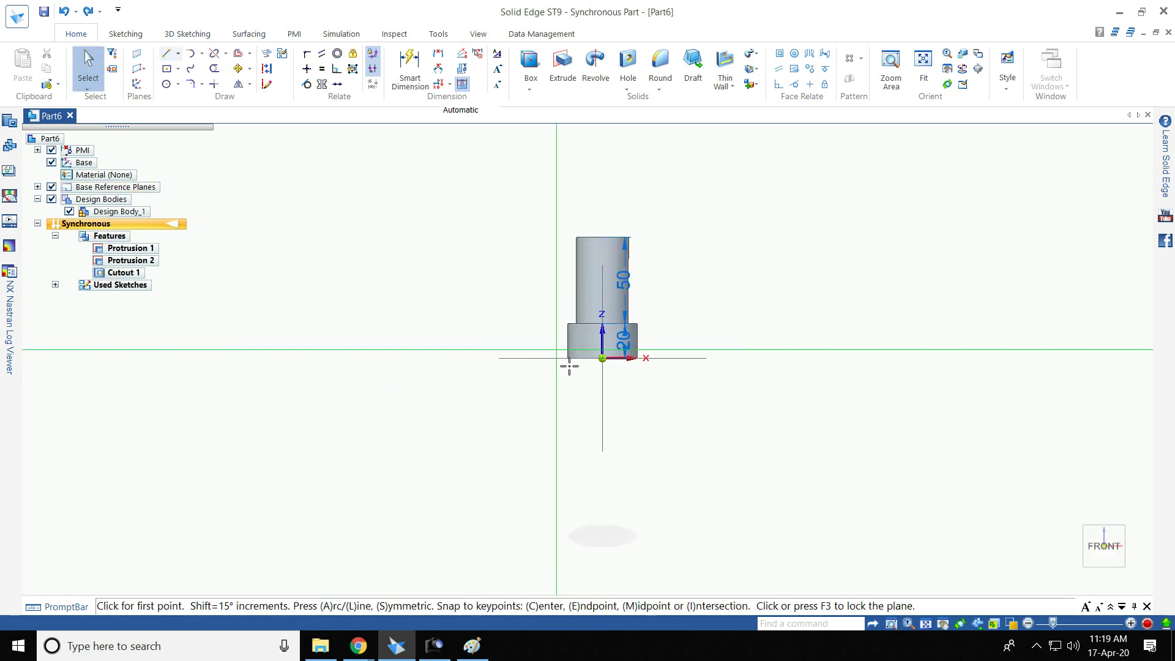
left_click(602, 358)
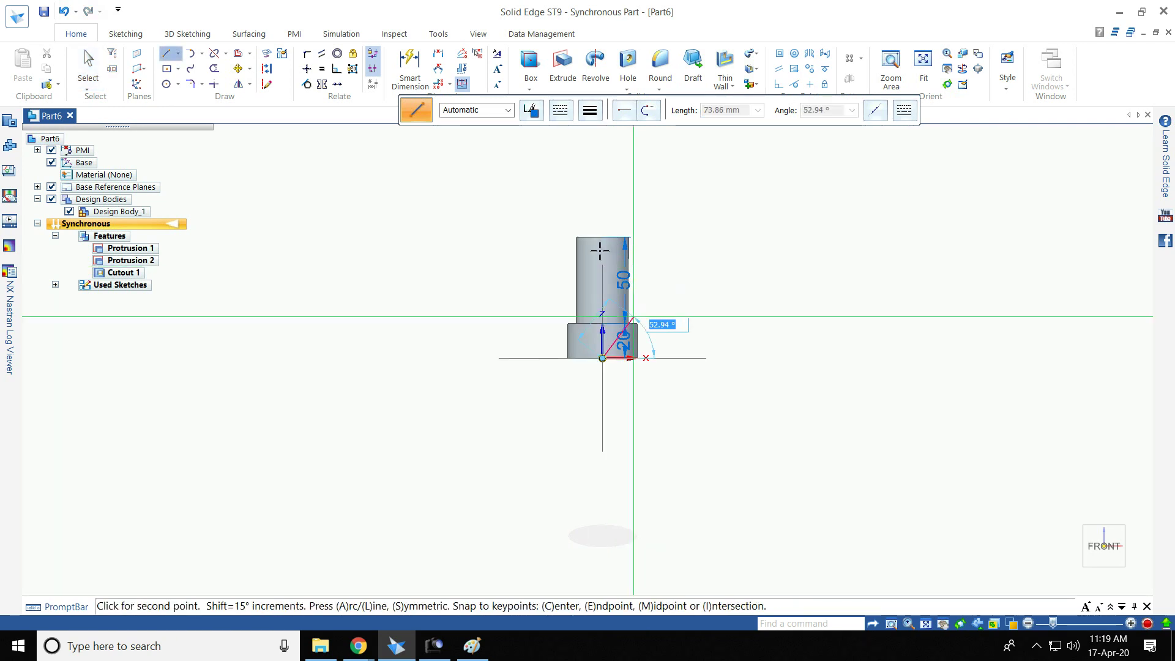
left_click(599, 306)
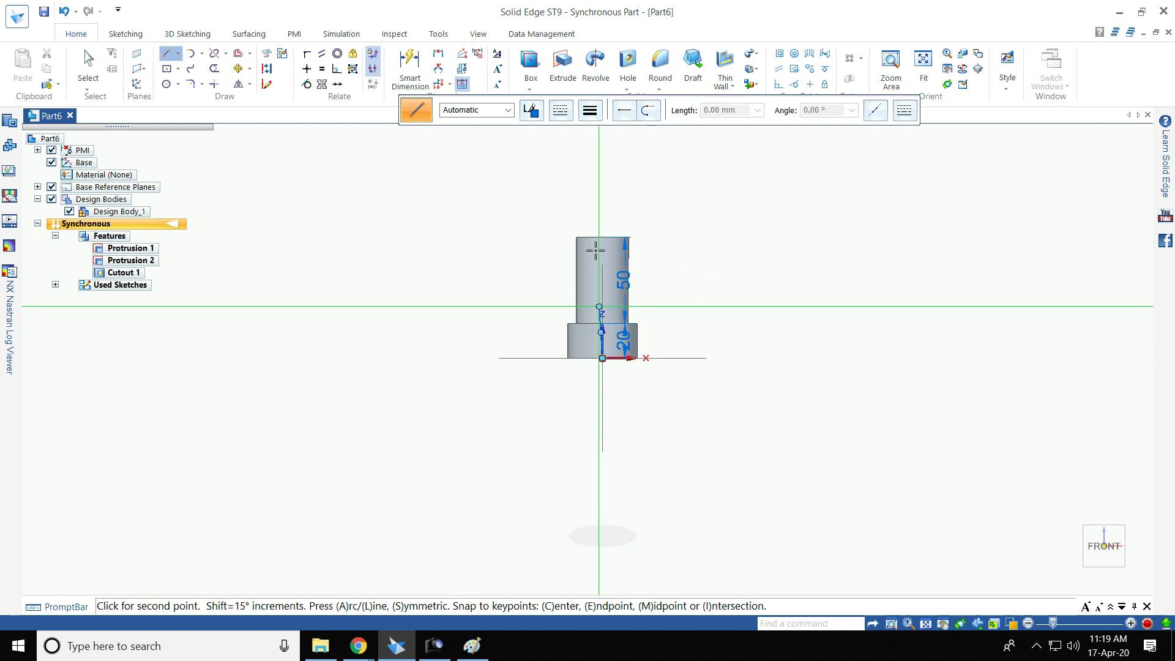
key("Escape")
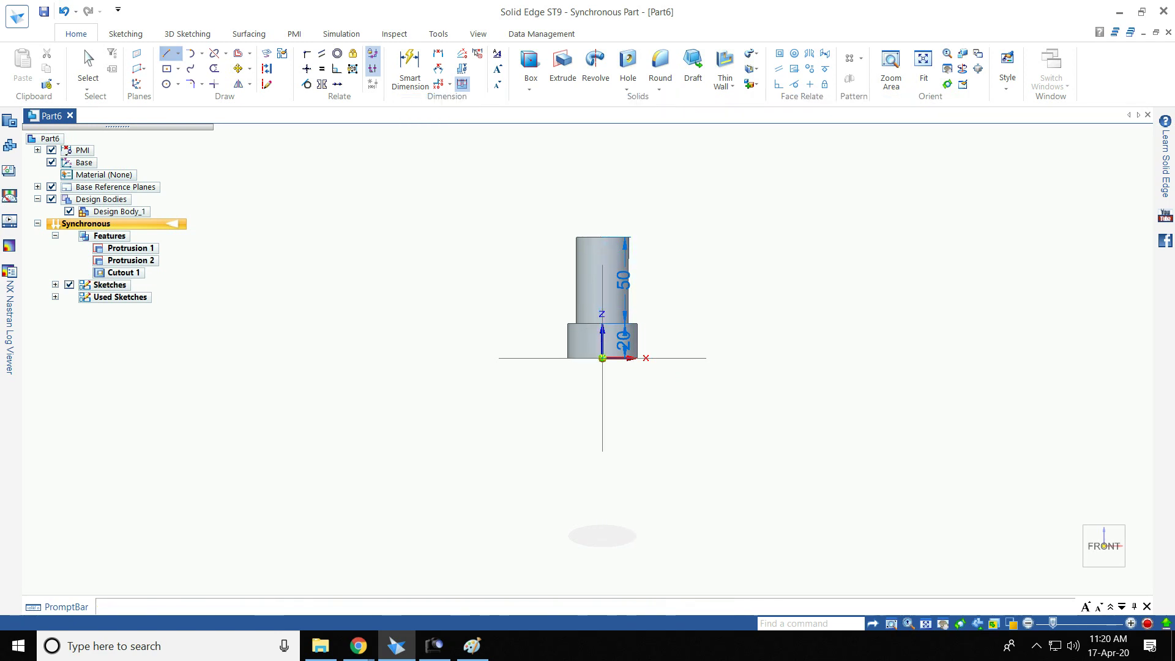
key("ctrl+z")
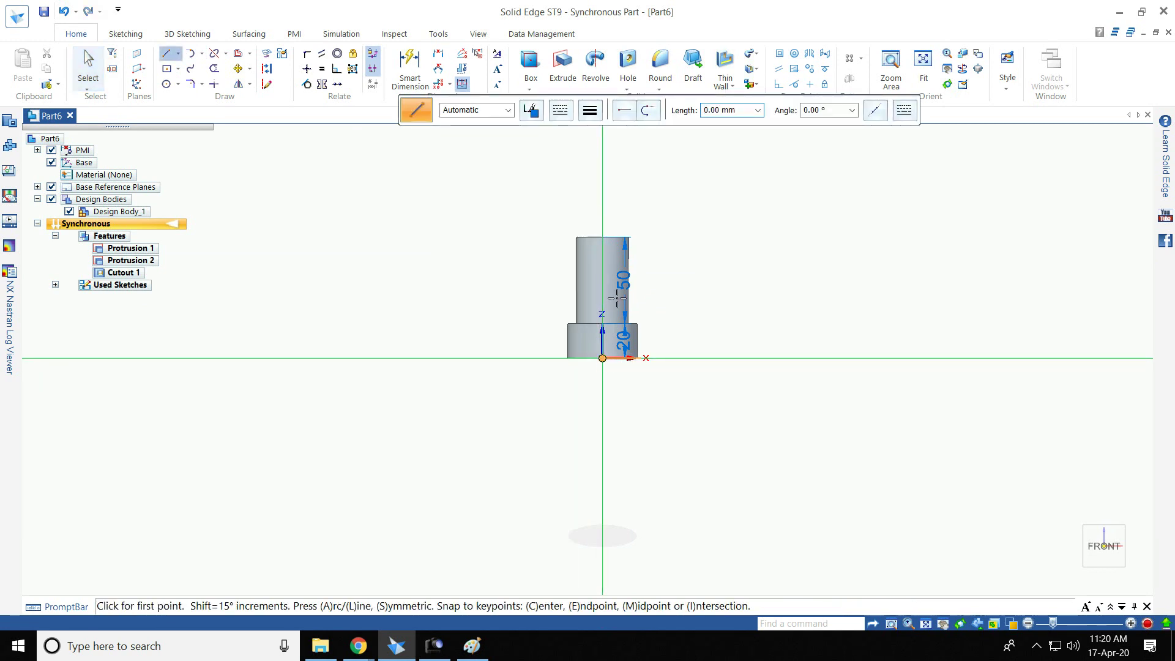
Step: Draw the rod path's first line from the base's origin, 30 mm long at 90°
left_click(602, 358)
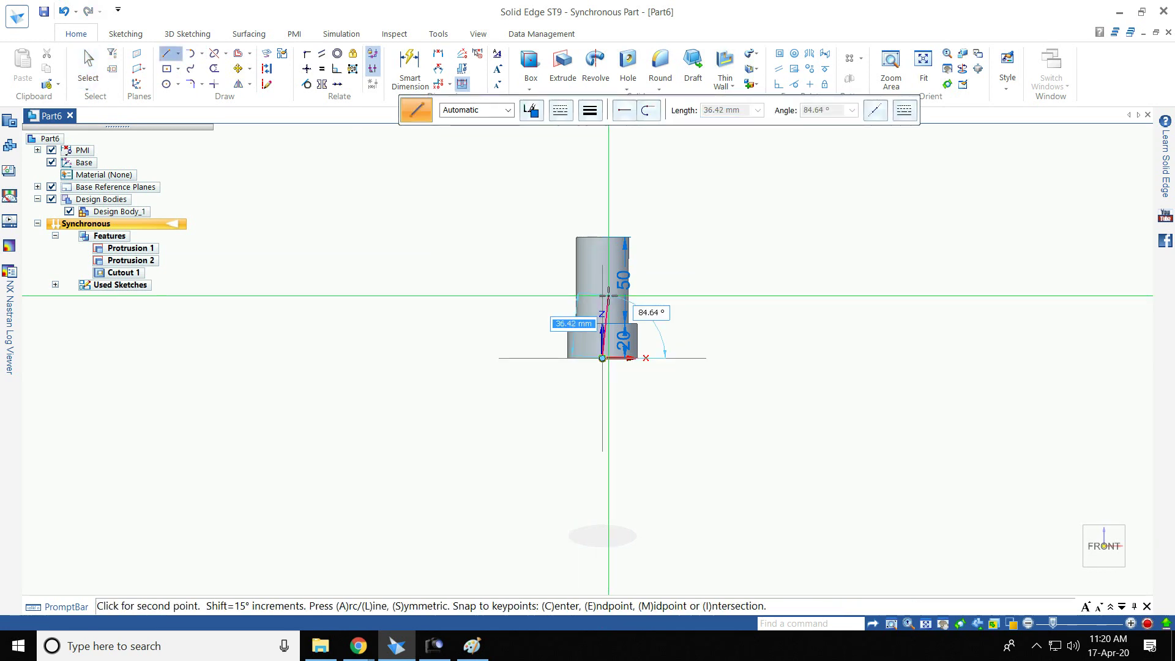
key("Tab")
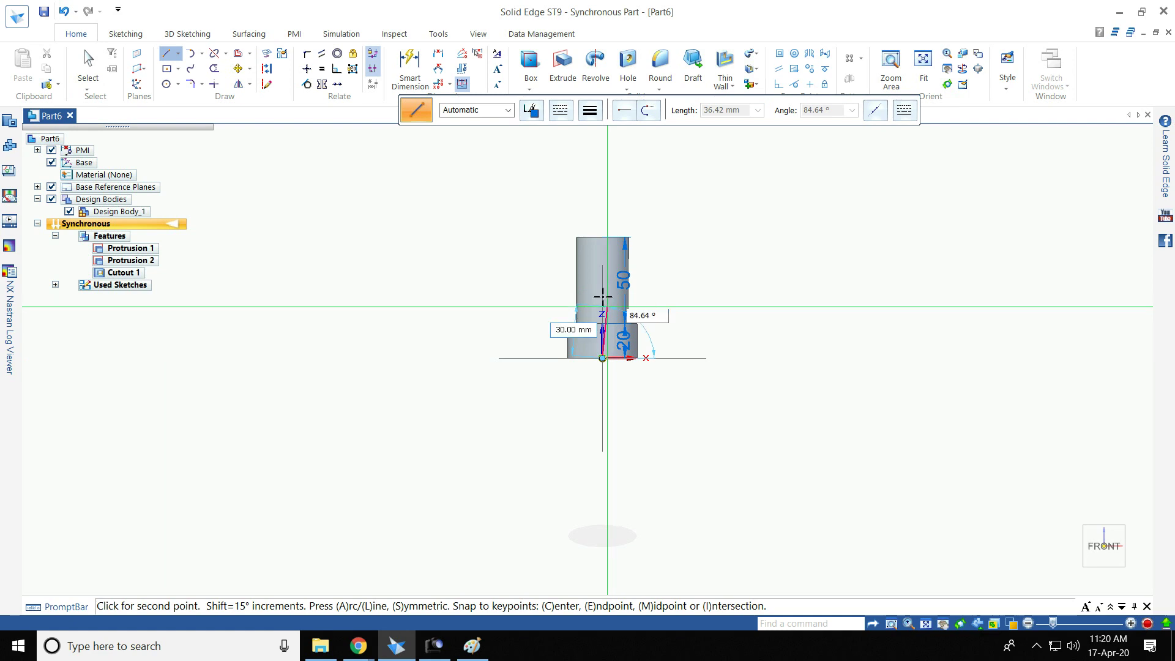
type("90")
key("Return")
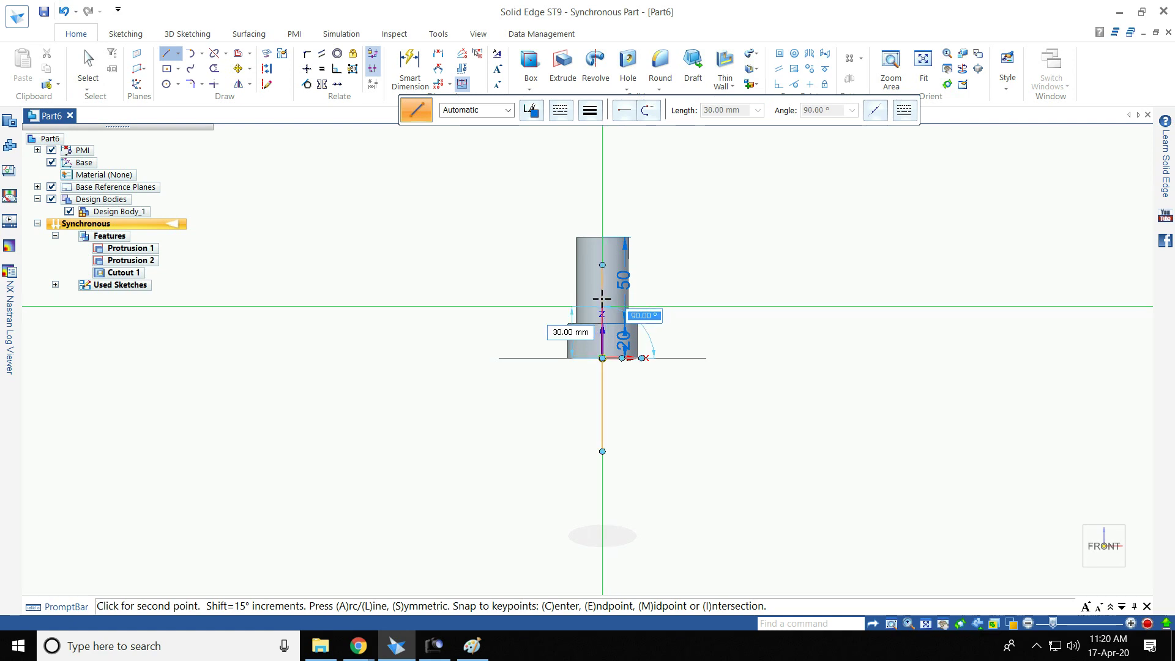
left_click(601, 298)
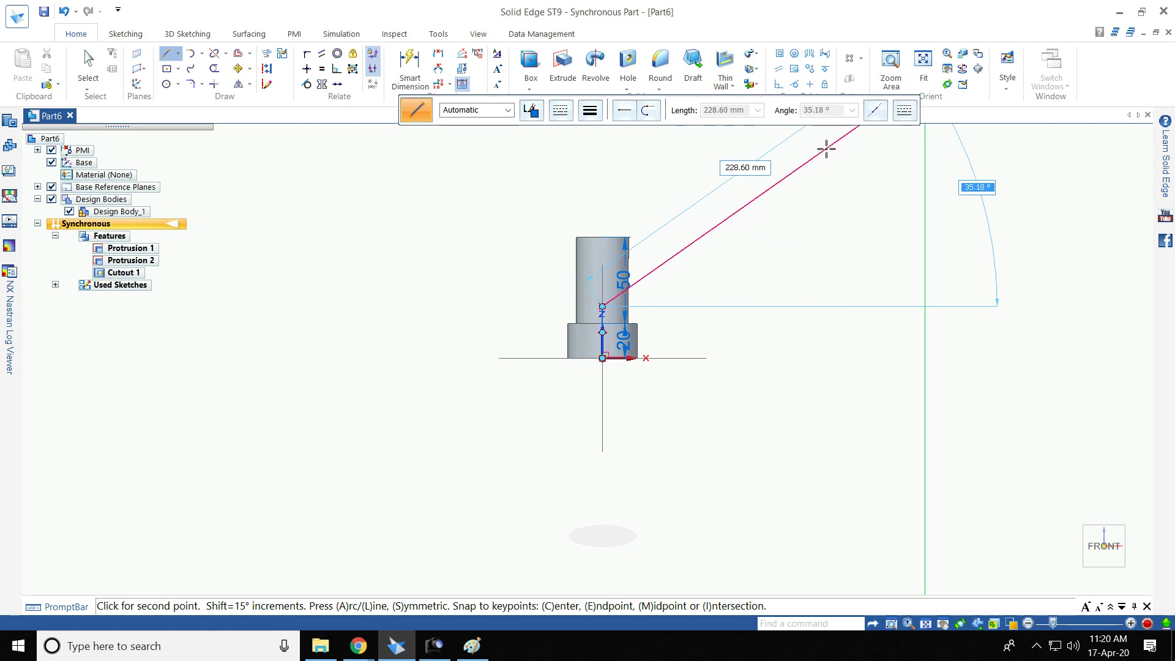
Step: Continue the rod path with a sloped line about 229 mm long at about 35°, followed by a vertical line upward from its end
left_click(826, 148)
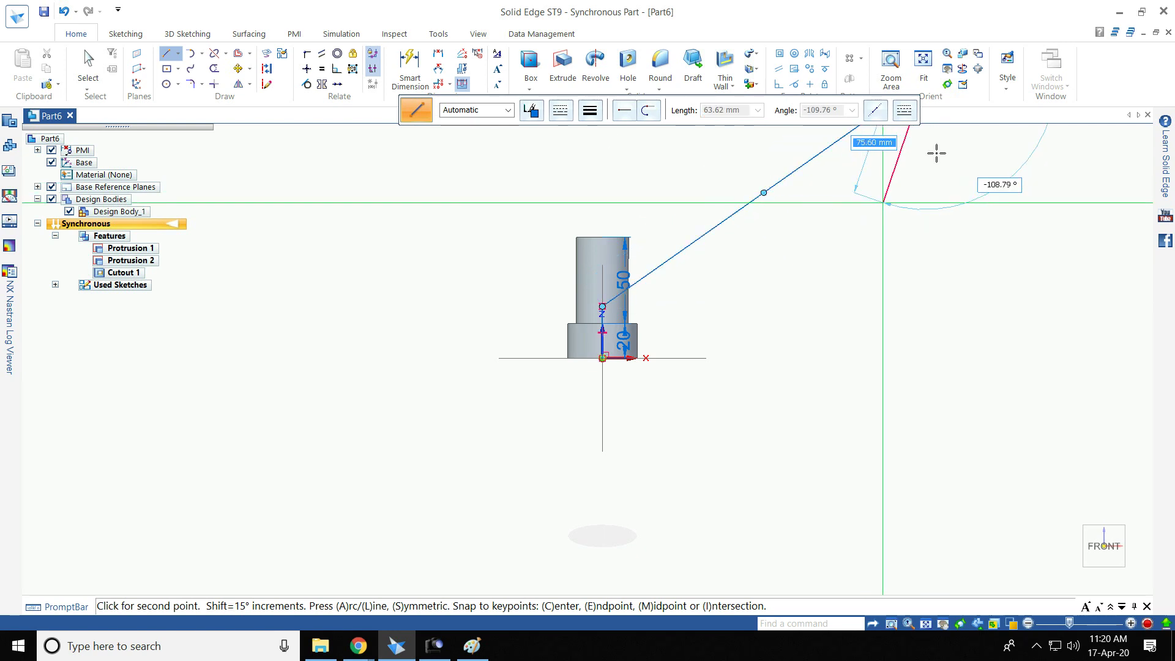
scroll(951, 184, "down", 2)
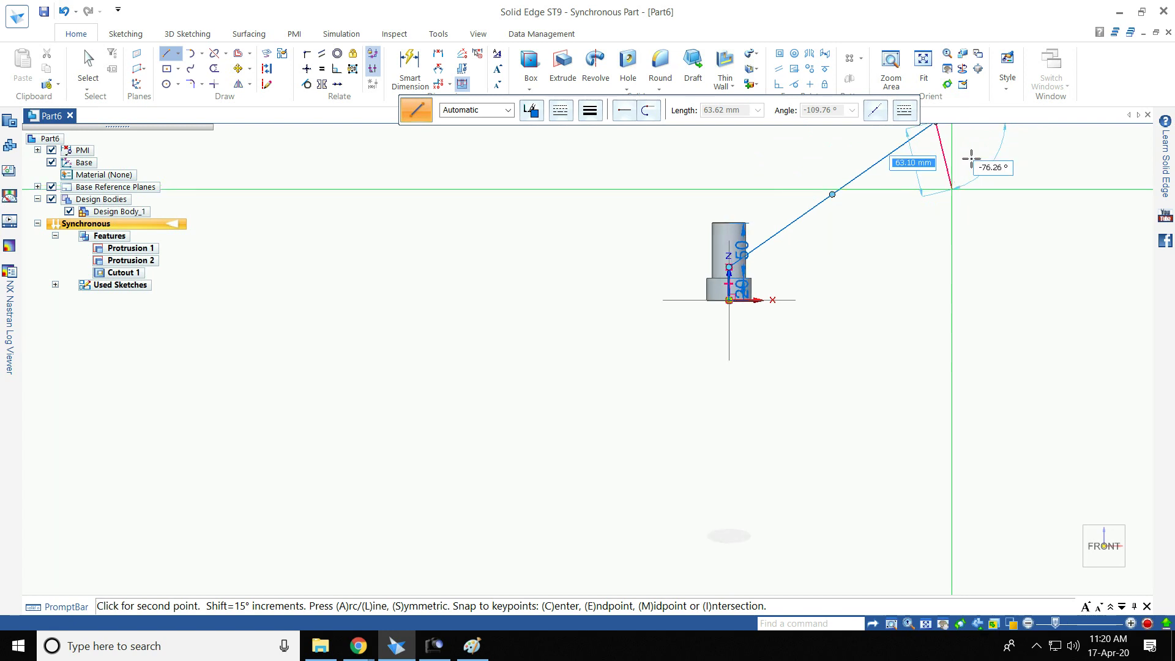
scroll(971, 157, "down", 1)
scroll(975, 124, "down", 1)
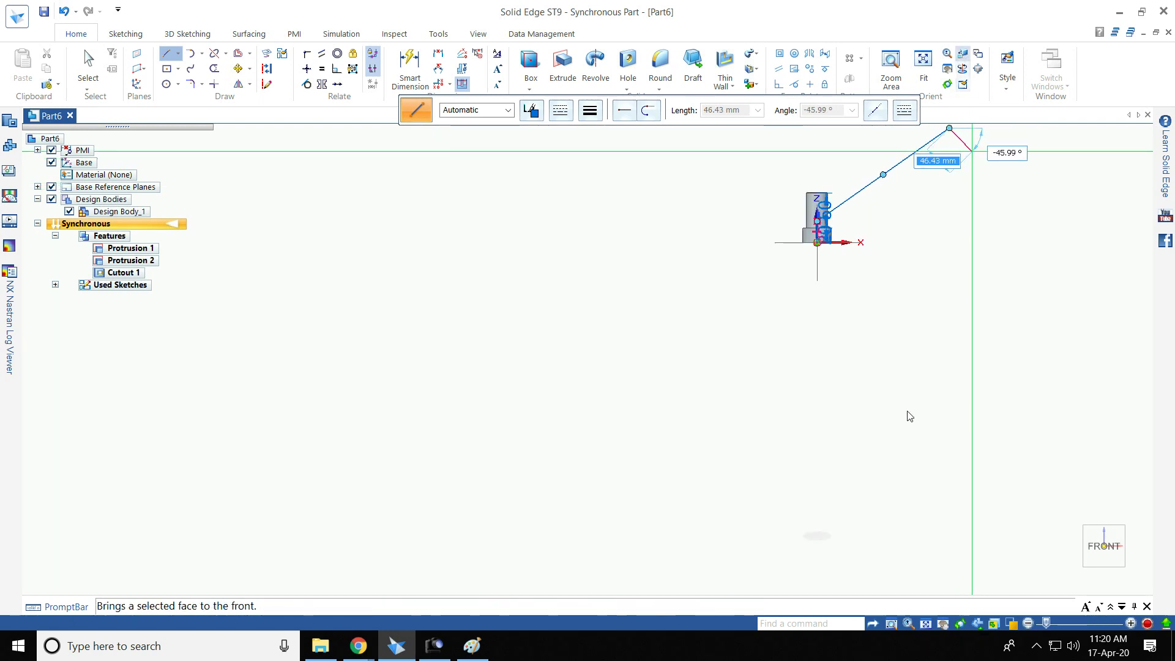
left_click(927, 623)
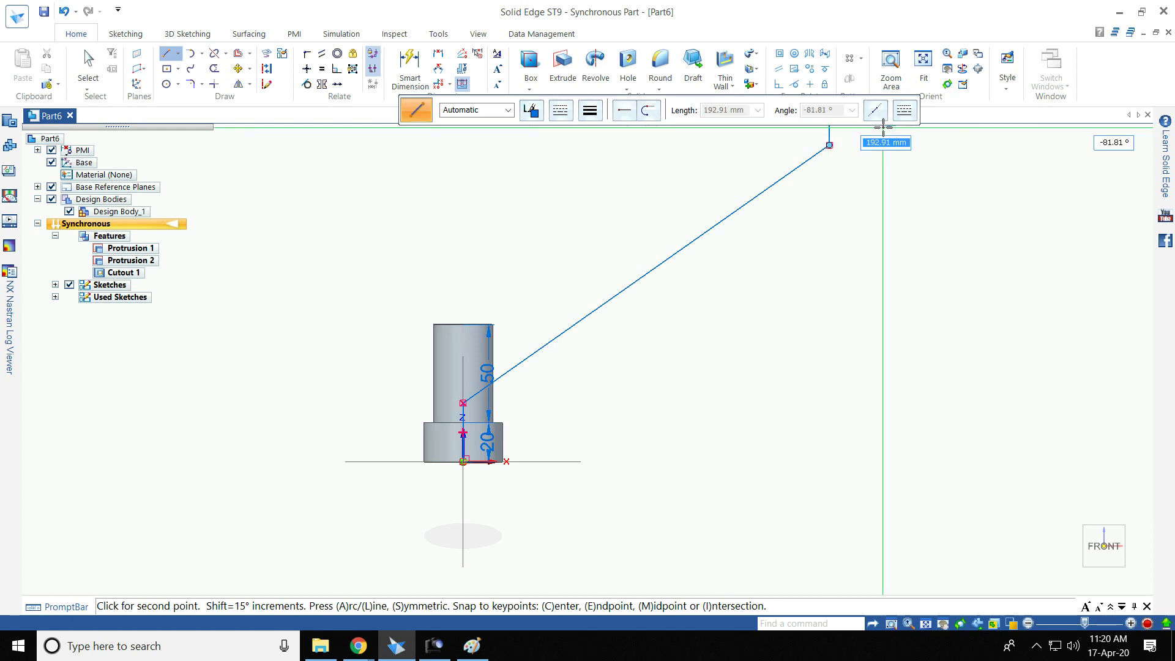
right_click(845, 286)
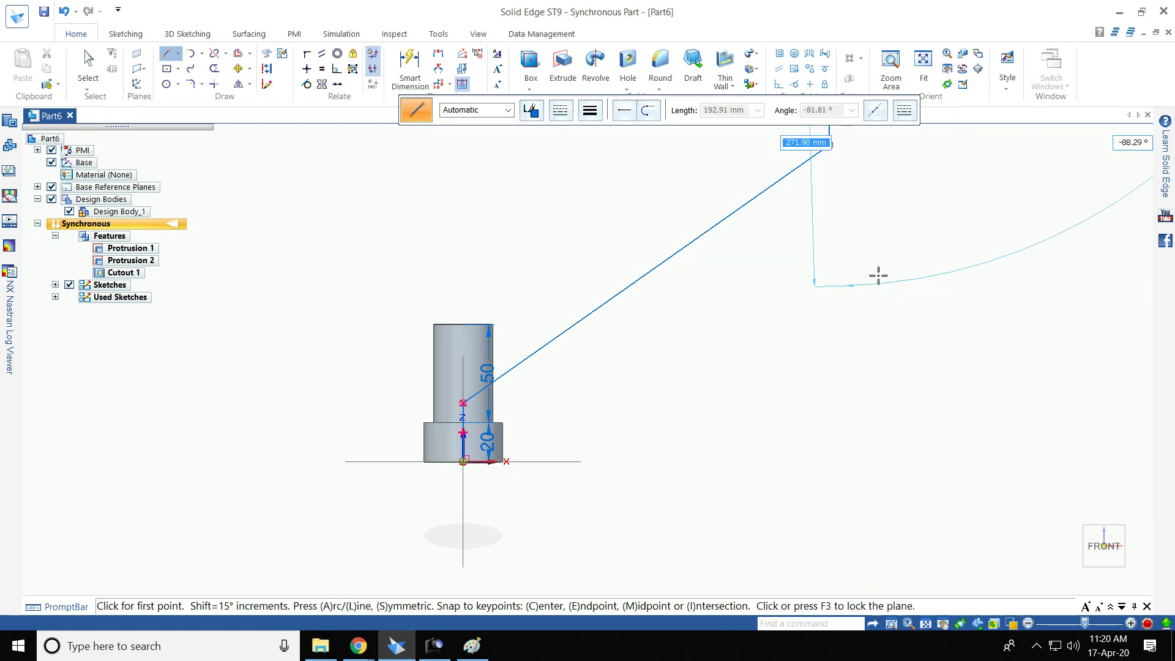
Step: Dimension the angle between the rod path's sloped line and the horizontal base axis as 49°
left_click(438, 54)
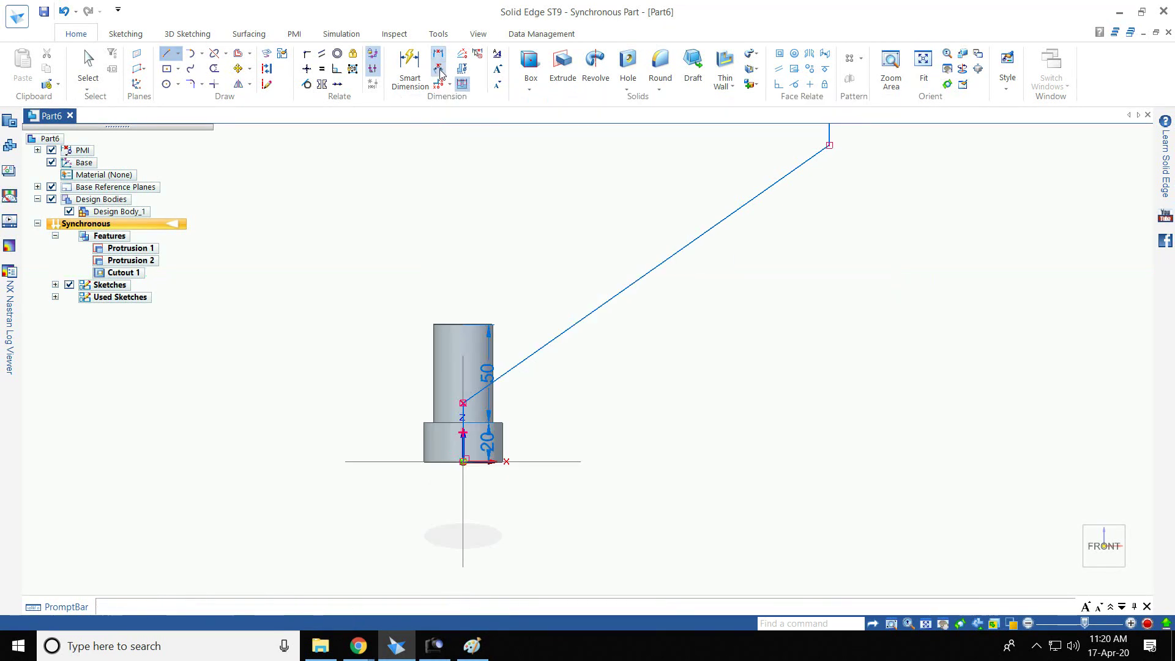
left_click(561, 333)
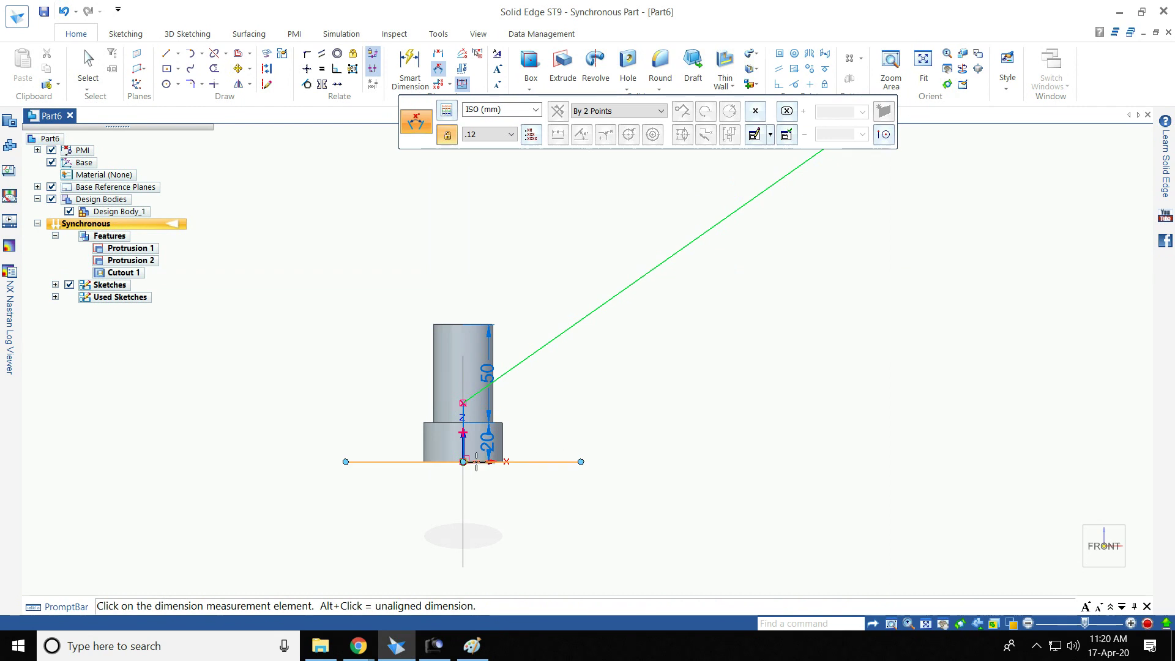
left_click(561, 462)
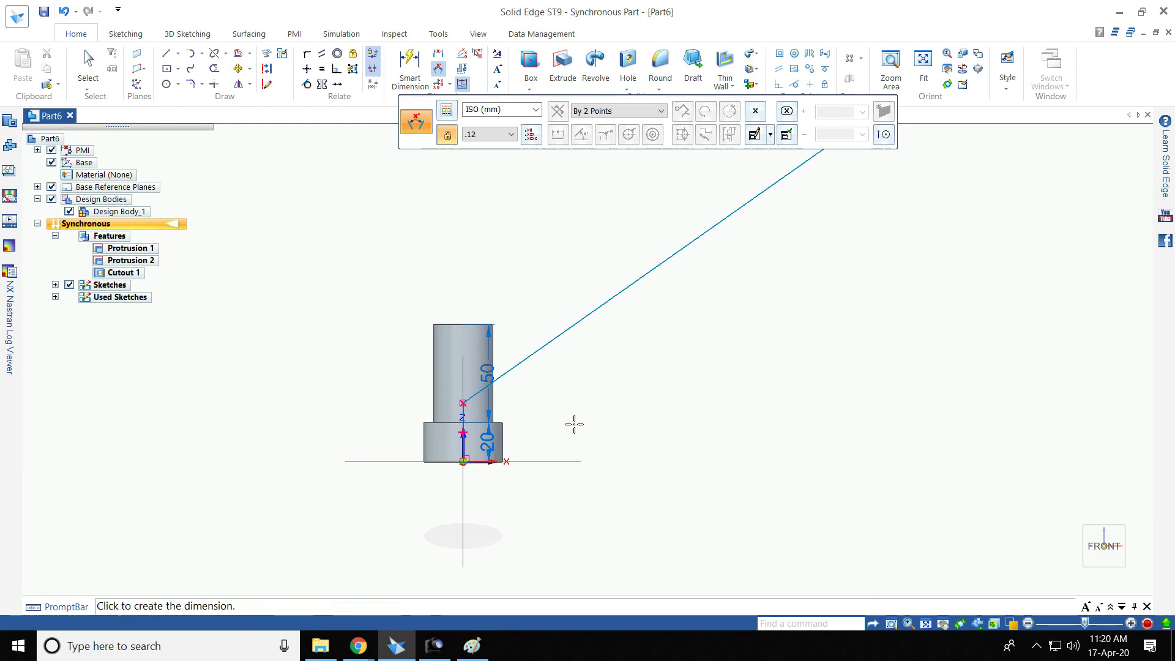
left_click(610, 407)
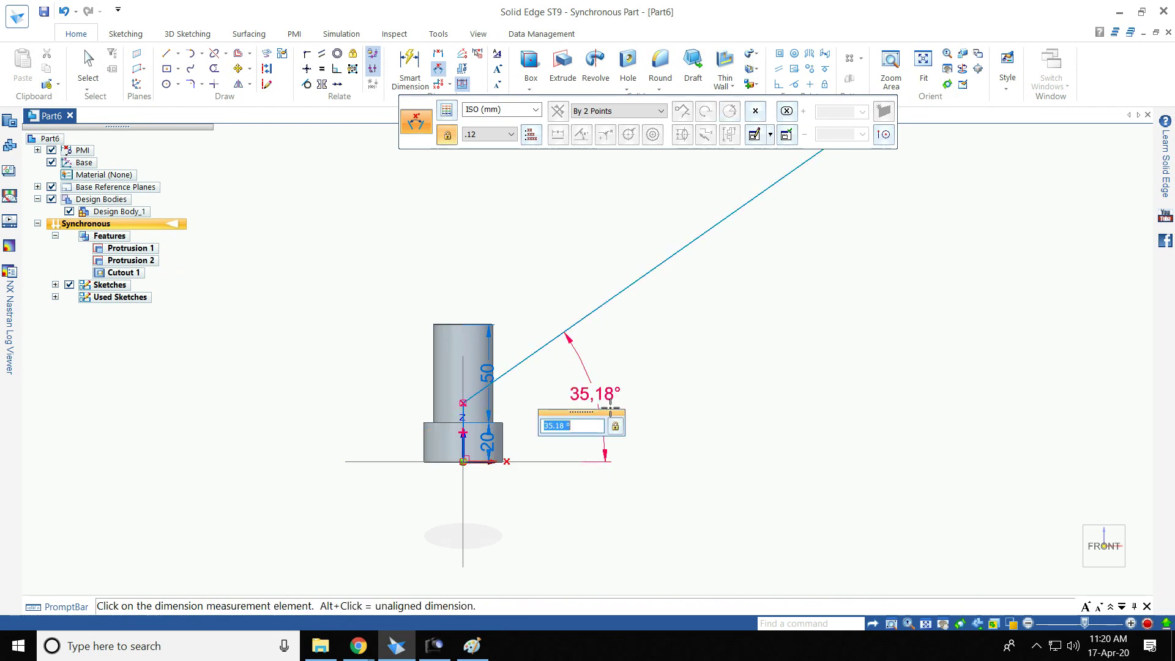
key("Return")
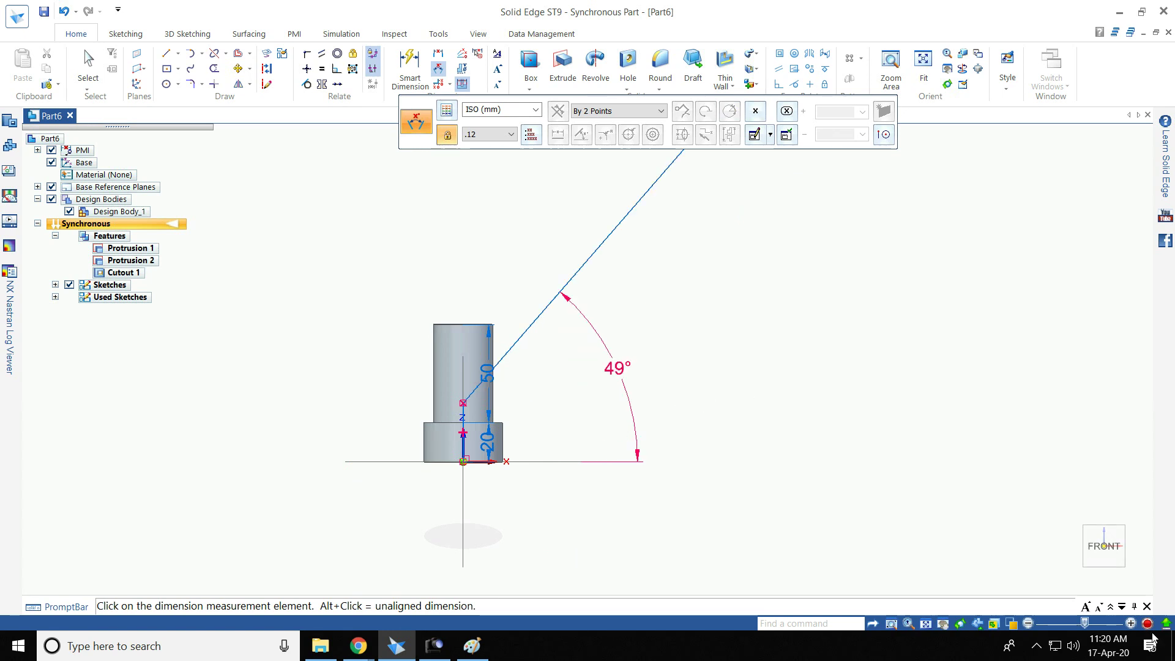
Step: Create a reference plane normal to the rod path's vertical end line at its upper endpoint, working in isometric view
left_click(1077, 578)
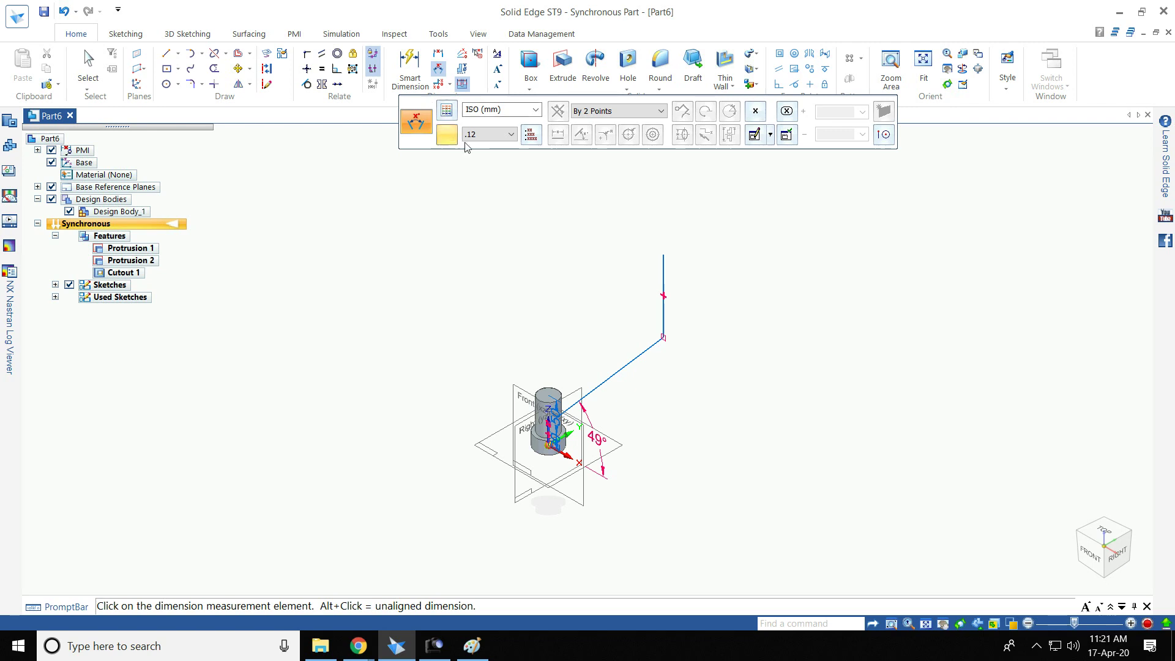
scroll(732, 246, "up", 1)
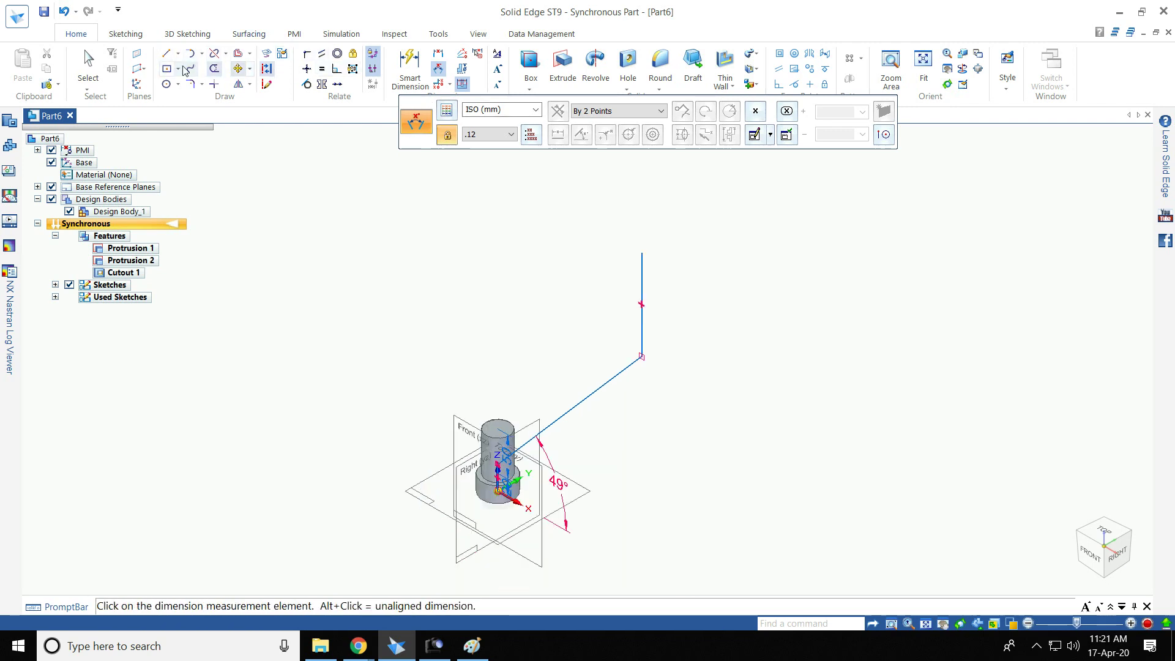
left_click(142, 74)
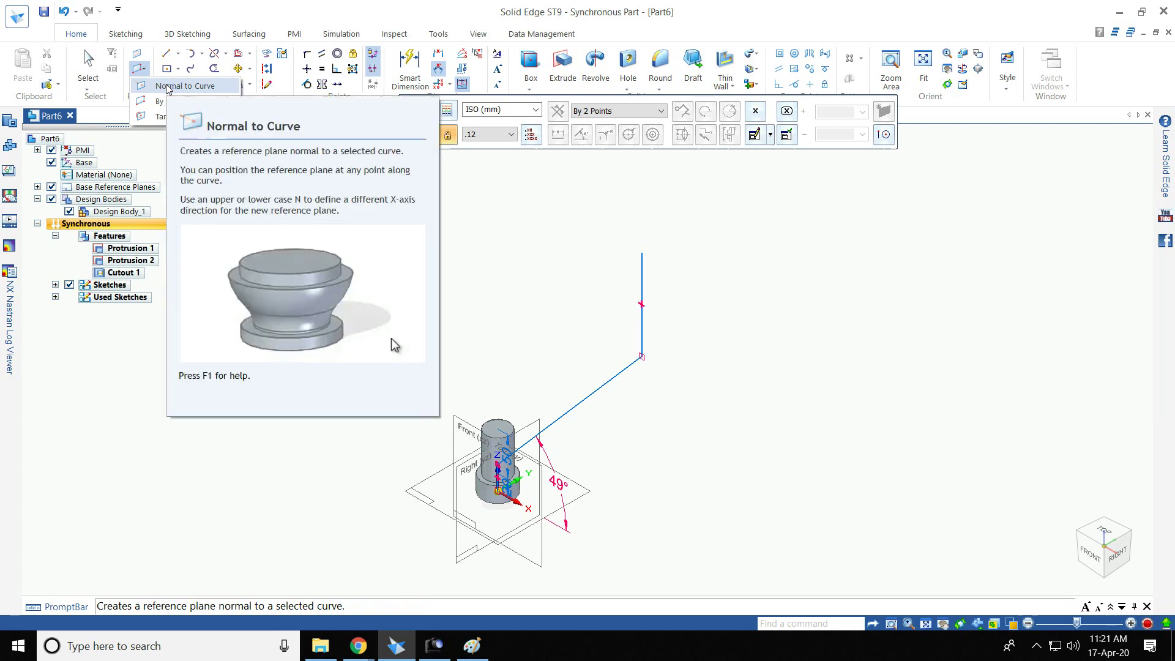
left_click(177, 84)
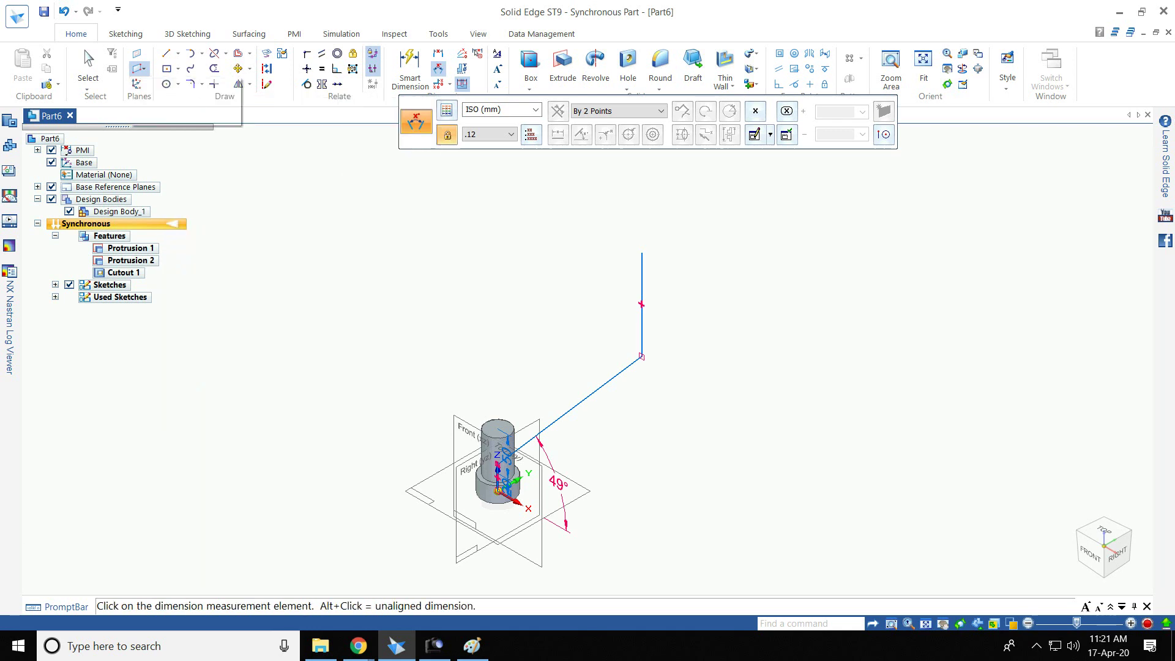
left_click(642, 256)
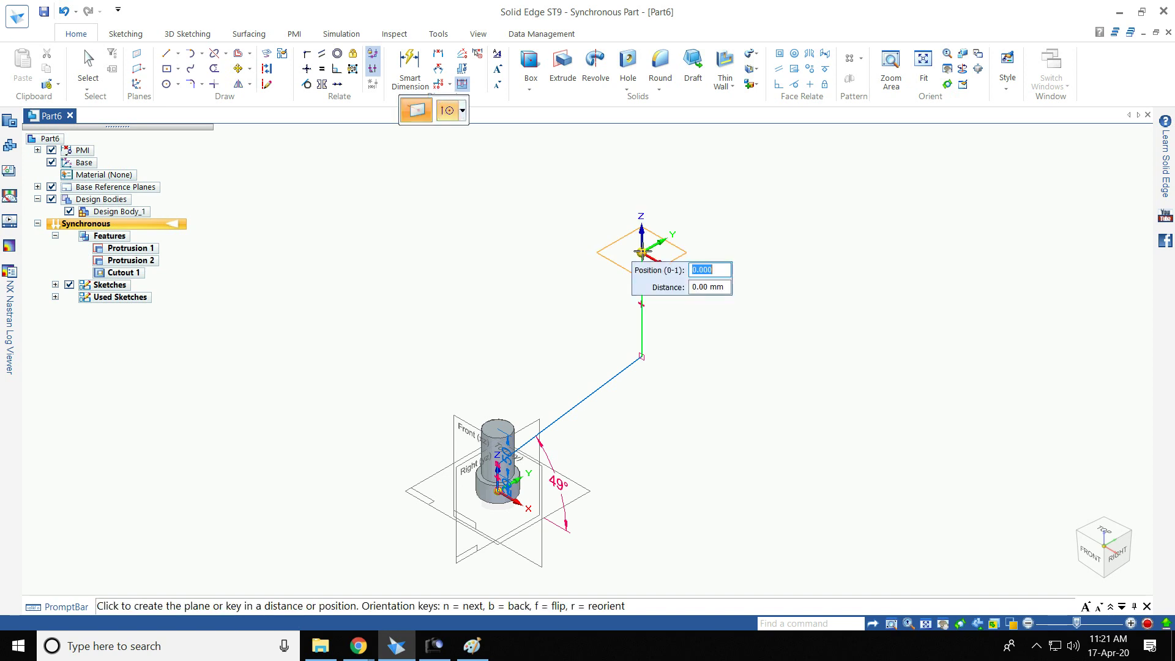
left_click(643, 256)
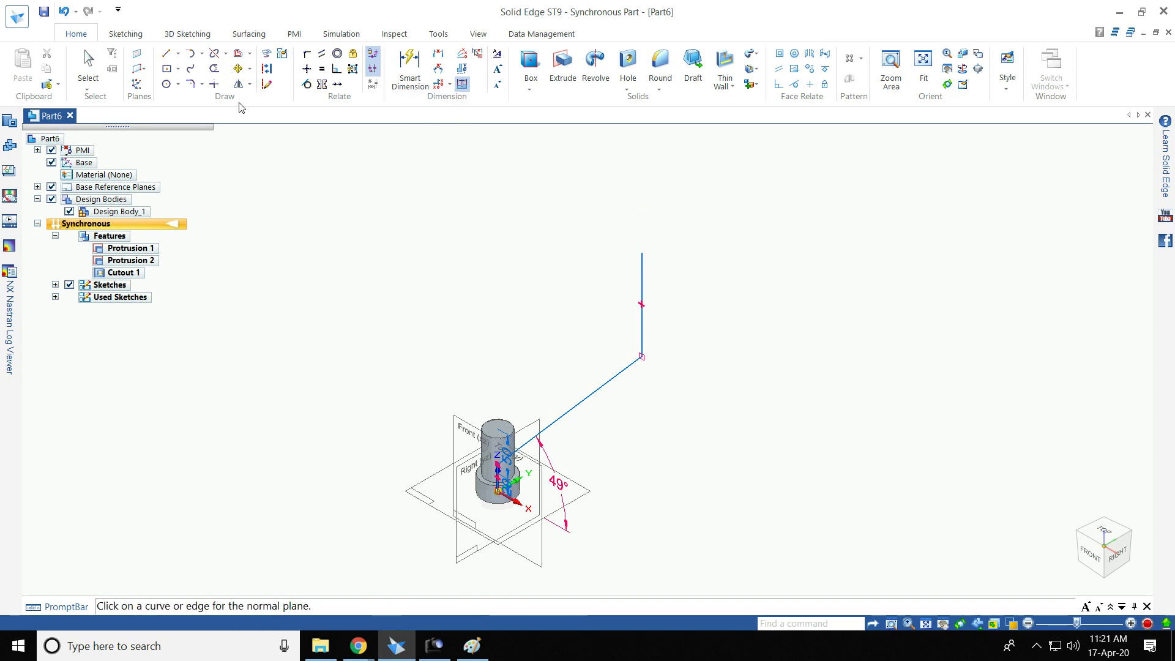
left_click(142, 69)
left_click(178, 86)
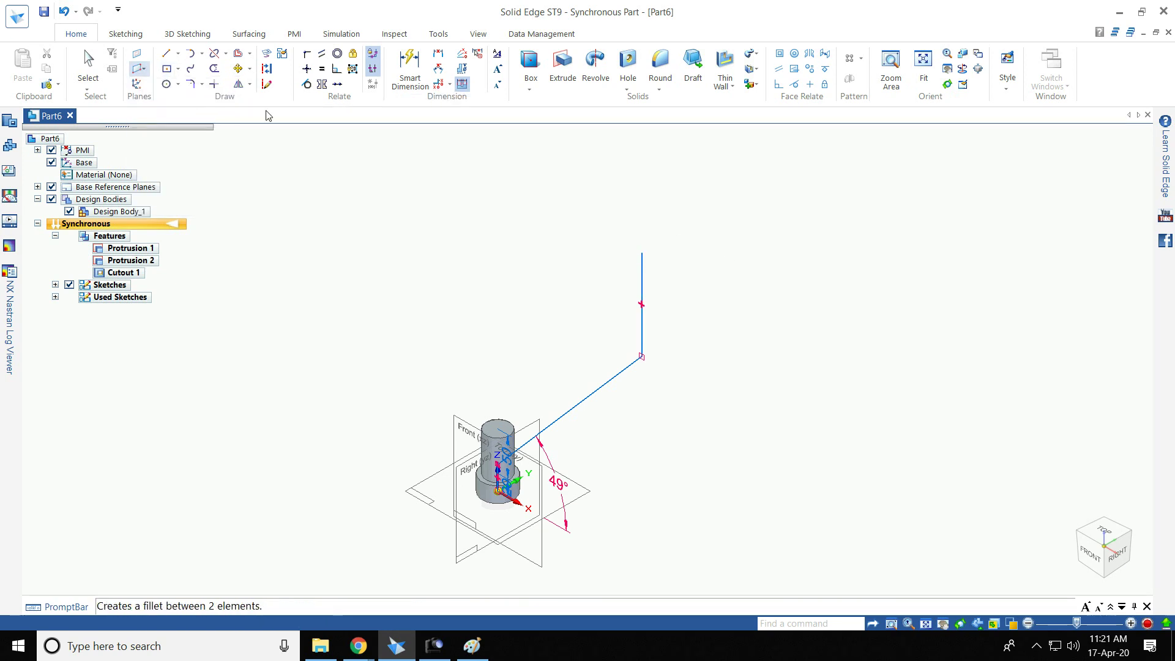
left_click(641, 254)
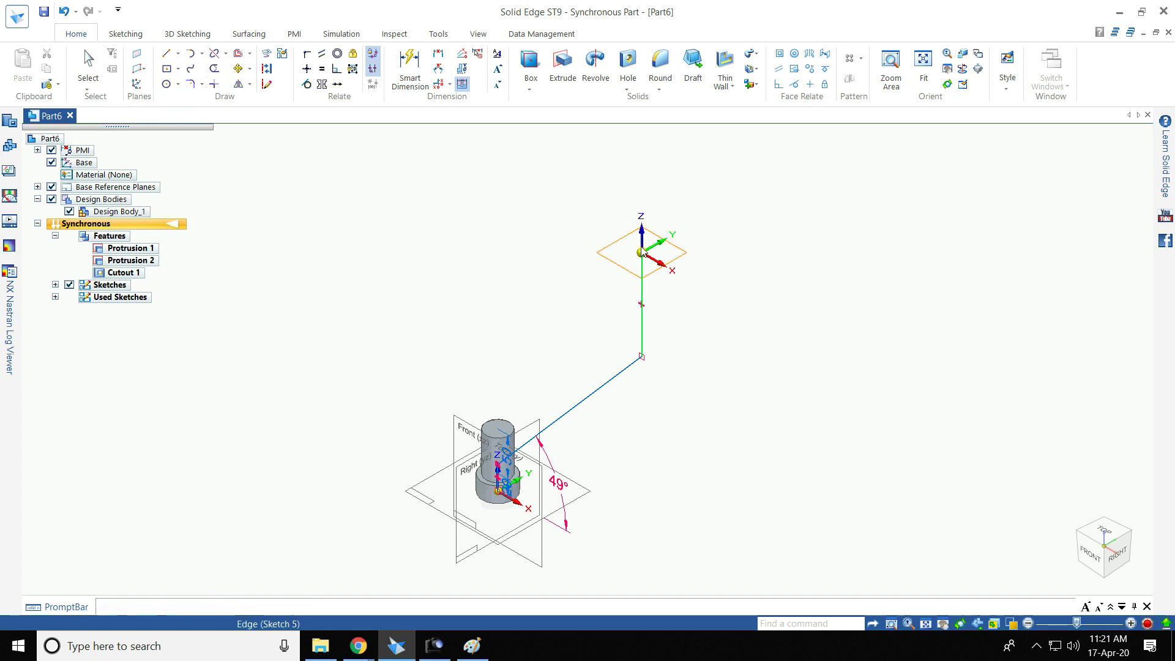
left_click(636, 238)
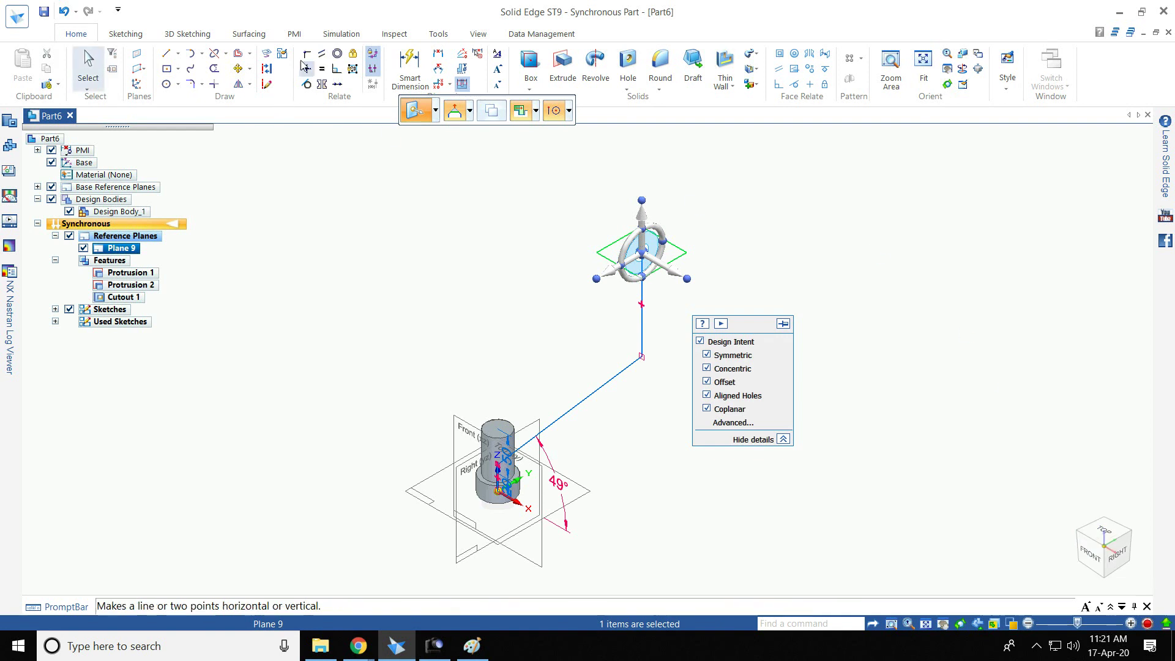
Step: Lock sketching to the reference plane at the rod path's upper end and draw a 20 mm diameter circle on it
key("Escape")
left_click(178, 84)
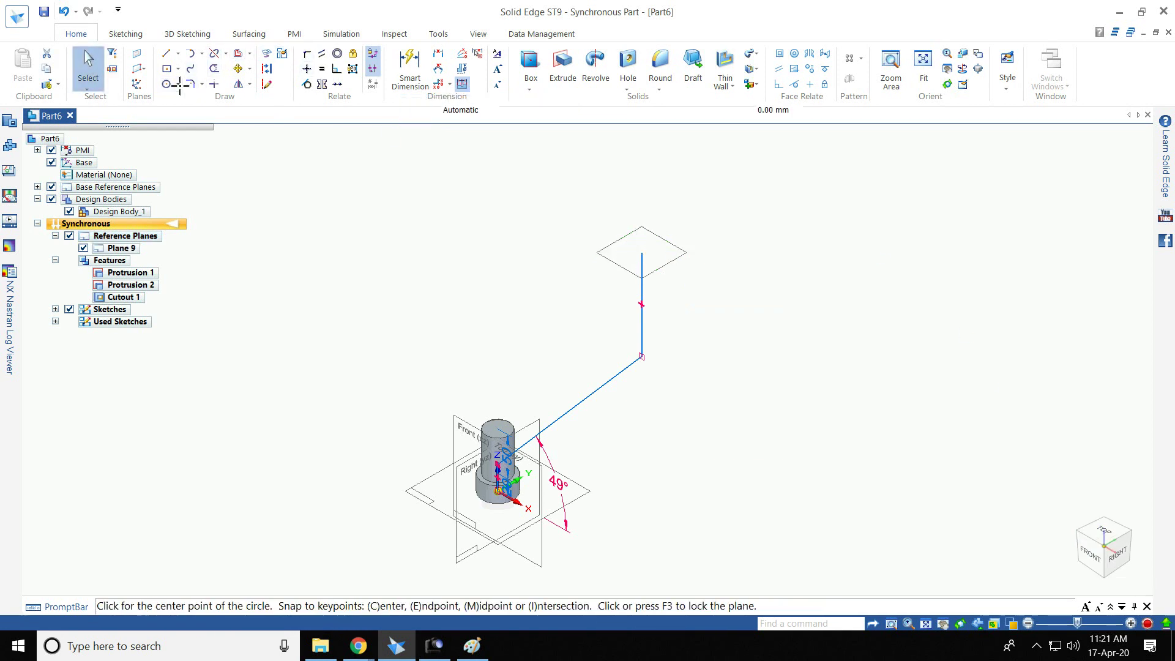
left_click(223, 101)
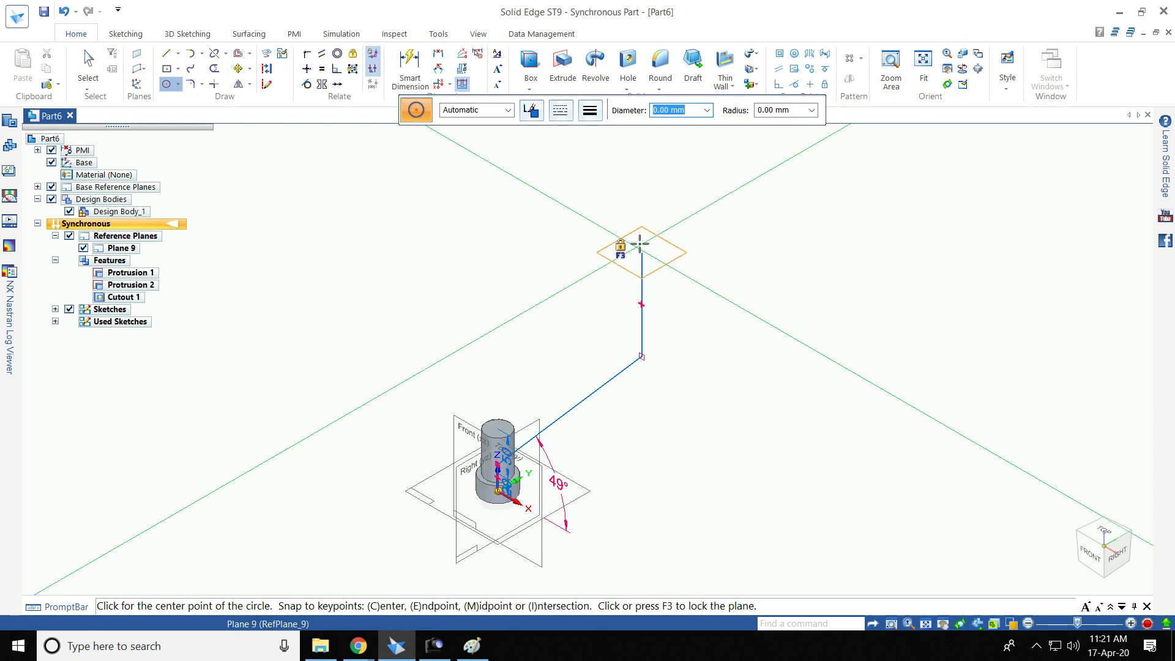
key("F3")
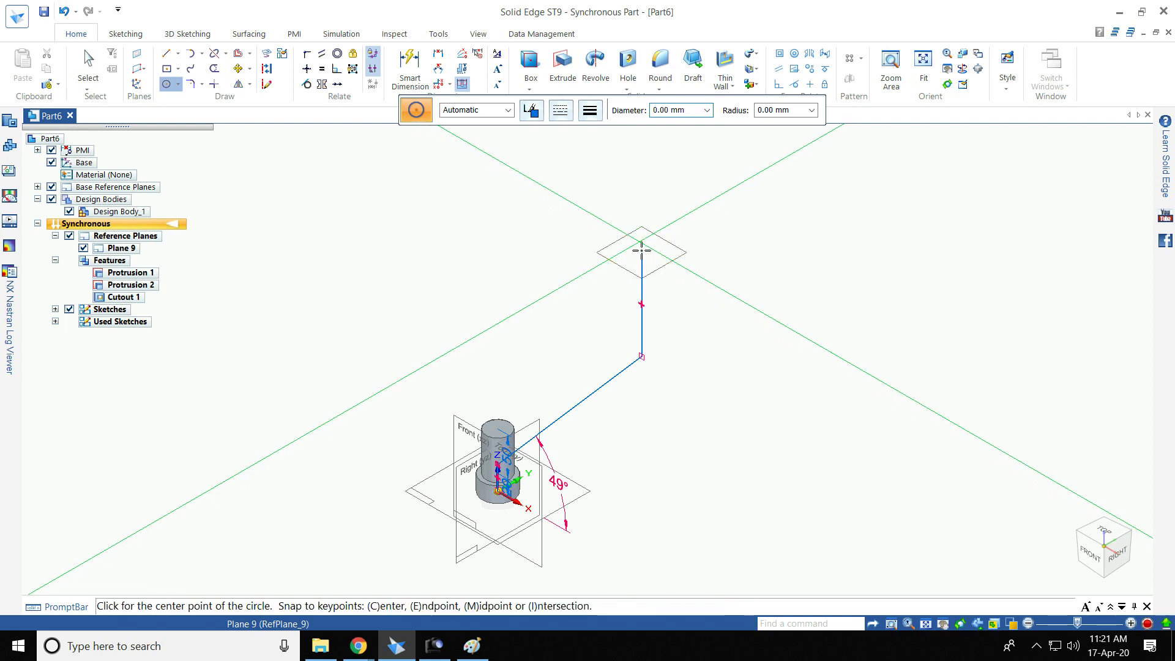
left_click(639, 242)
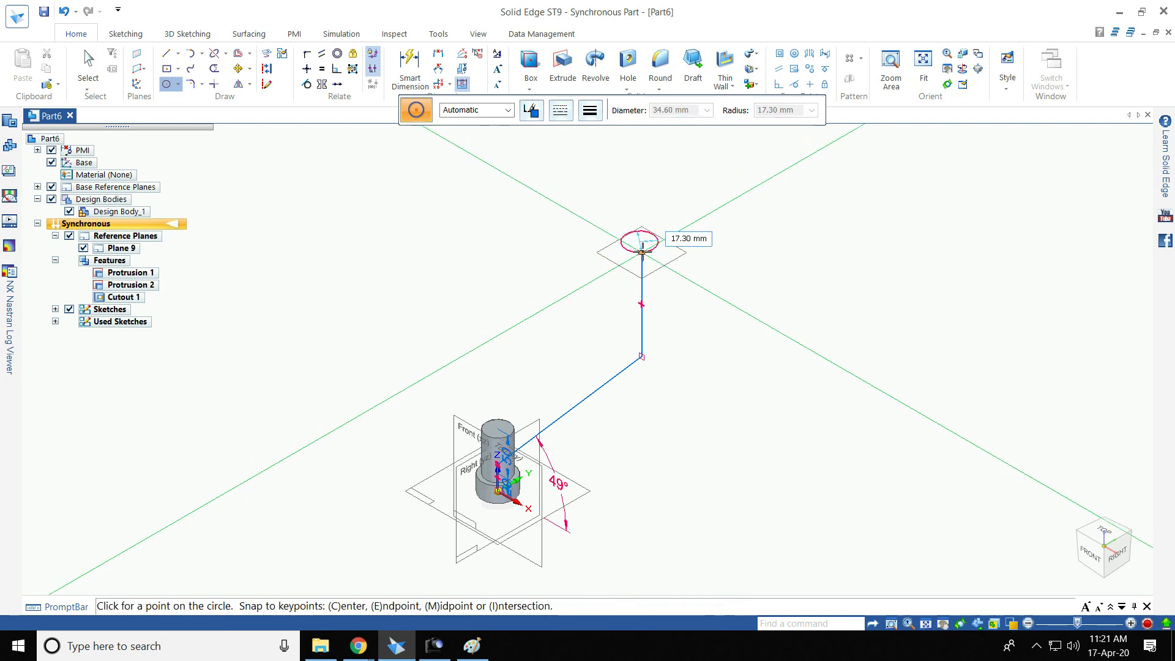
type("20")
key("Return")
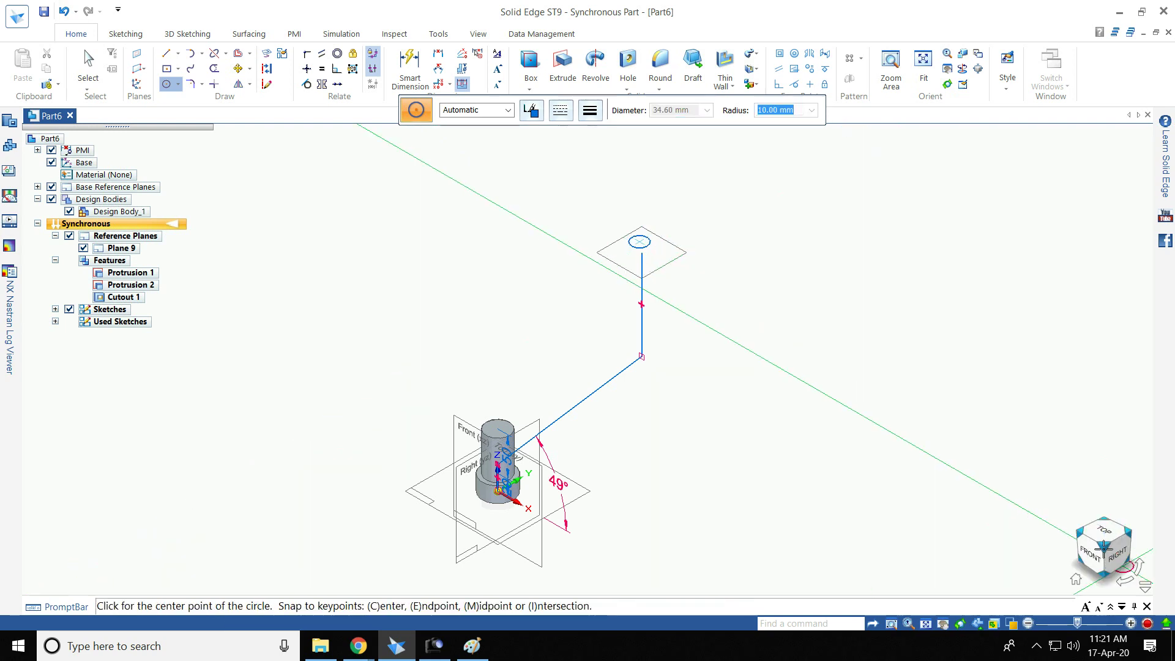
Step: In top view, connect the 20 mm circle's center to the rod path's end point
left_click(1102, 531)
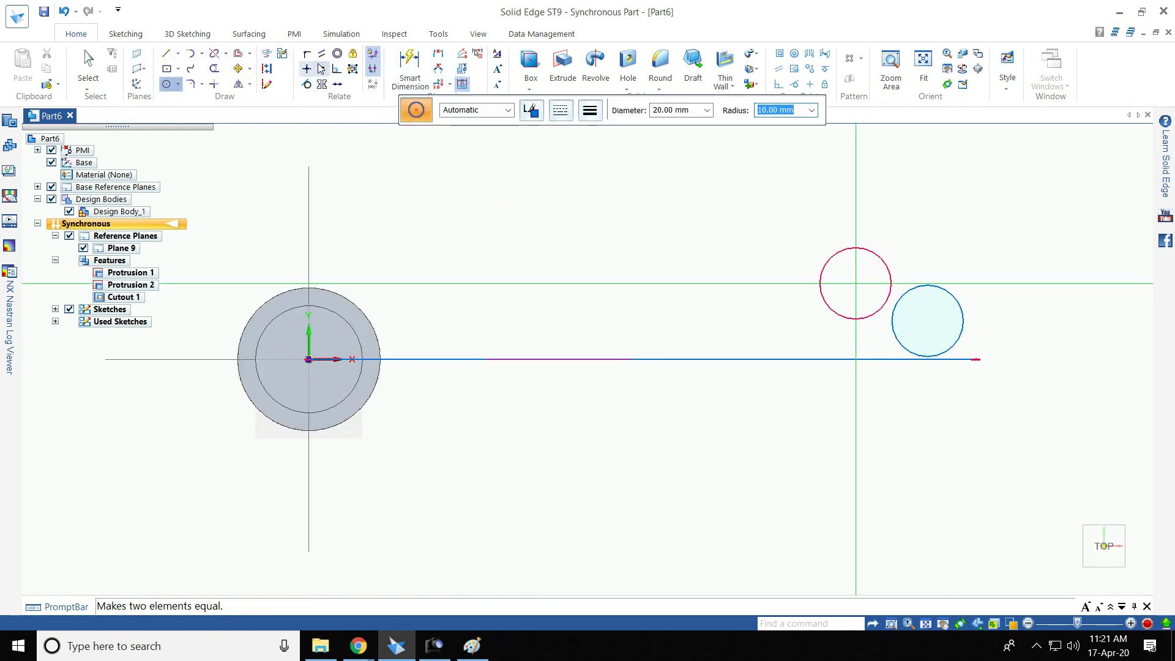
key("Escape")
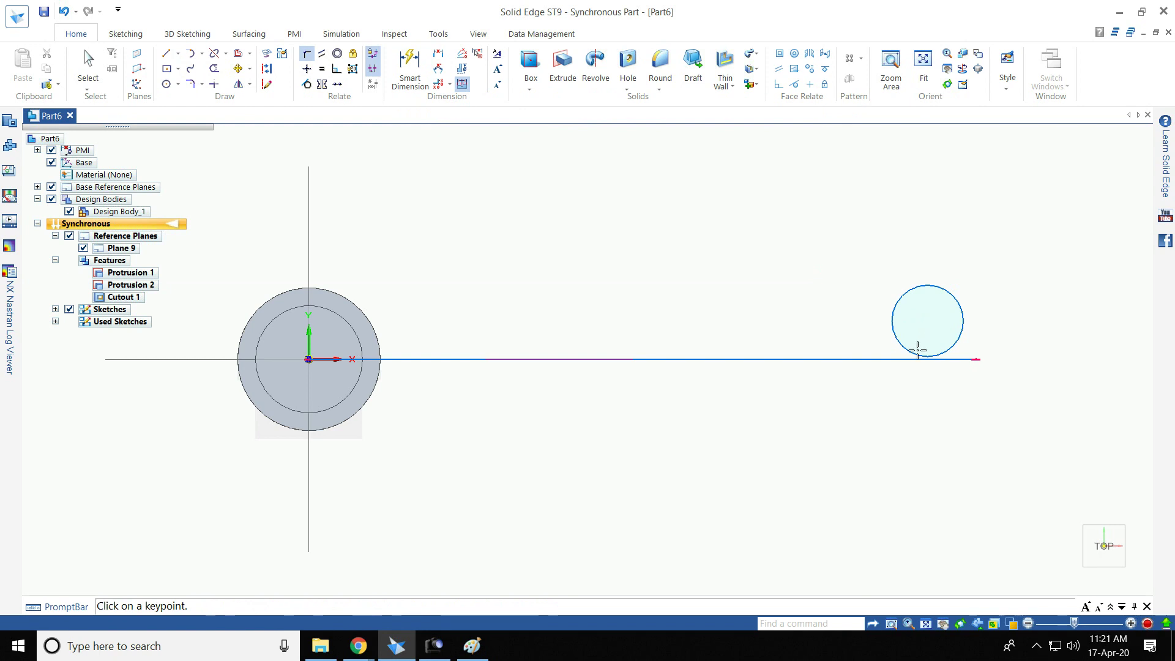
left_click(928, 320)
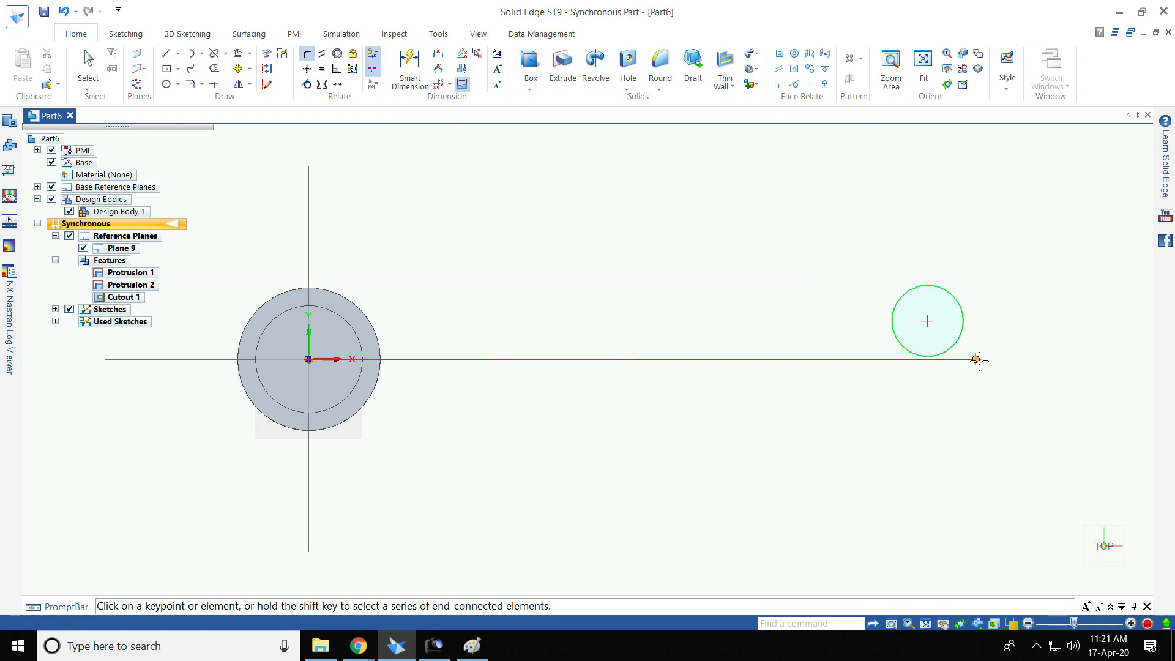
left_click(976, 359)
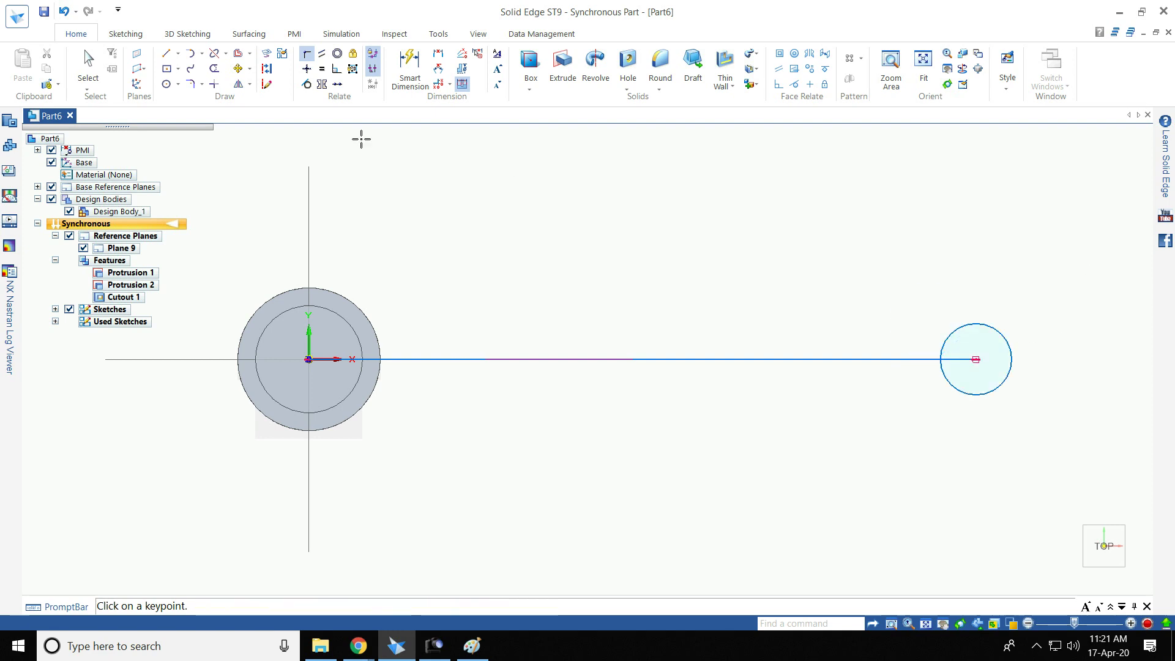
Step: Draw a concentric inner circle with a 7 mm radius at the rod path's end point
left_click(177, 83)
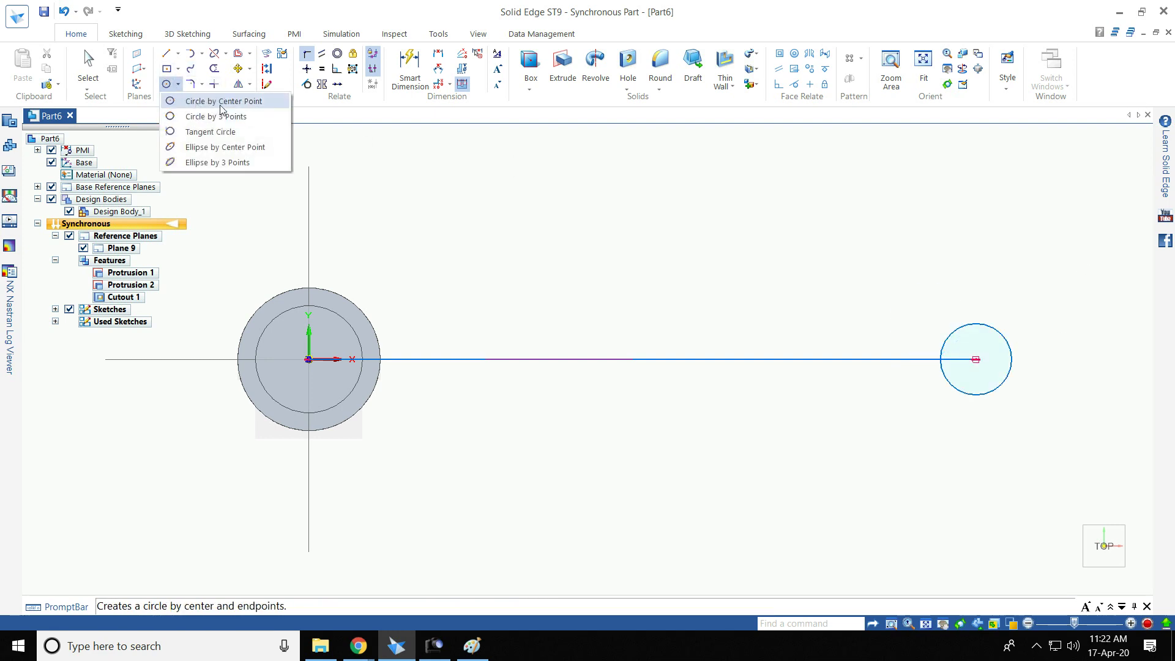
left_click(222, 103)
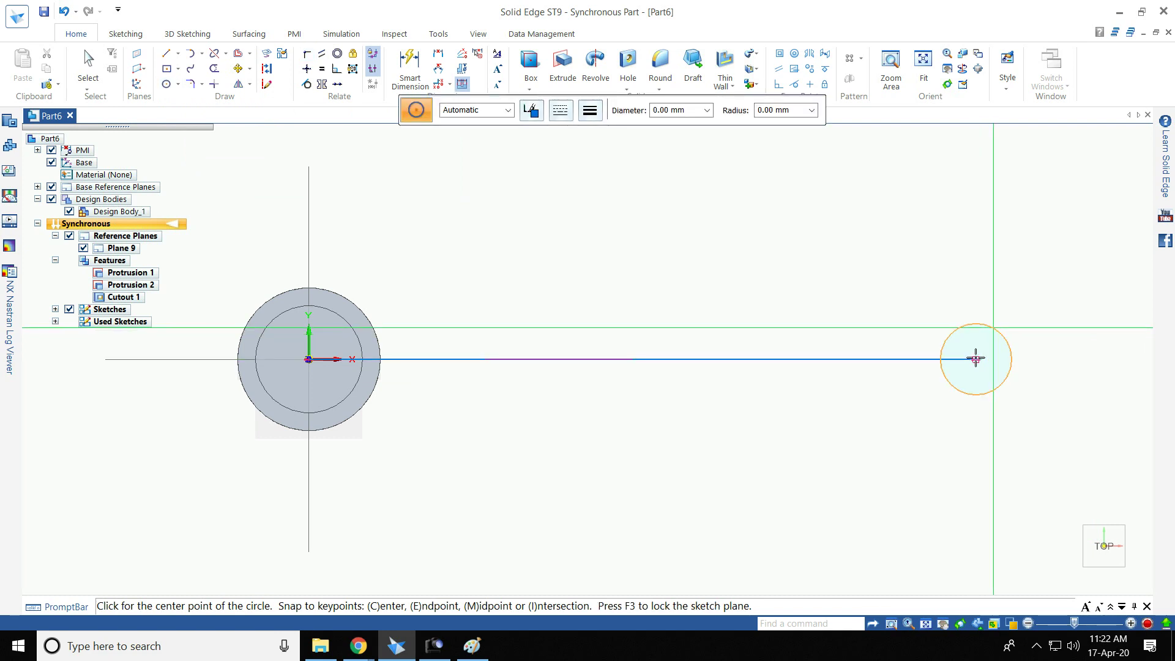
left_click(975, 360)
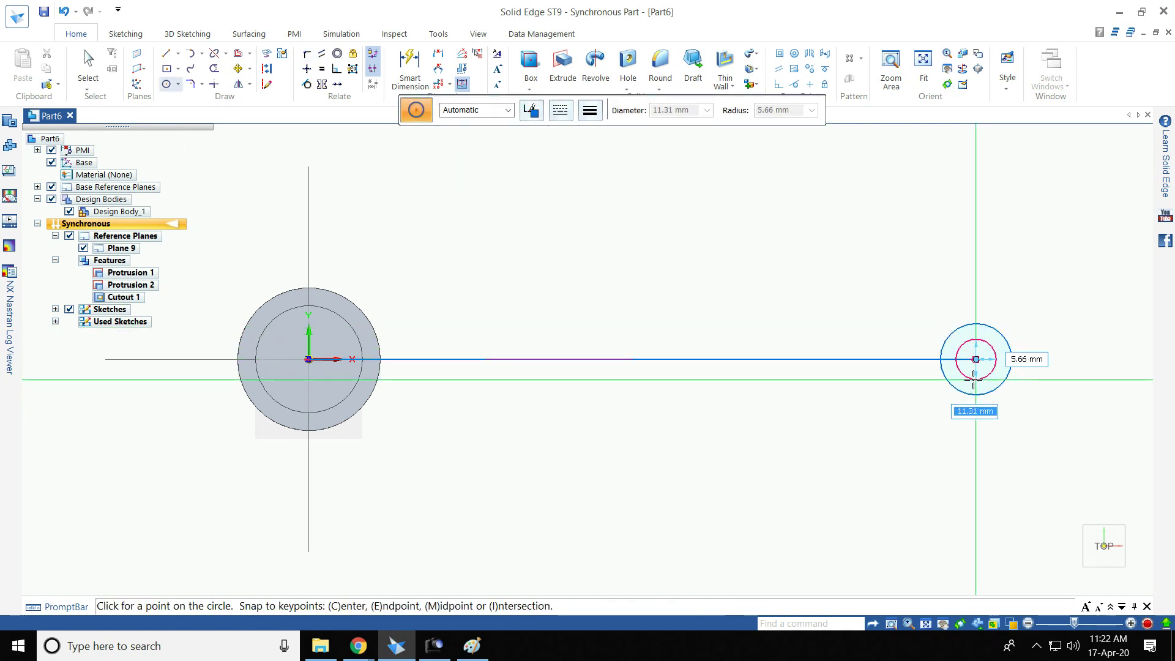
type("7")
key("Return")
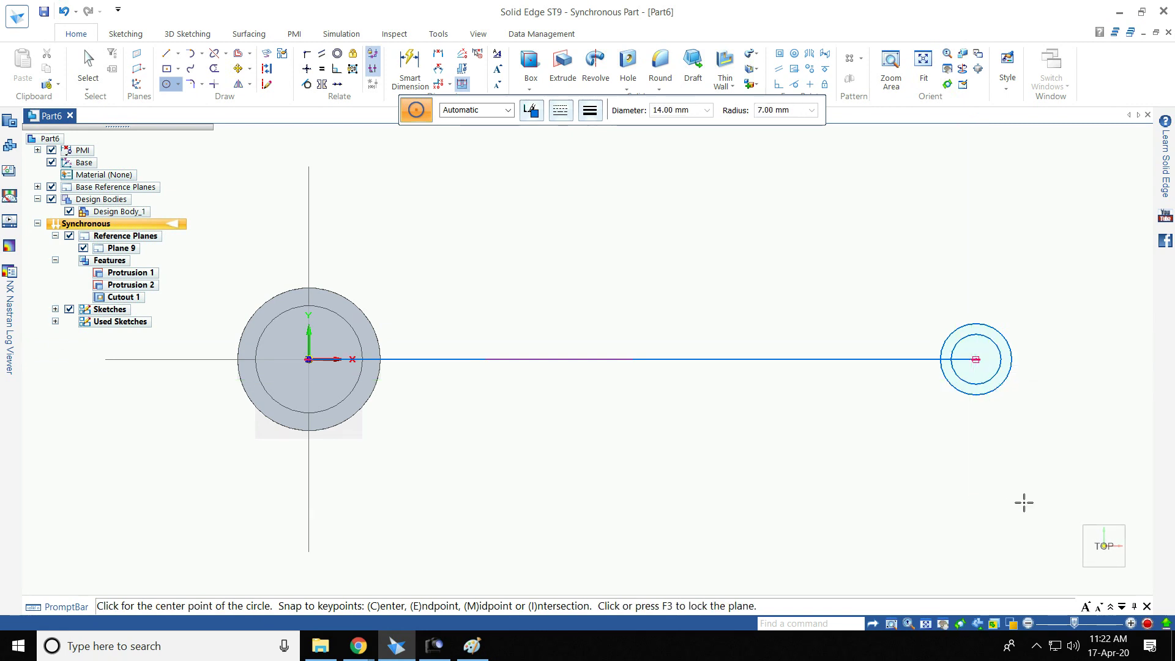
Step: Create a swept protrusion of the outer 20 mm circle along the full rod path, using a single path and cross section
left_click(1077, 576)
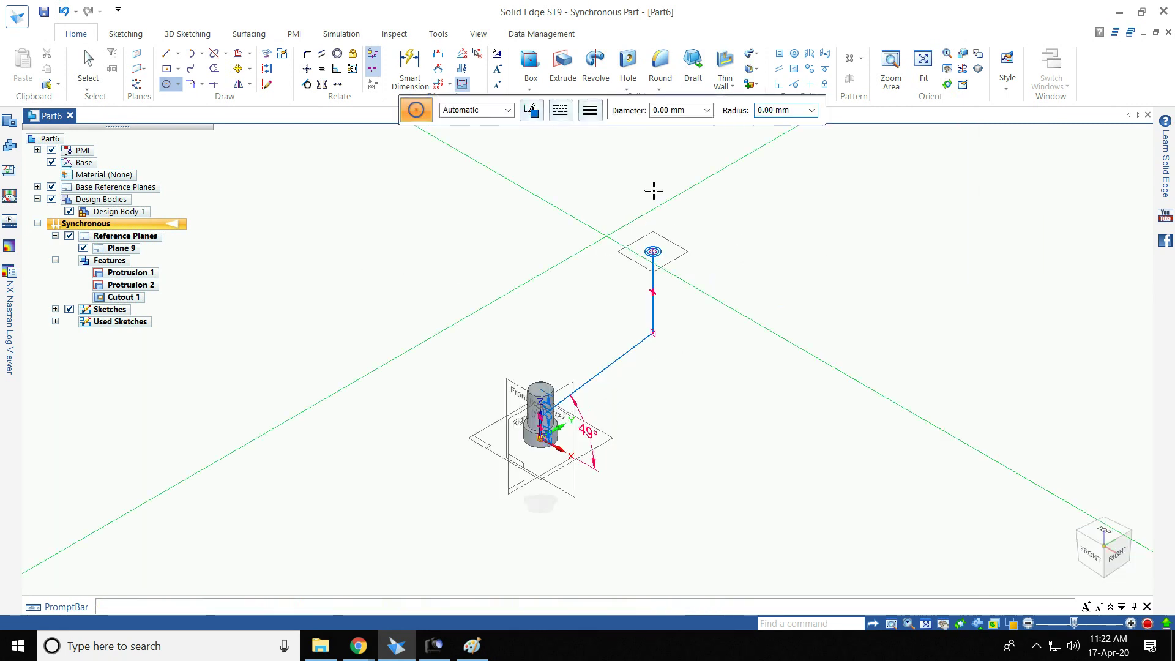
scroll(653, 245, "up", 4)
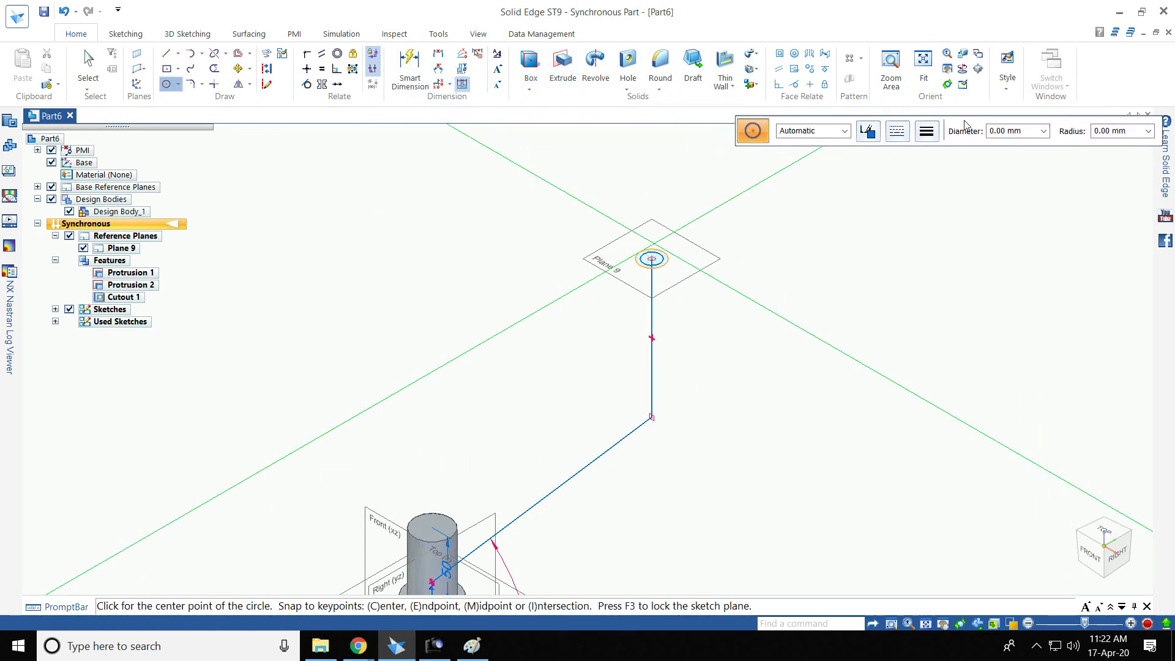
left_click(761, 56)
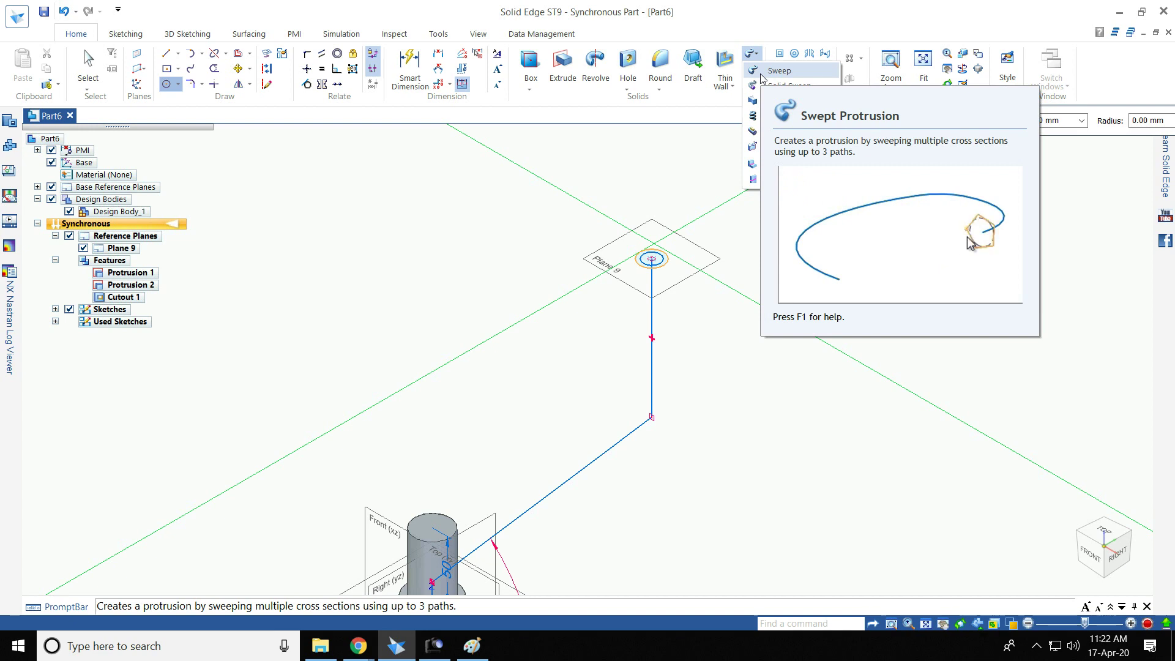
left_click(763, 73)
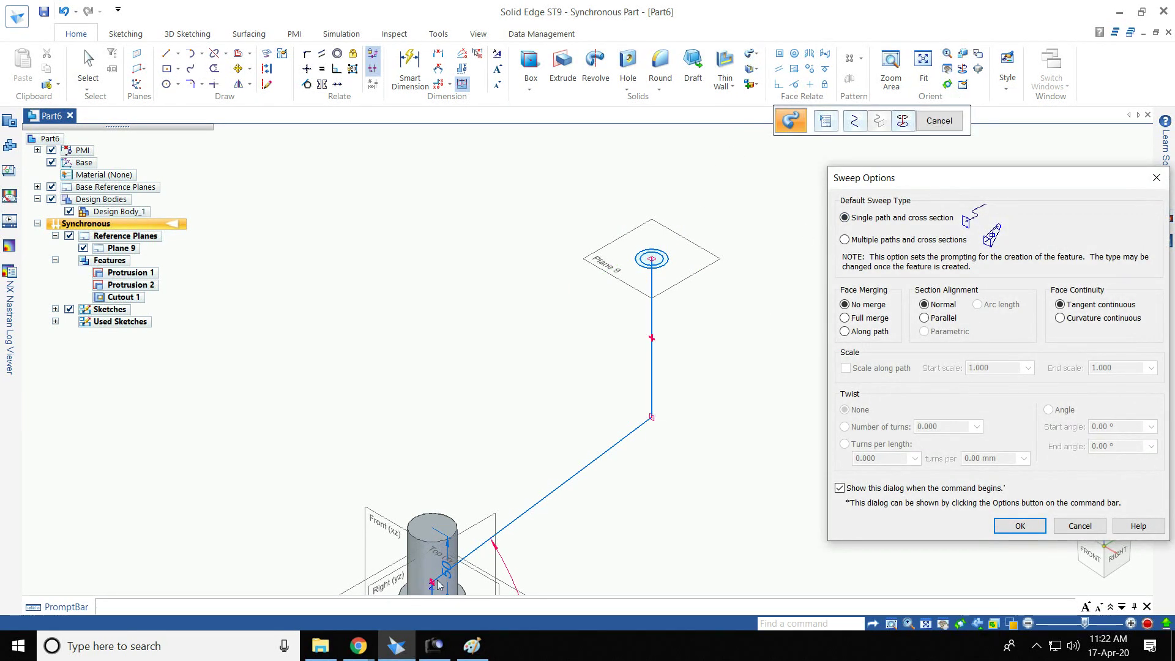
left_click(1018, 526)
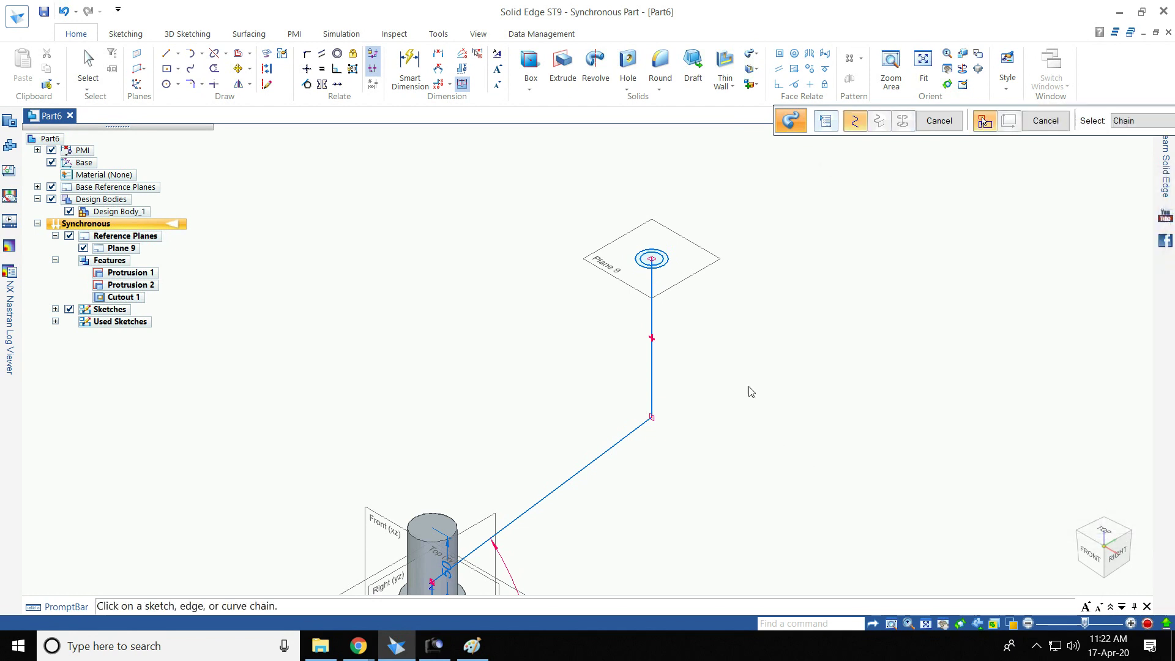
left_click(653, 323)
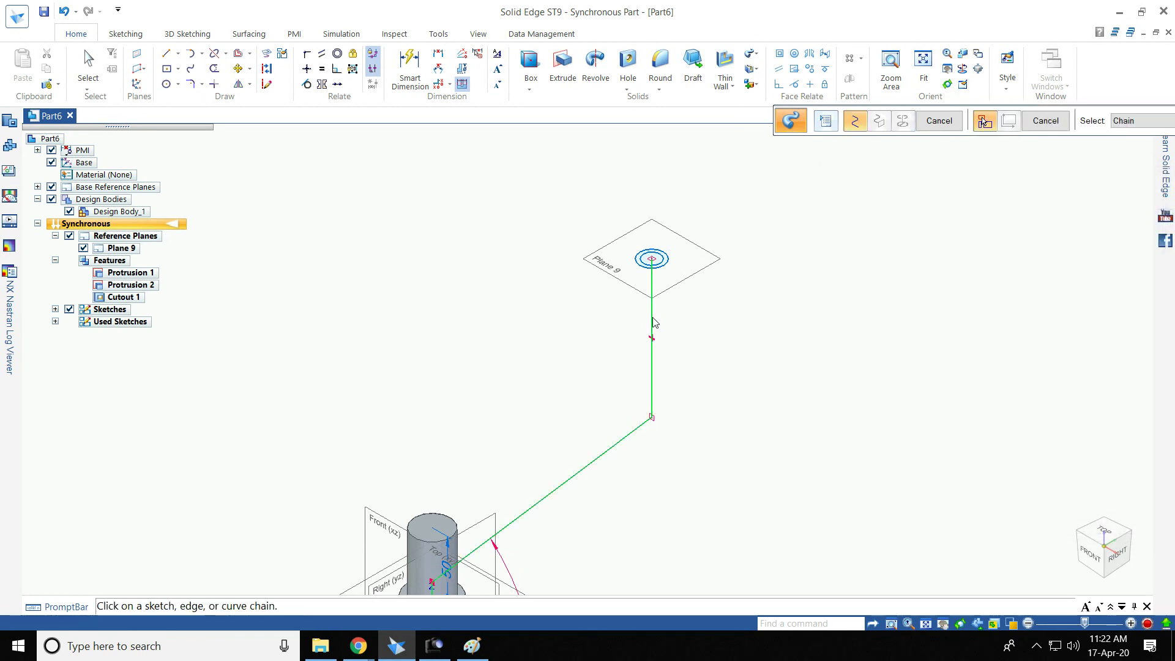
right_click(746, 226)
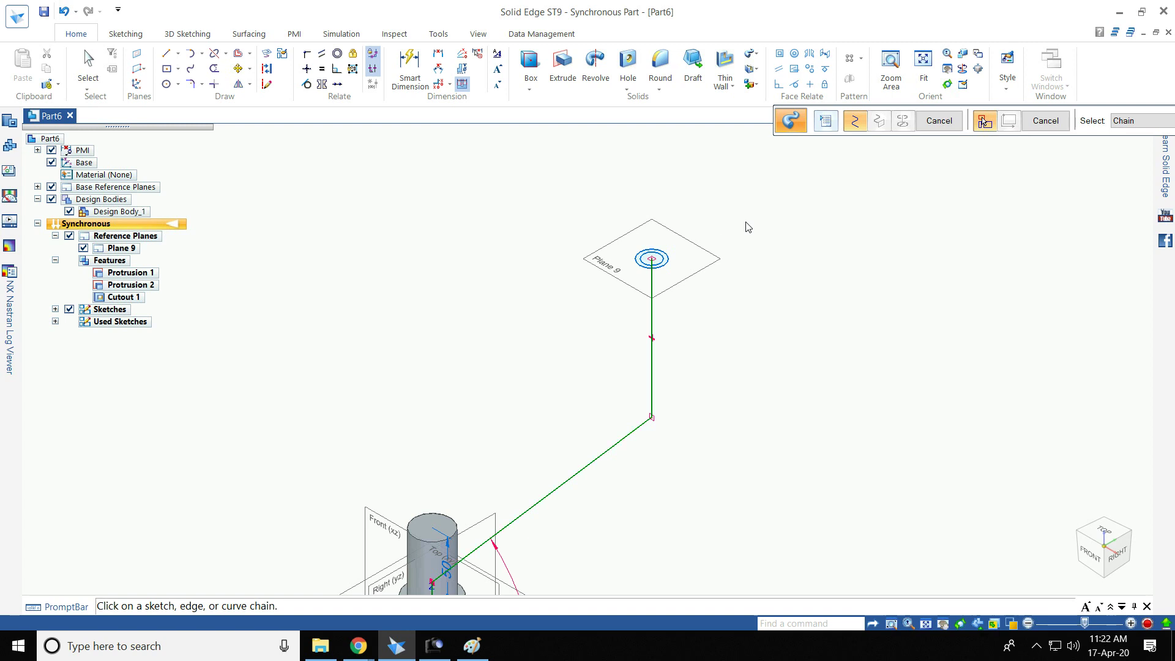
left_click(662, 271)
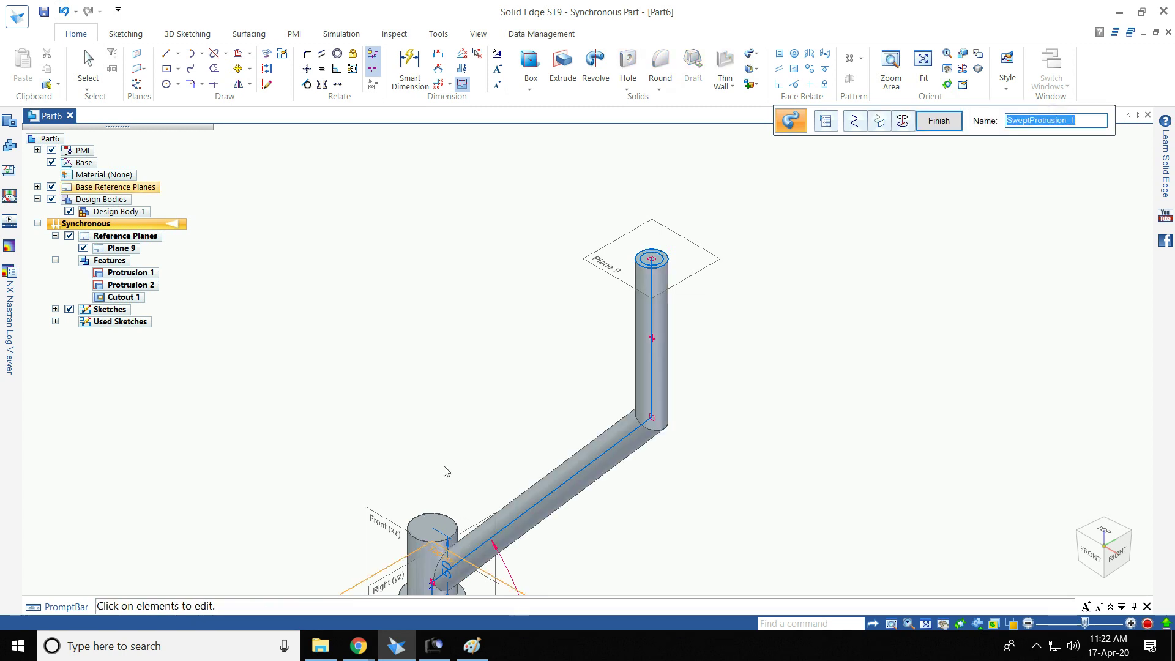
middle_click_drag(445, 469, 764, 387)
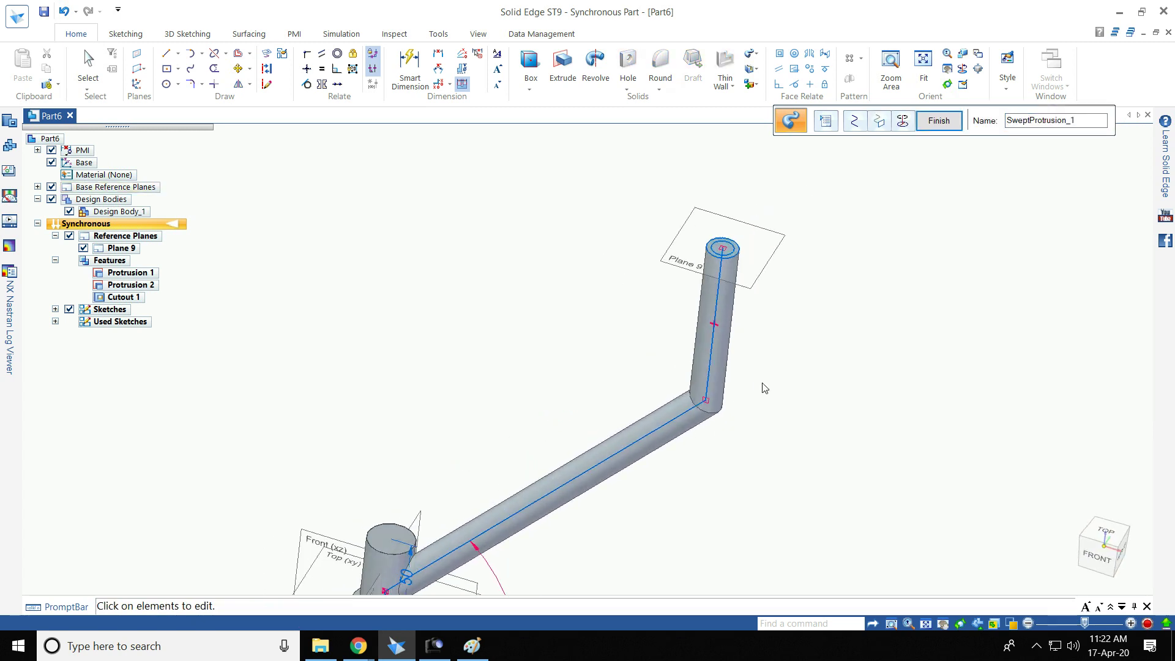
scroll(827, 200, "up", 4)
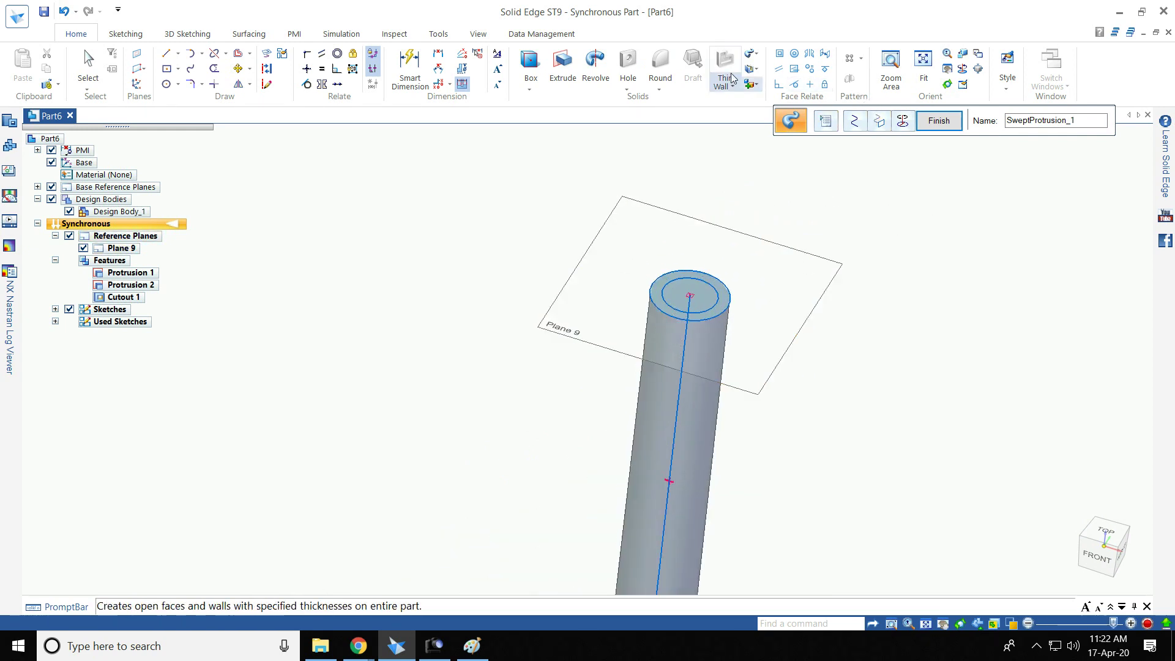
left_click(758, 70)
left_click(774, 86)
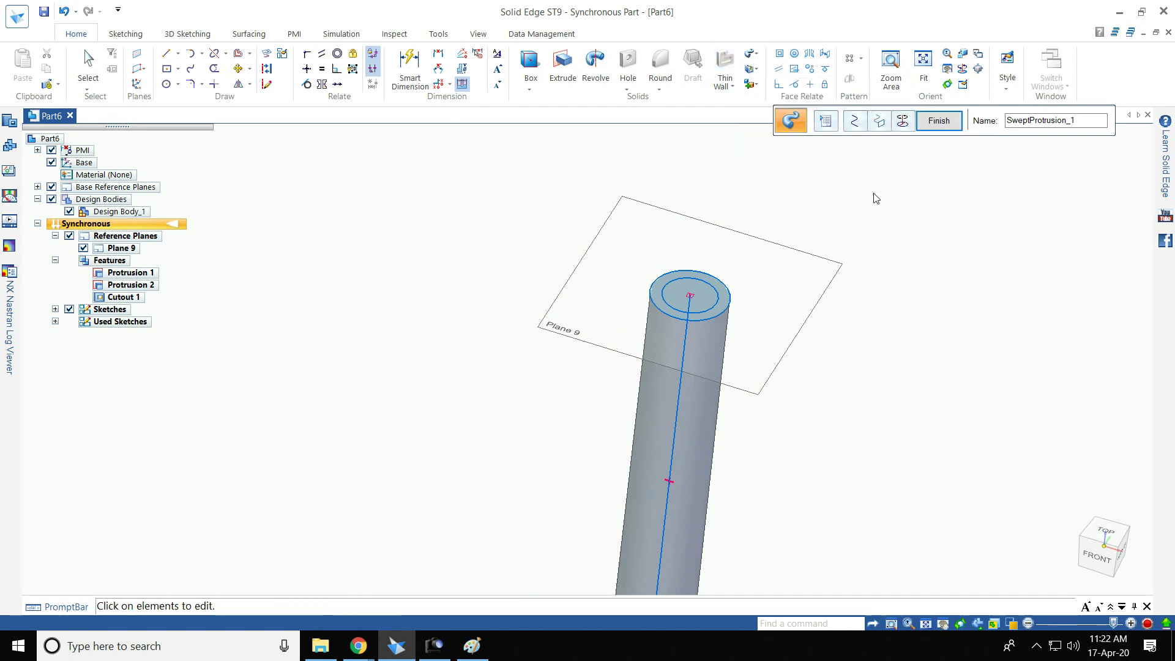
left_click(939, 120)
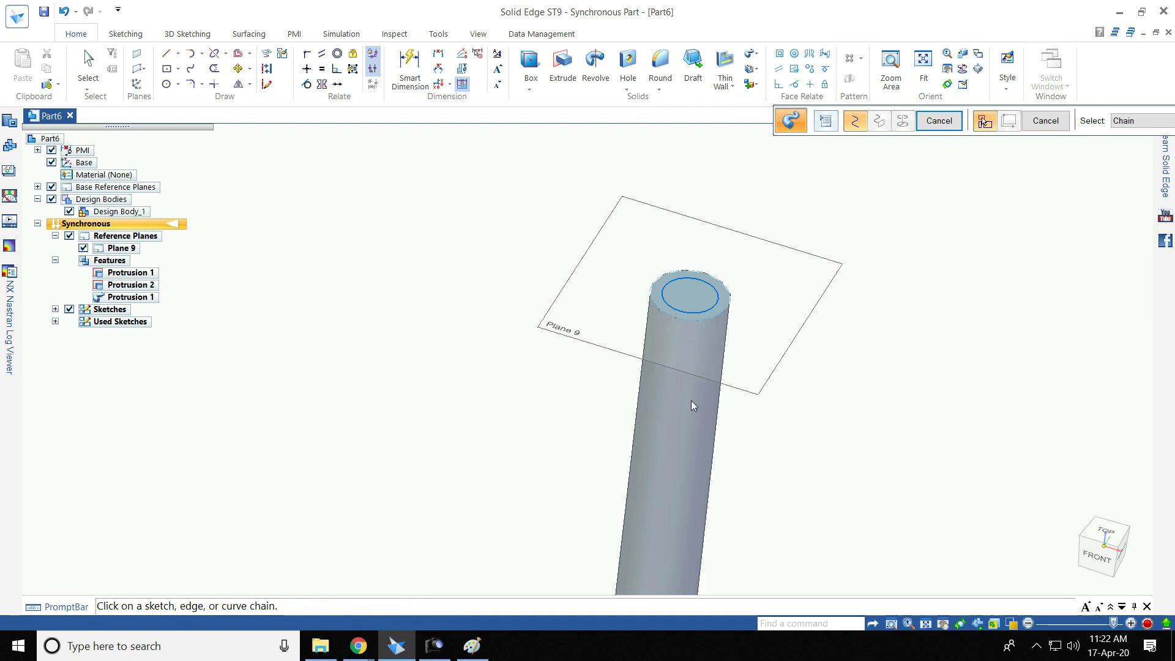
Step: Restore Sketch 8, Sketch 2 and Sketch 7 from the used sketches
scroll(677, 373, "down", 3)
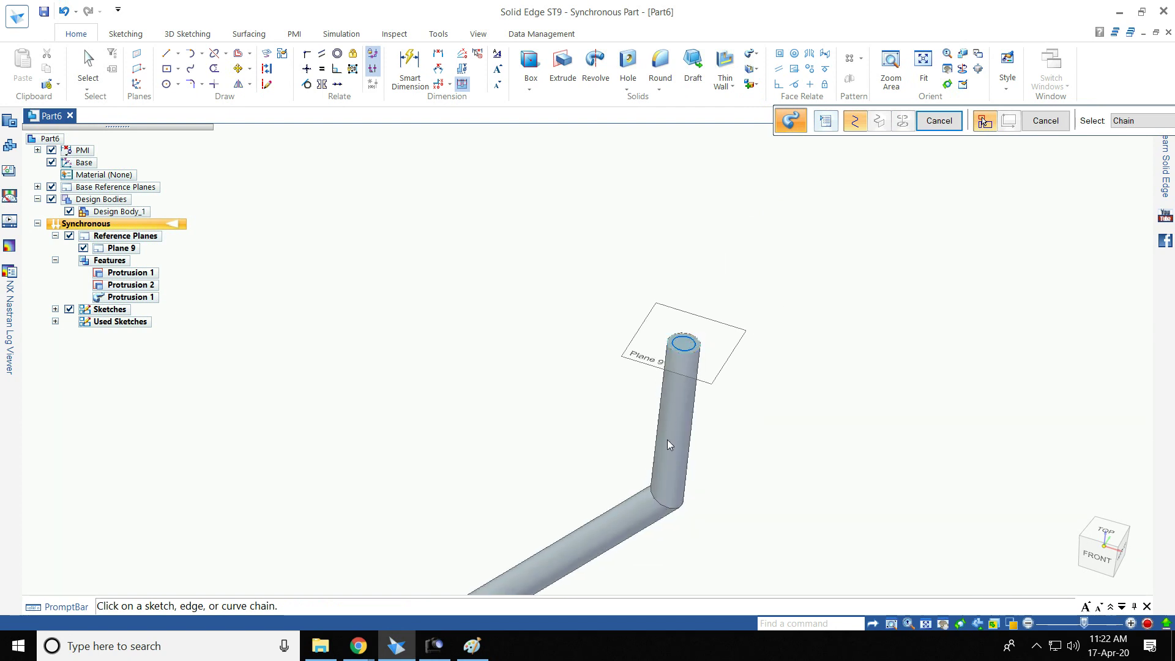
left_click(55, 321)
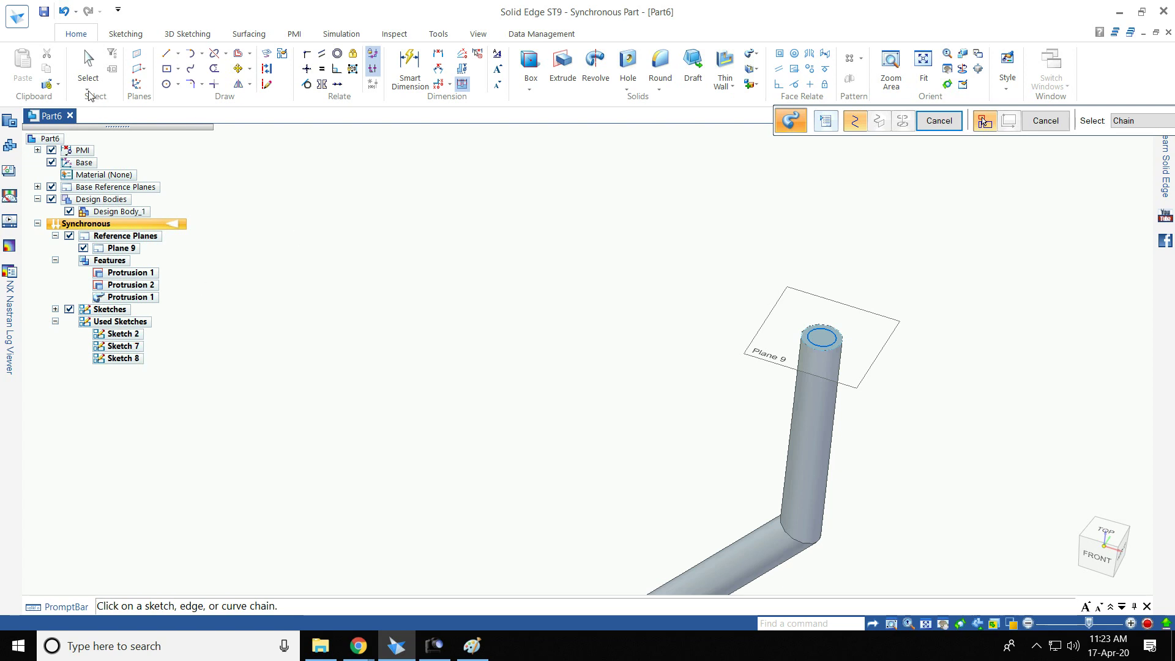
left_click(89, 66)
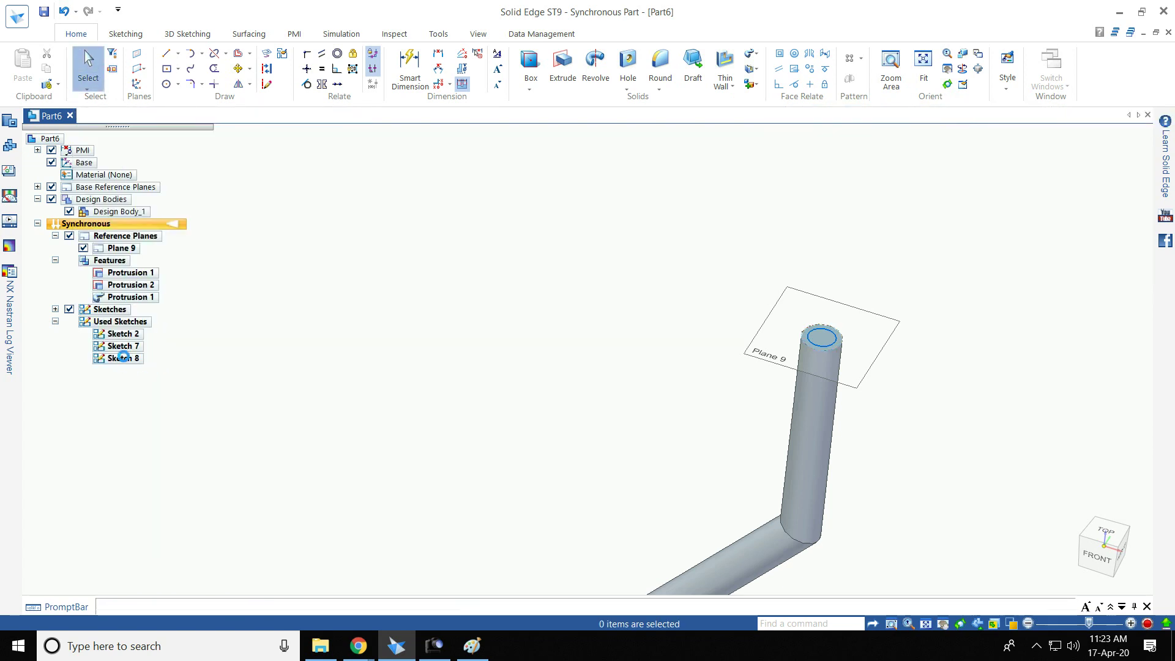
left_click(123, 358)
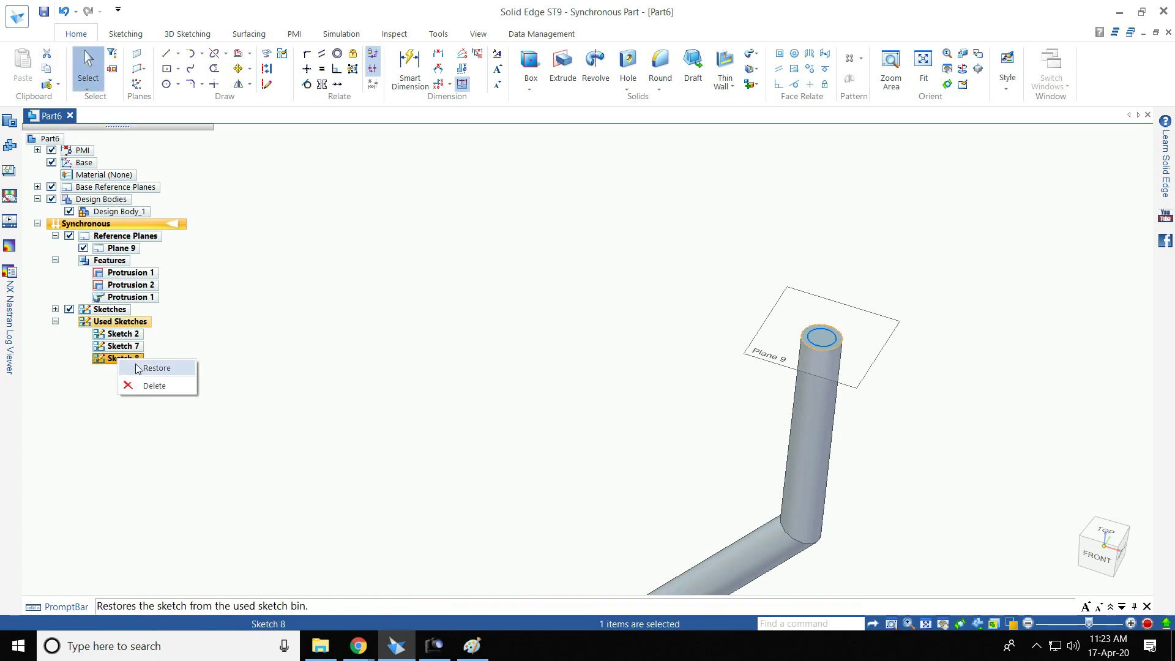
left_click(154, 368)
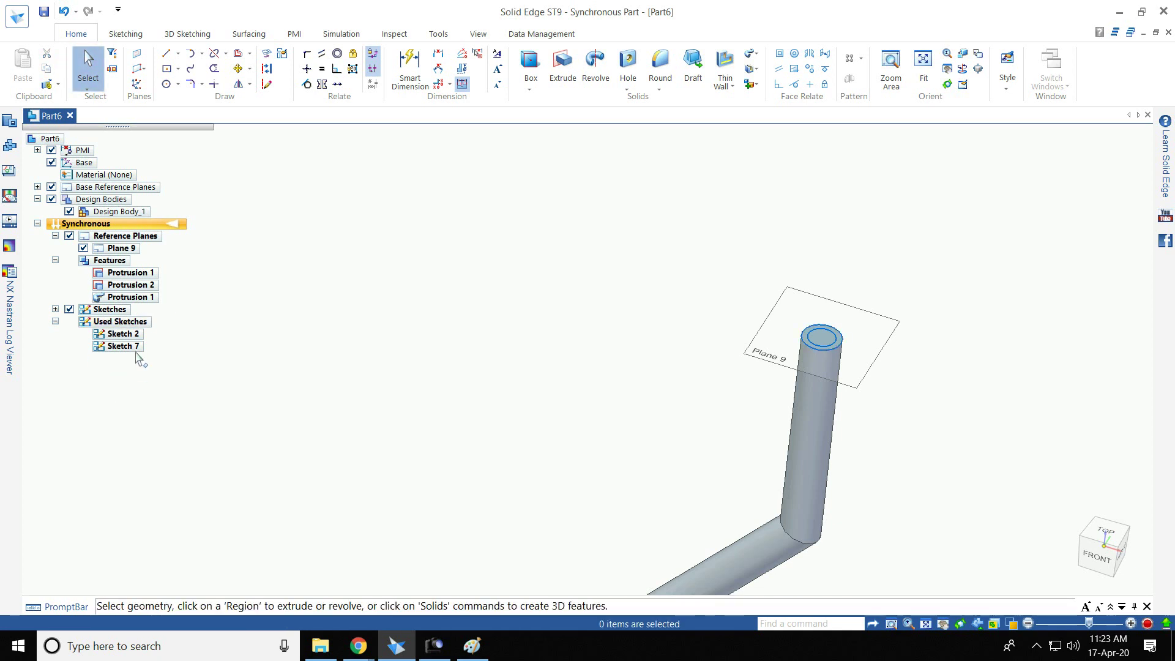
scroll(609, 423, "down", 3)
left_click(133, 334)
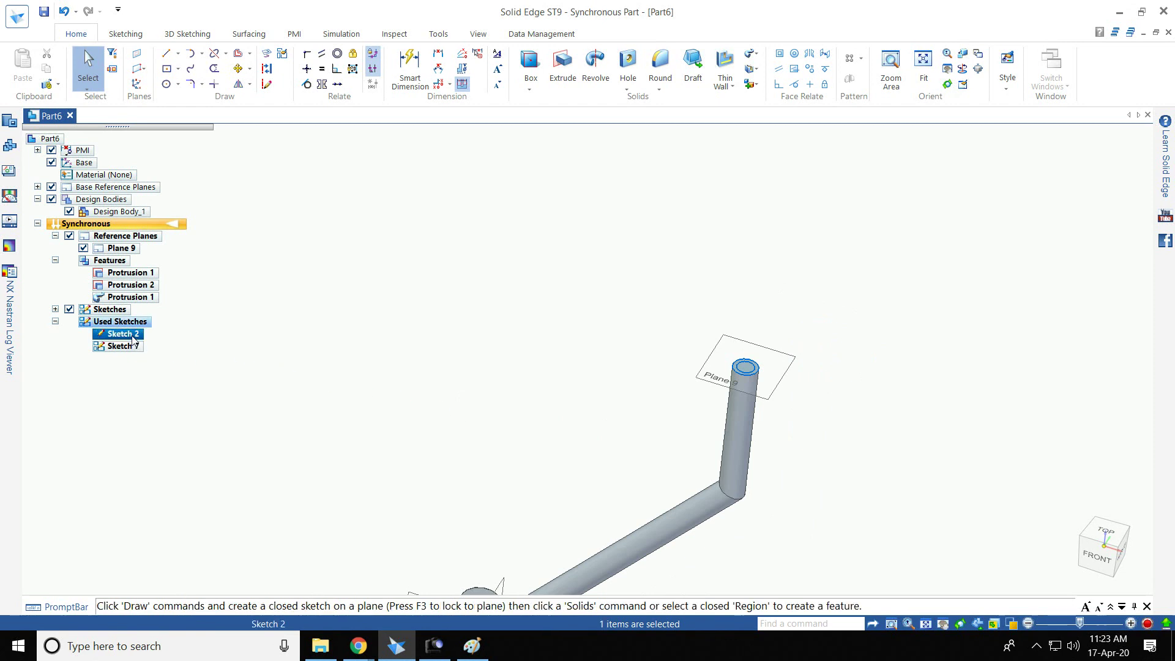
left_click(147, 346)
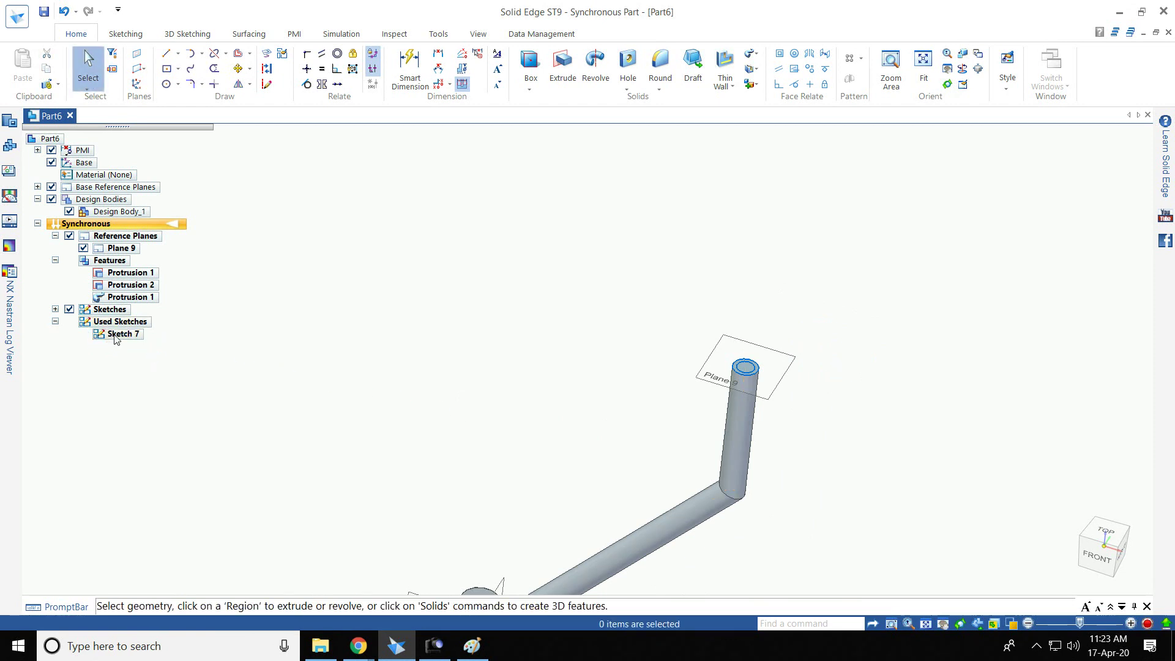
left_click(117, 334)
right_click(118, 336)
left_click(147, 345)
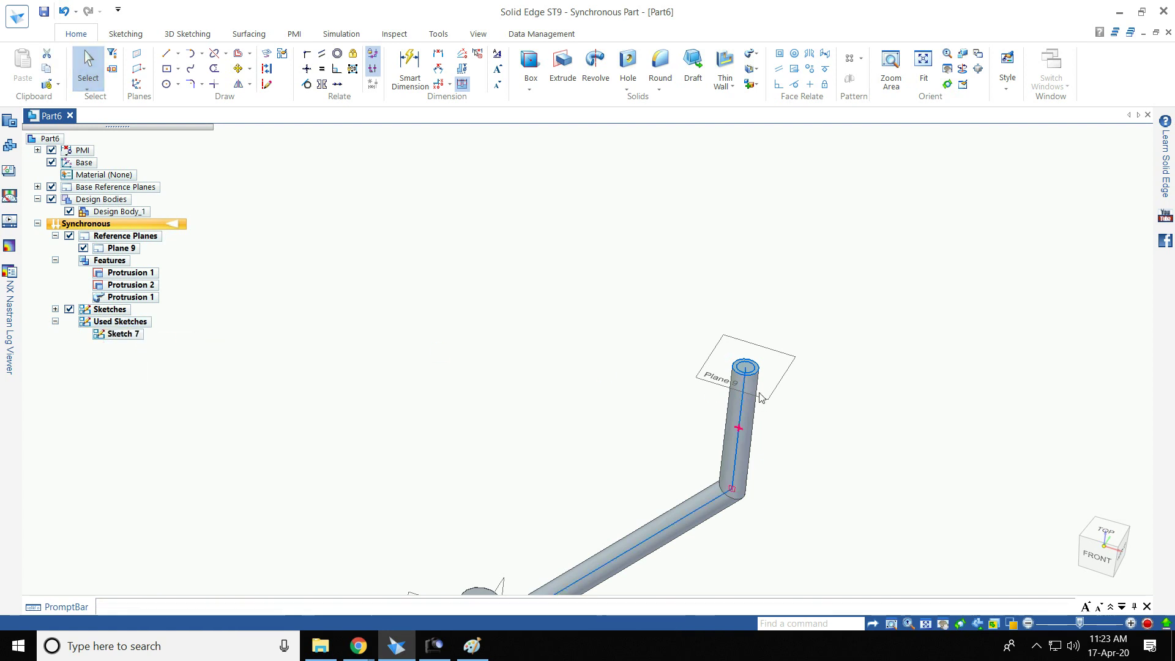
Step: Create a swept cutout of the inner 7 mm radius circle along the rod path, using a single path and cross section
scroll(751, 369, "up", 5)
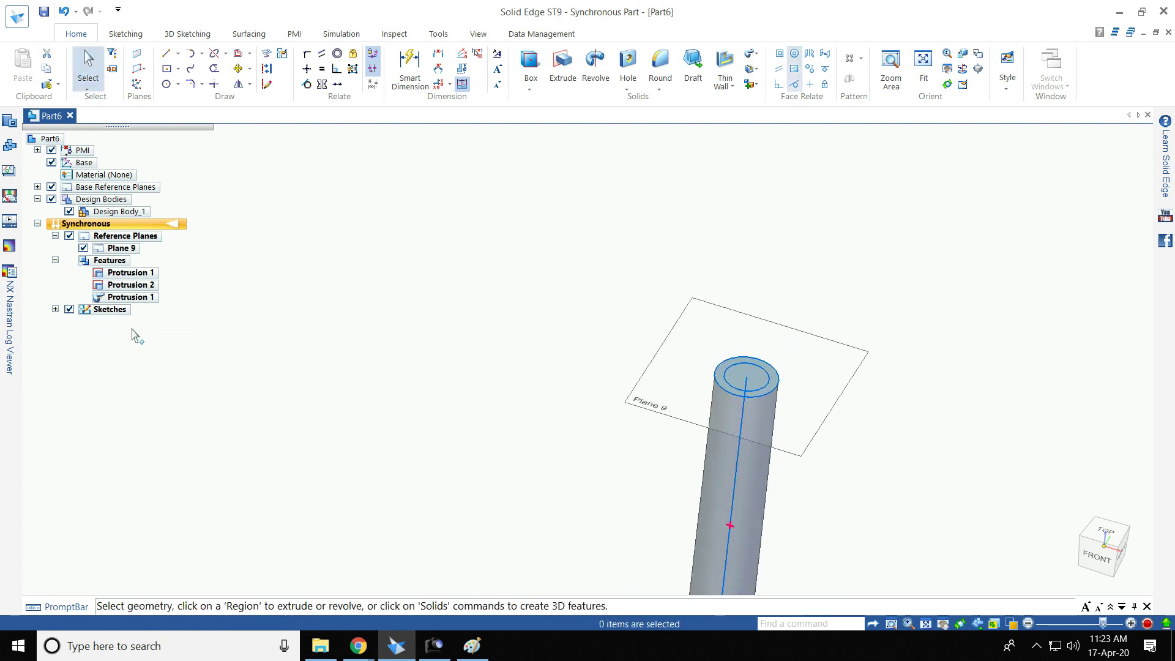
left_click(755, 68)
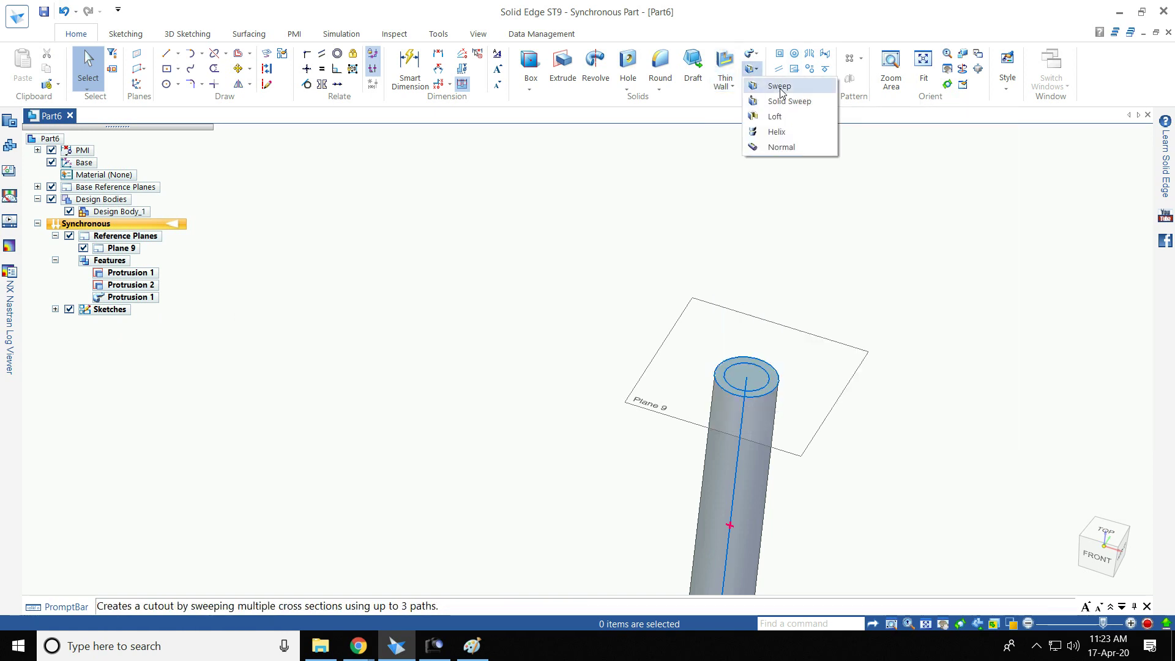
left_click(780, 87)
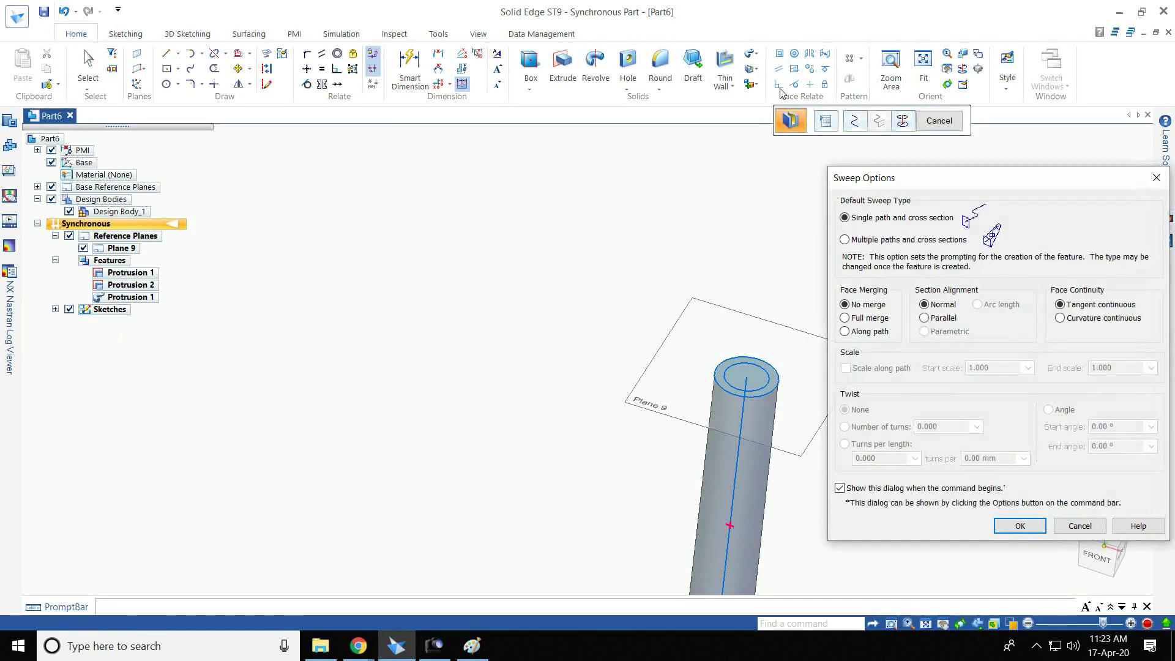
left_click(1020, 526)
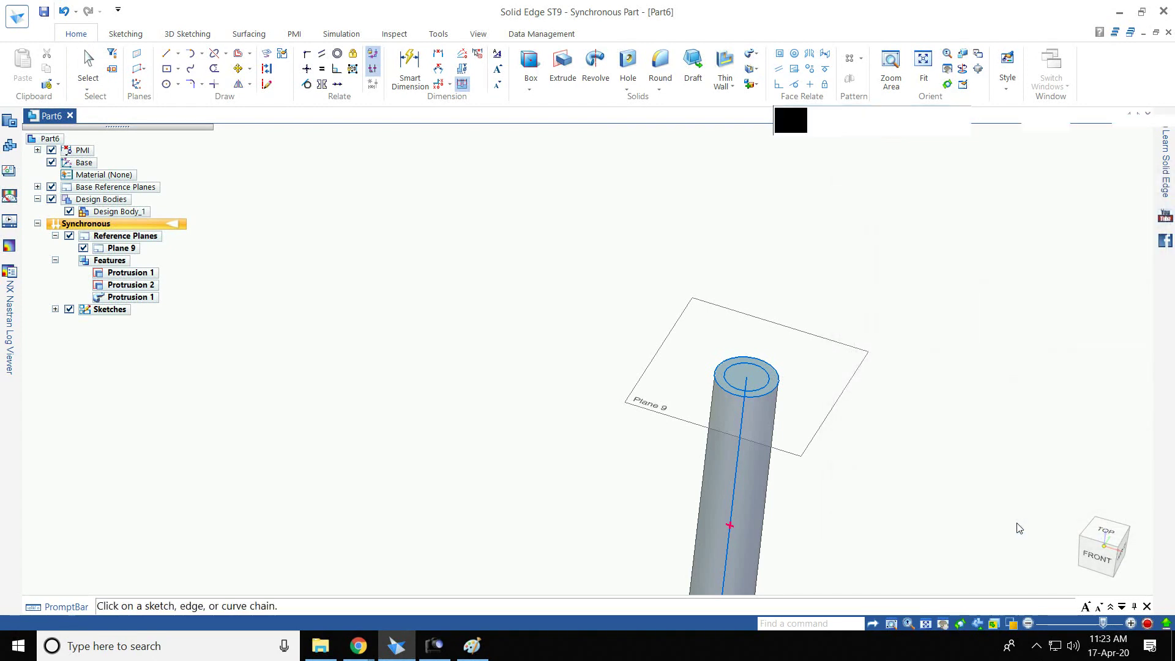
left_click(741, 408)
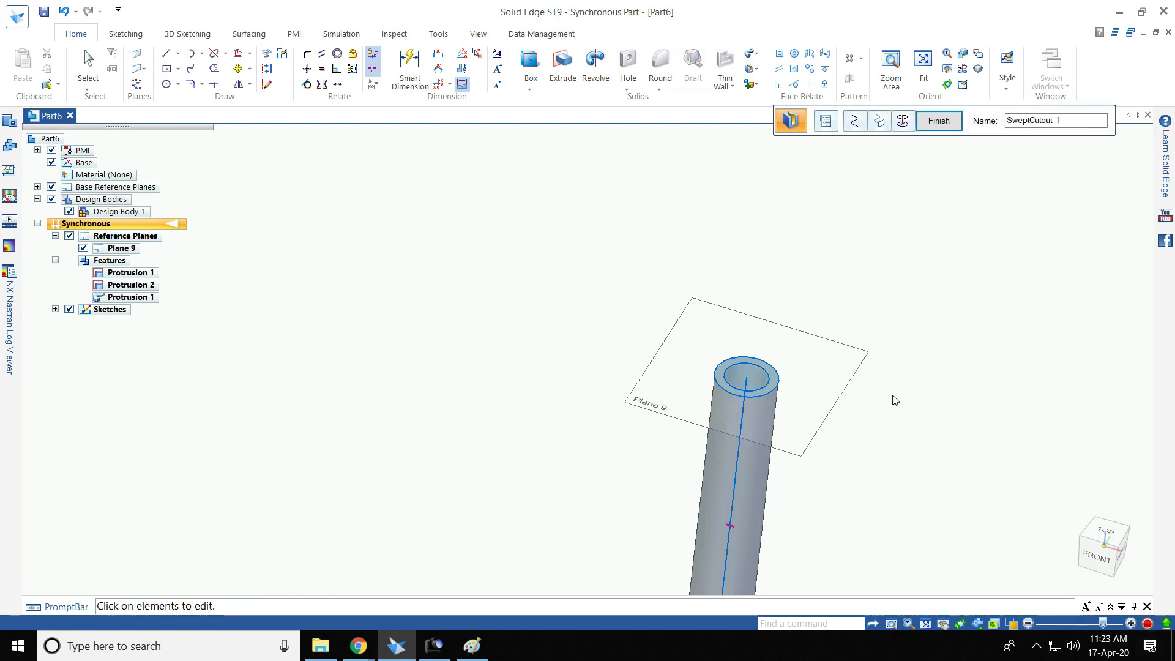
middle_click_drag(891, 212, 863, 274)
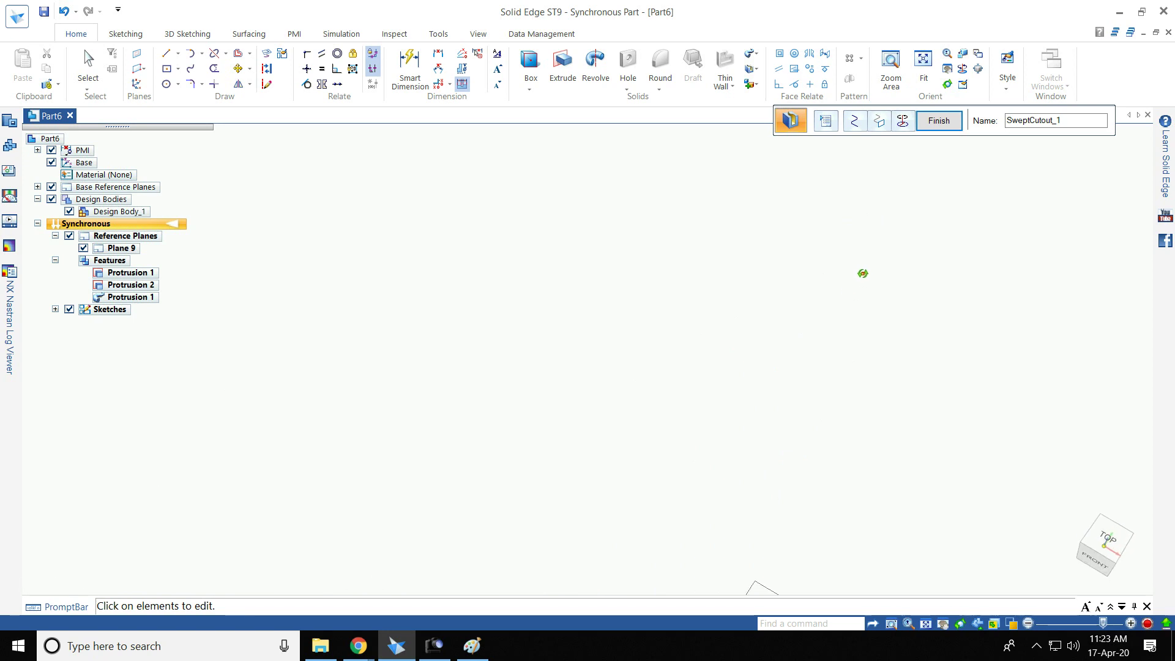
left_click(1104, 538)
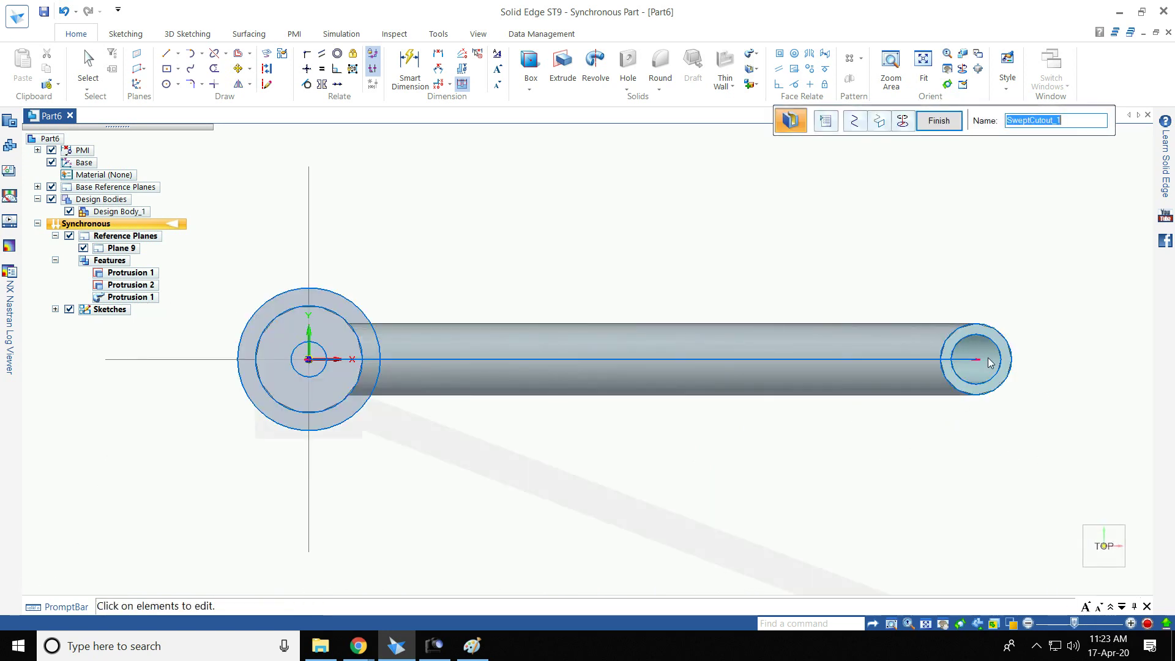
mouse_move(1004, 473)
middle_mouse_down()
mouse_move(985, 401)
mouse_move(983, 467)
middle_mouse_up()
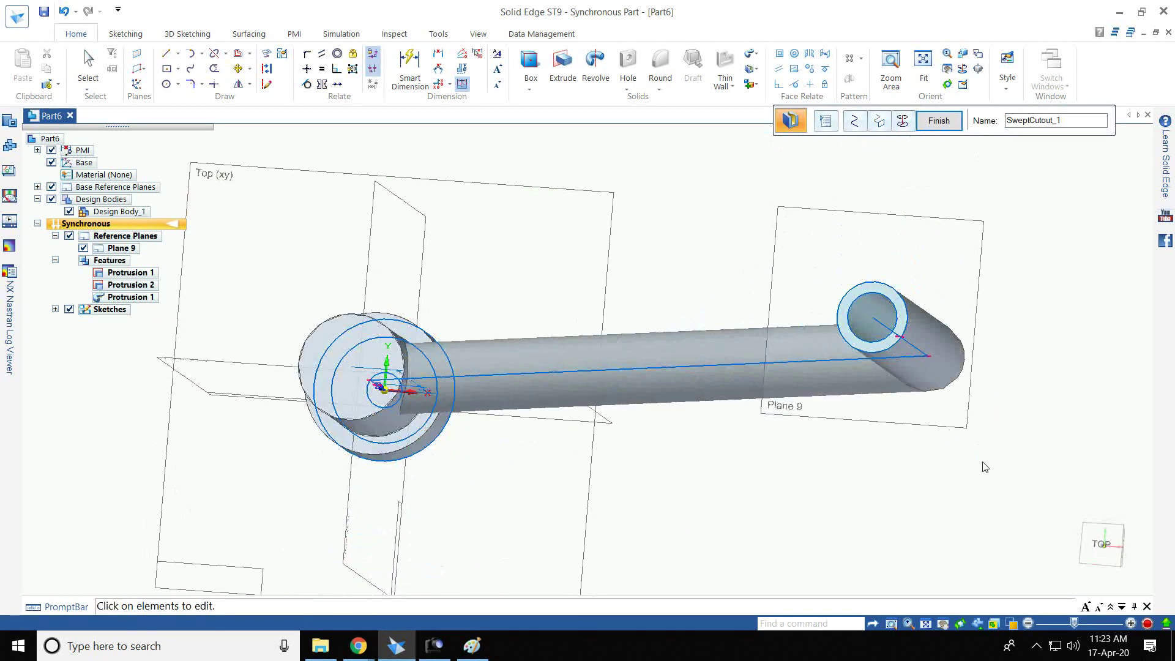
left_click(1077, 578)
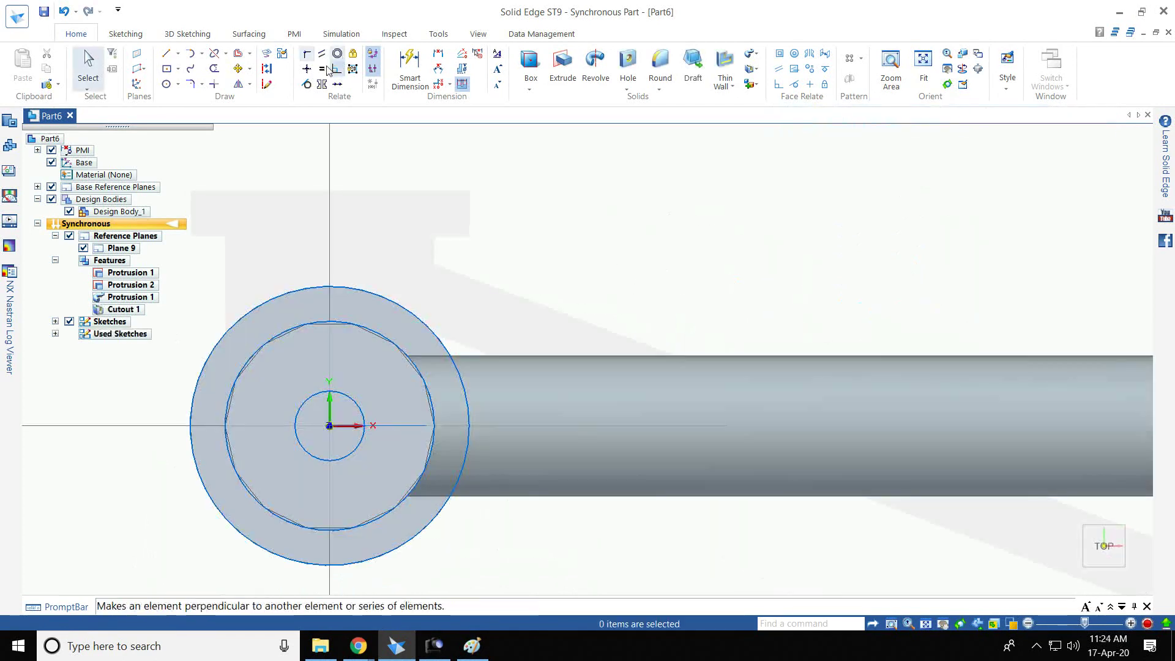
Step: Draw a center-point circle with a 24 mm diameter, concentric with the vertical cylinder on its top face
left_click(177, 85)
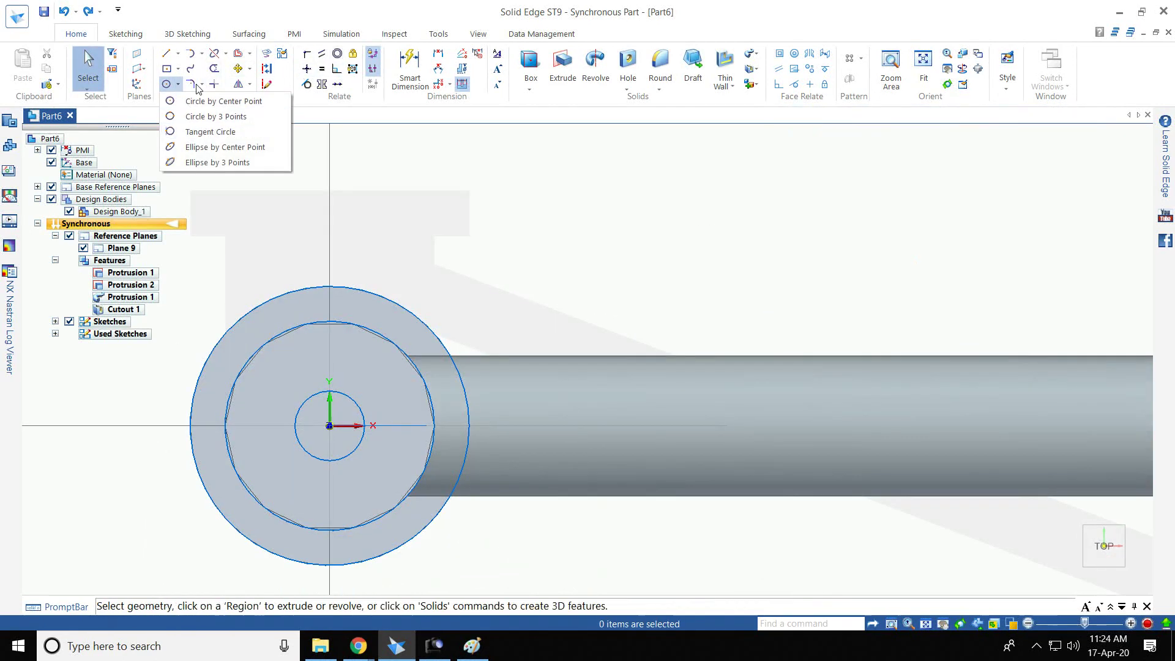
left_click(228, 101)
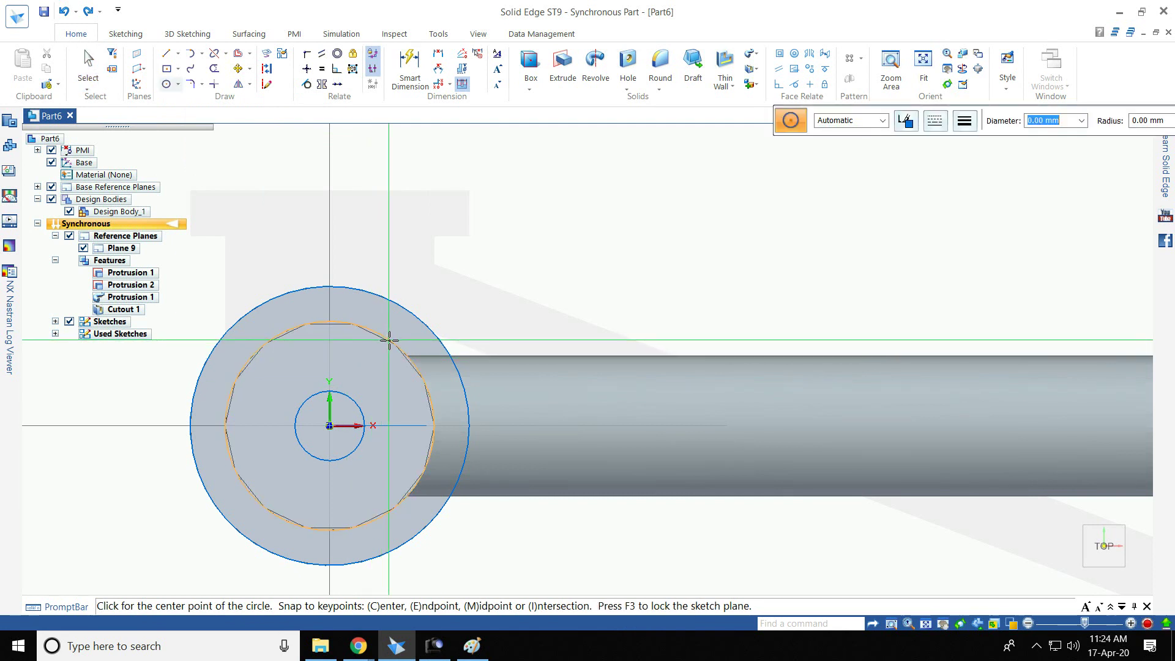
left_click(329, 425)
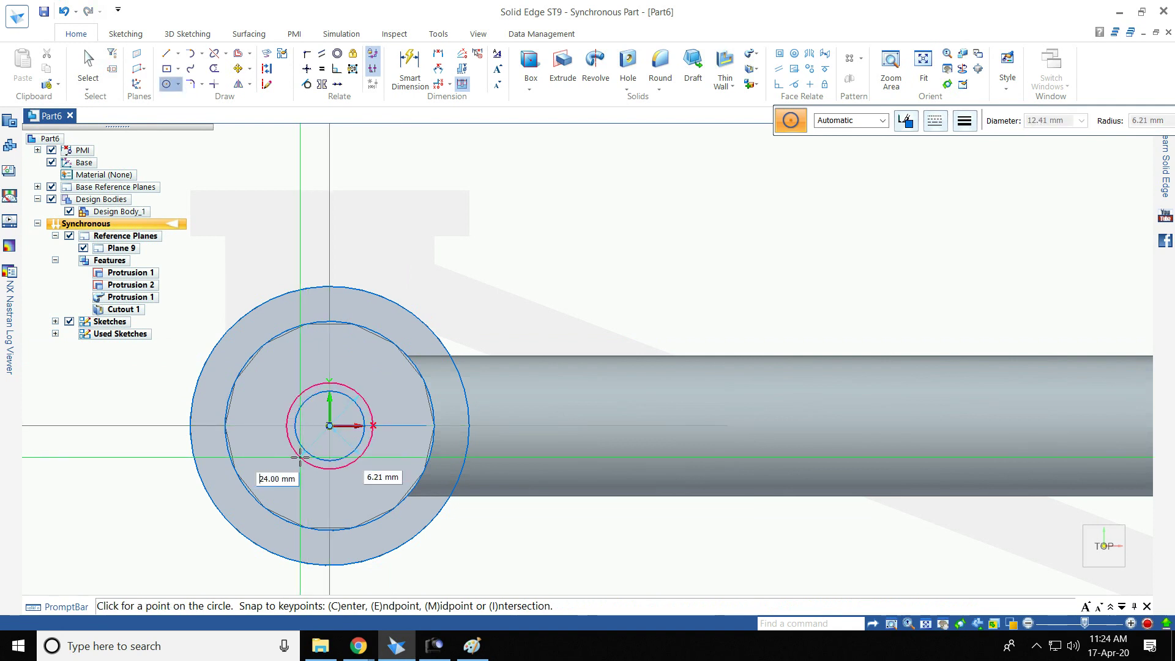
key("Return")
left_click(300, 457)
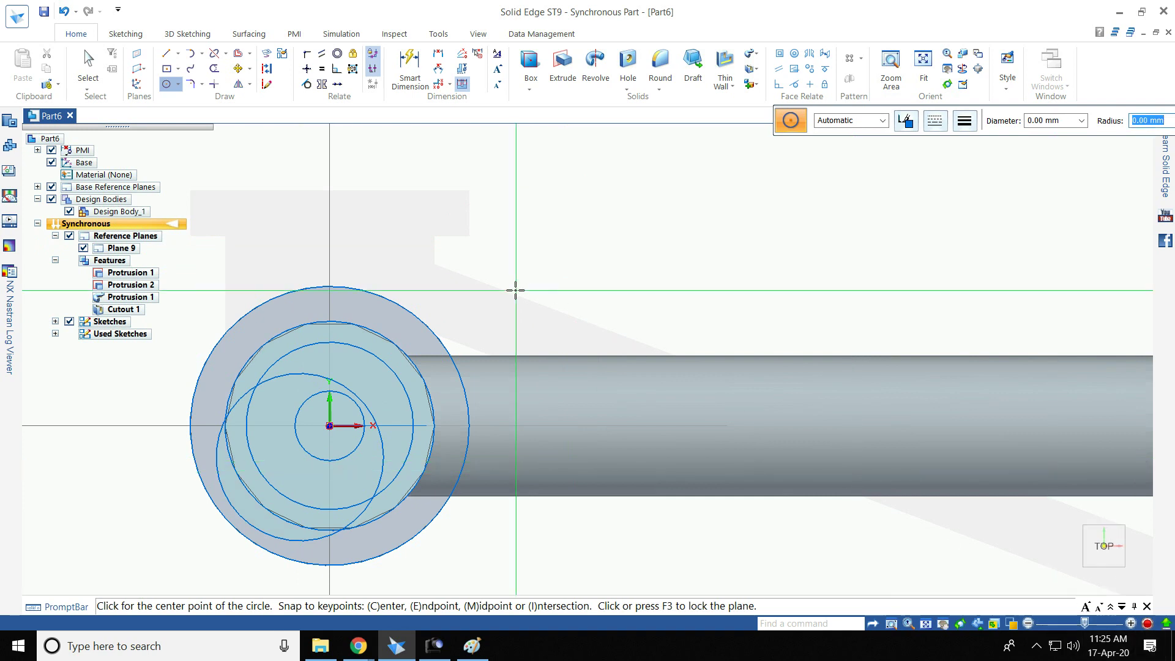
key("Escape")
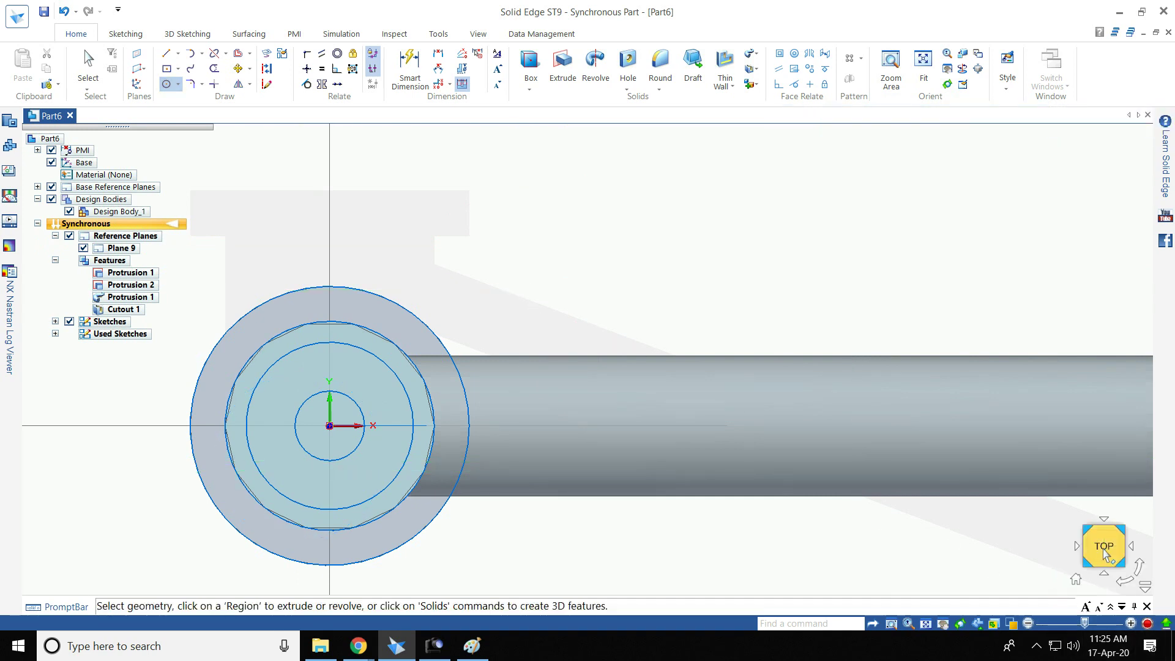
Step: Extrude the 24 mm circle as a cut 50 mm deep down into the vertical cylinder
left_click(1077, 581)
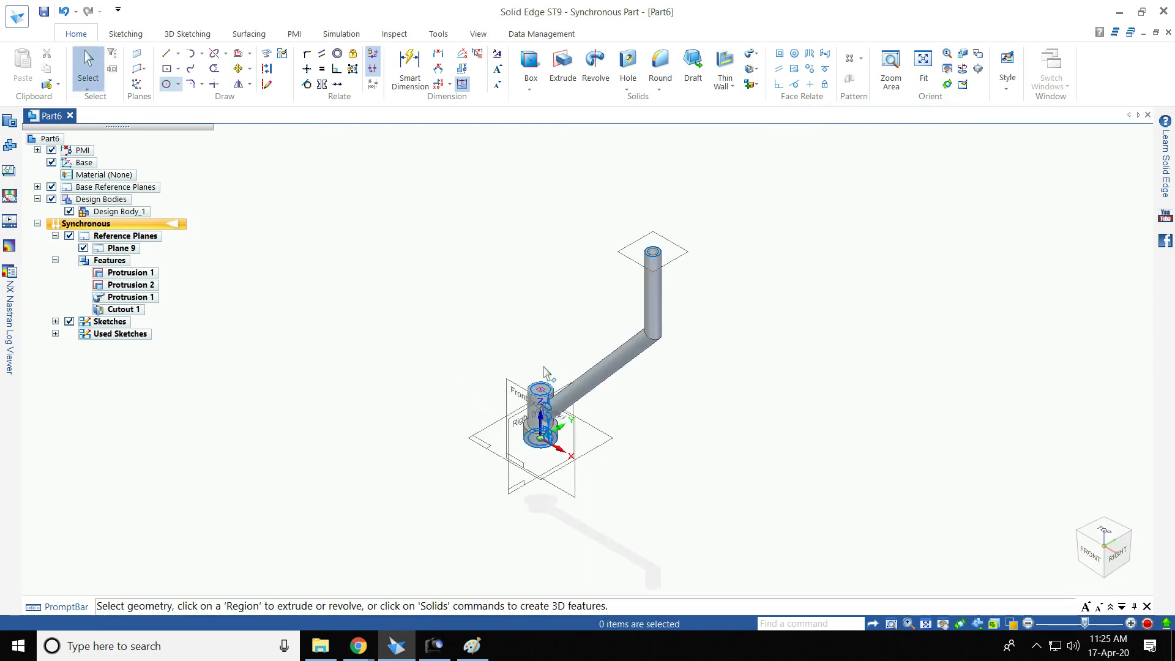
scroll(547, 374, "up", 5)
left_click(562, 66)
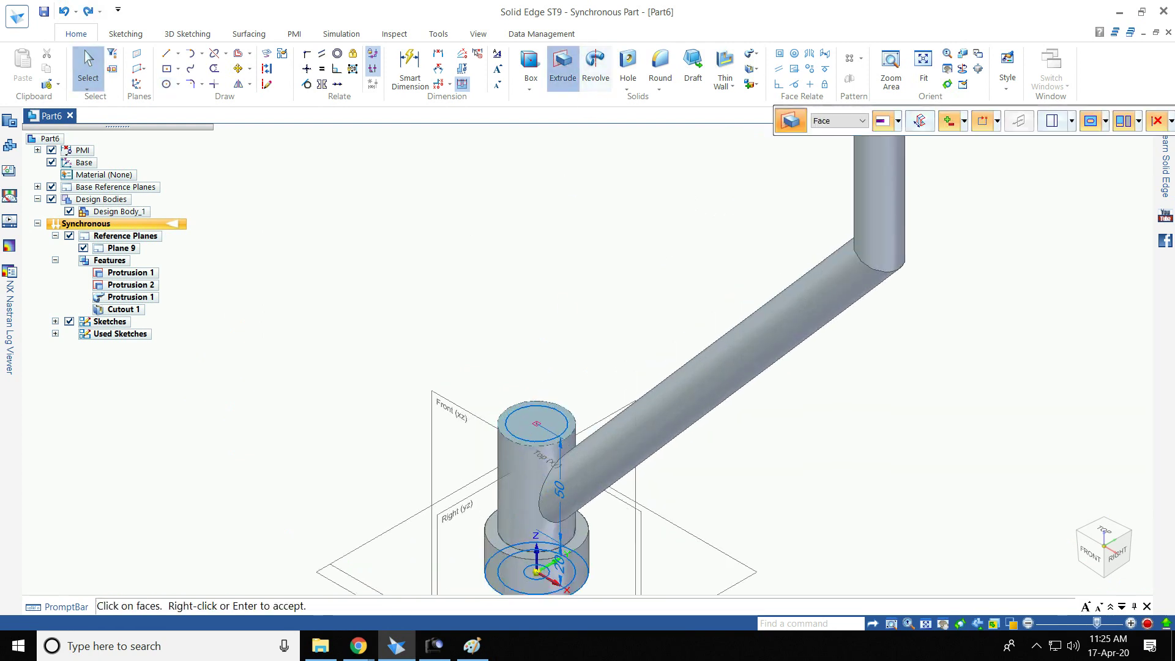
left_click(528, 441)
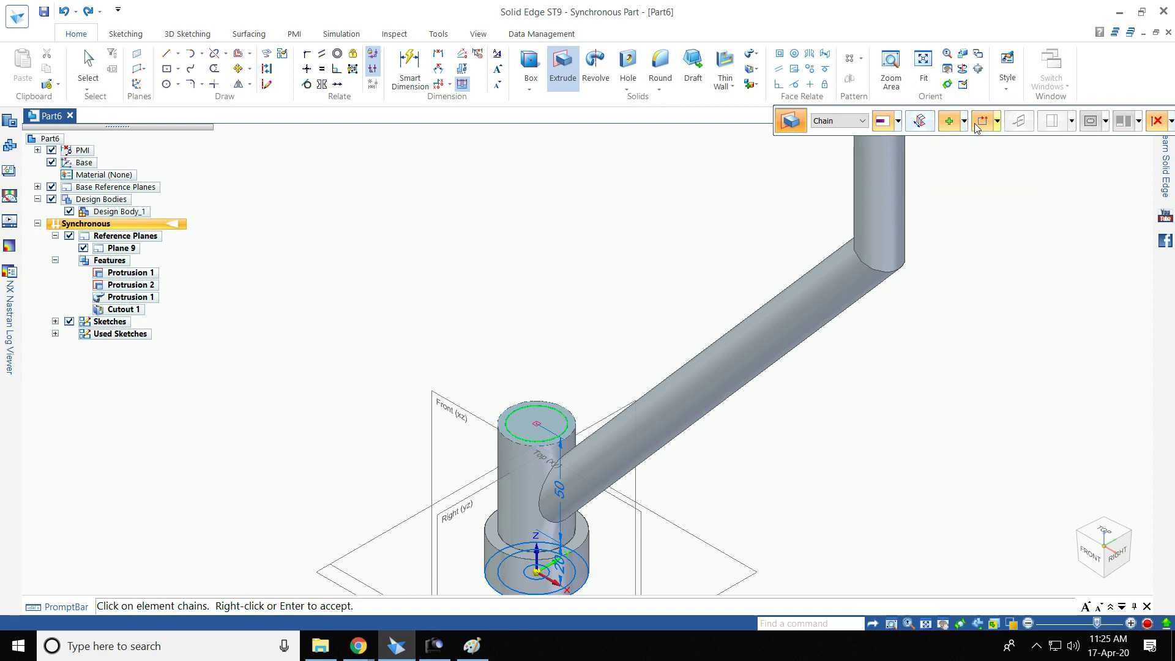
left_click(971, 161)
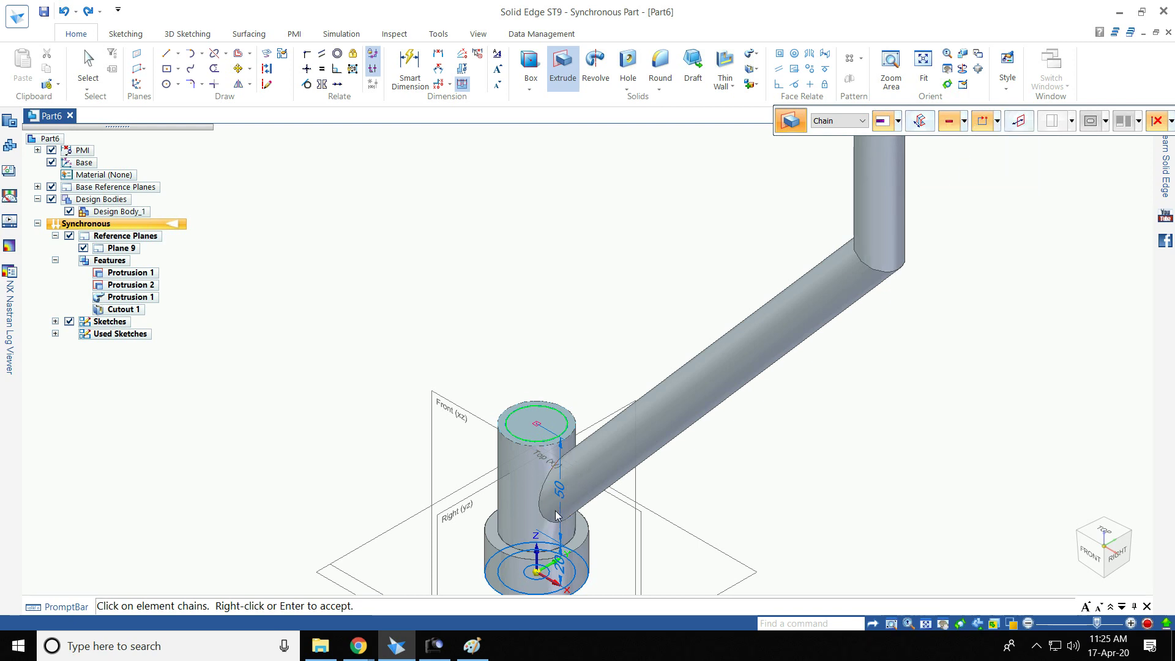
right_click(652, 230)
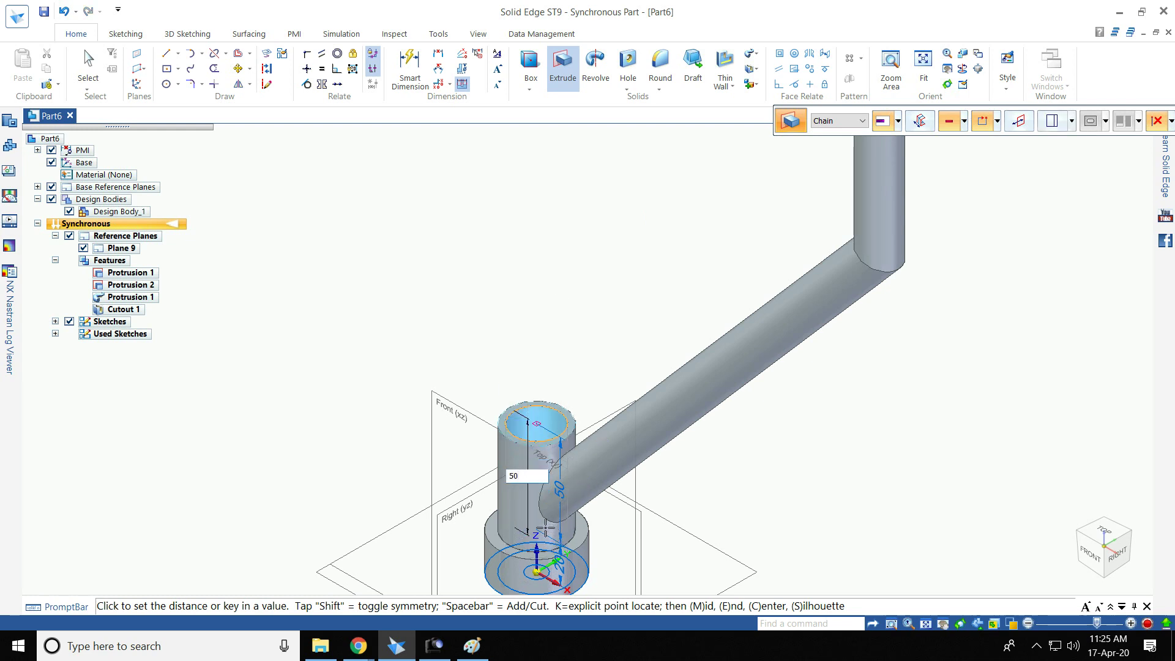
type("50")
key("Return")
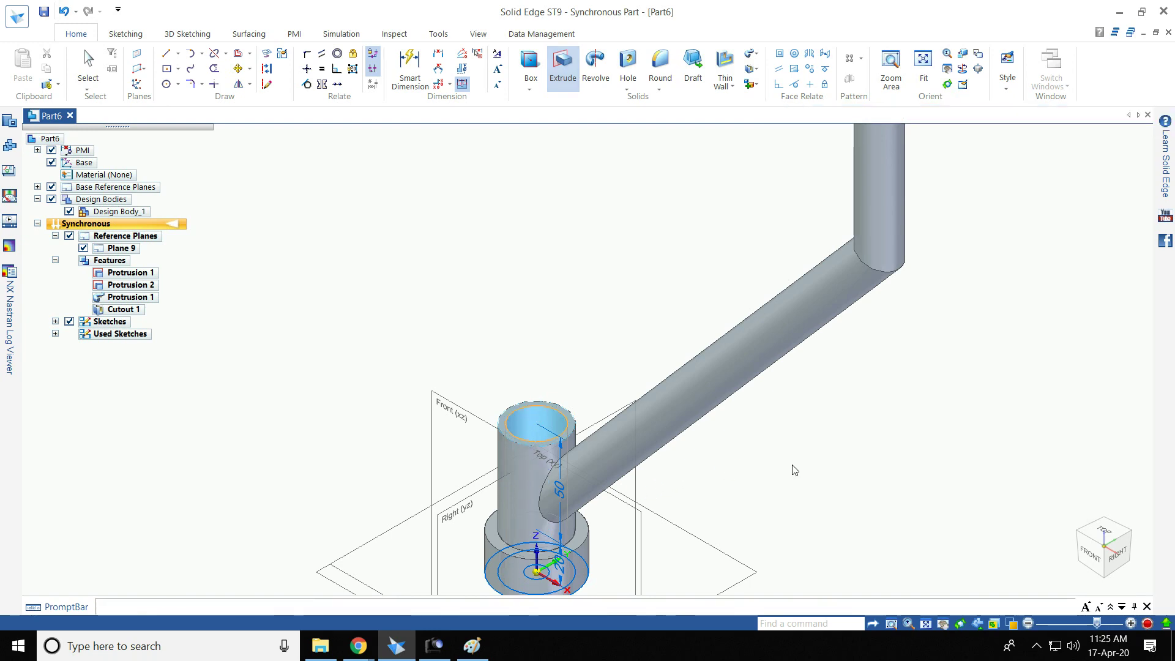
Step: Inspect the hollowed cylinder and rod, and hide all sketches in the part
middle_click_drag(563, 375, 710, 430)
scroll(707, 426, "down", 3)
middle_click_drag(471, 420, 539, 514)
middle_click_drag(566, 338, 538, 367)
scroll(354, 360, "up", 5)
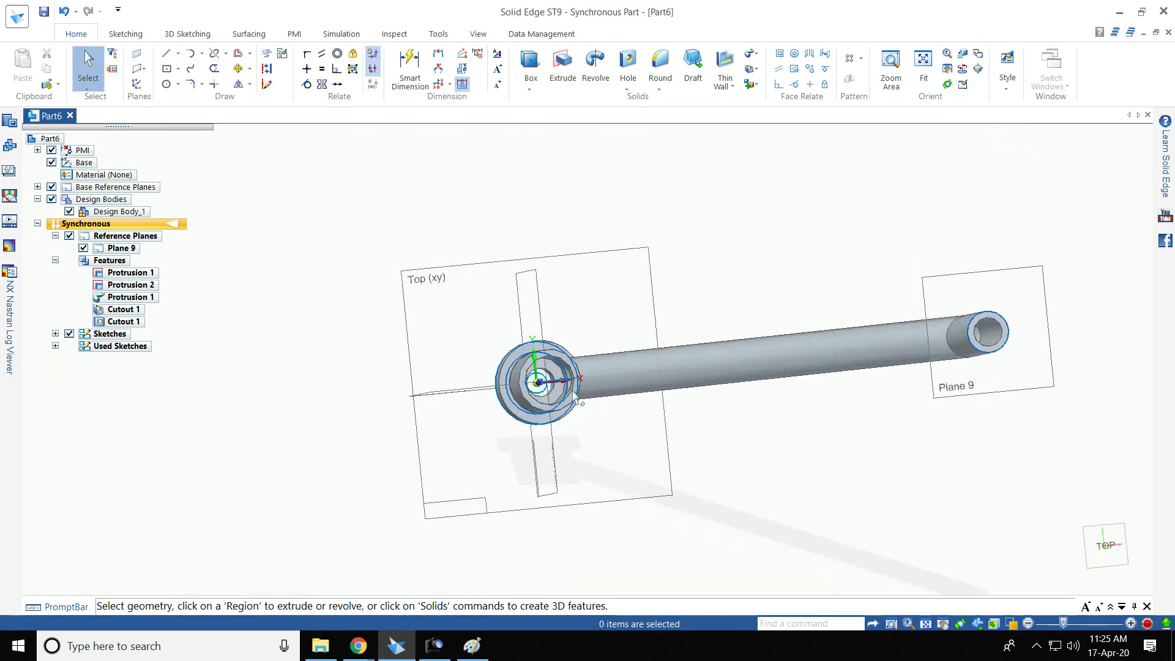
scroll(520, 344, "down", 4)
middle_click_drag(780, 418, 825, 384)
right_click(884, 403)
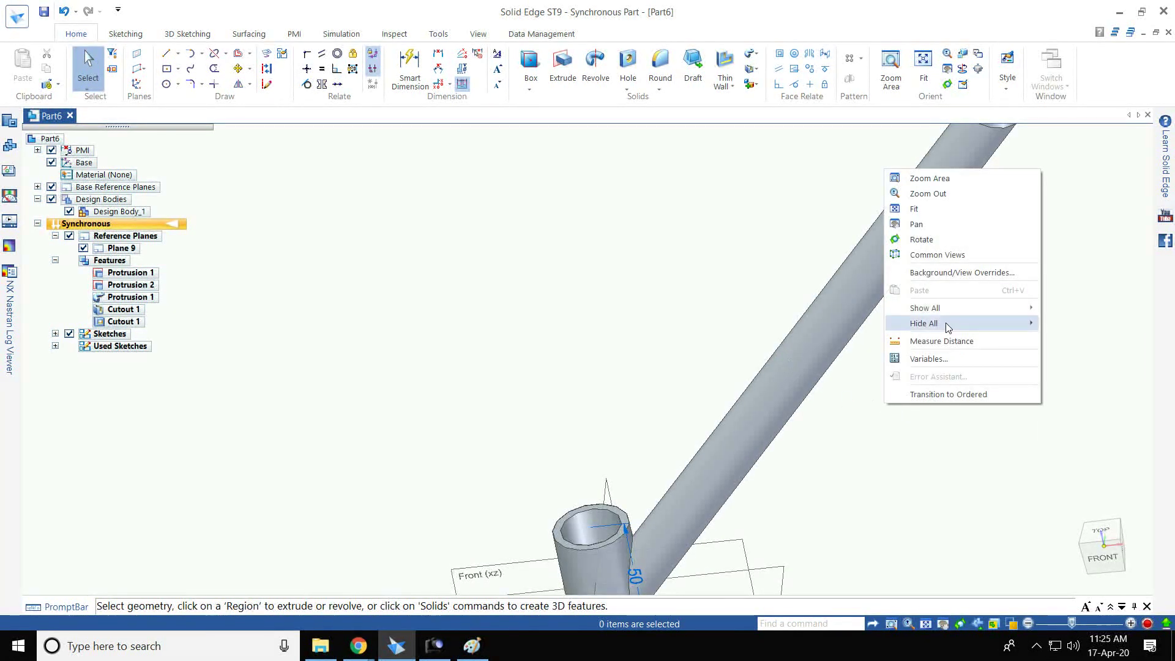
mouse_move(1017, 323)
left_click(1072, 355)
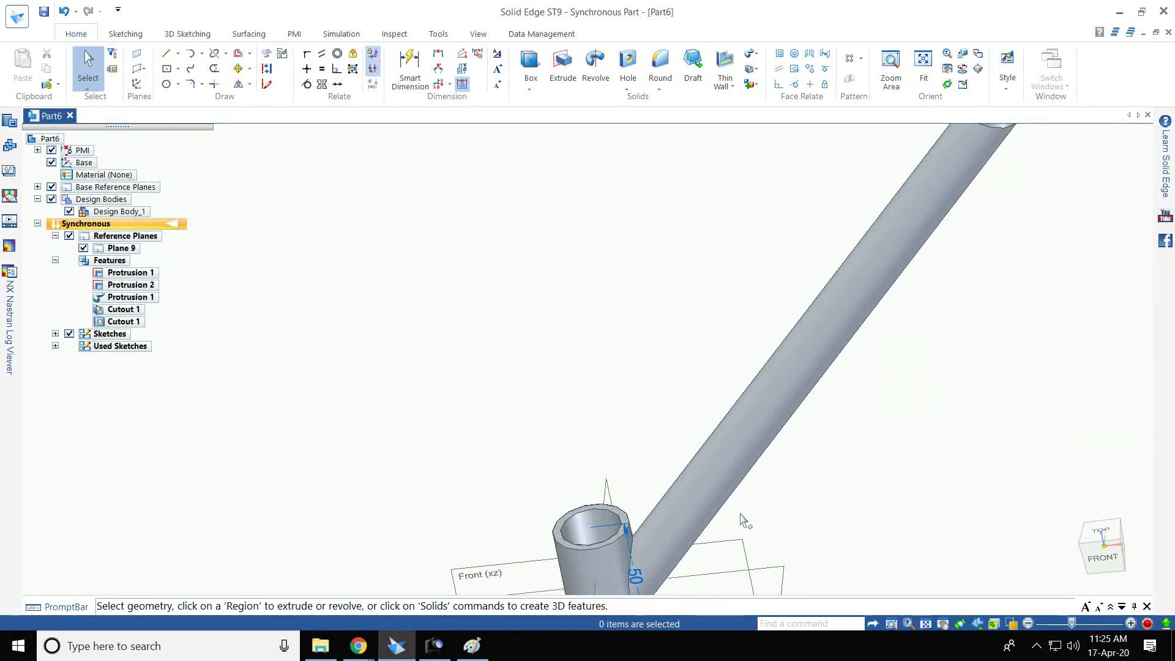
Step: Hide all reference planes so only the lug body is displayed with its dimensions
scroll(764, 507, "down", 5)
middle_click_drag(785, 502, 853, 485)
right_click(854, 485)
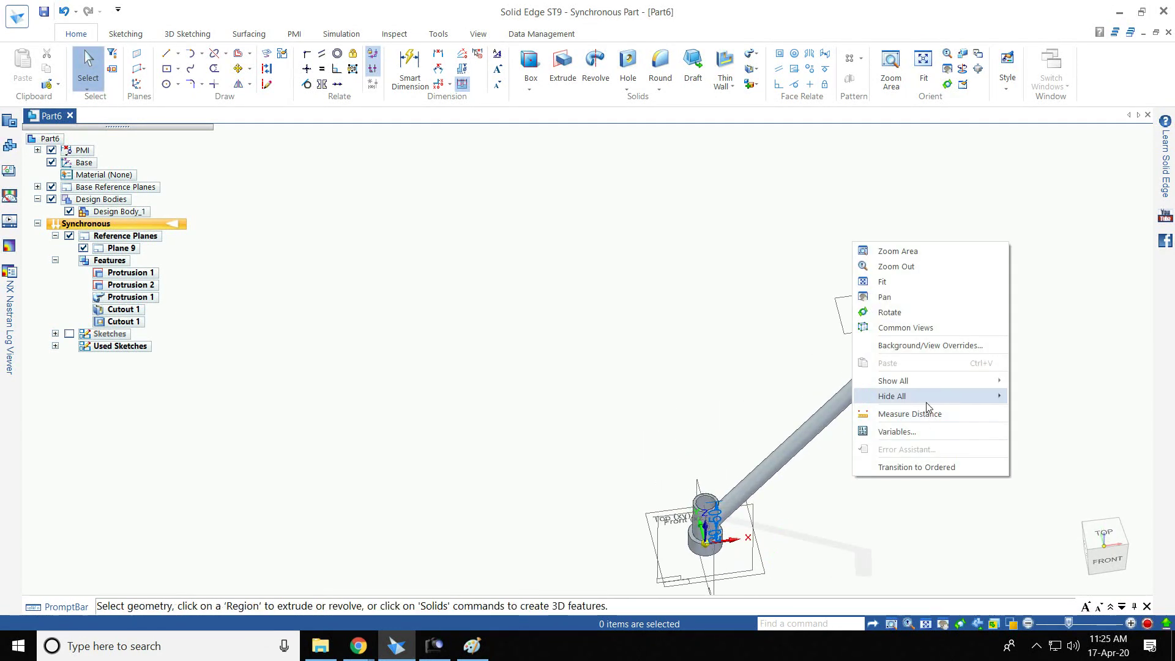
mouse_move(926, 401)
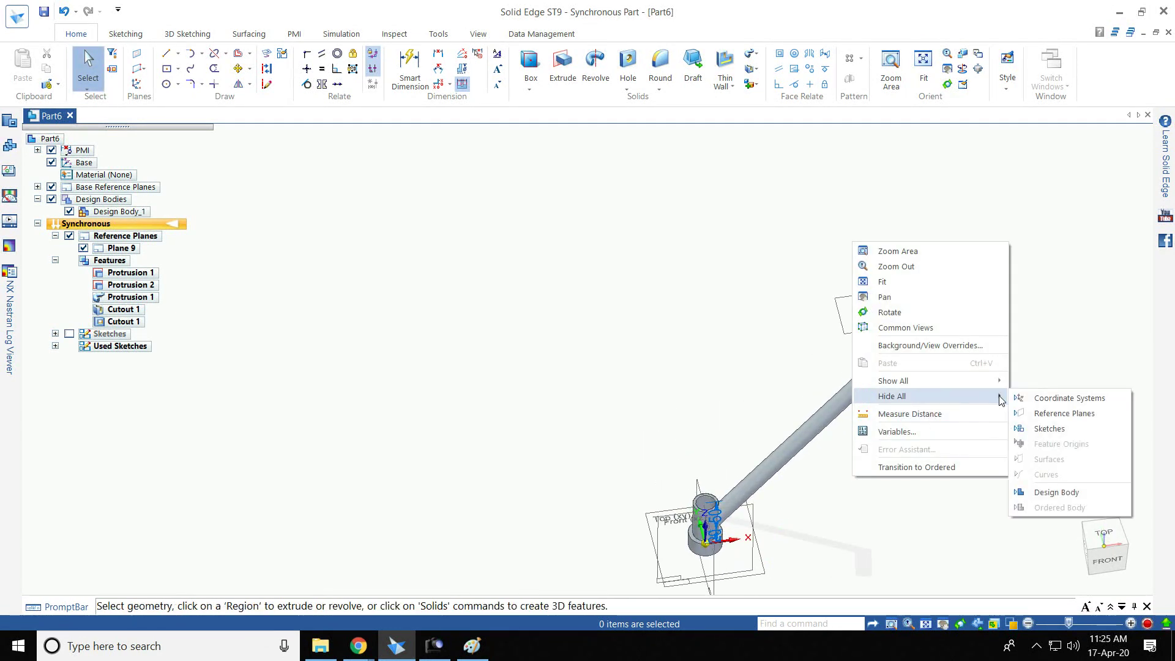
left_click(1087, 414)
scroll(653, 567, "up", 3)
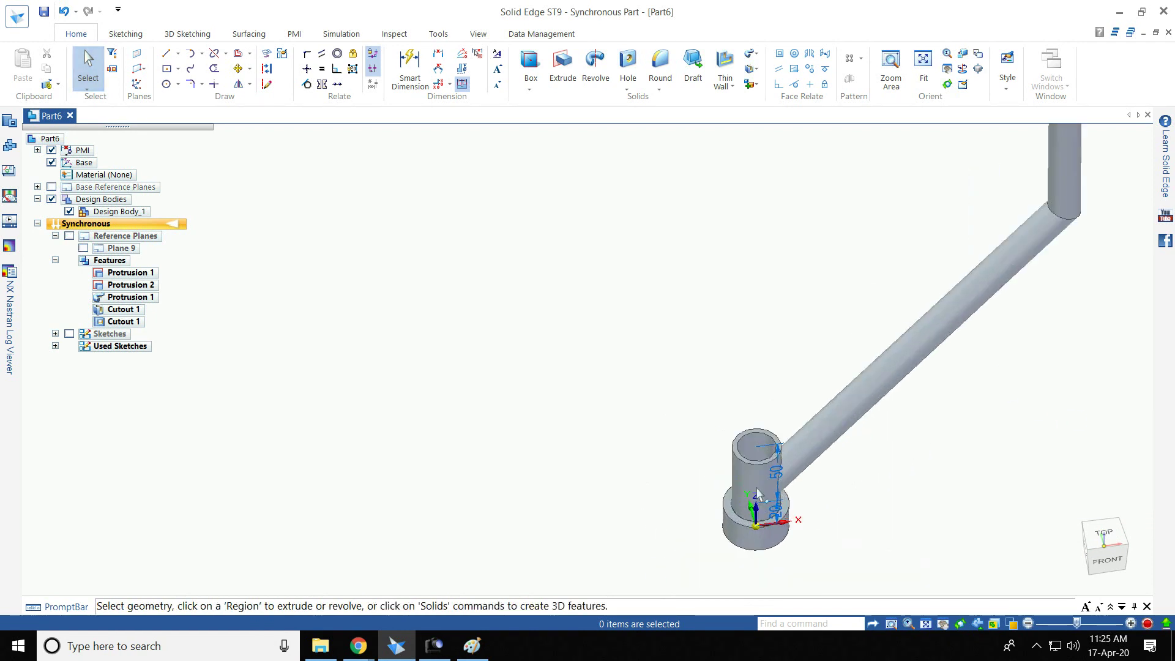
scroll(844, 492, "up", 1)
scroll(852, 507, "down", 2)
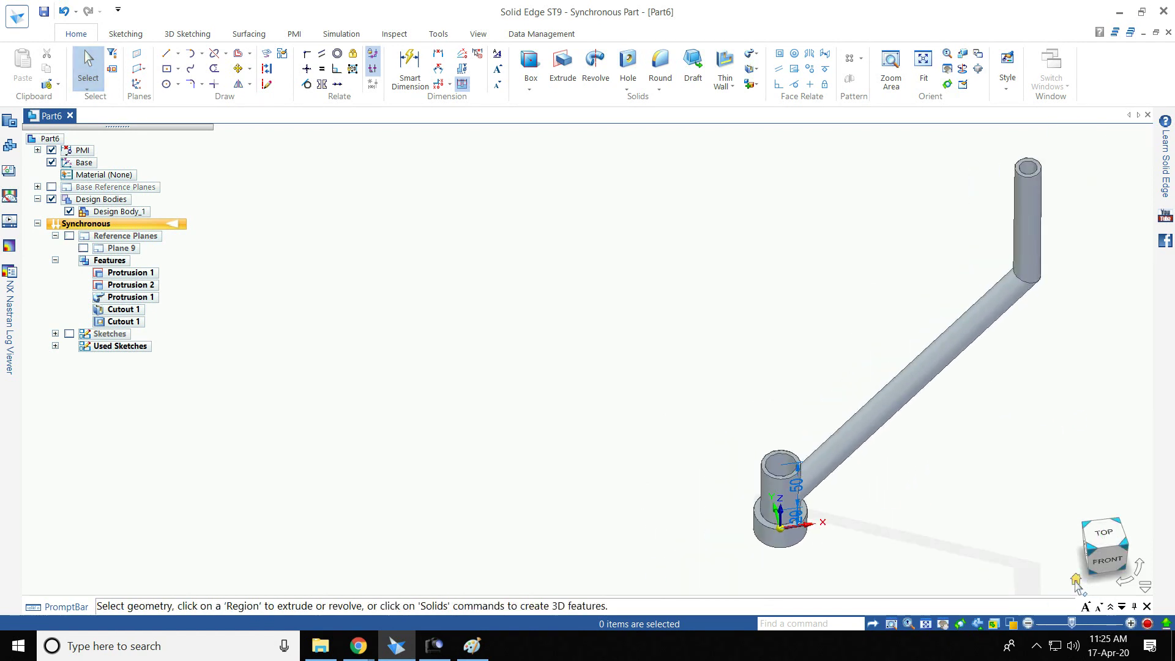
Step: Save the finished lug as a part document in the Engine Mount _Class folder
left_click(1075, 582)
mouse_move(611, 436)
middle_mouse_down()
mouse_move(624, 471)
mouse_move(617, 399)
mouse_move(828, 417)
mouse_move(611, 429)
middle_mouse_up()
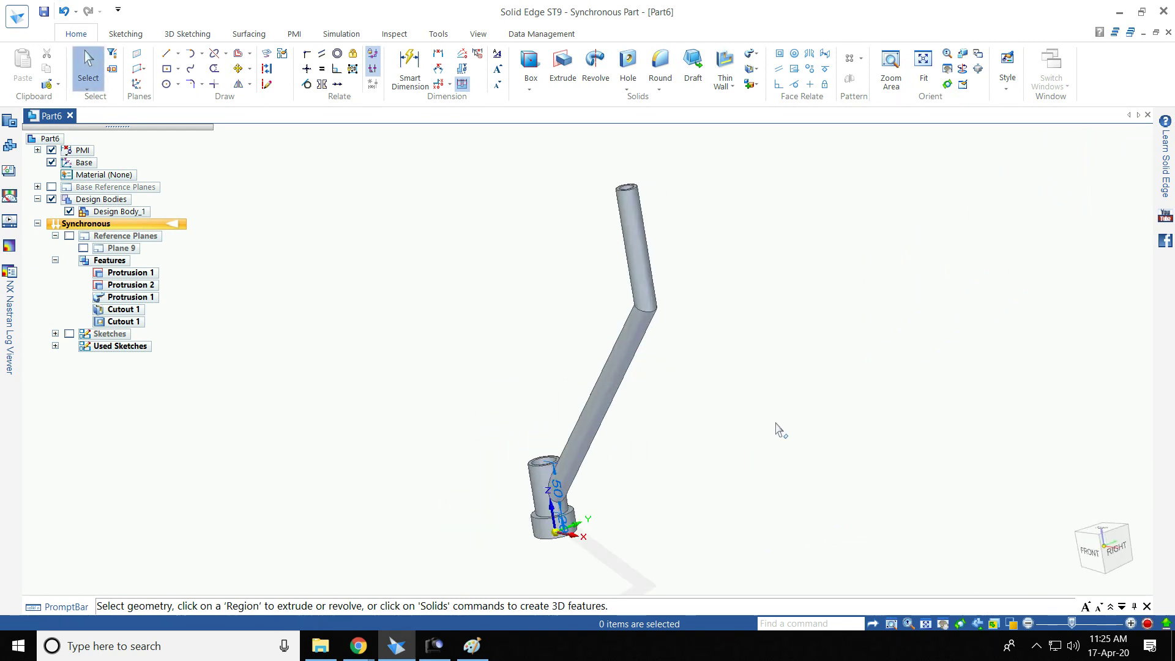
left_click(17, 17)
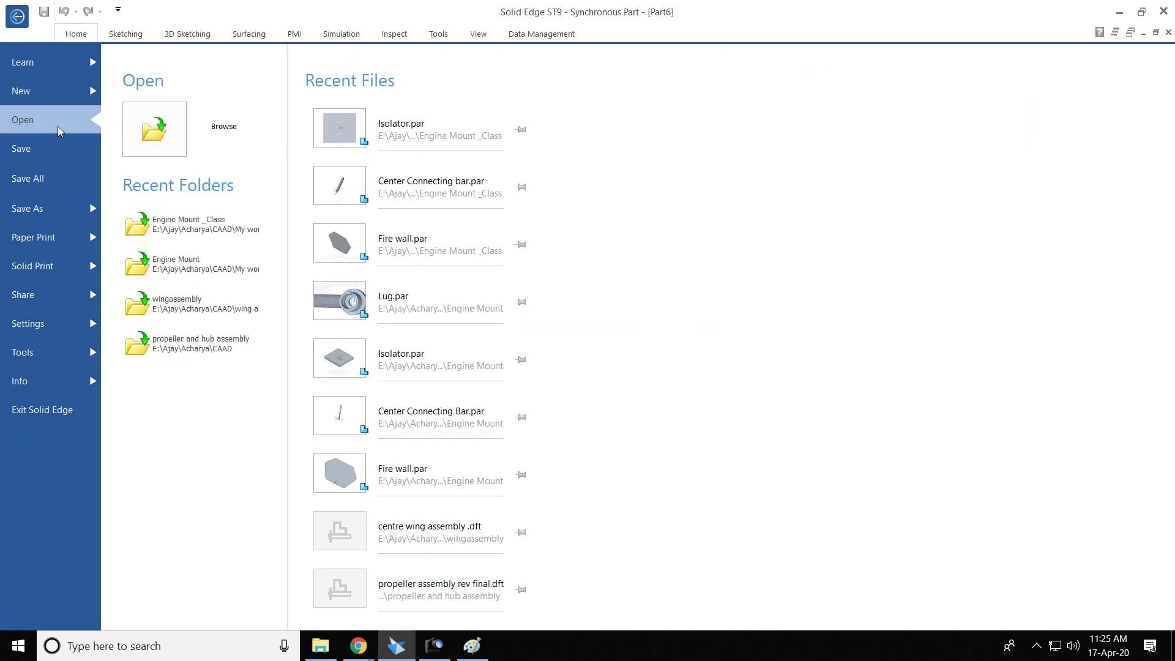
left_click(41, 156)
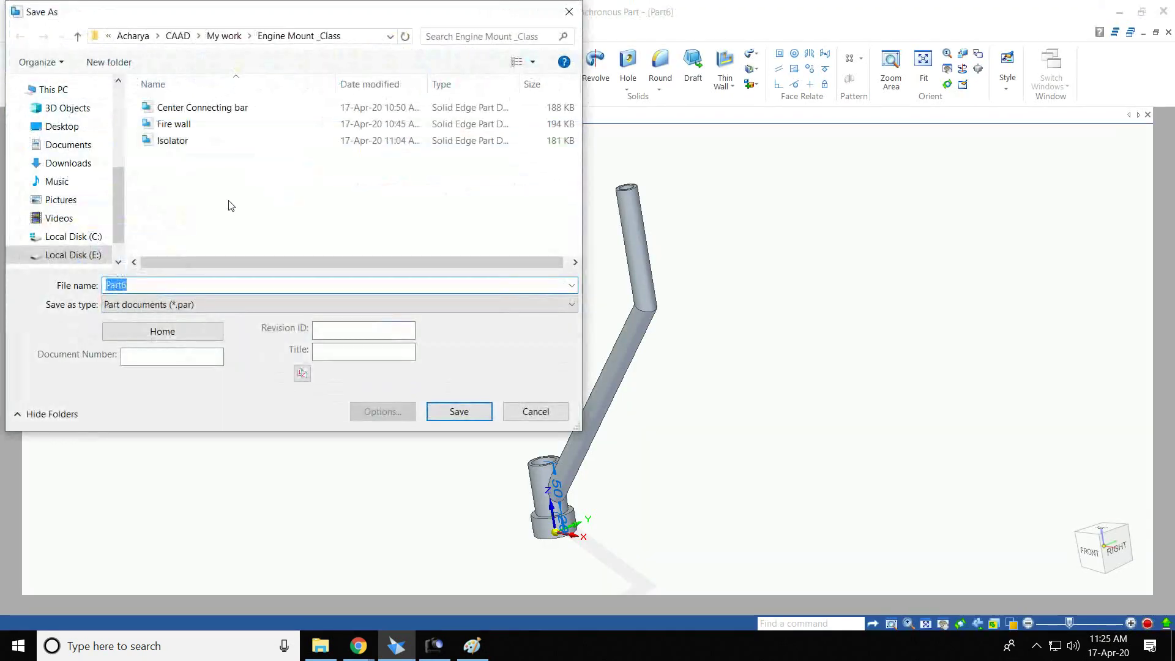
key("Return")
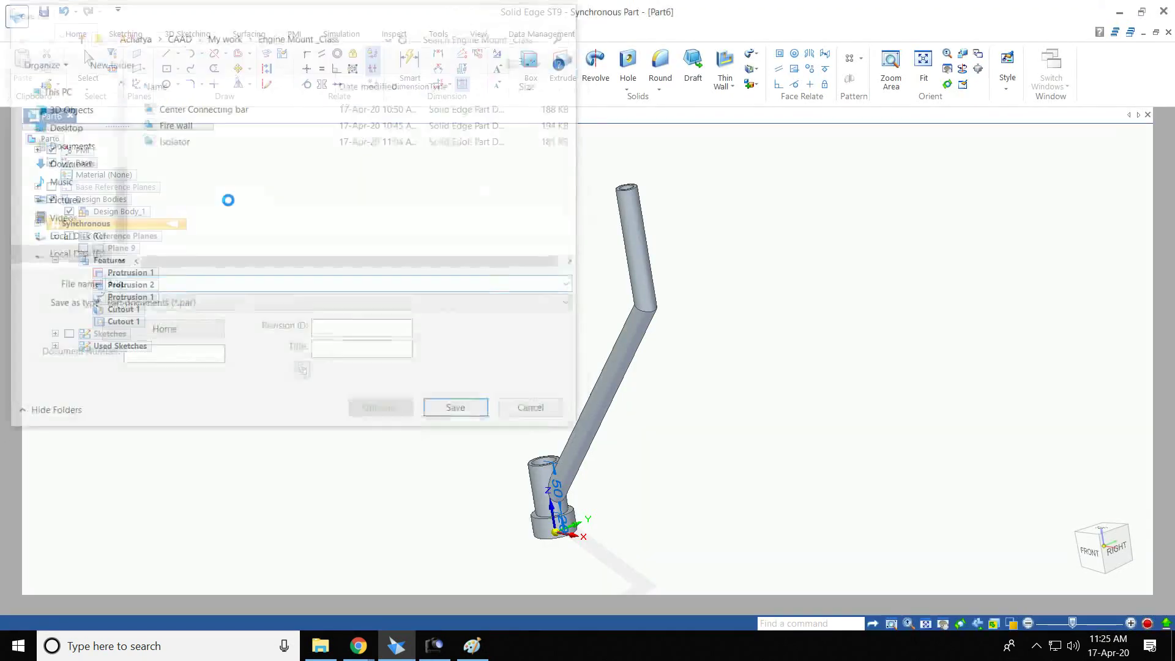